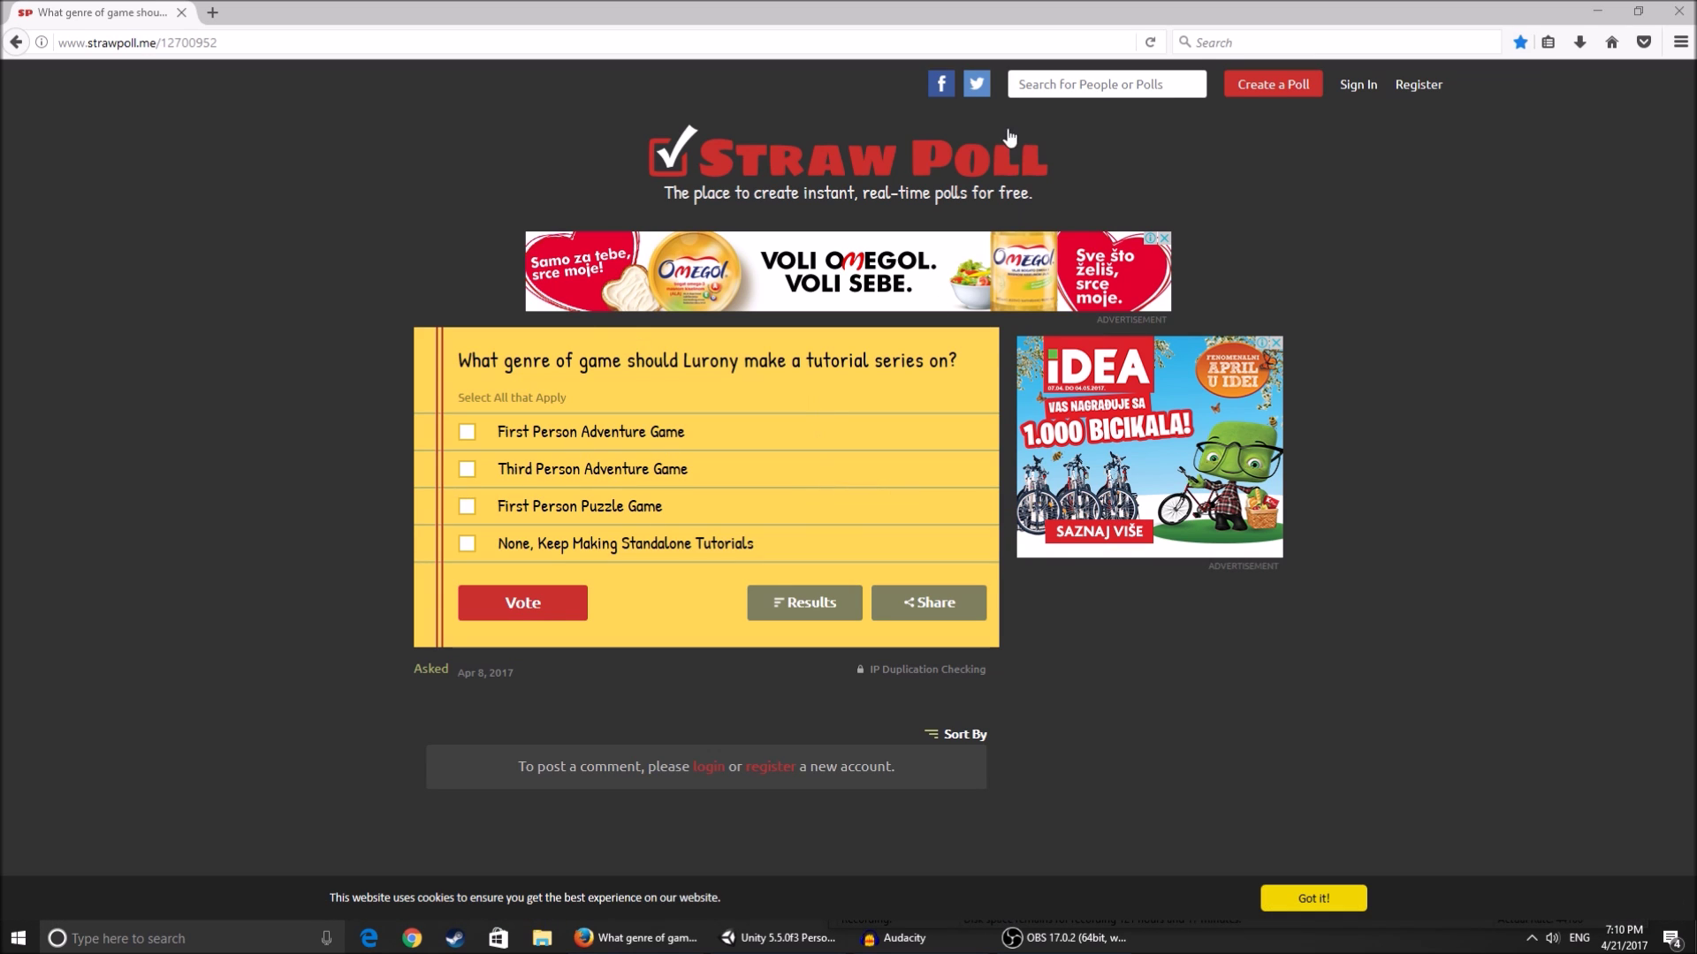
- Show the results of the poll about the game genre for the tutorial series
left_click(795, 602)
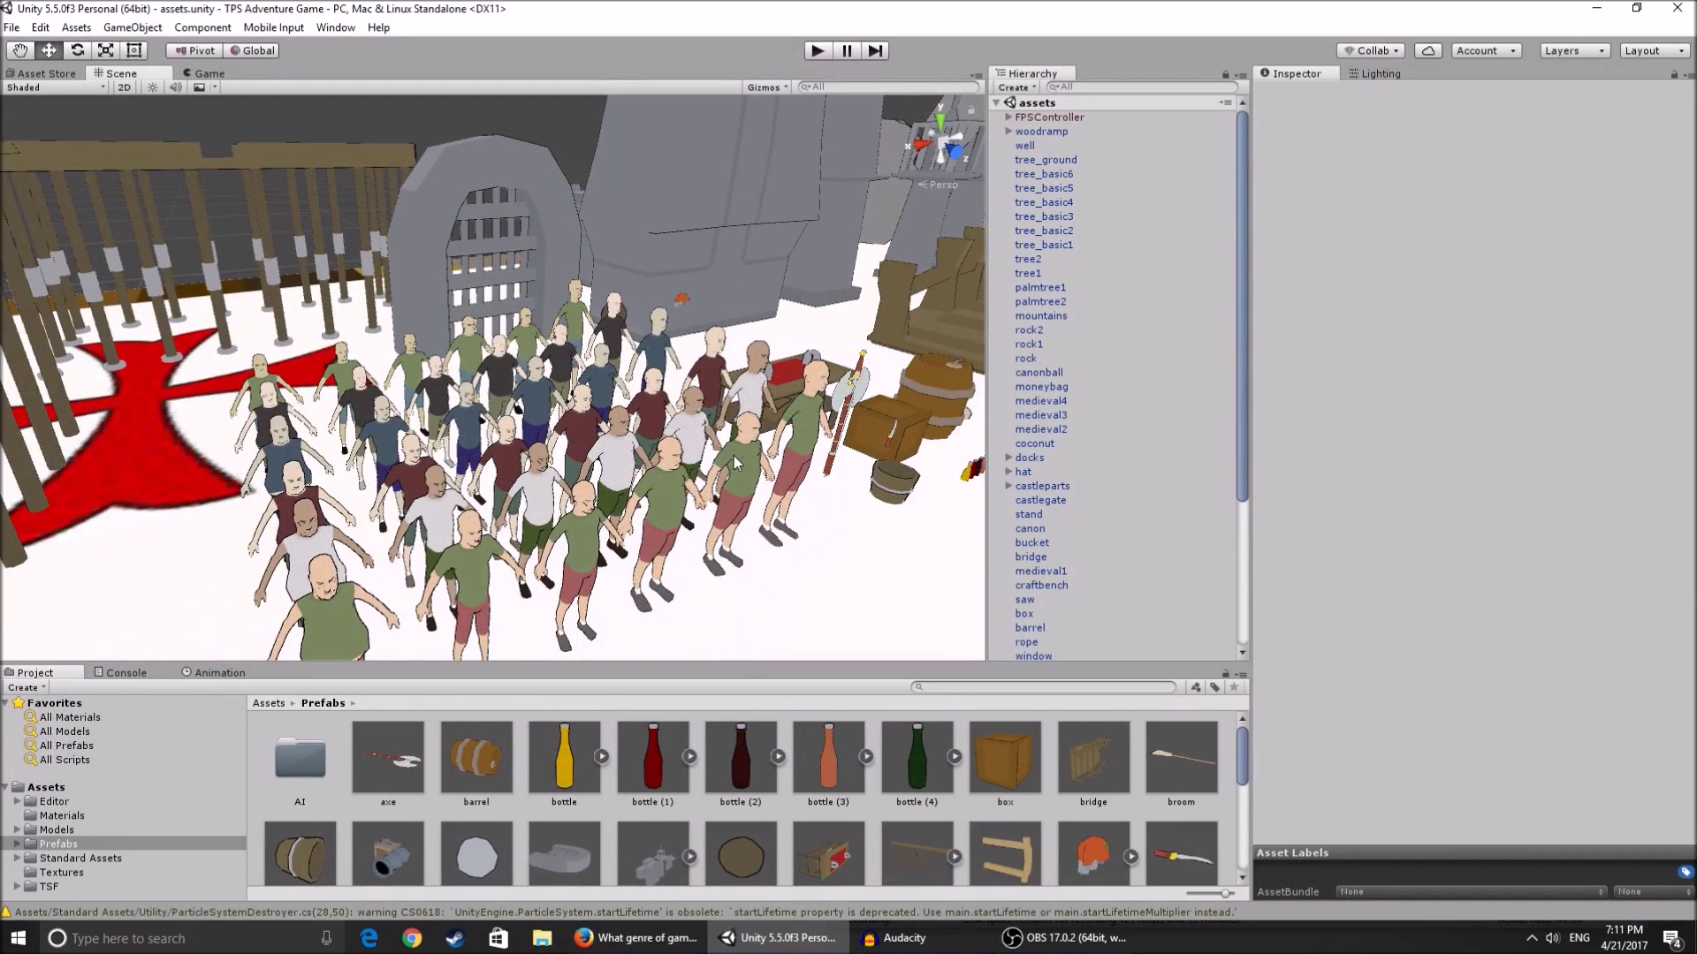
- Examine the character and prop models in the assets scene and the contents of the Standard Assets and TSF folders
right_click_drag(736, 463, 792, 501)
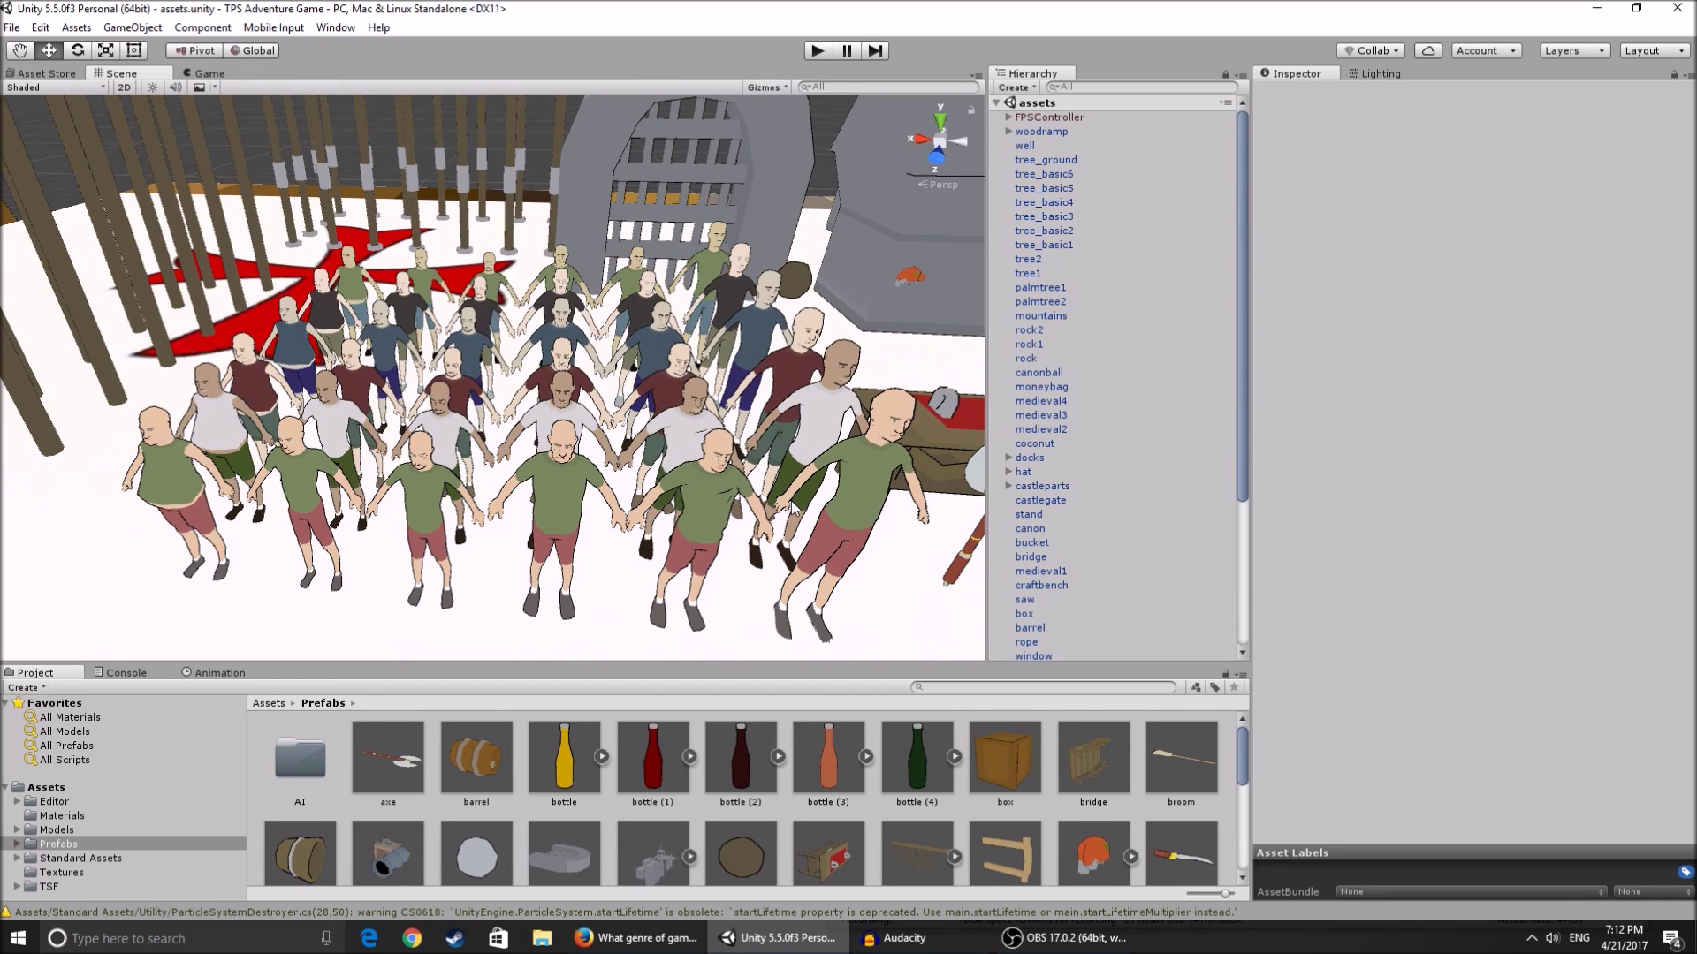
right_click_drag(792, 500, 556, 213)
key("w")
right_click_drag(442, 419, 300, 515)
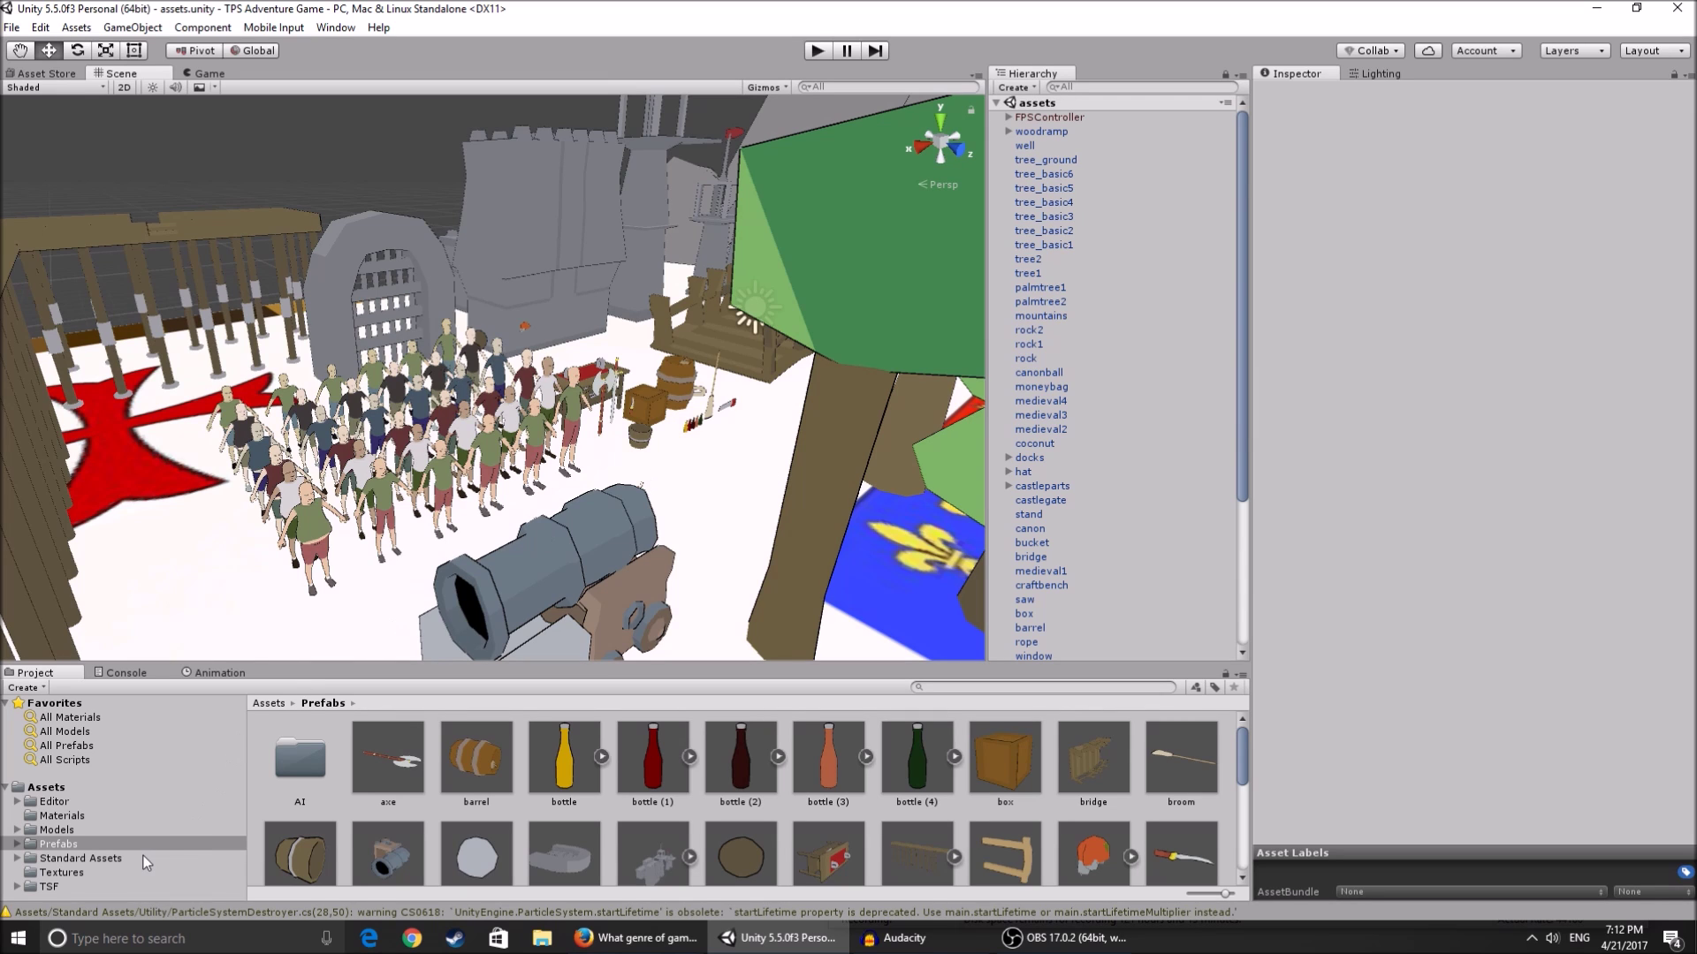
left_click(15, 861)
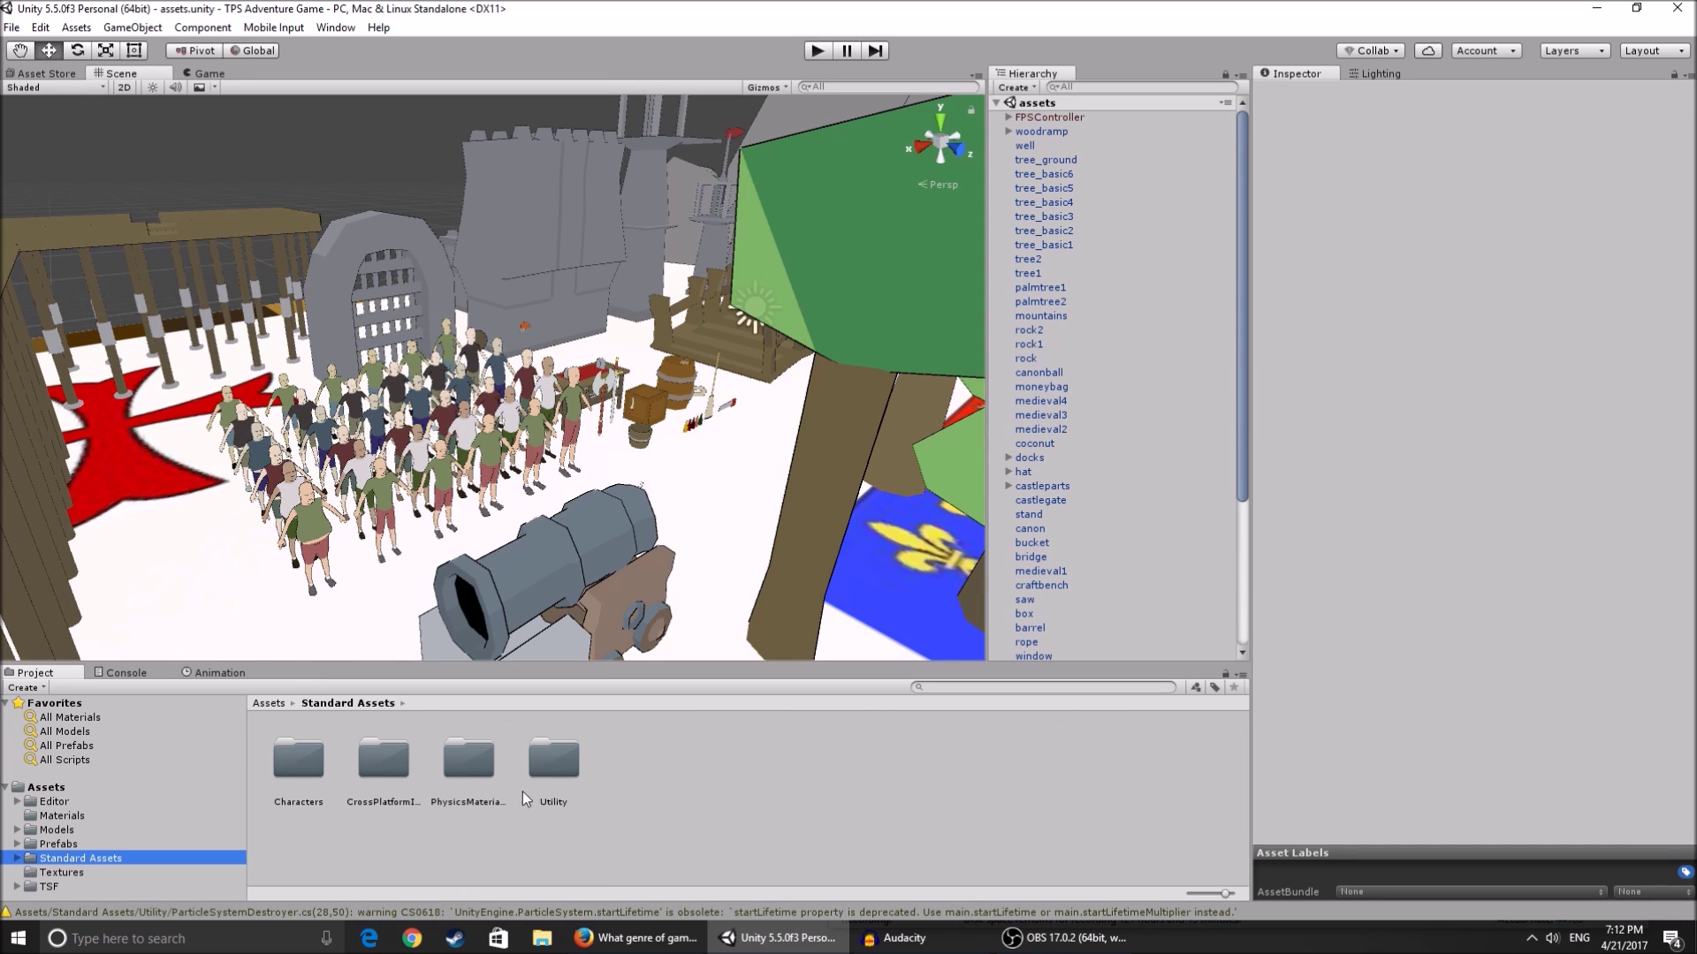
left_click(16, 858)
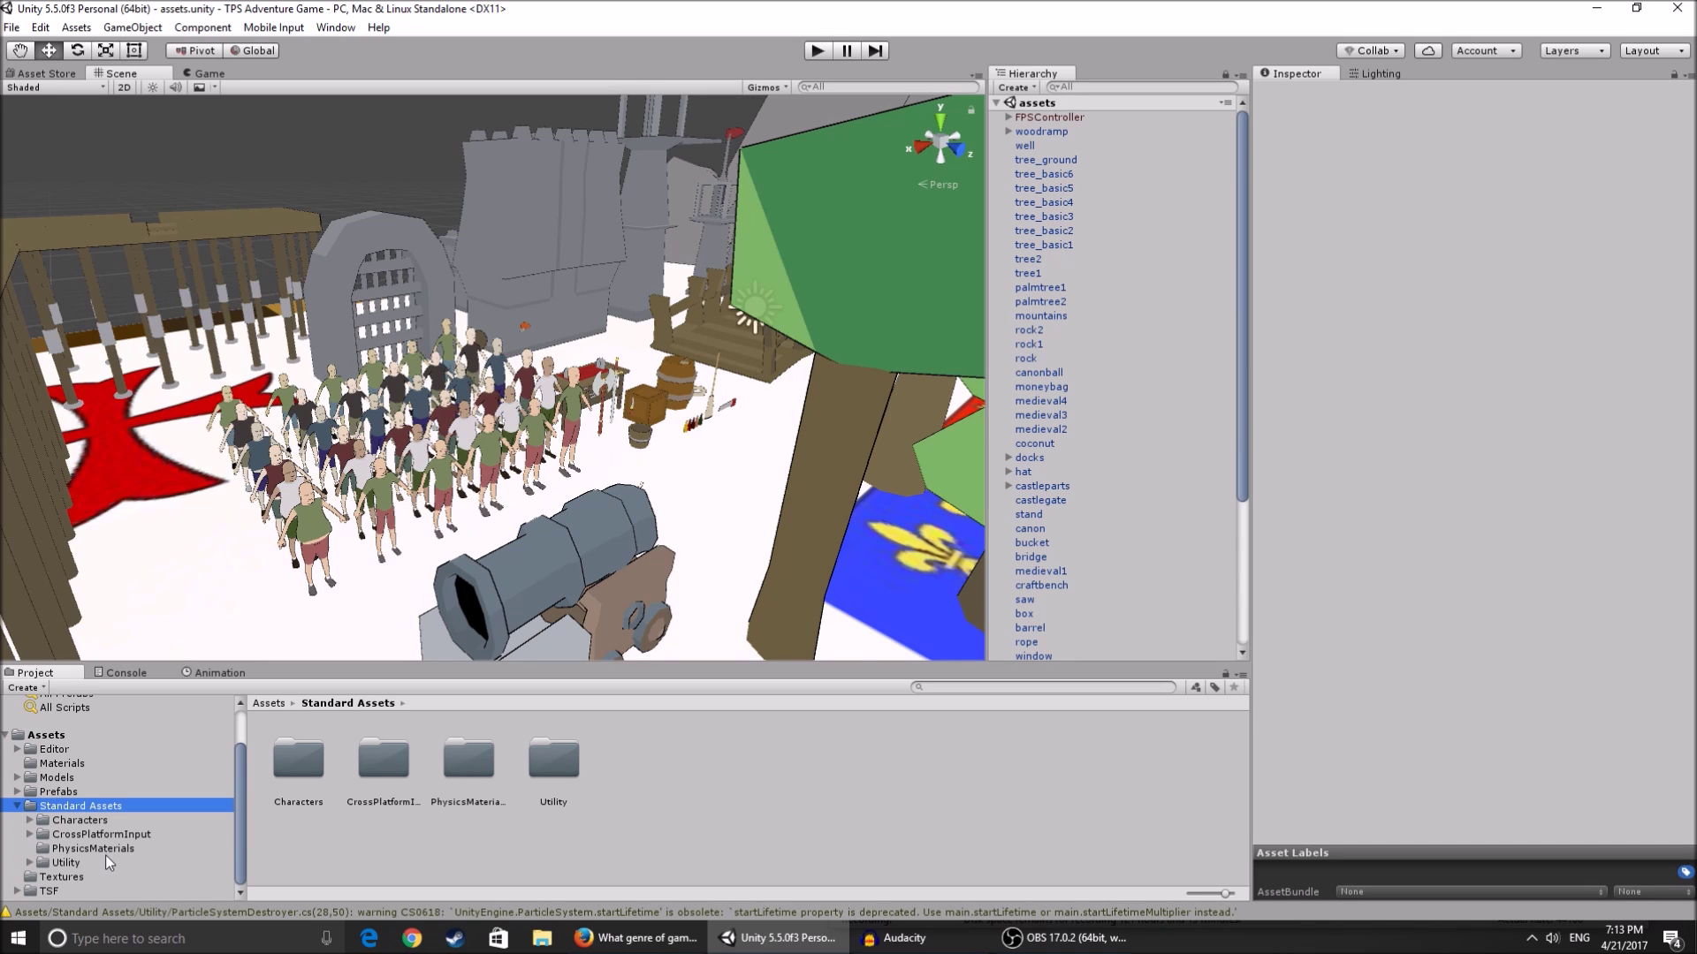
left_click(35, 892)
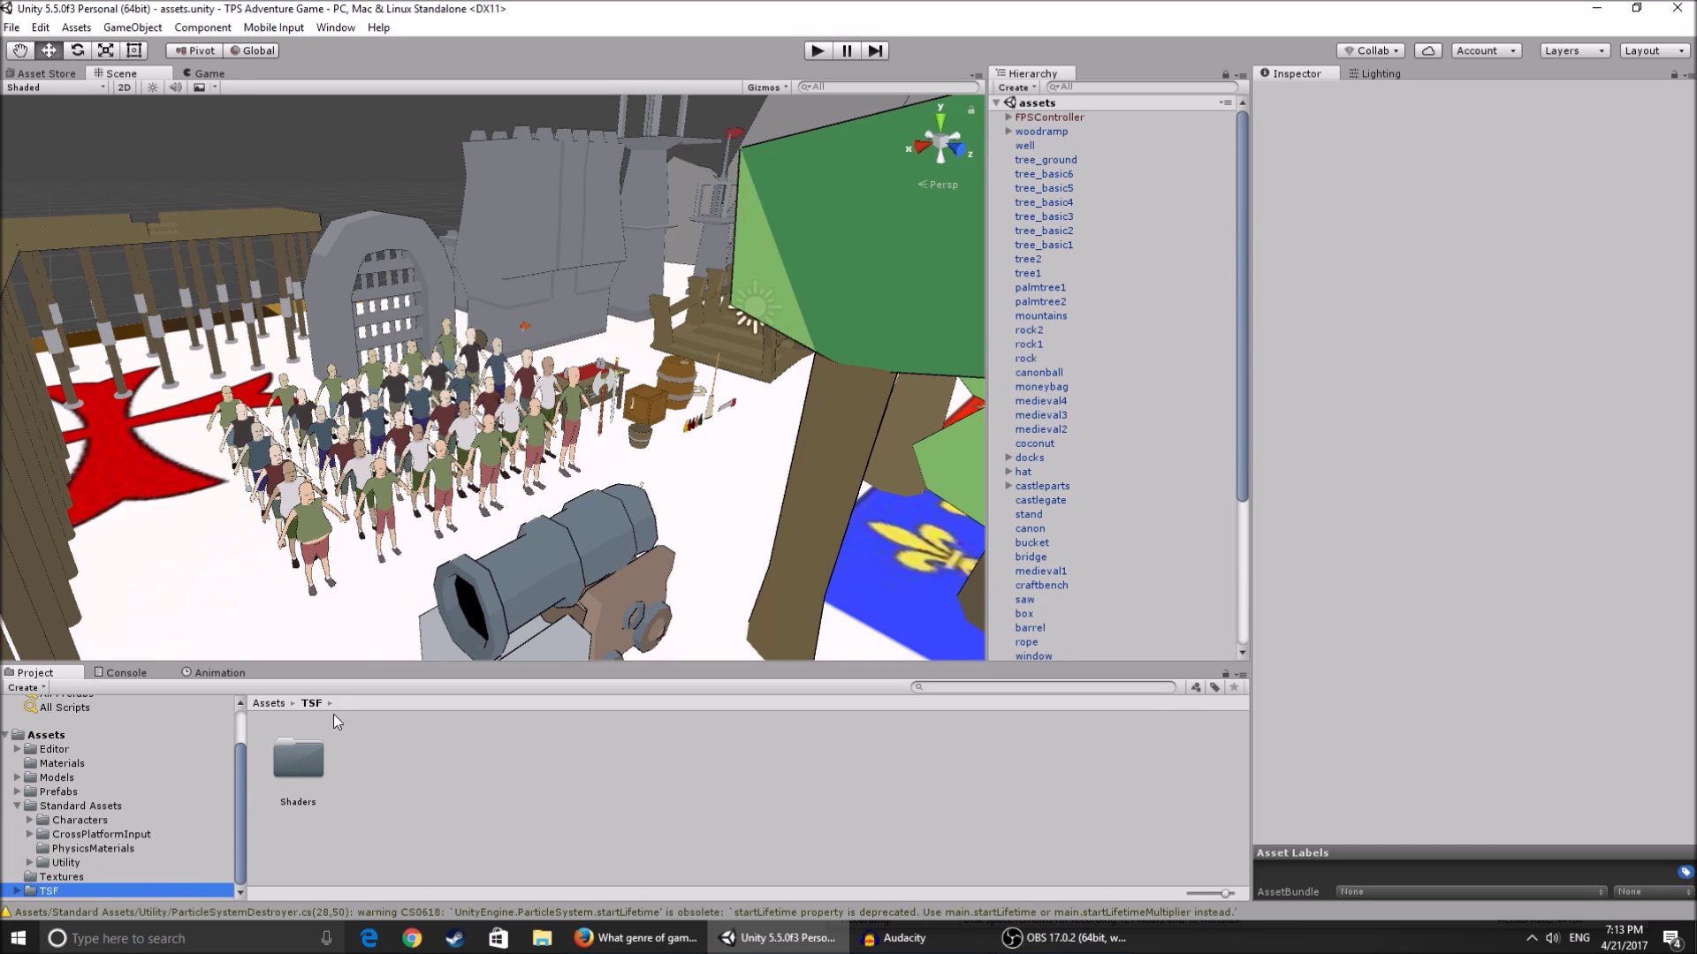
right_click_drag(448, 524, 390, 506)
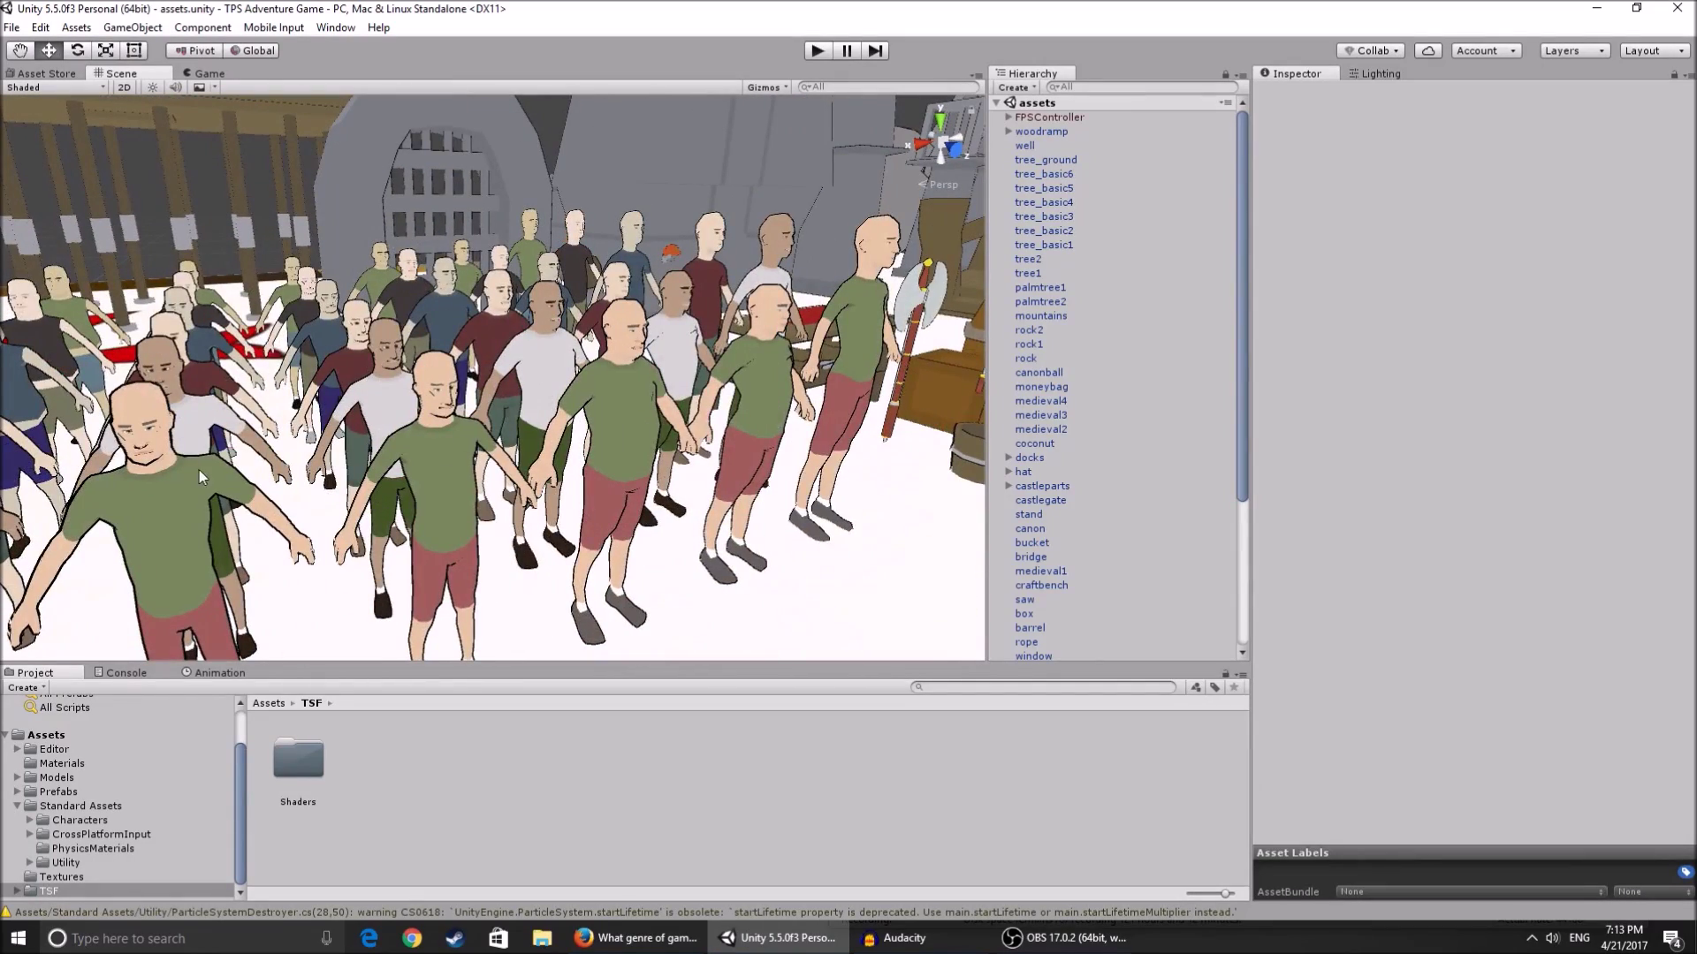
- Create a new scene in the TPS Adventure Game project
left_click(18, 28)
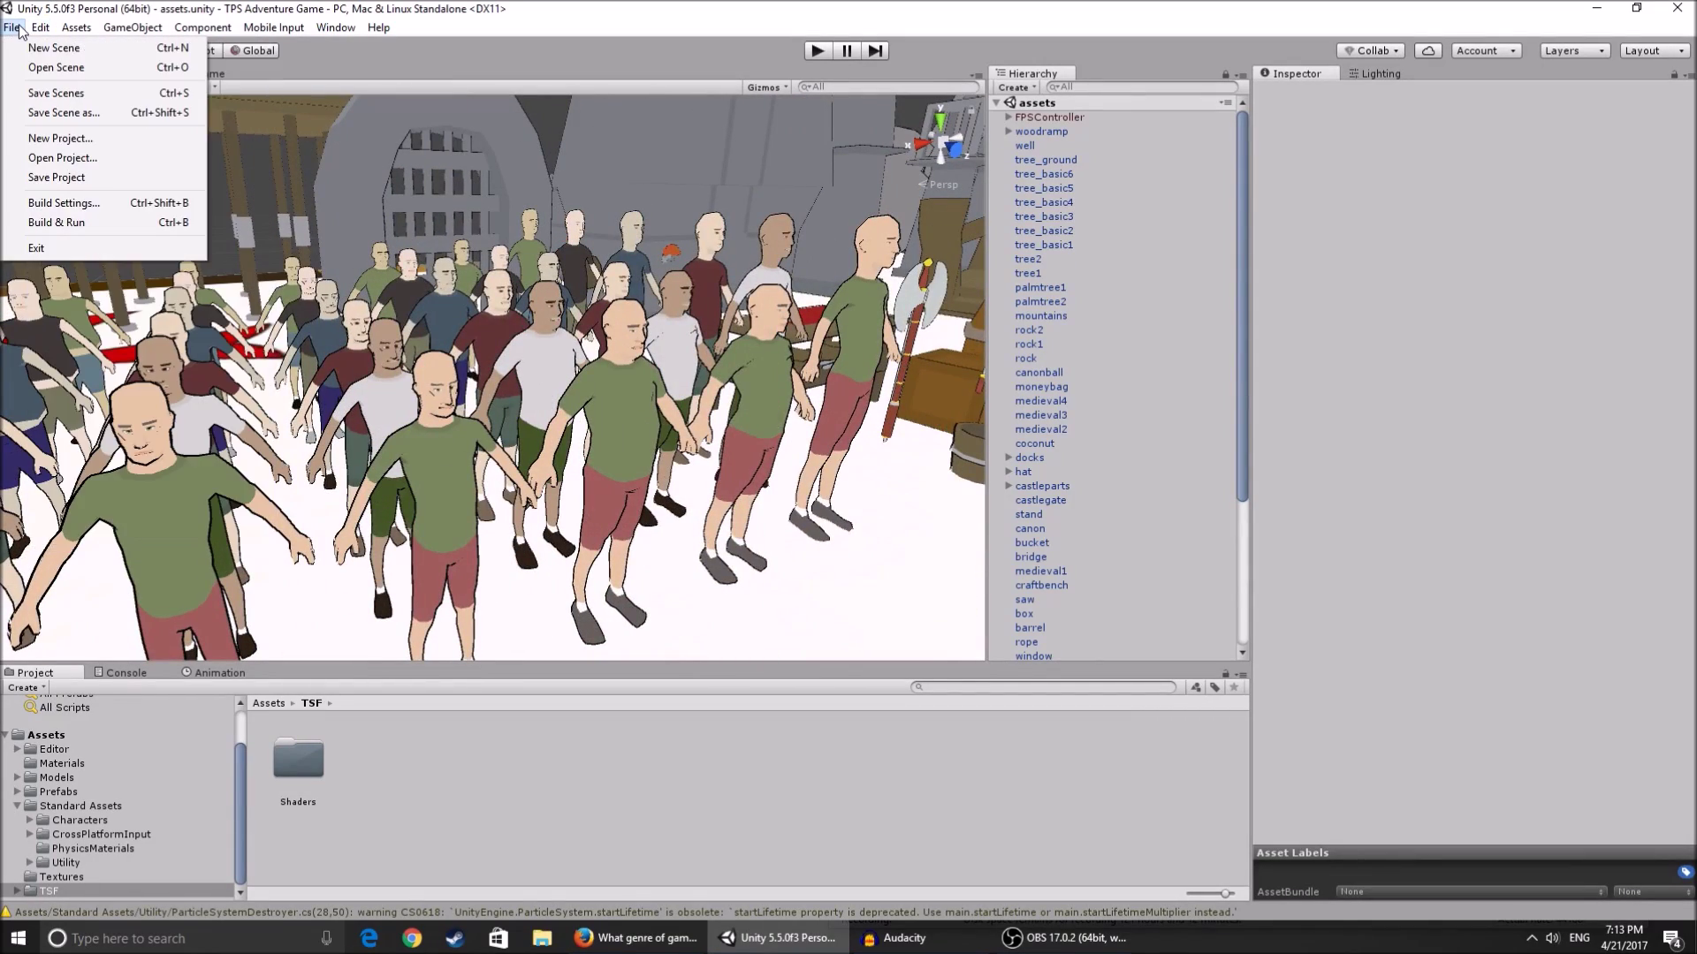
left_click(53, 48)
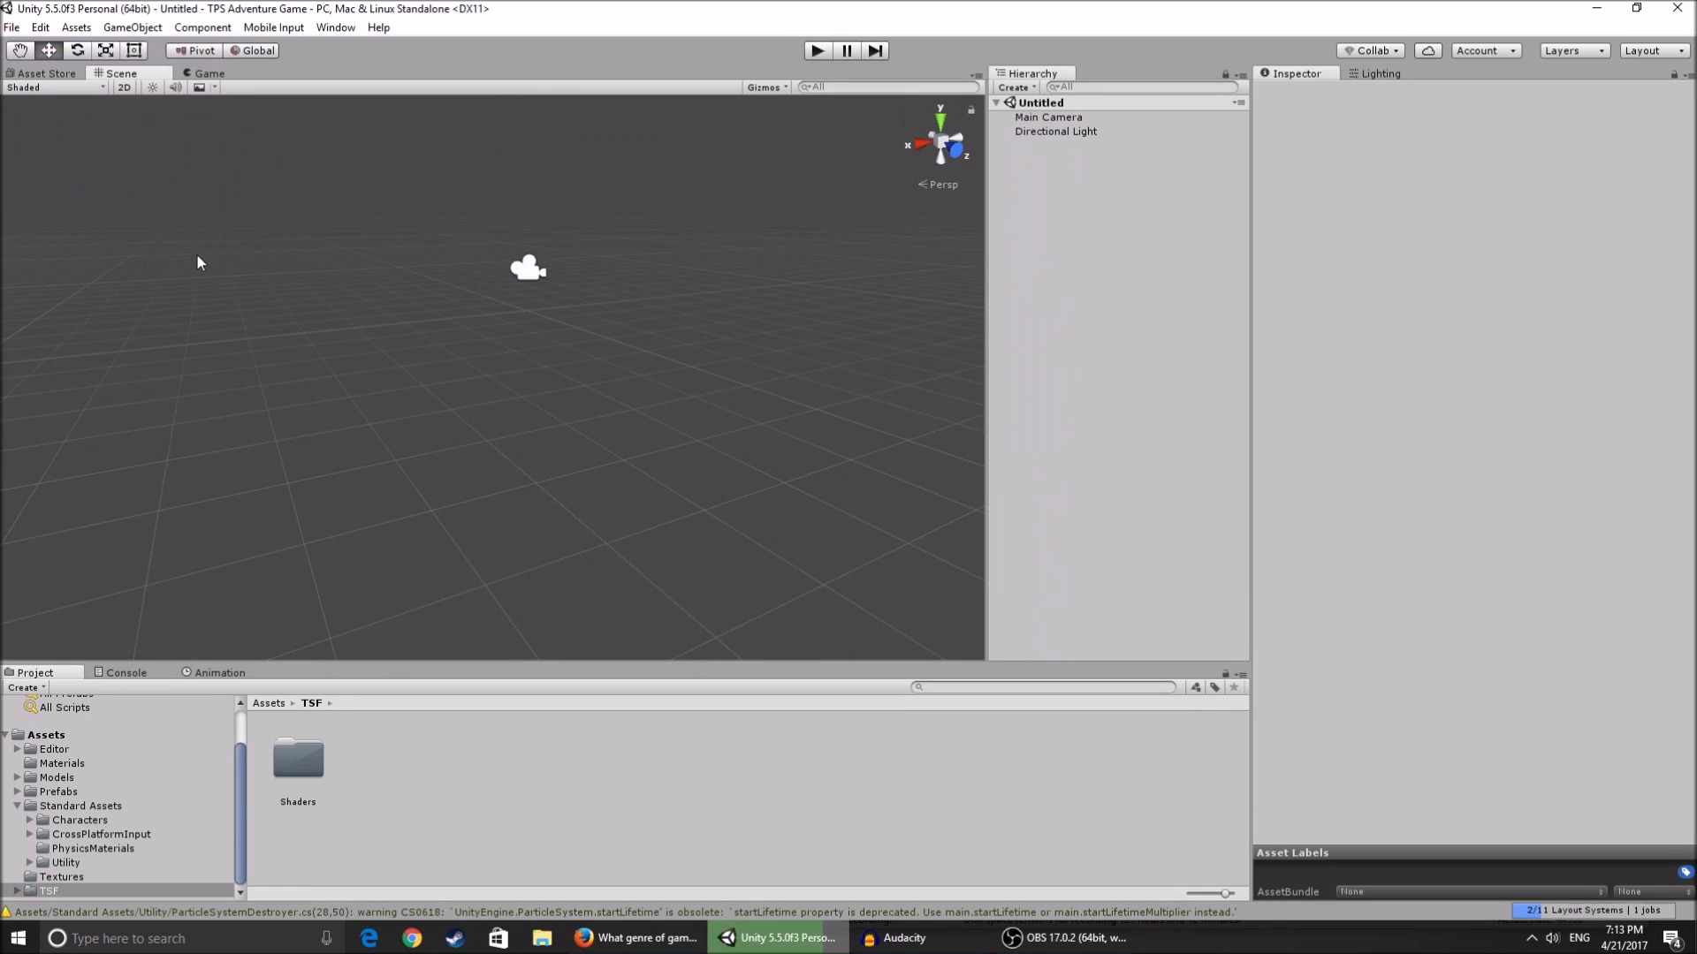
right_click_drag(459, 511, 372, 534)
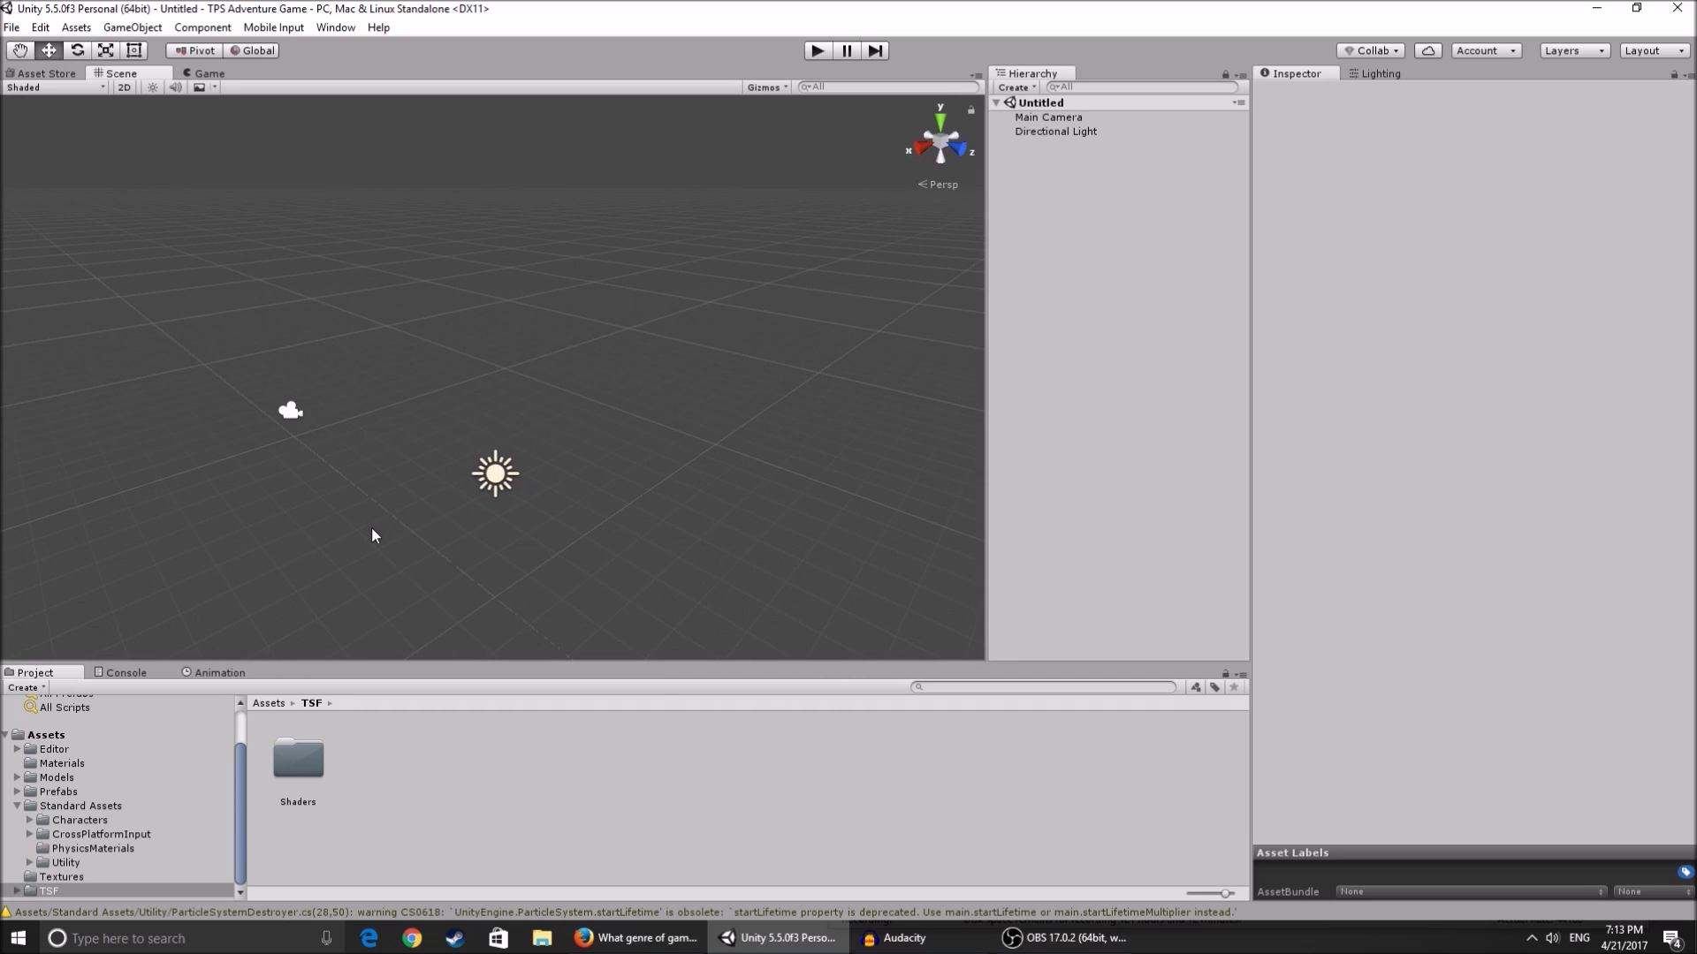
left_click(12, 29)
mouse_move(40, 27)
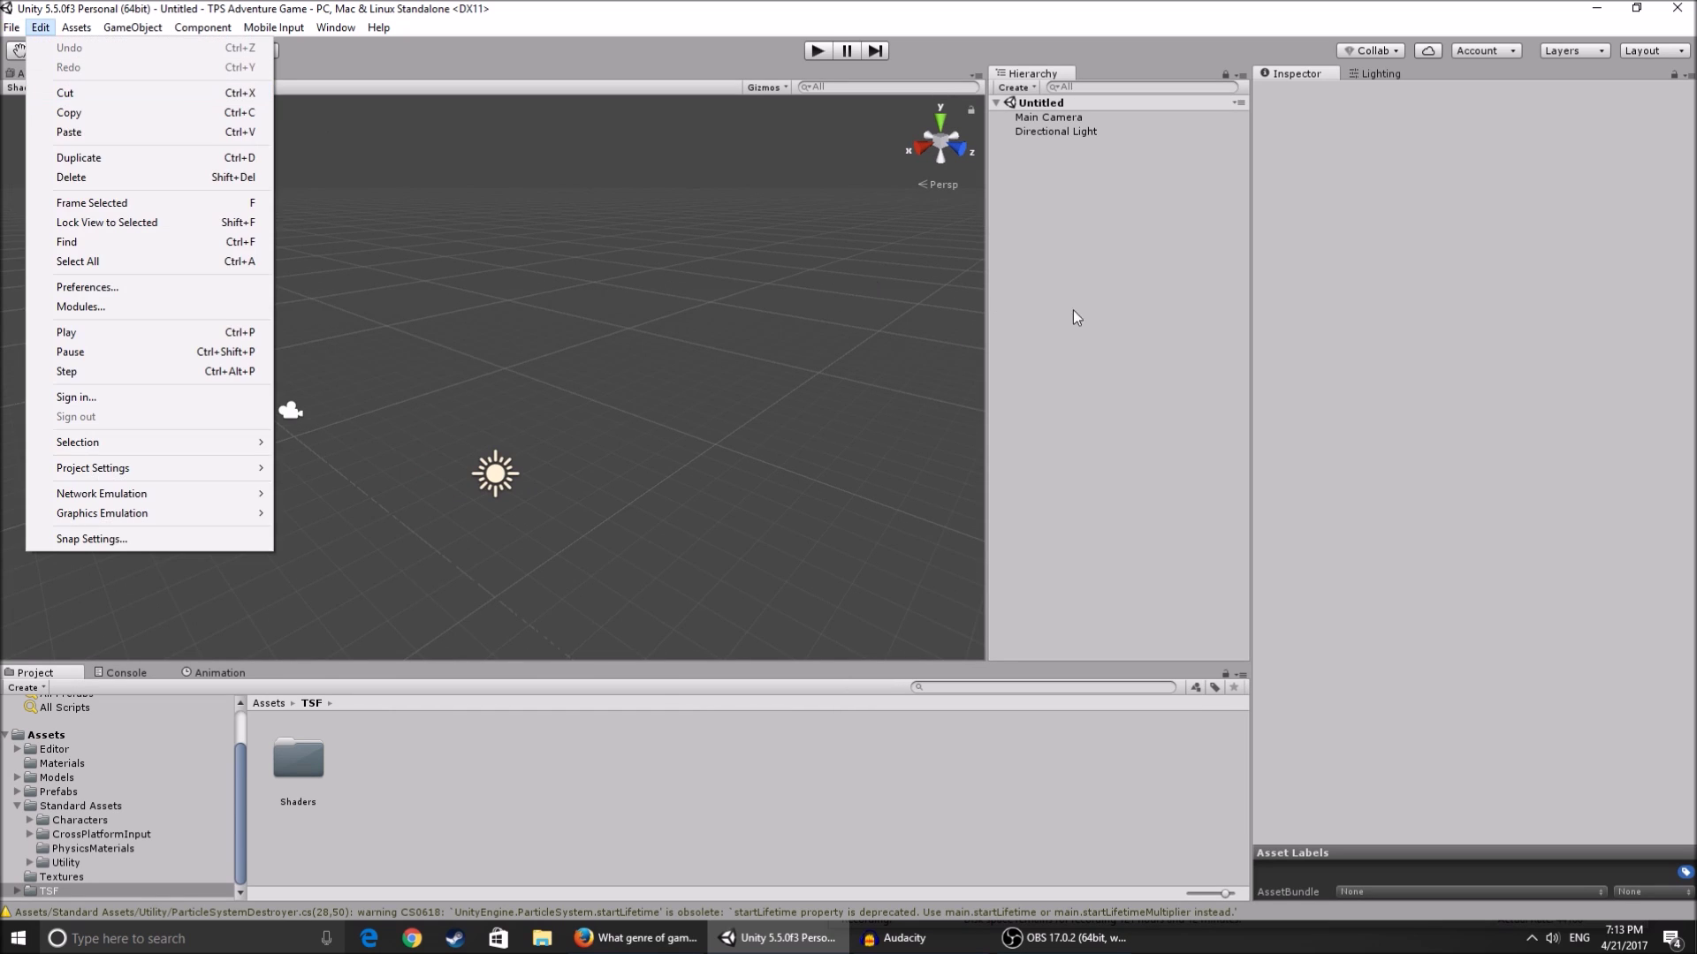
right_click_drag(572, 371, 627, 420)
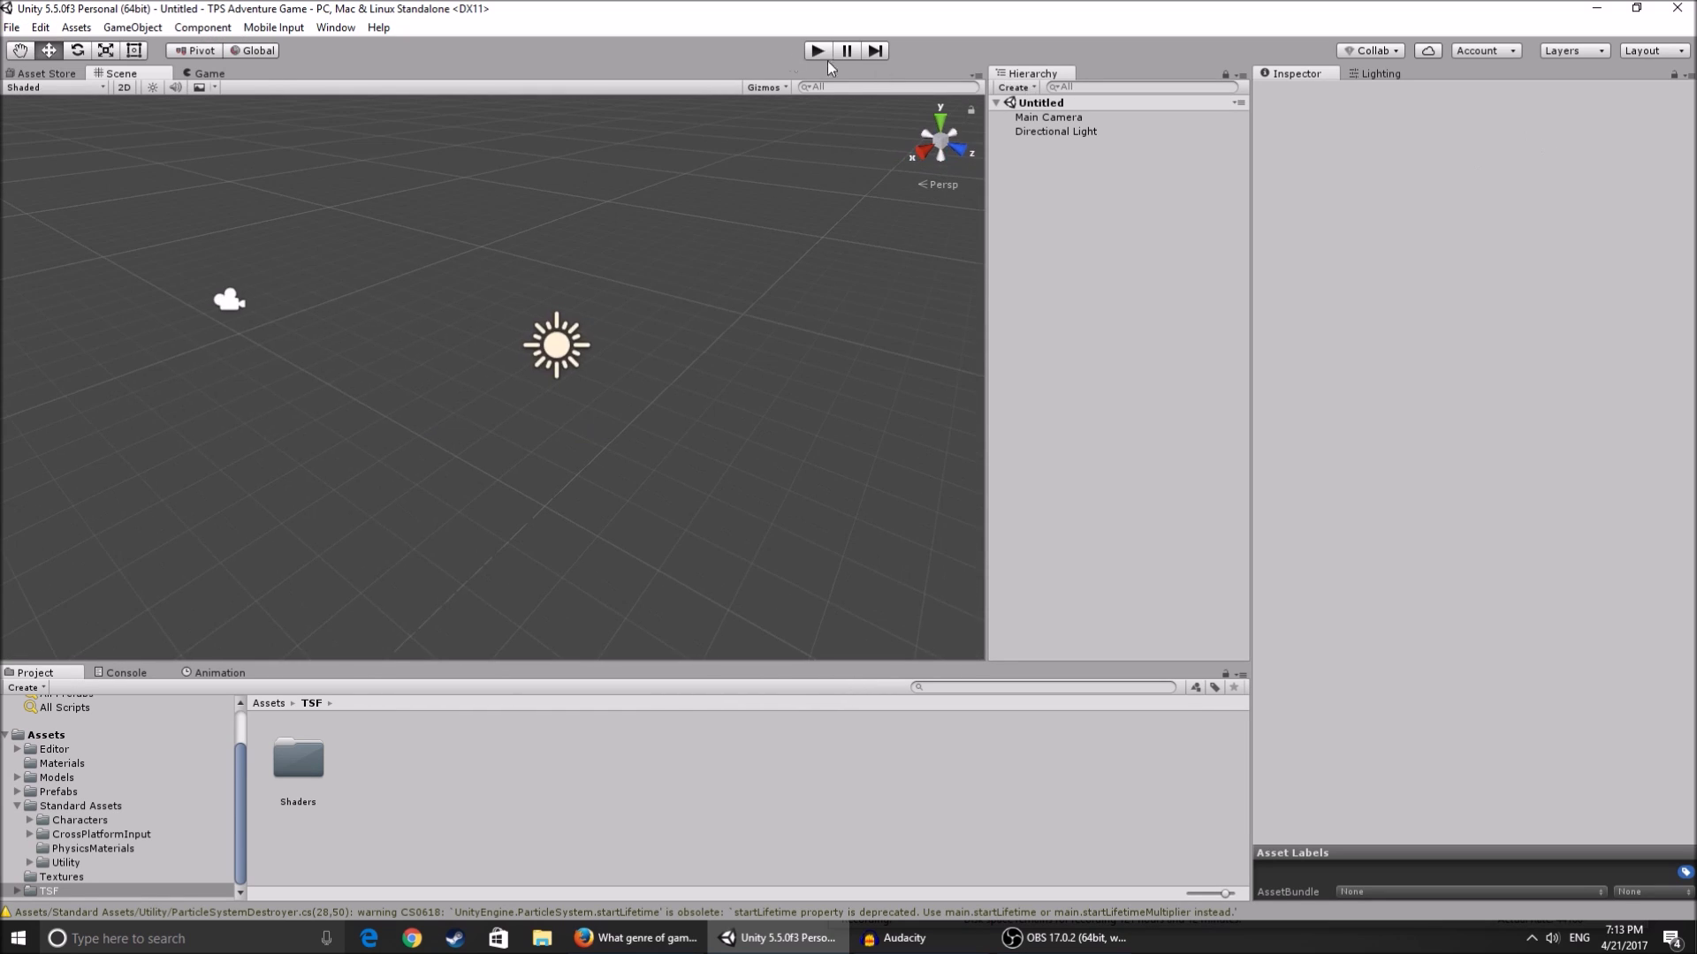
- Add a 3D terrain object to the new scene
left_click(133, 27)
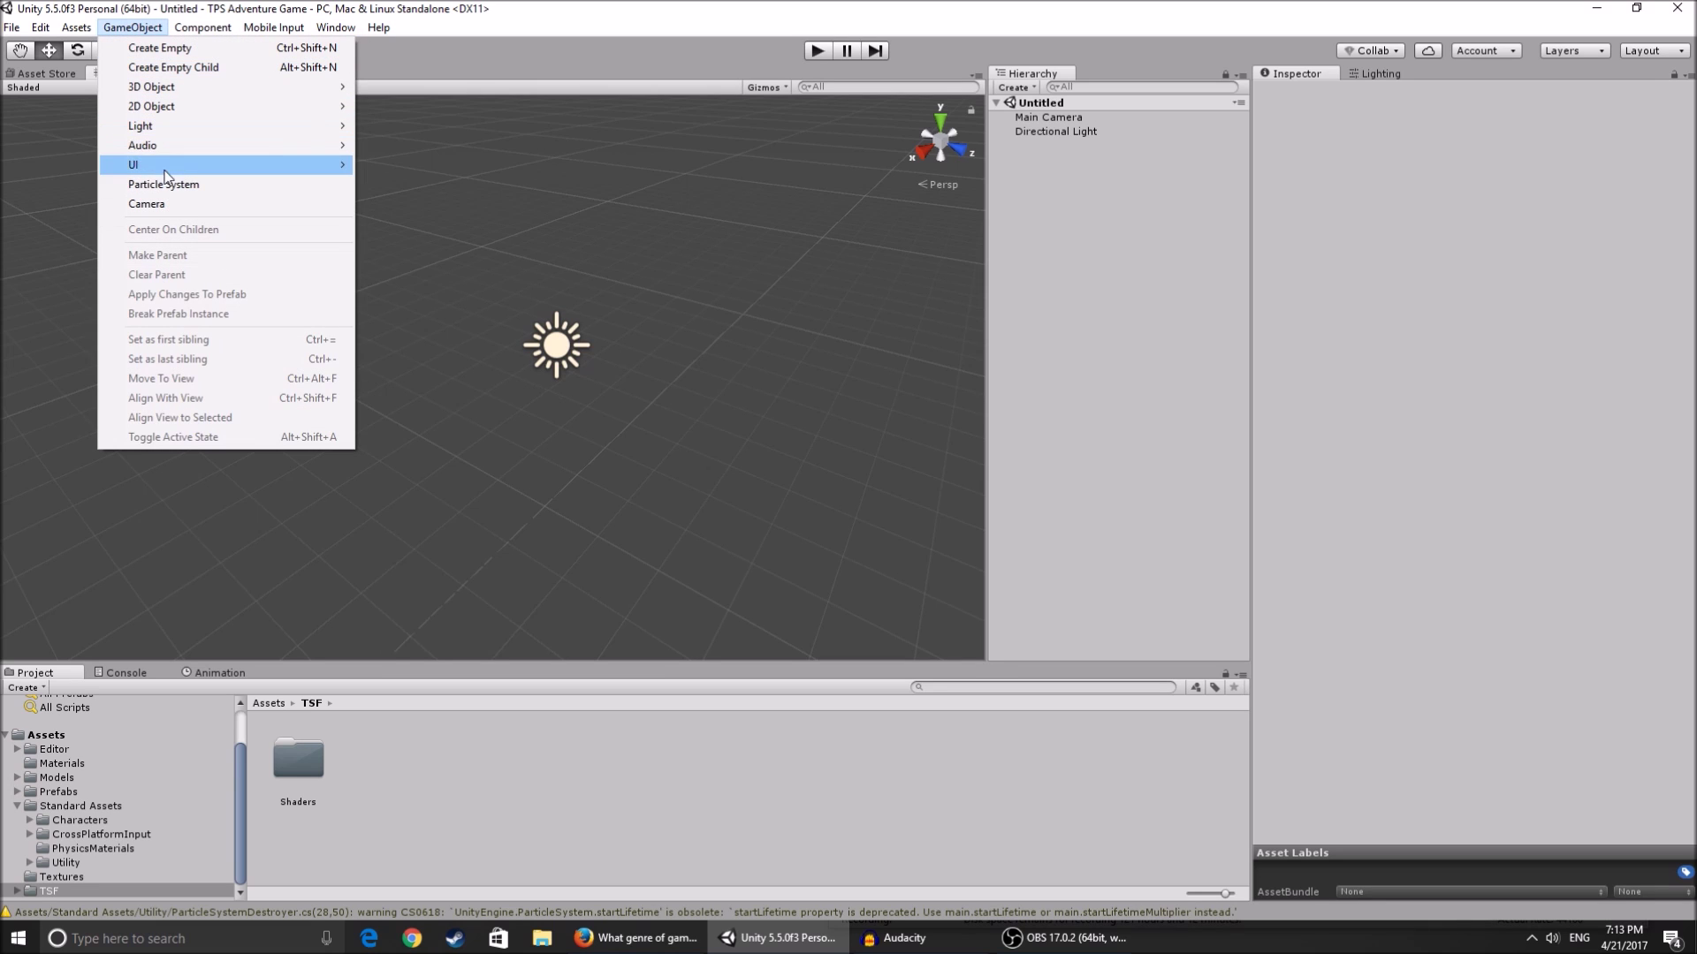
mouse_move(175, 88)
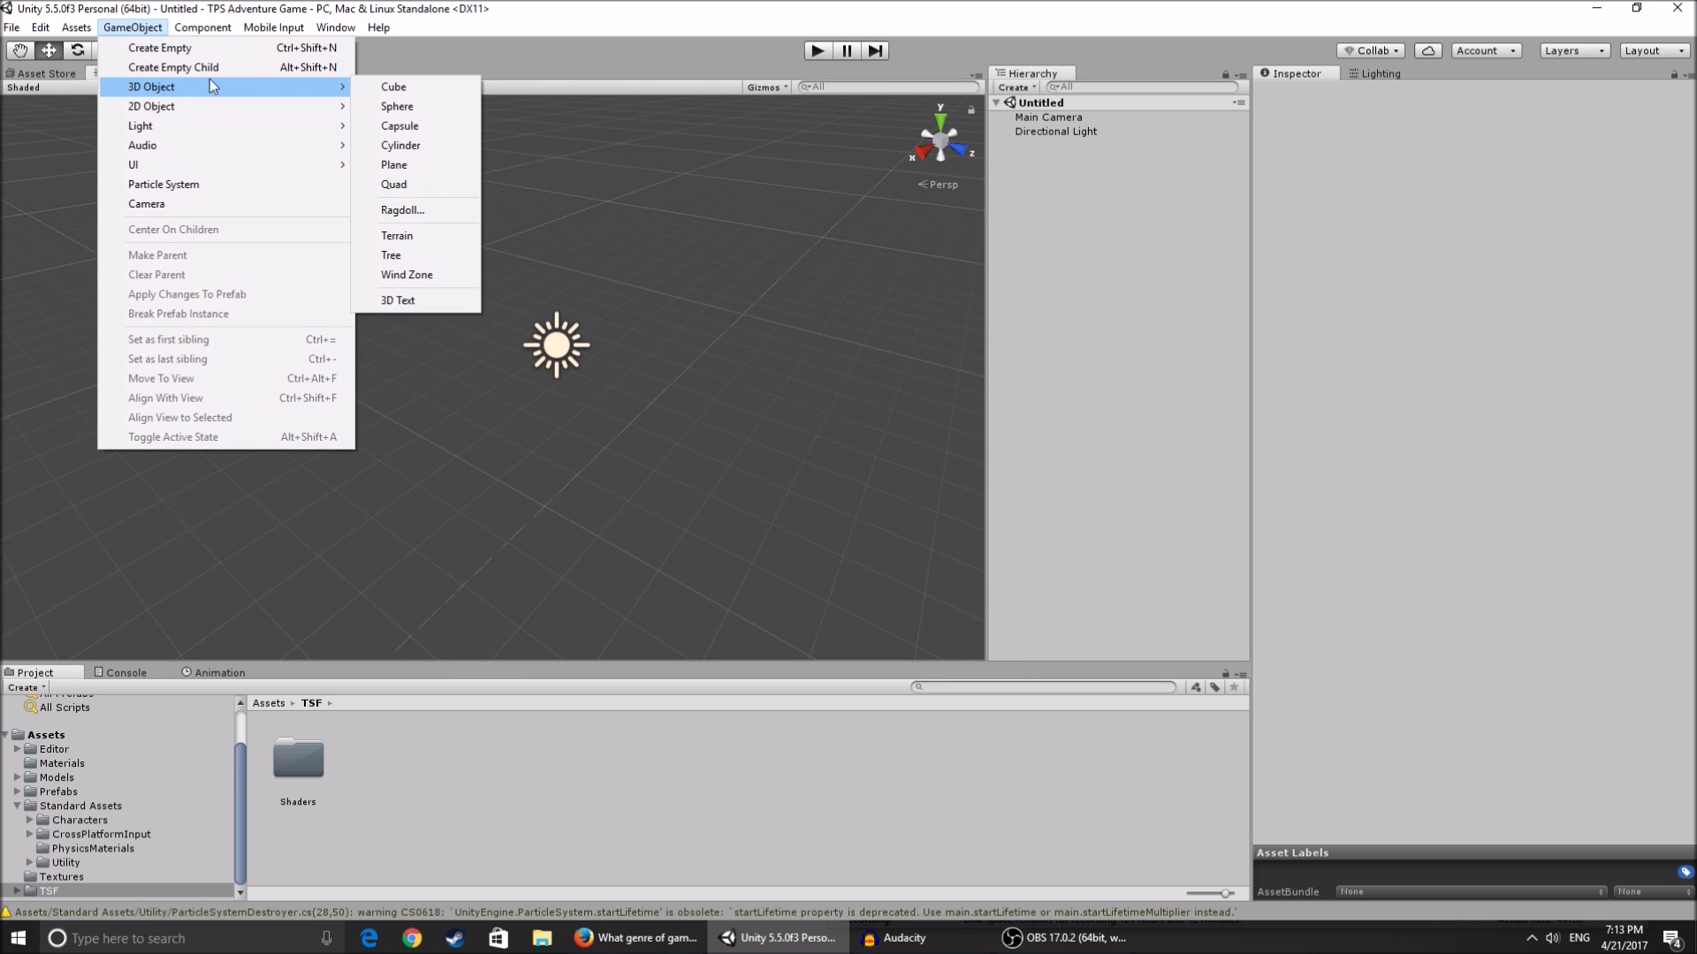
left_click(449, 233)
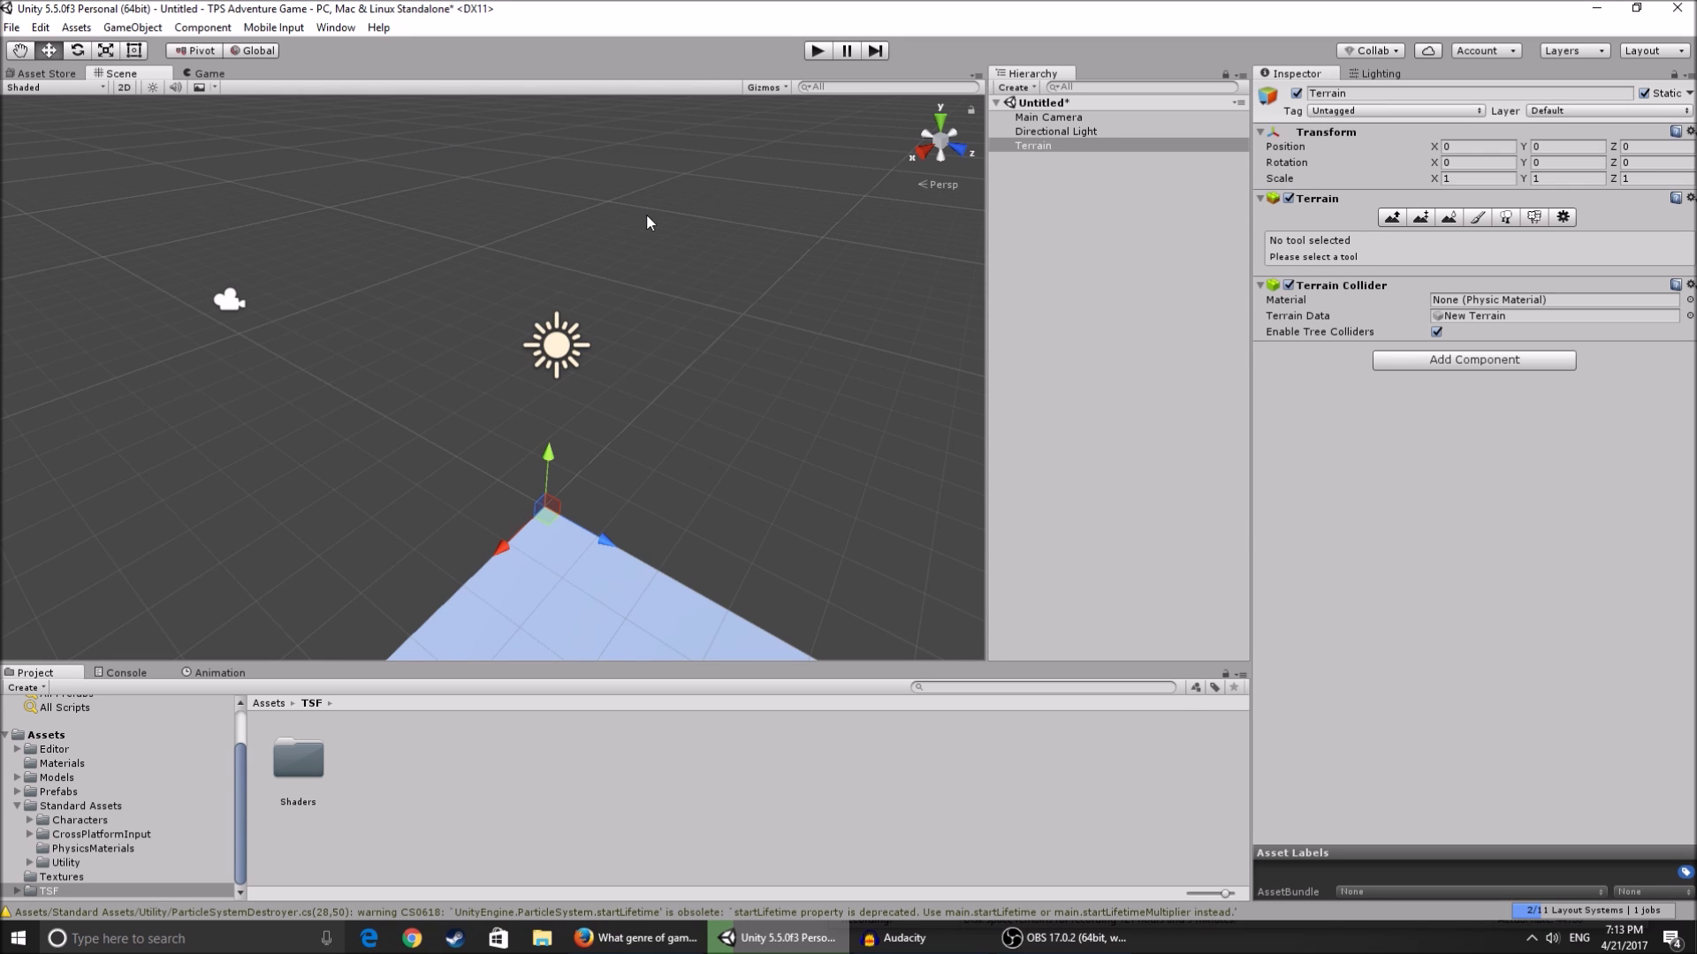
- Set both the terrain width and the terrain length to 20 in the terrain's resolution settings
left_click_drag(646, 222, 1566, 235, "alt")
left_click(1559, 219)
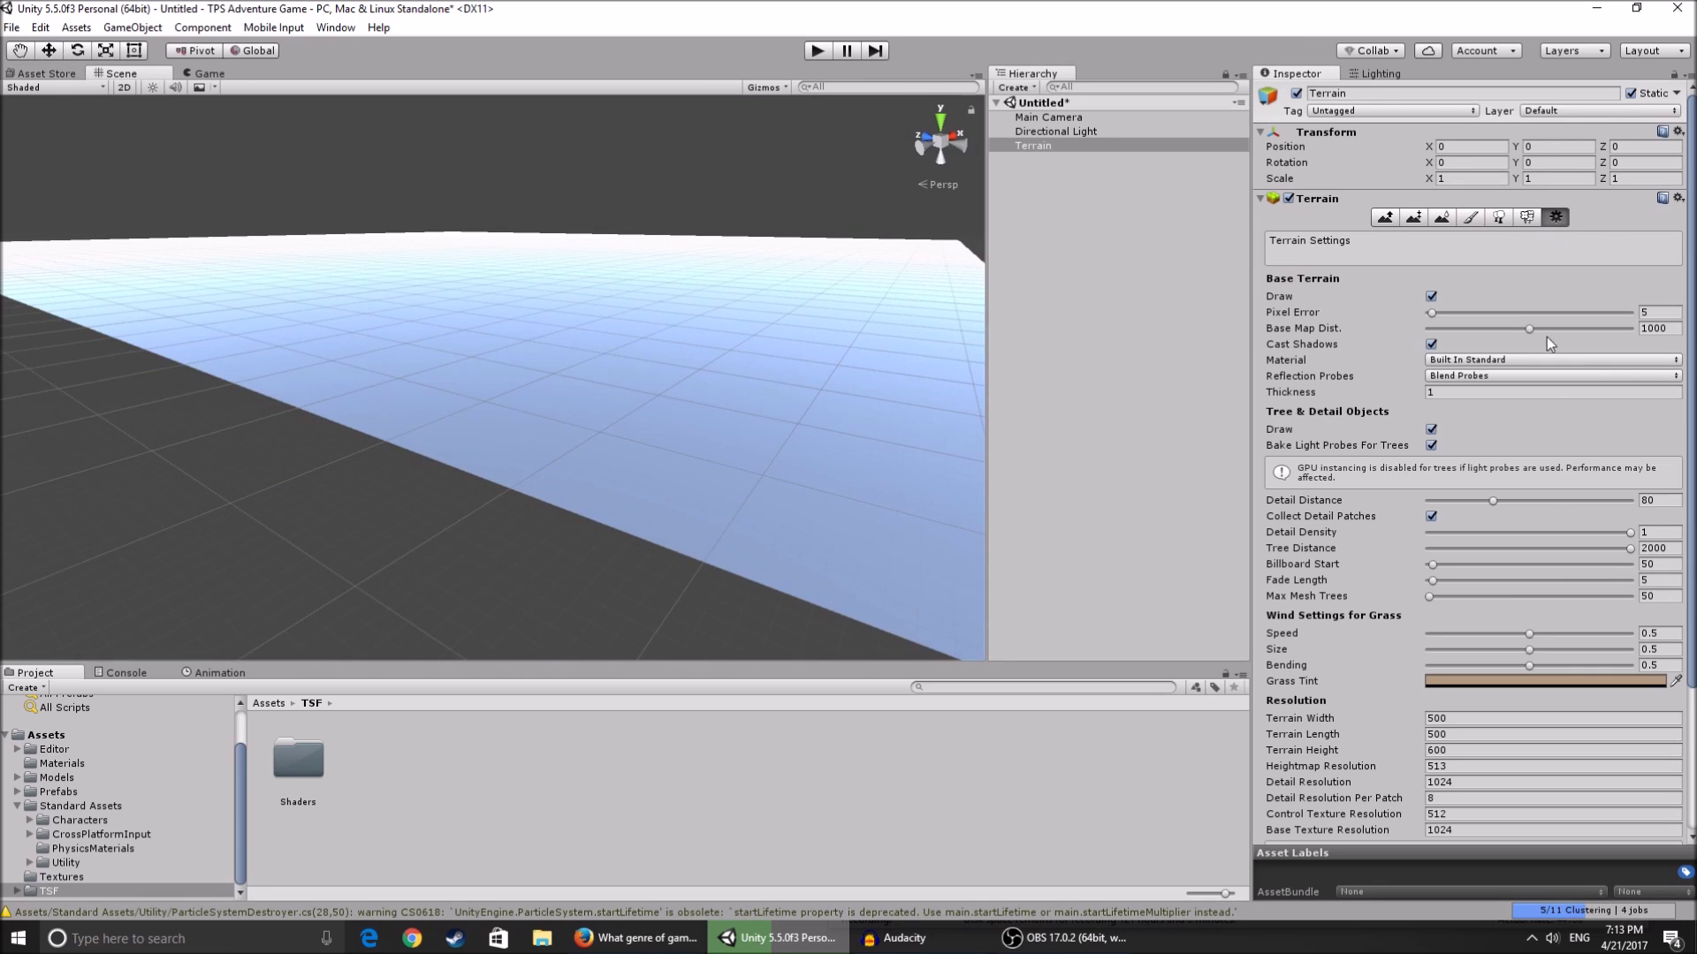
scroll(1497, 513, "down", 2)
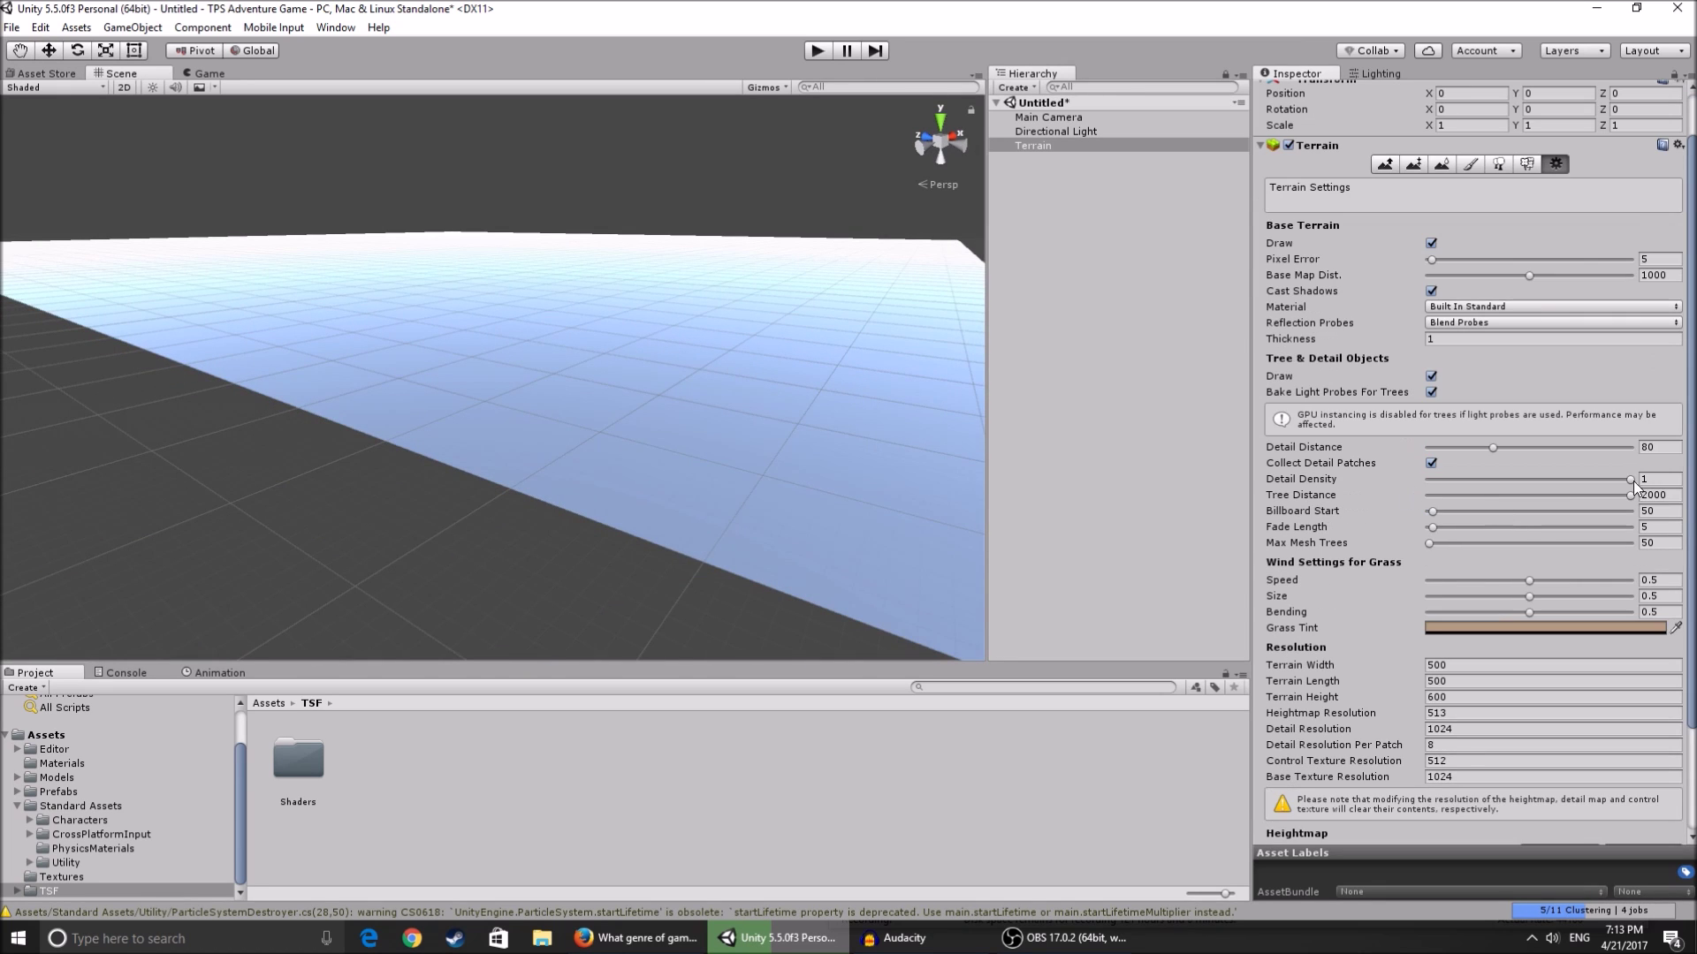
left_click(1444, 668)
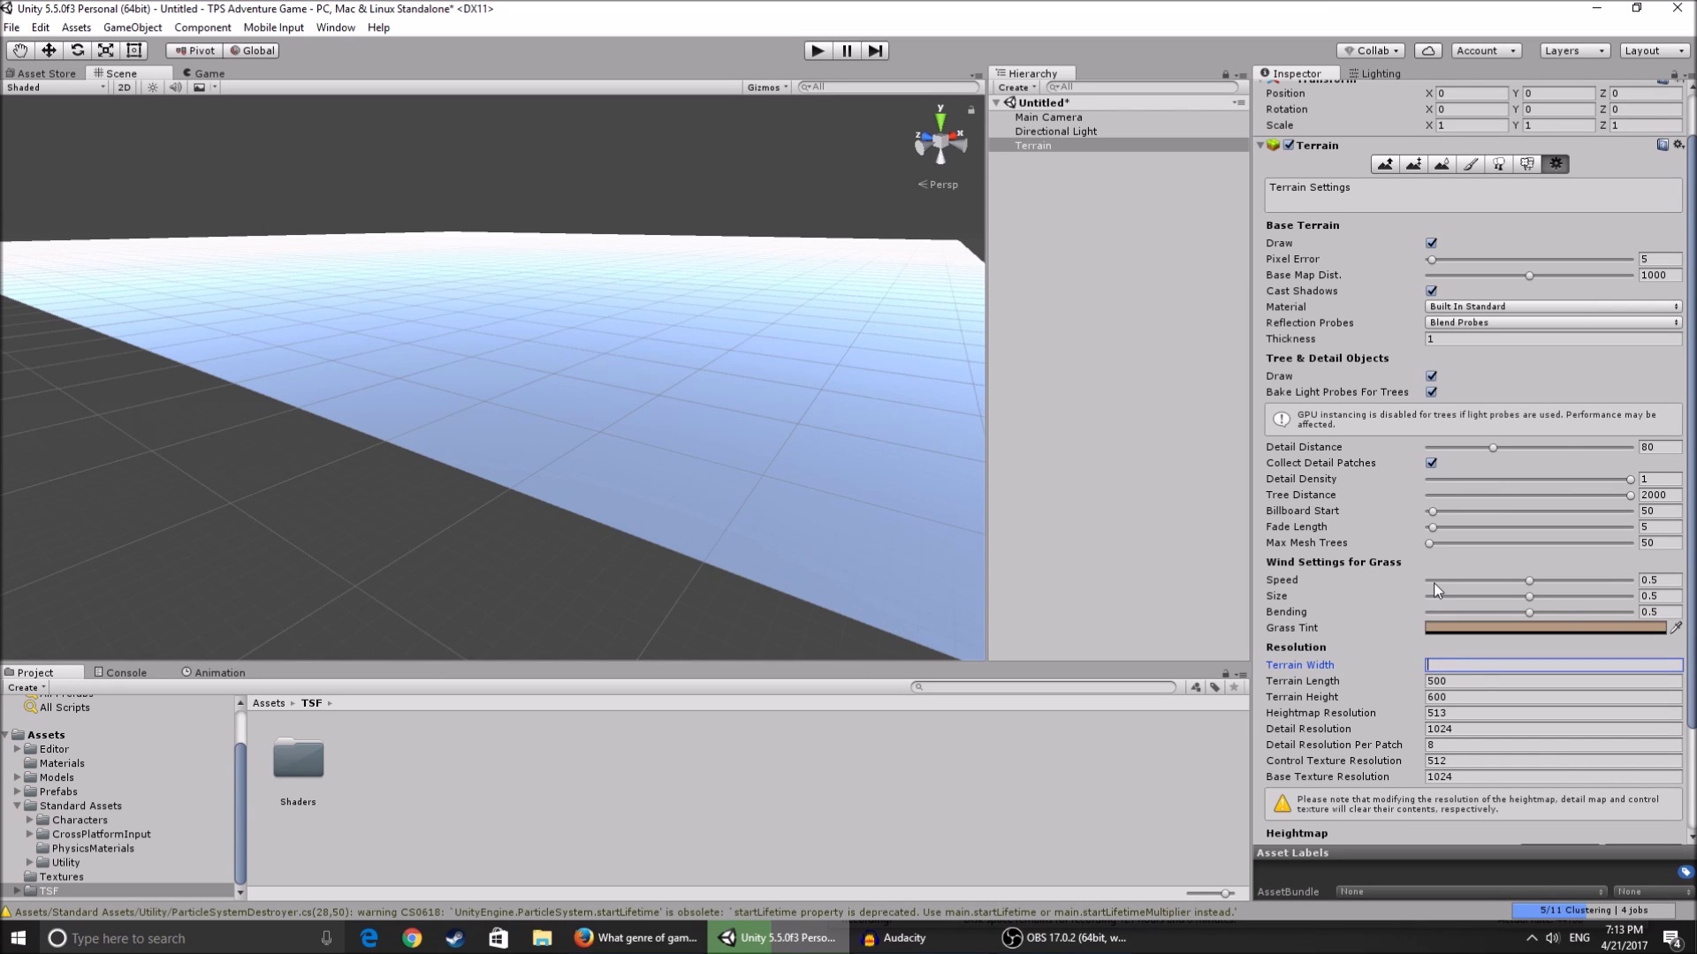
type("20")
left_click(1476, 681)
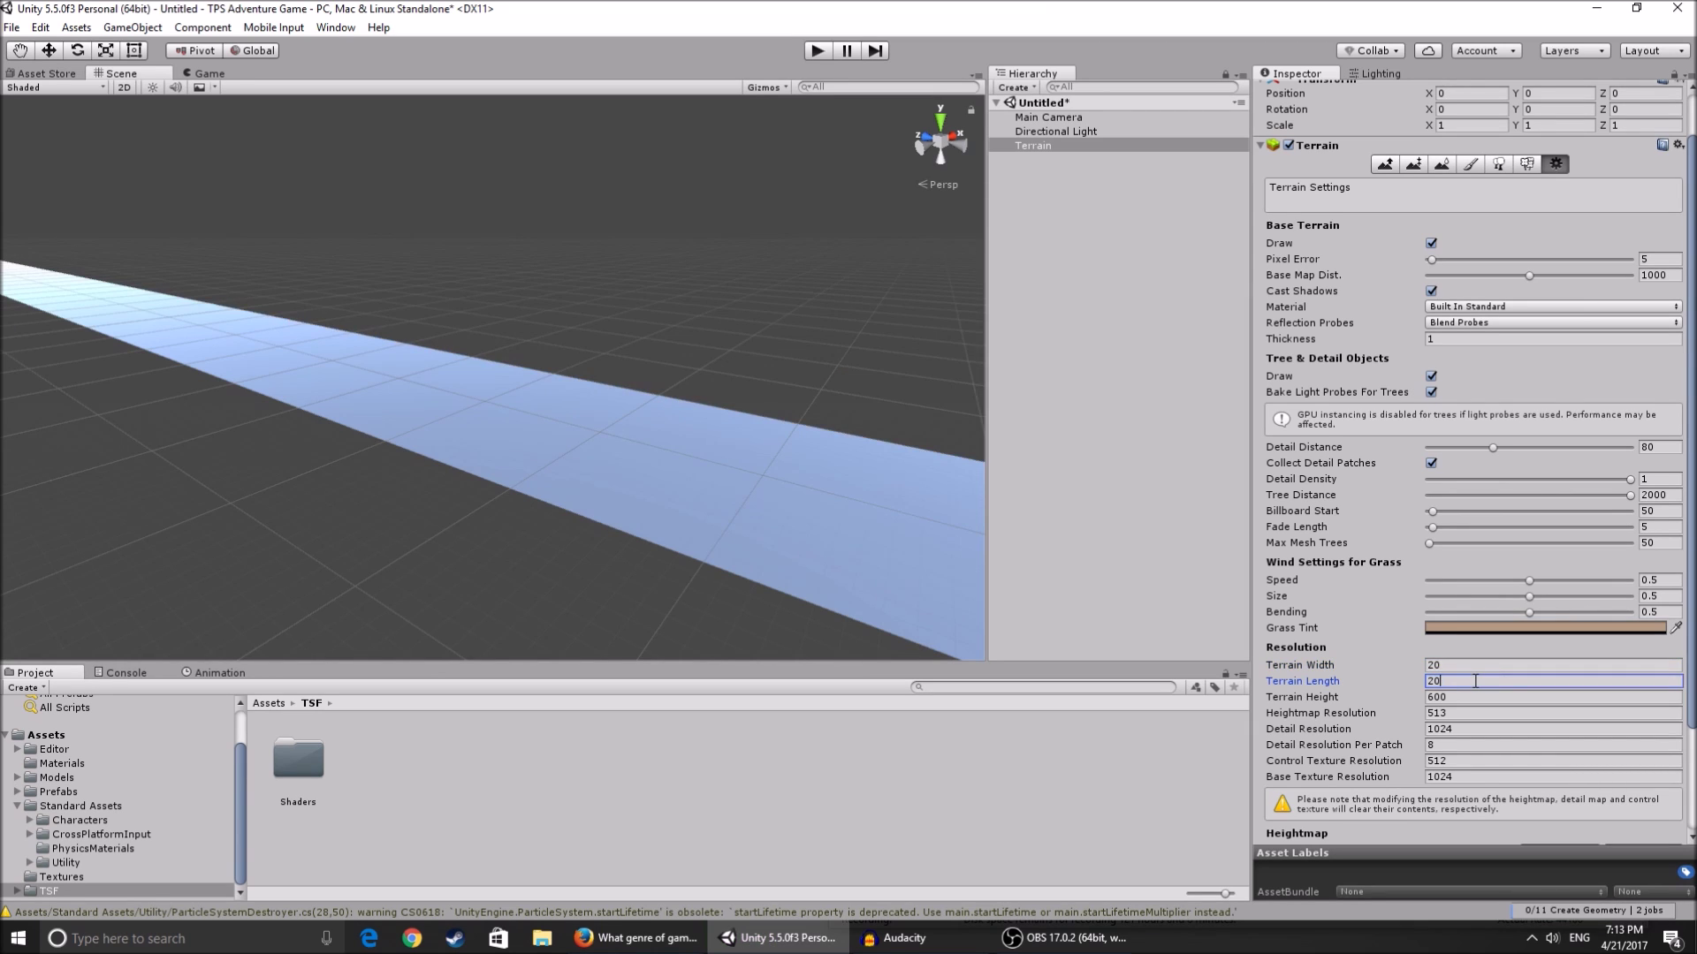
key("Return")
- Switch the terrain to texture painting and begin adding a new terrain texture
mouse_move(486, 367)
right_mouse_down()
mouse_move(681, 436)
mouse_move(956, 414)
right_mouse_up()
left_click(1460, 163)
left_click(1469, 165)
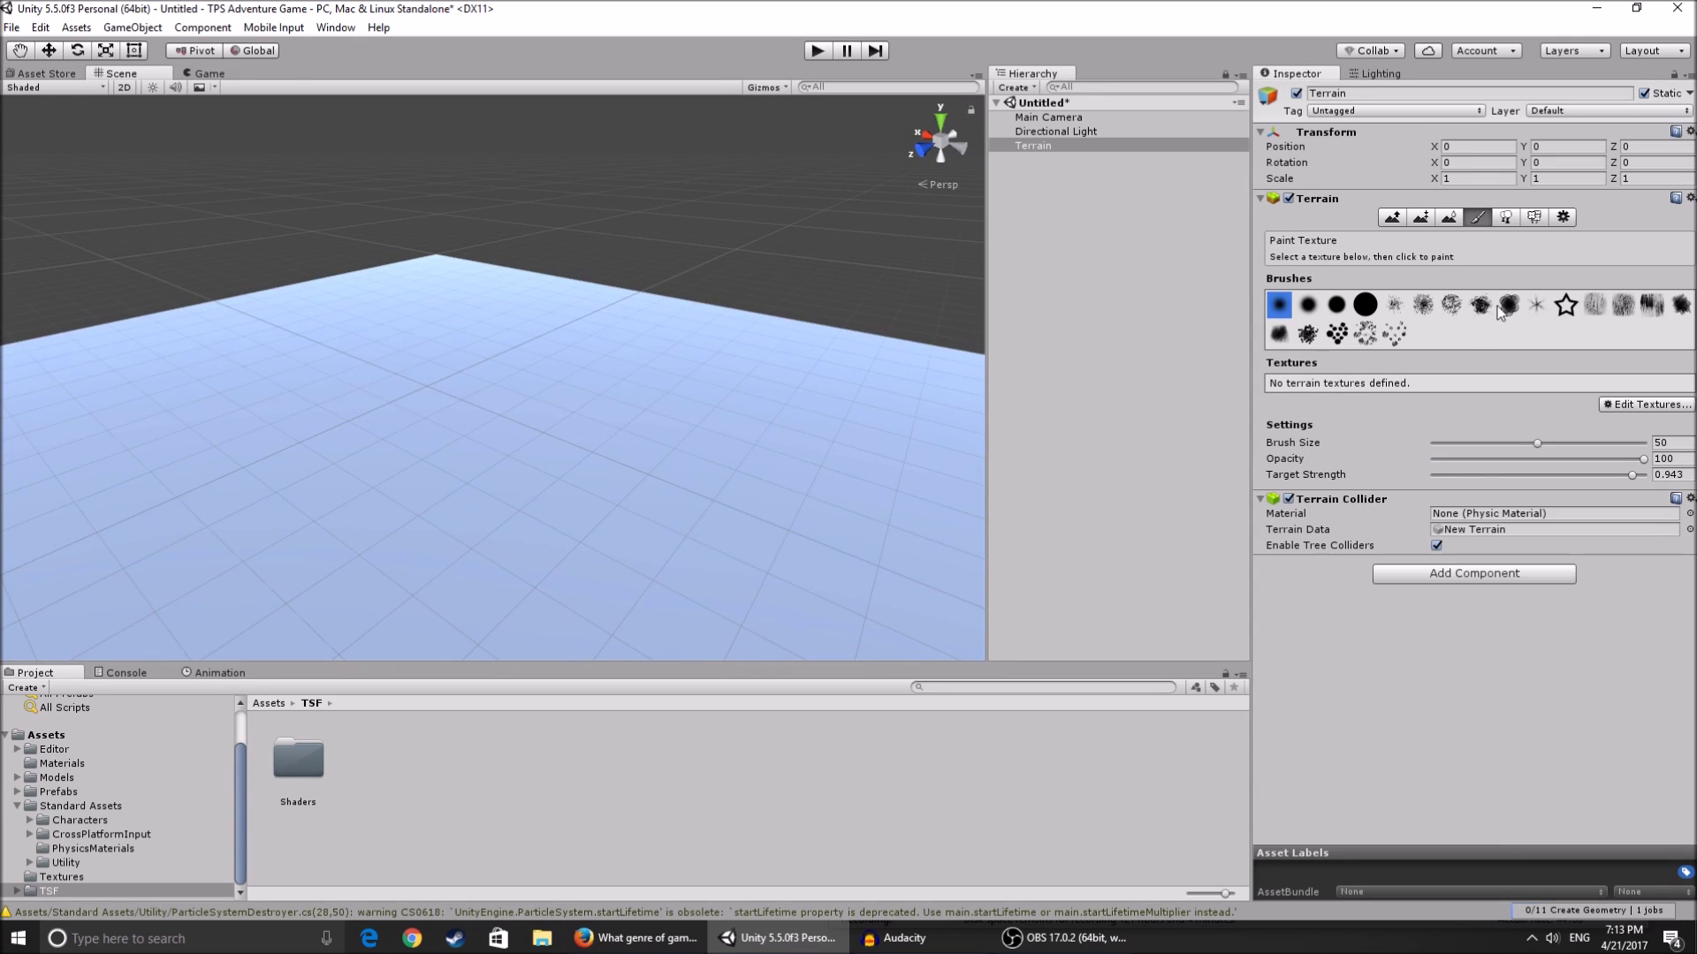
left_click(1622, 408)
left_click(1608, 409)
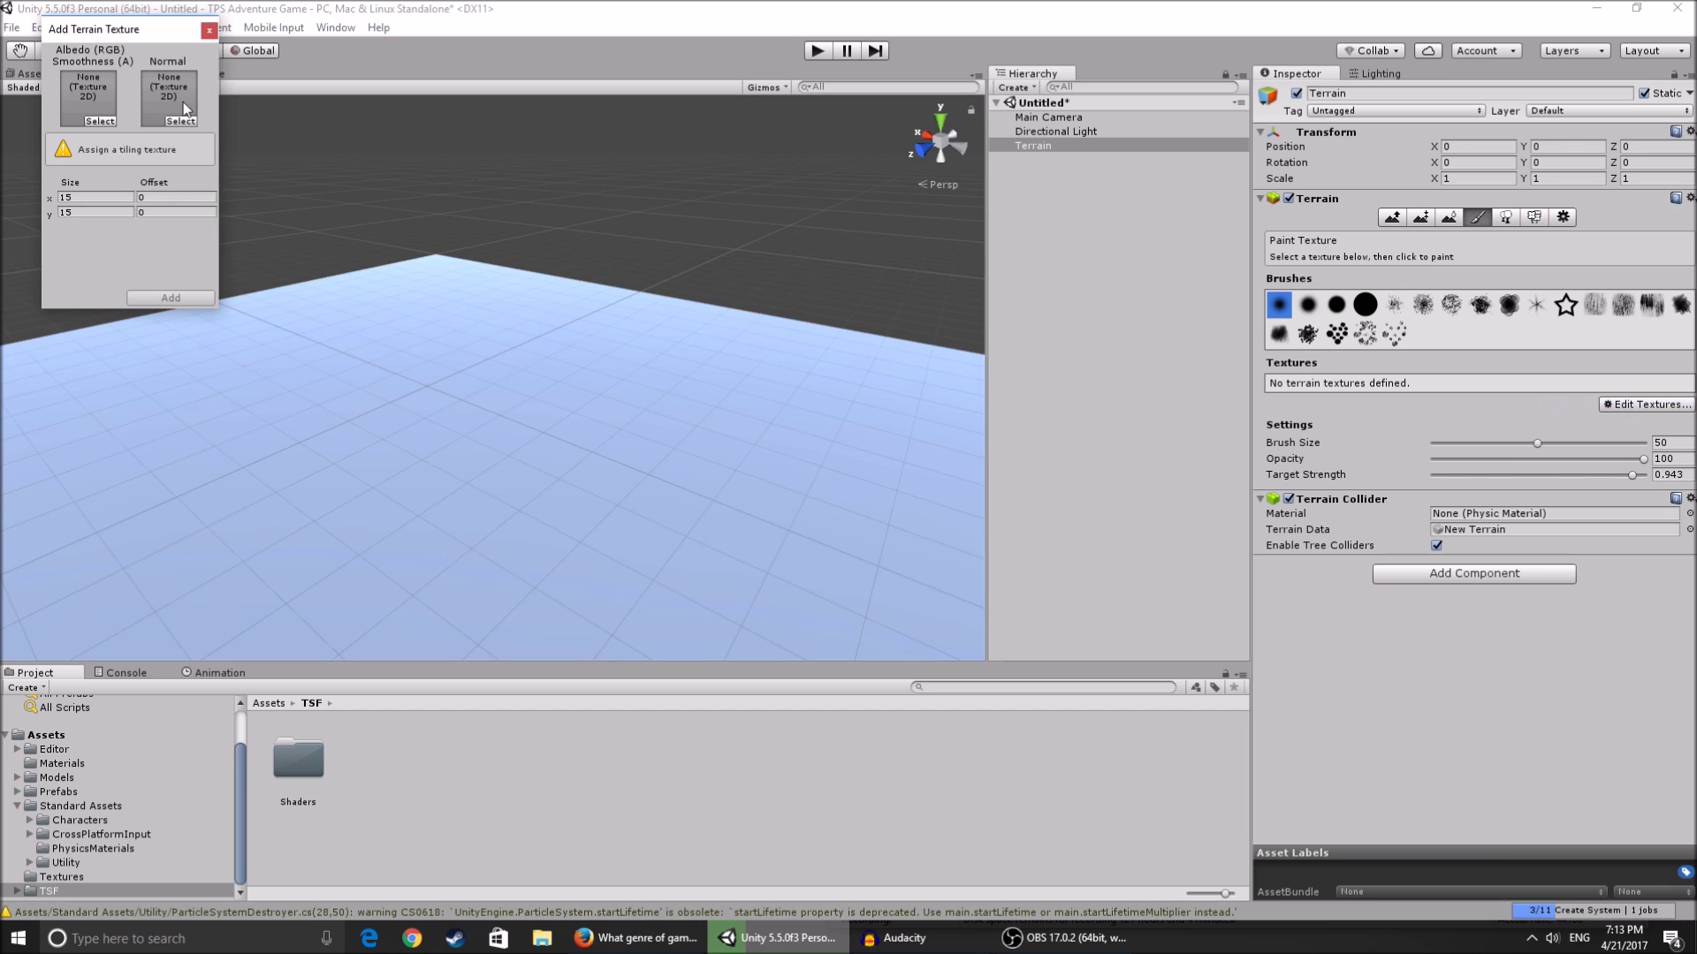
- Assign the sand image from the Textures folder as the albedo of the new terrain texture
left_click(63, 876)
scroll(506, 774, "down", 2)
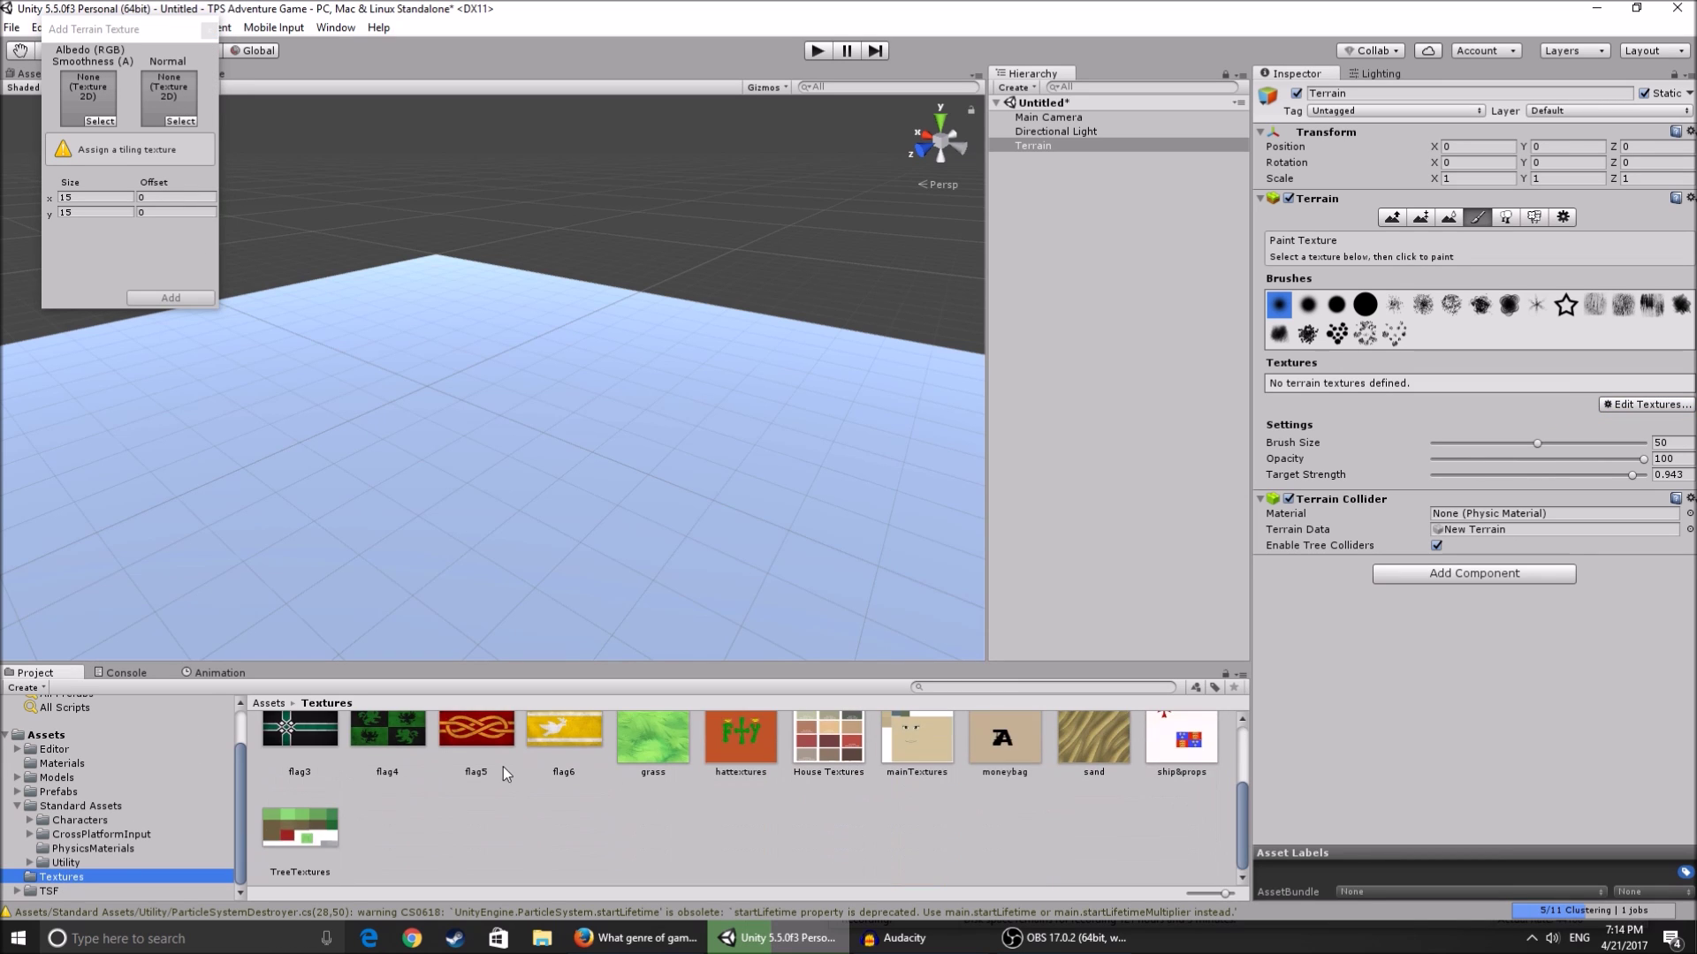
scroll(717, 747, "up", 2)
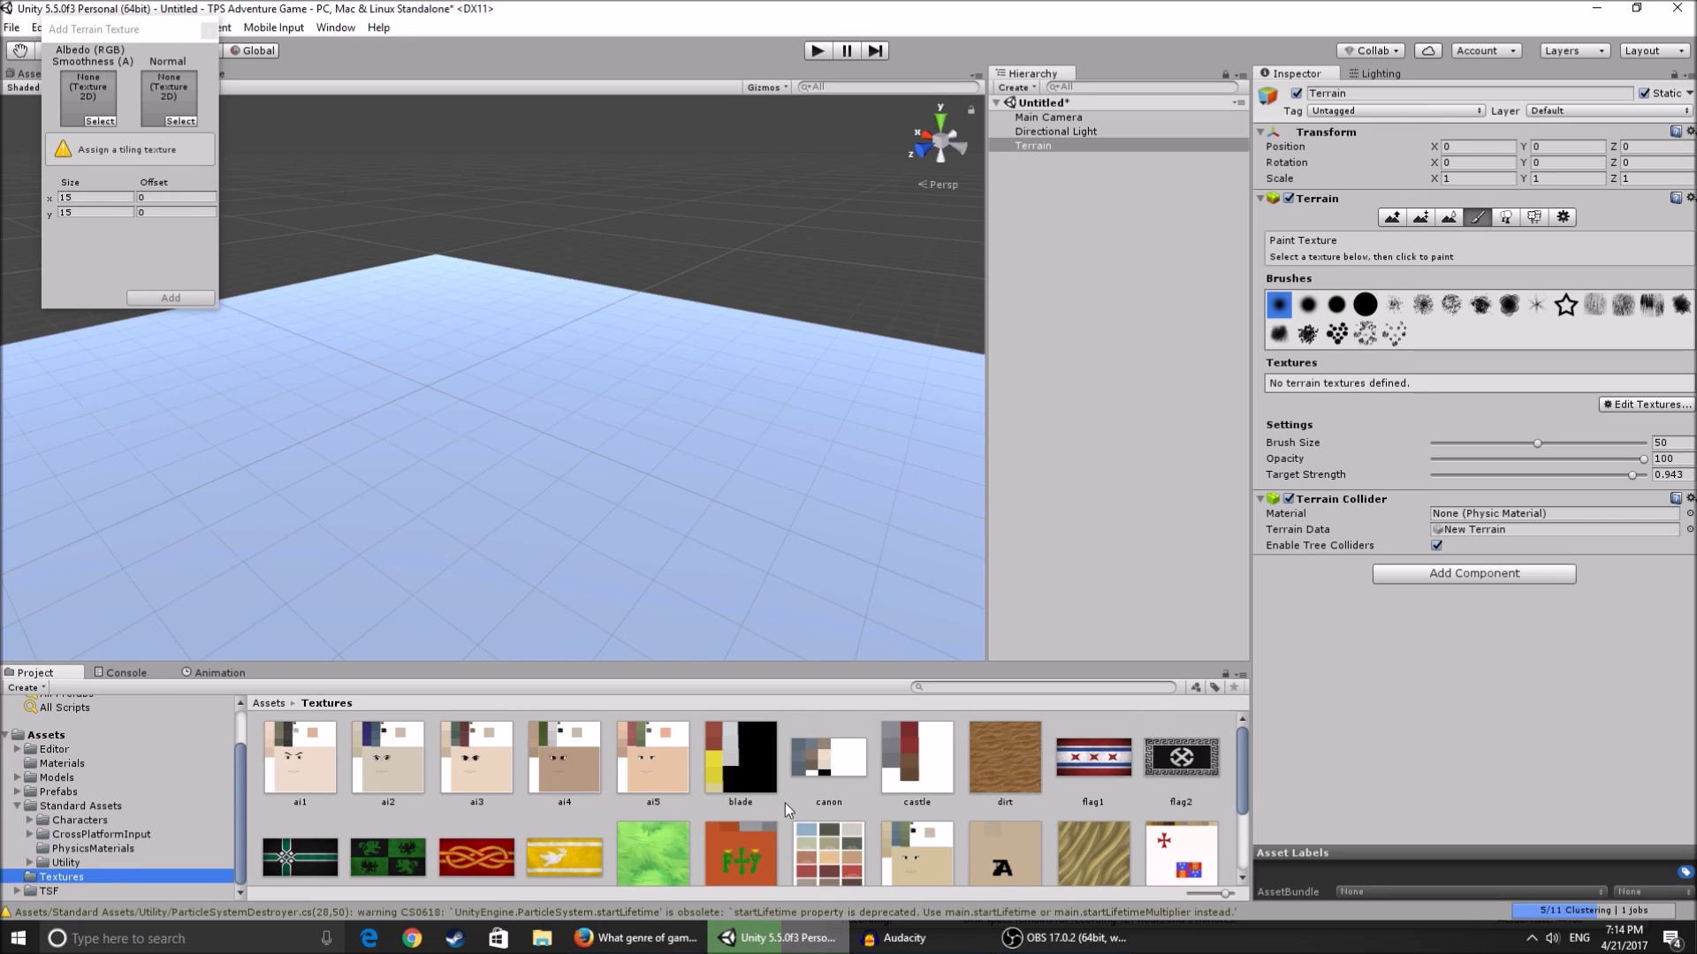
scroll(884, 777, "down", 1)
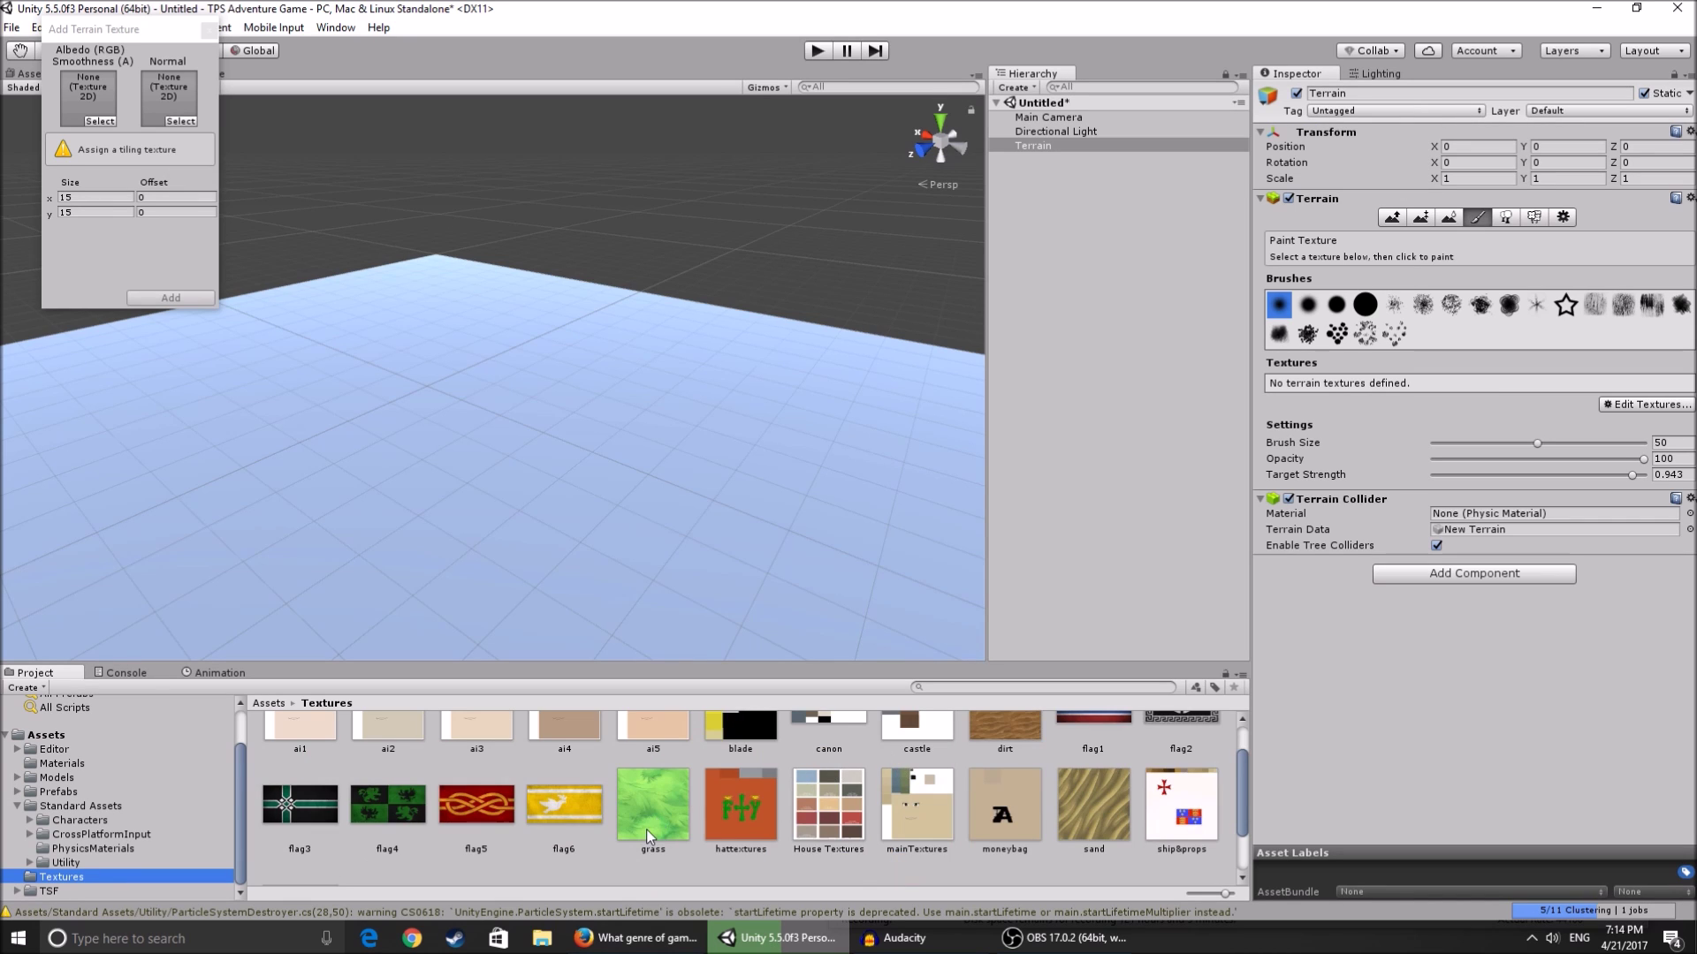
scroll(1101, 825, "down", 1)
scroll(591, 859, "up", 1)
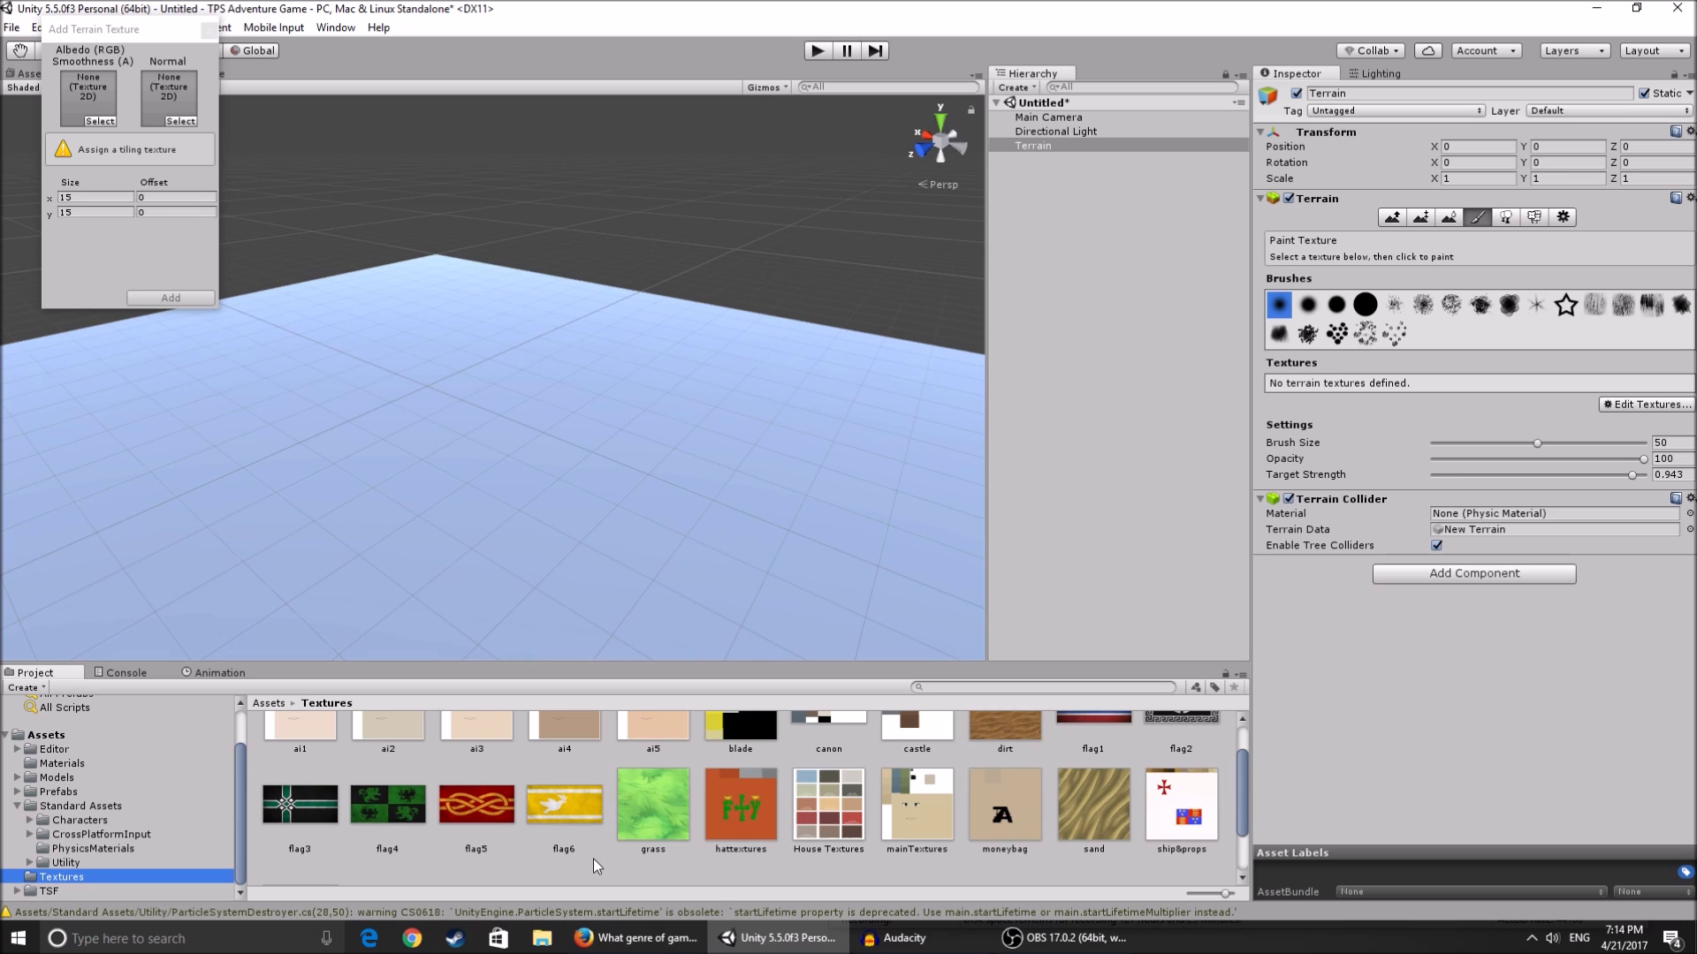
scroll(760, 796, "up", 1)
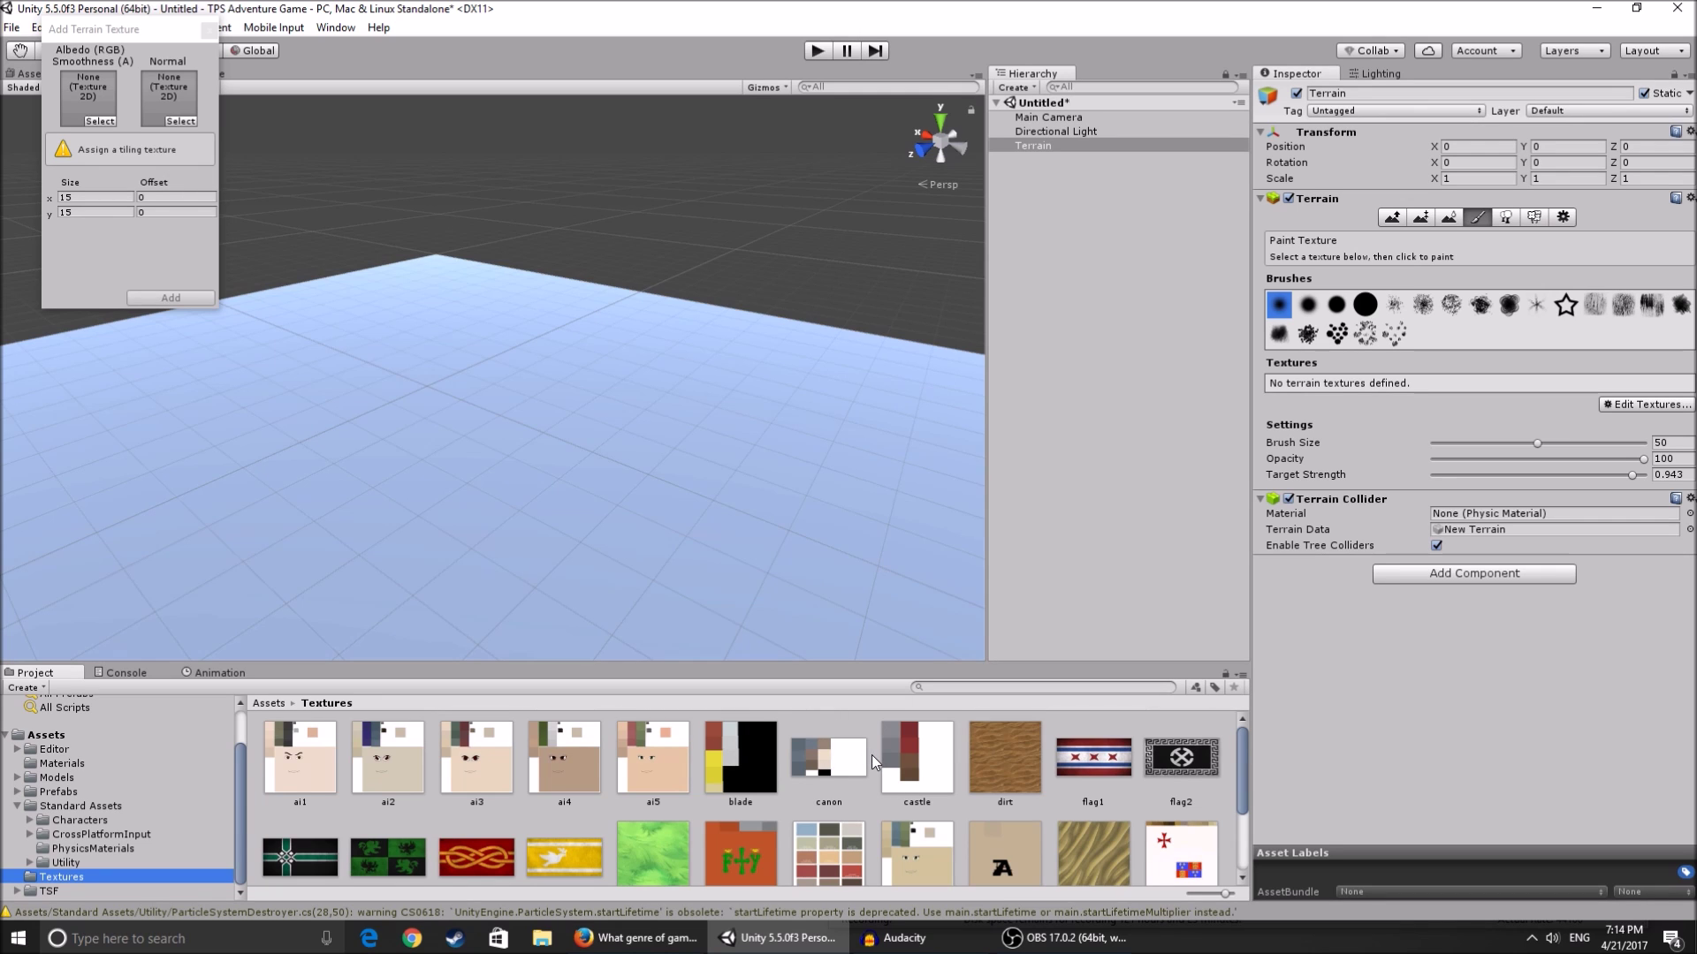
scroll(997, 744, "down", 1)
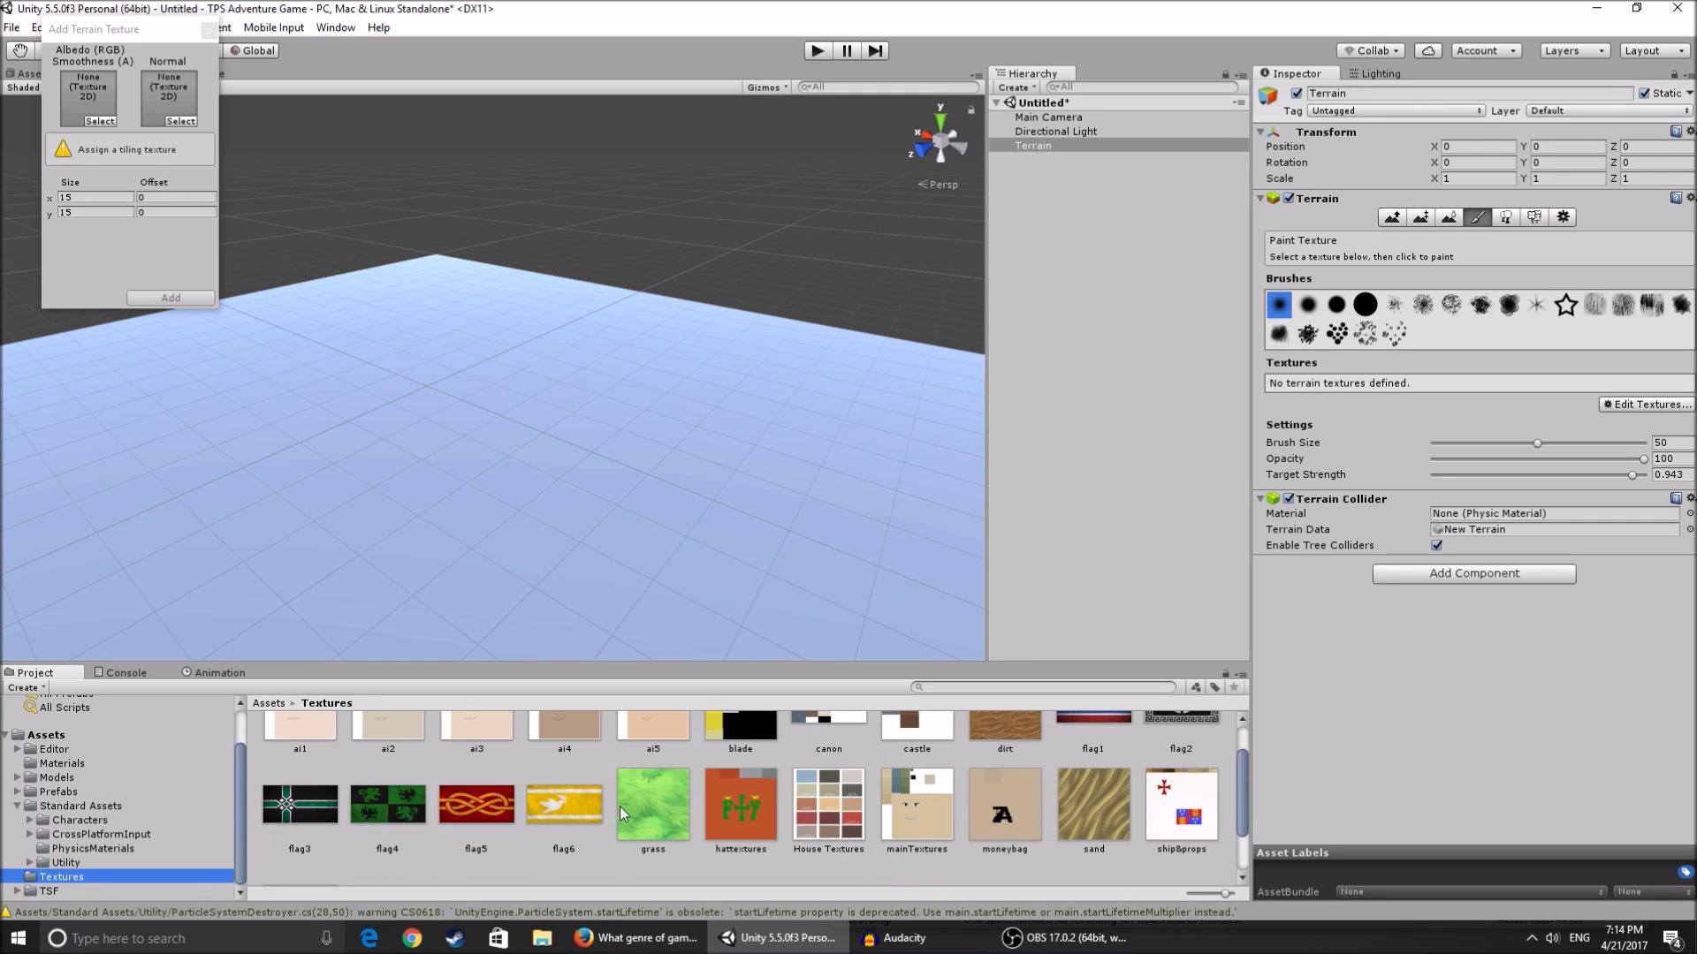
scroll(963, 808, "up", 1)
scroll(1060, 809, "down", 1)
left_click_drag(1098, 820, 113, 110)
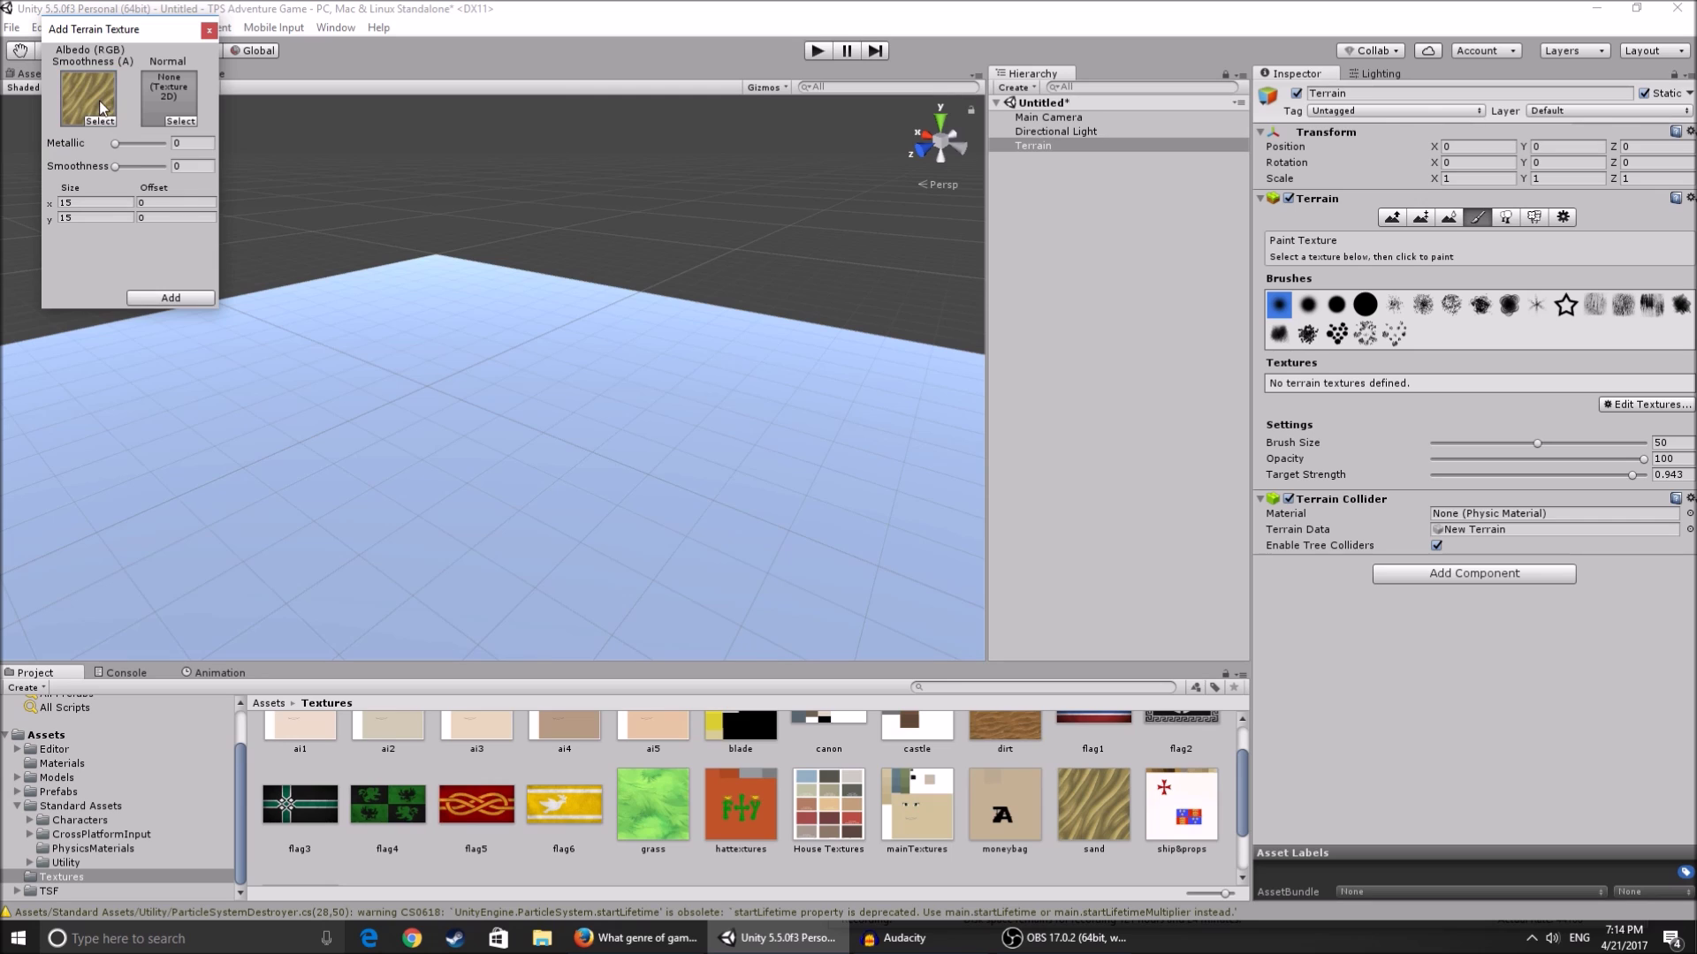
- Set the sand texture's tiling size to 7 in X and Y and add it to the terrain
left_click(117, 204)
left_click(97, 219)
type("7")
left_click(189, 303)
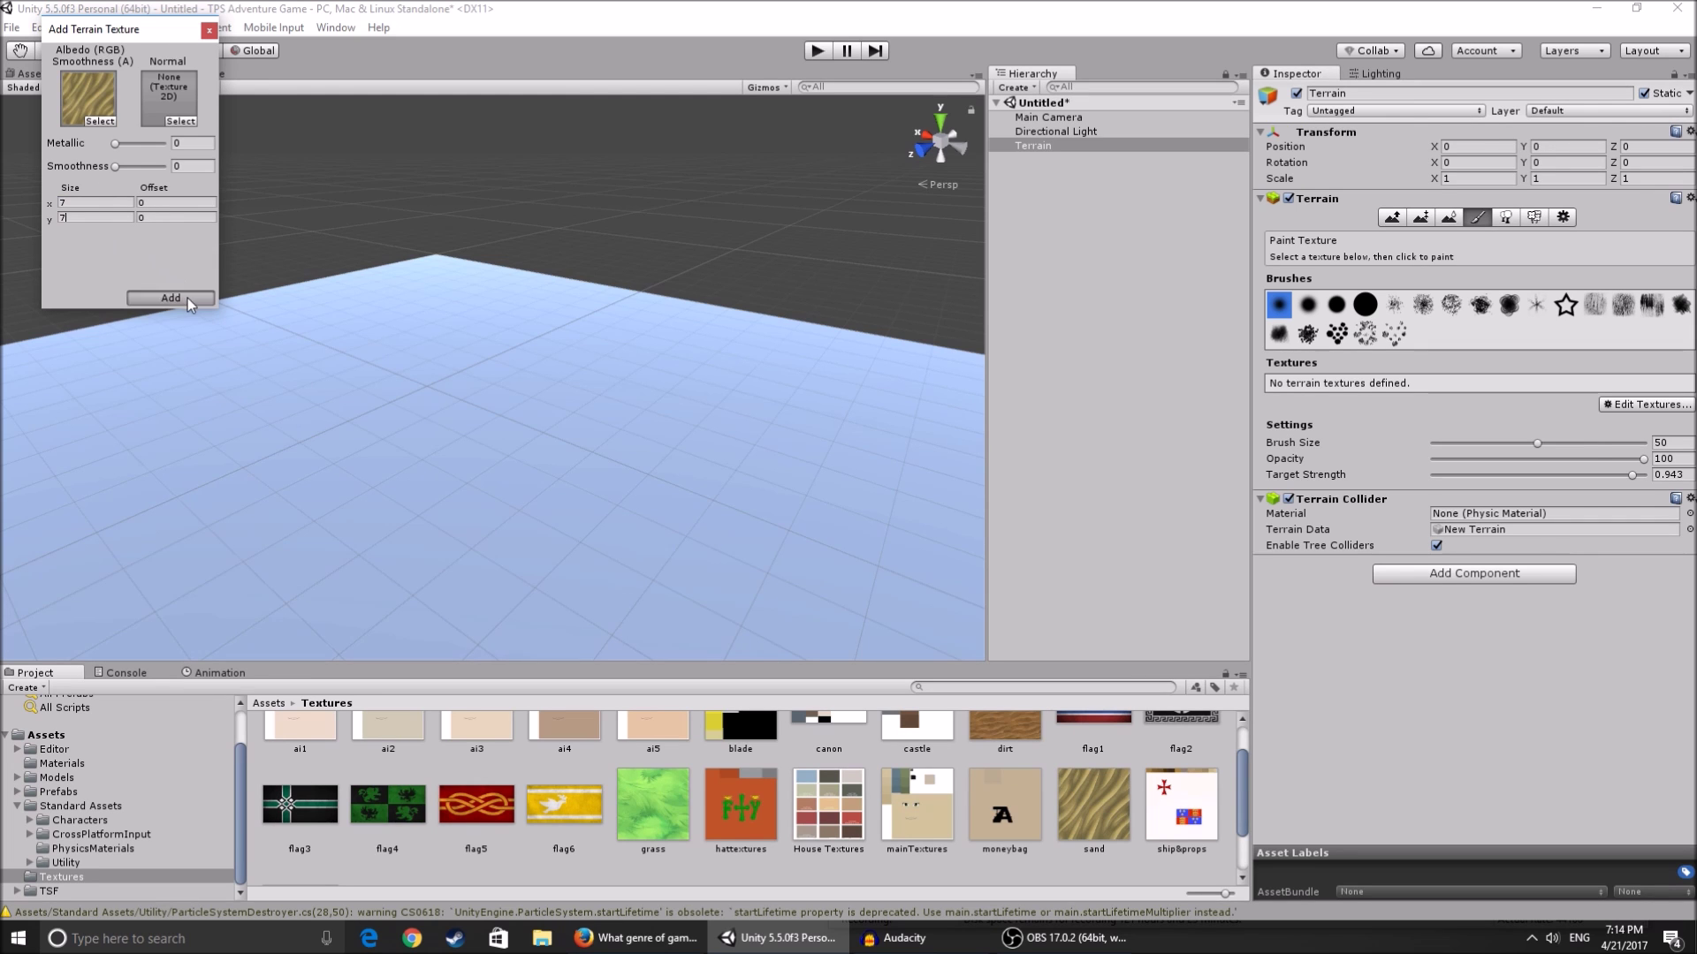
- Edit the terrain's sand texture and set its tiling size to 2 in both X and Y
mouse_move(778, 533)
right_mouse_down()
mouse_move(719, 549)
mouse_move(628, 689)
mouse_move(790, 544)
right_mouse_up()
scroll(795, 521, "down", 10)
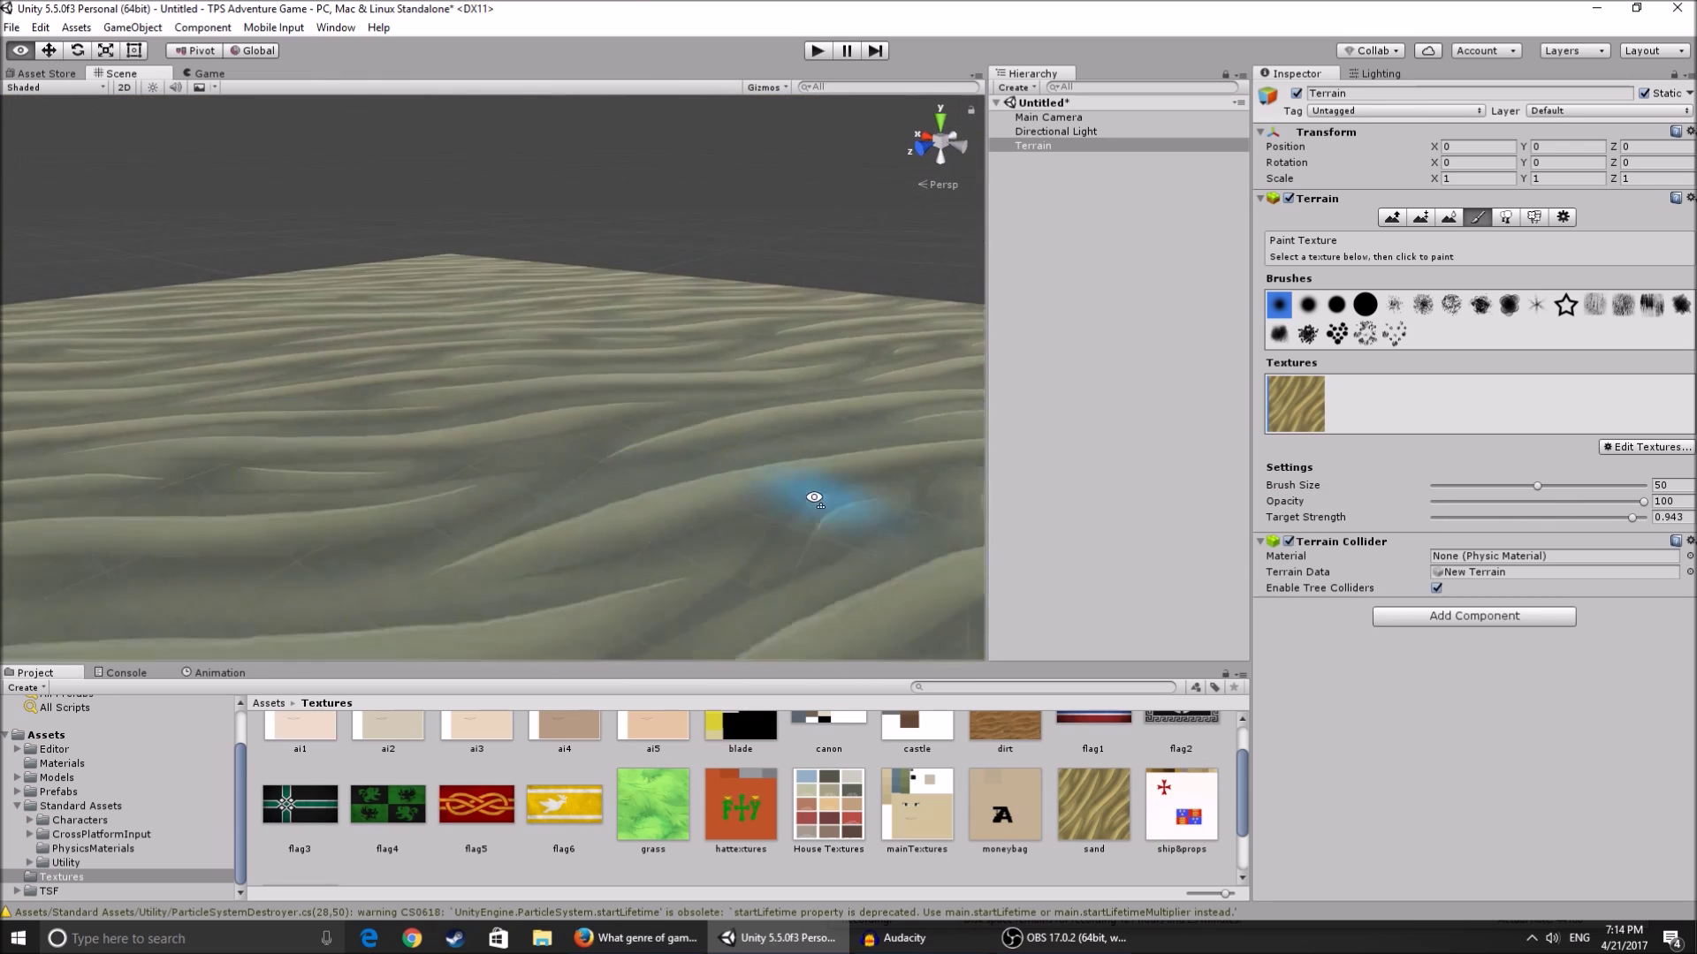
left_click(1660, 447)
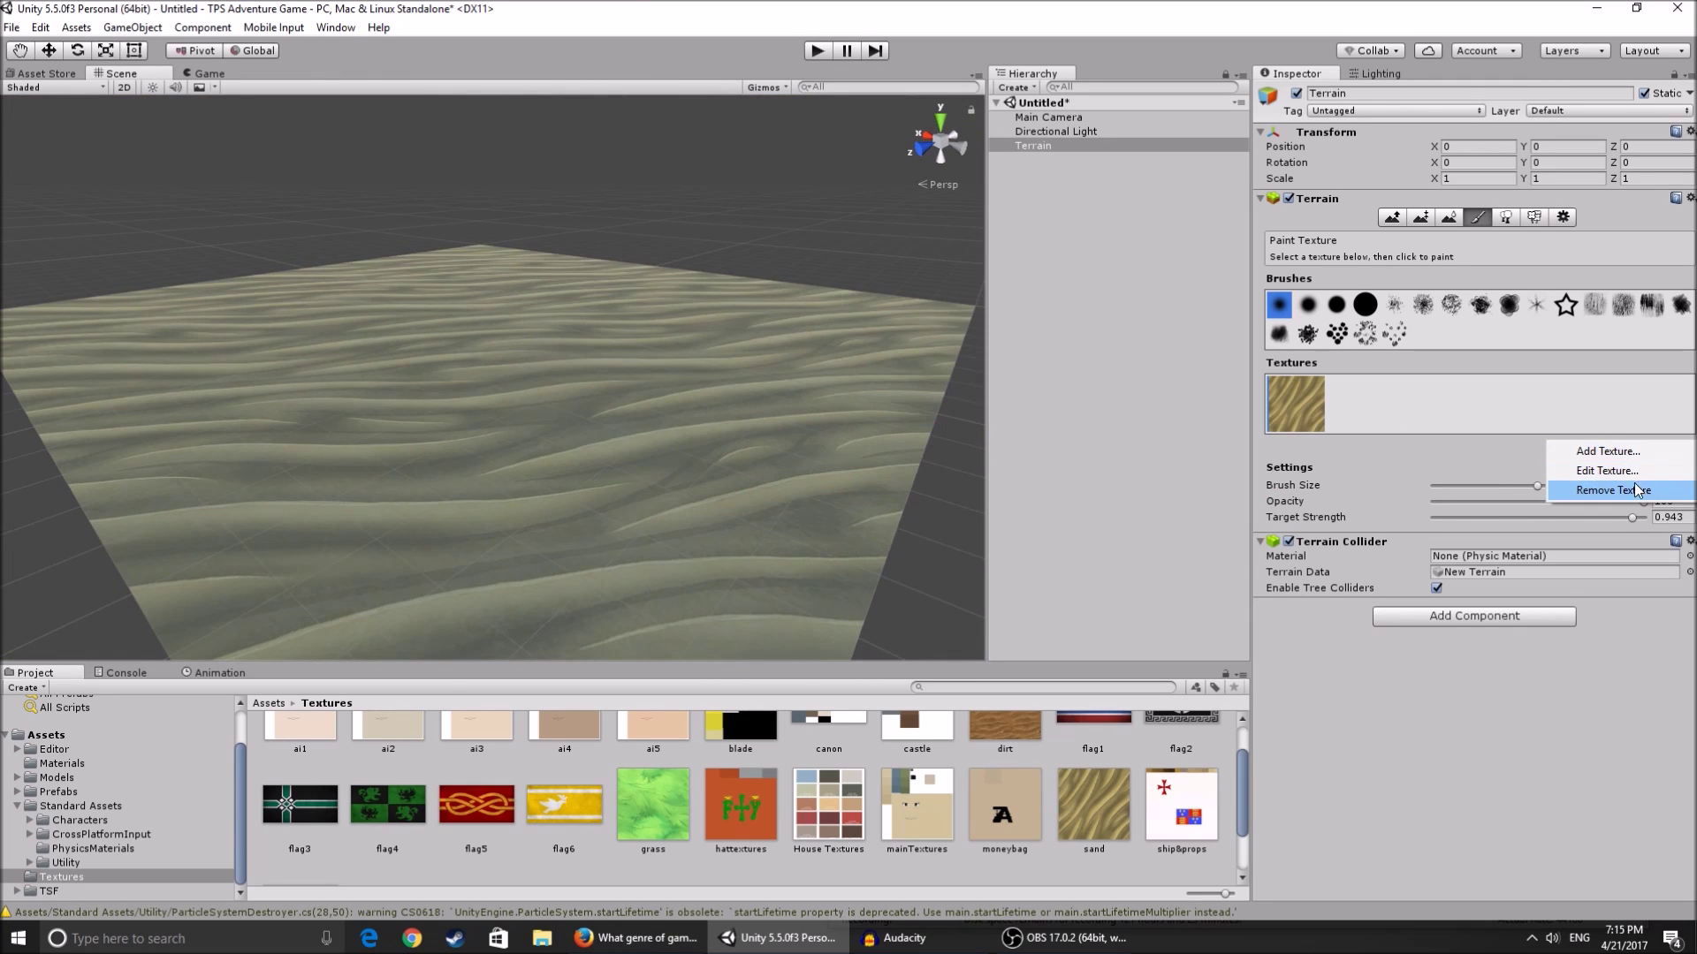
left_click(1631, 473)
key("BackSpace")
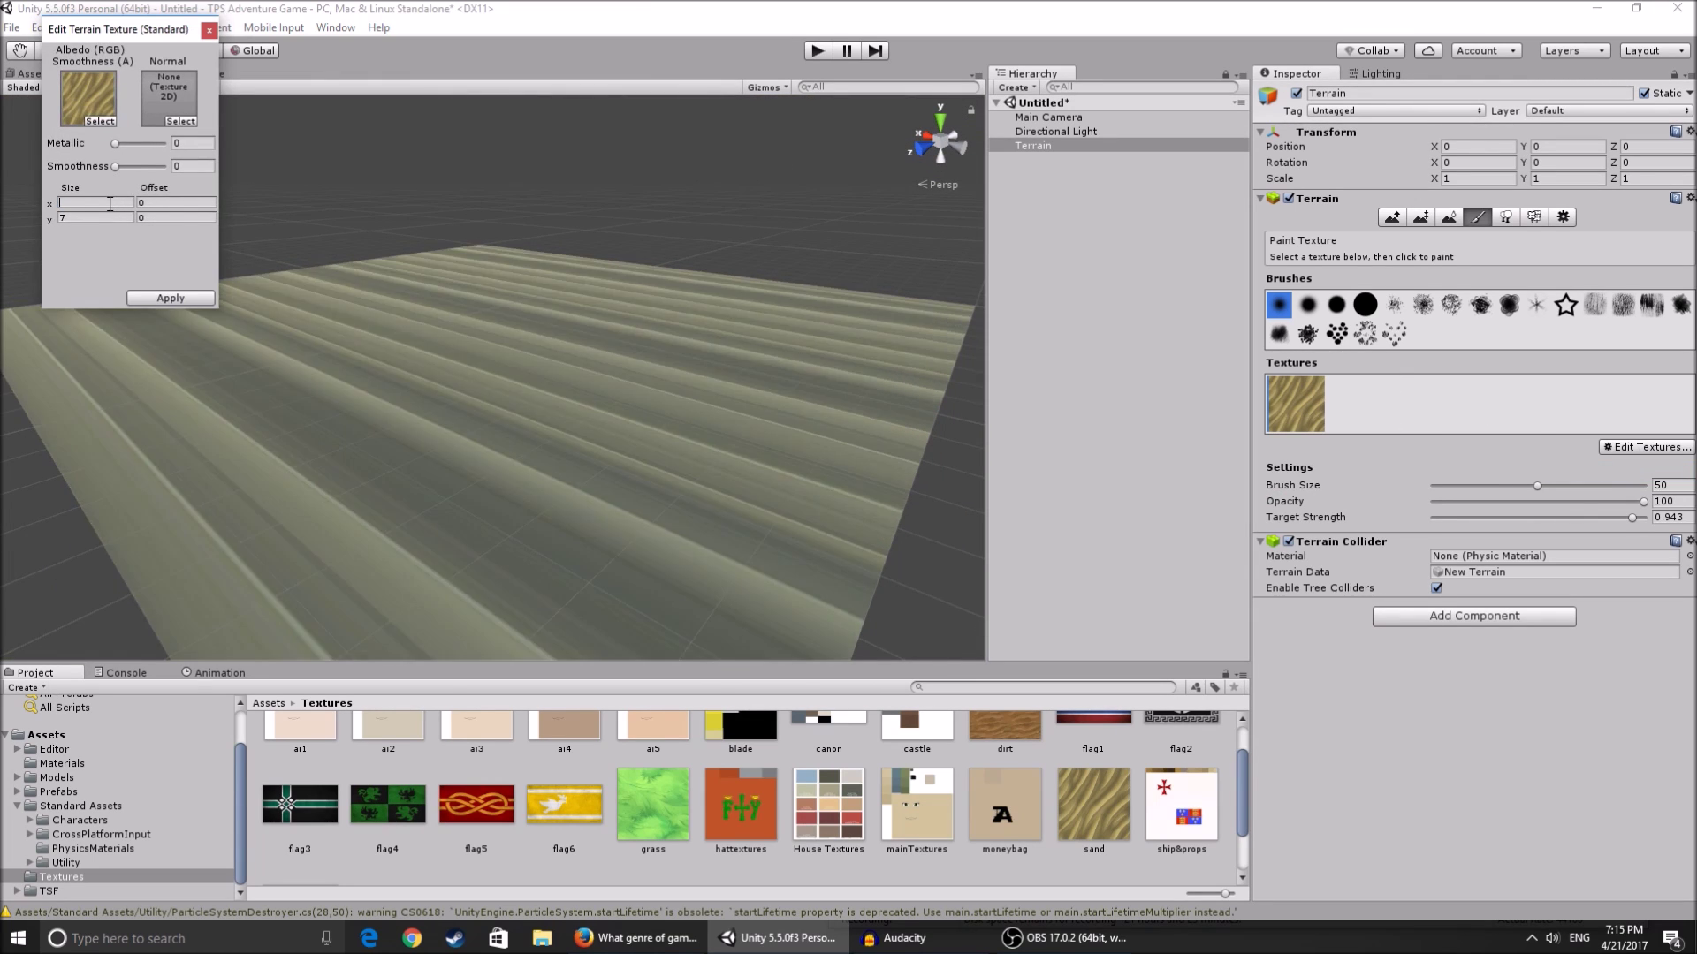
type("2")
key("BackSpace")
type("2")
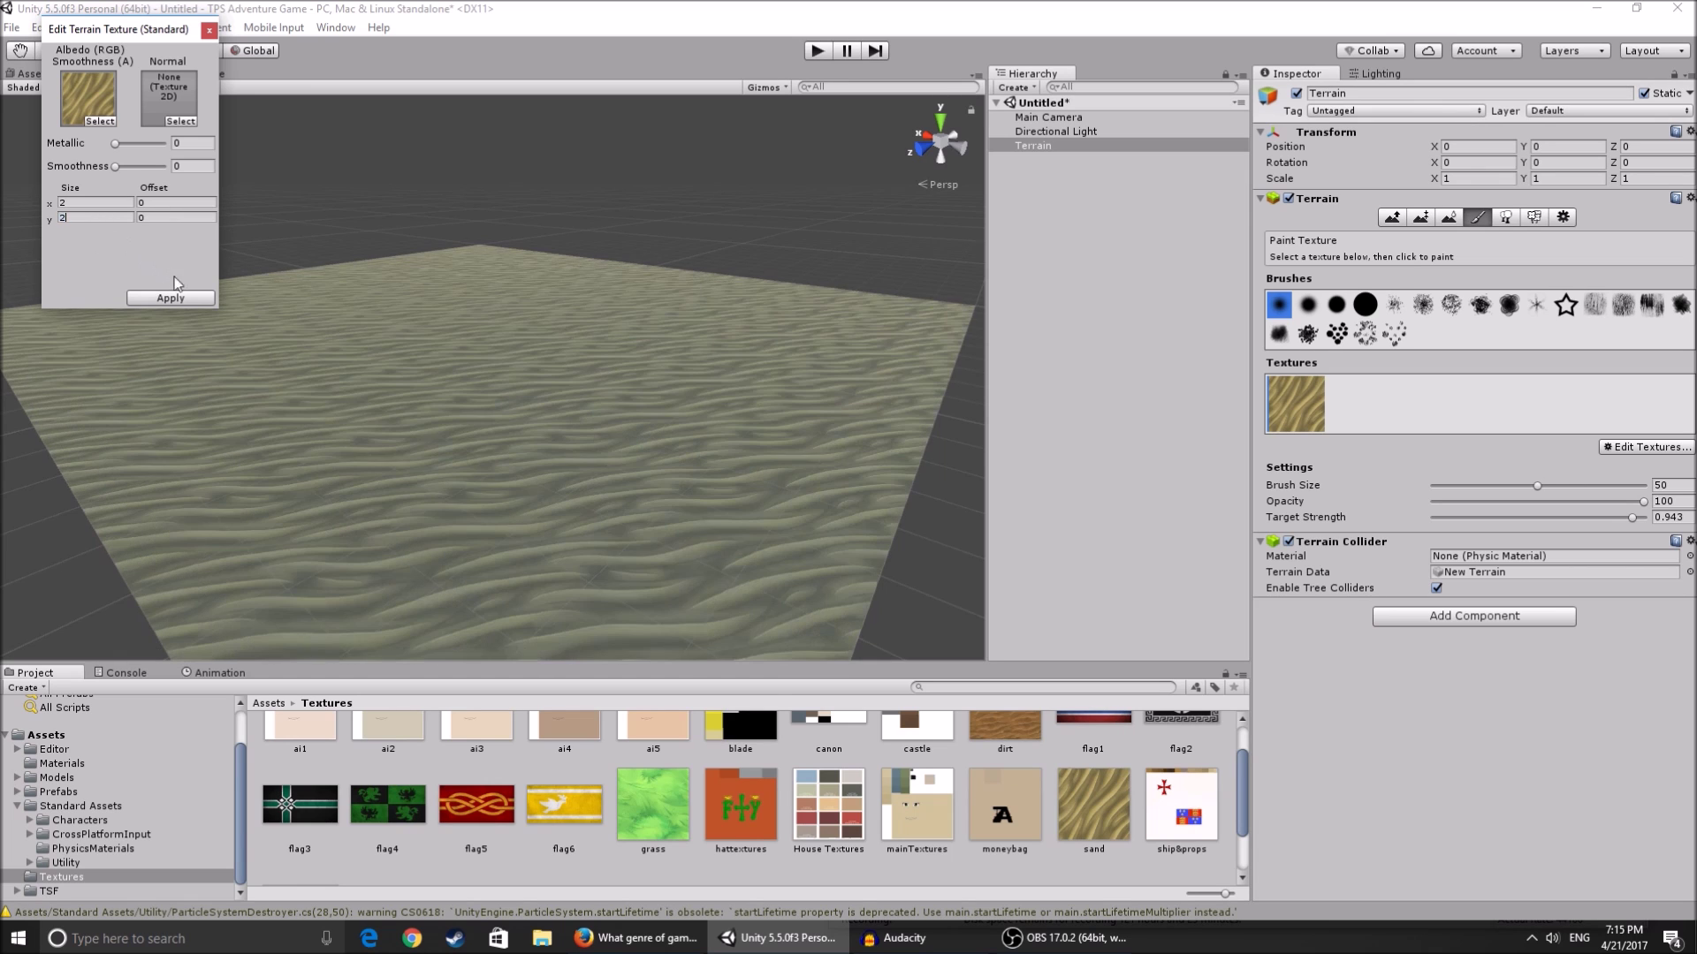
- Set the sand texture's Y tiling size to 4, apply it, and check the pattern across the terrain
key("BackSpace")
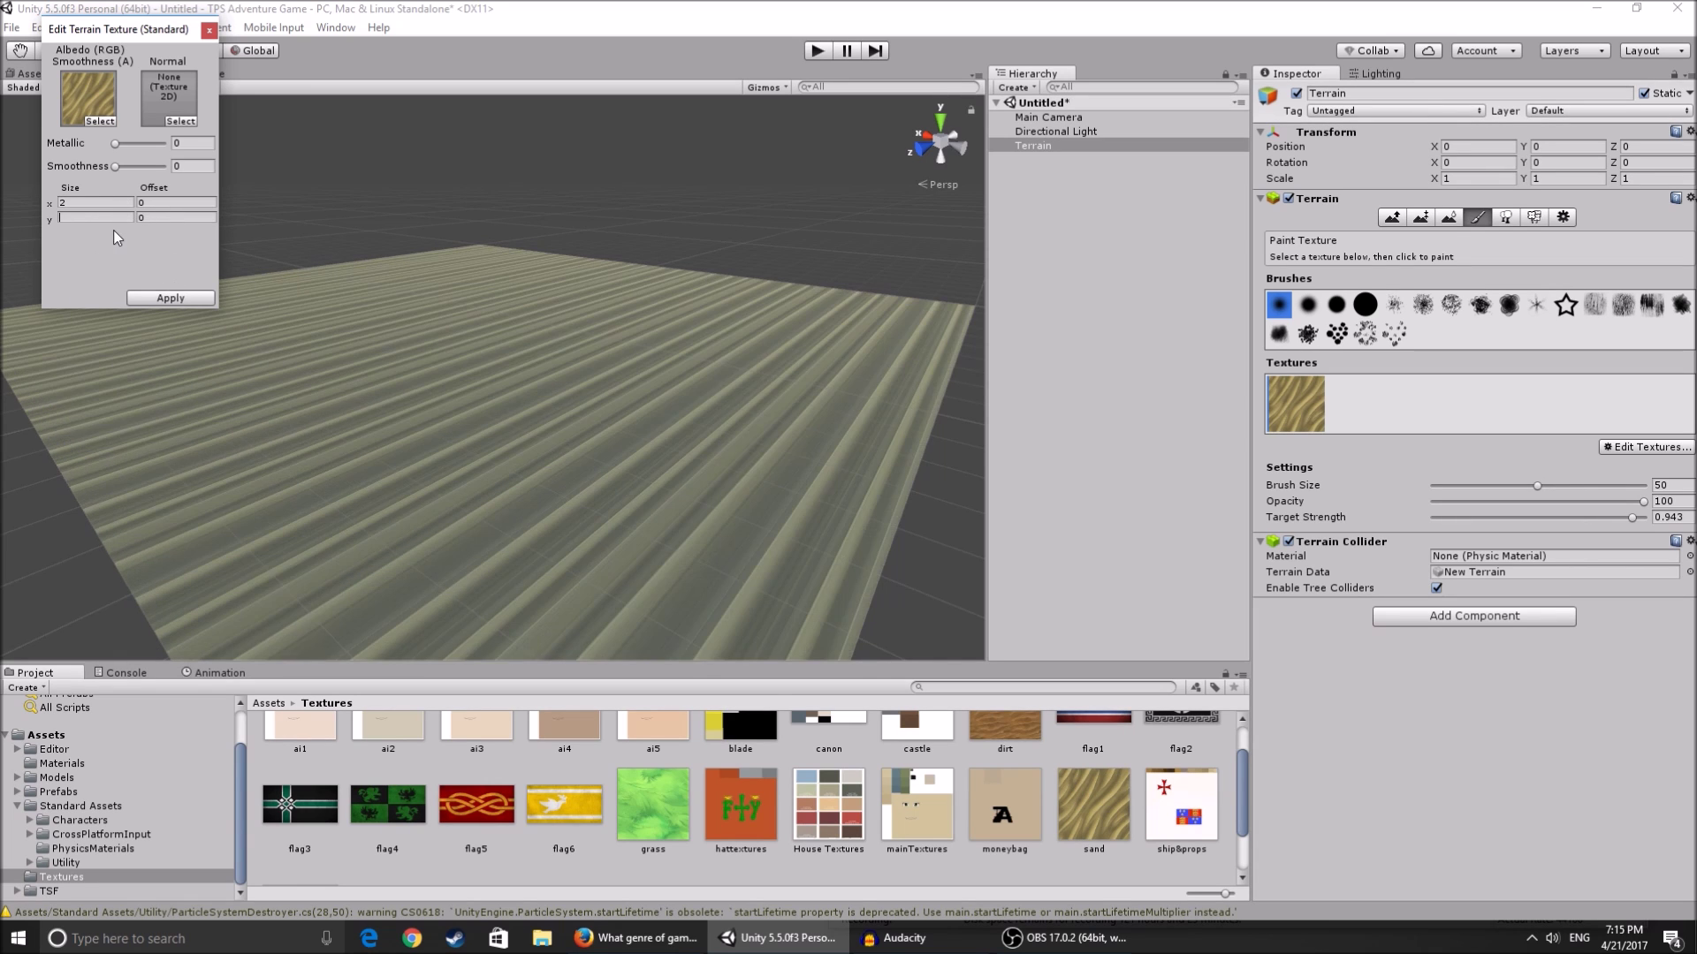
type("4")
left_click(89, 202)
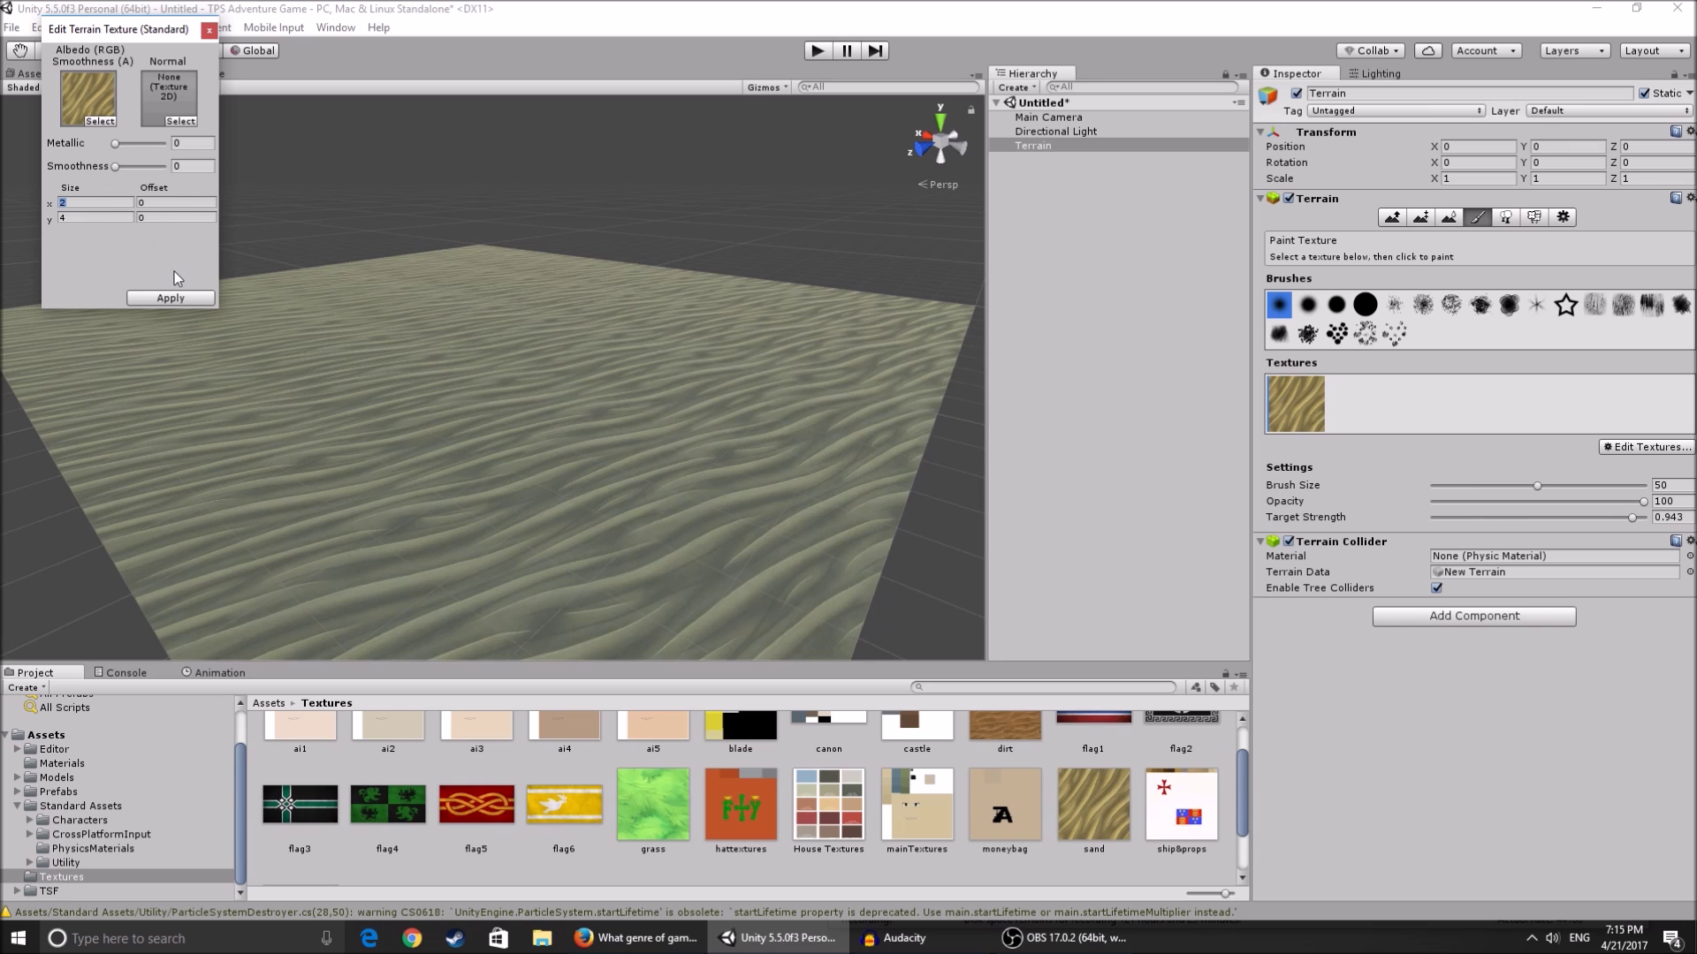
left_click(171, 298)
scroll(454, 440, "up", 5)
right_click_drag(649, 445, 444, 410)
right_click_drag(197, 454, 16, 447)
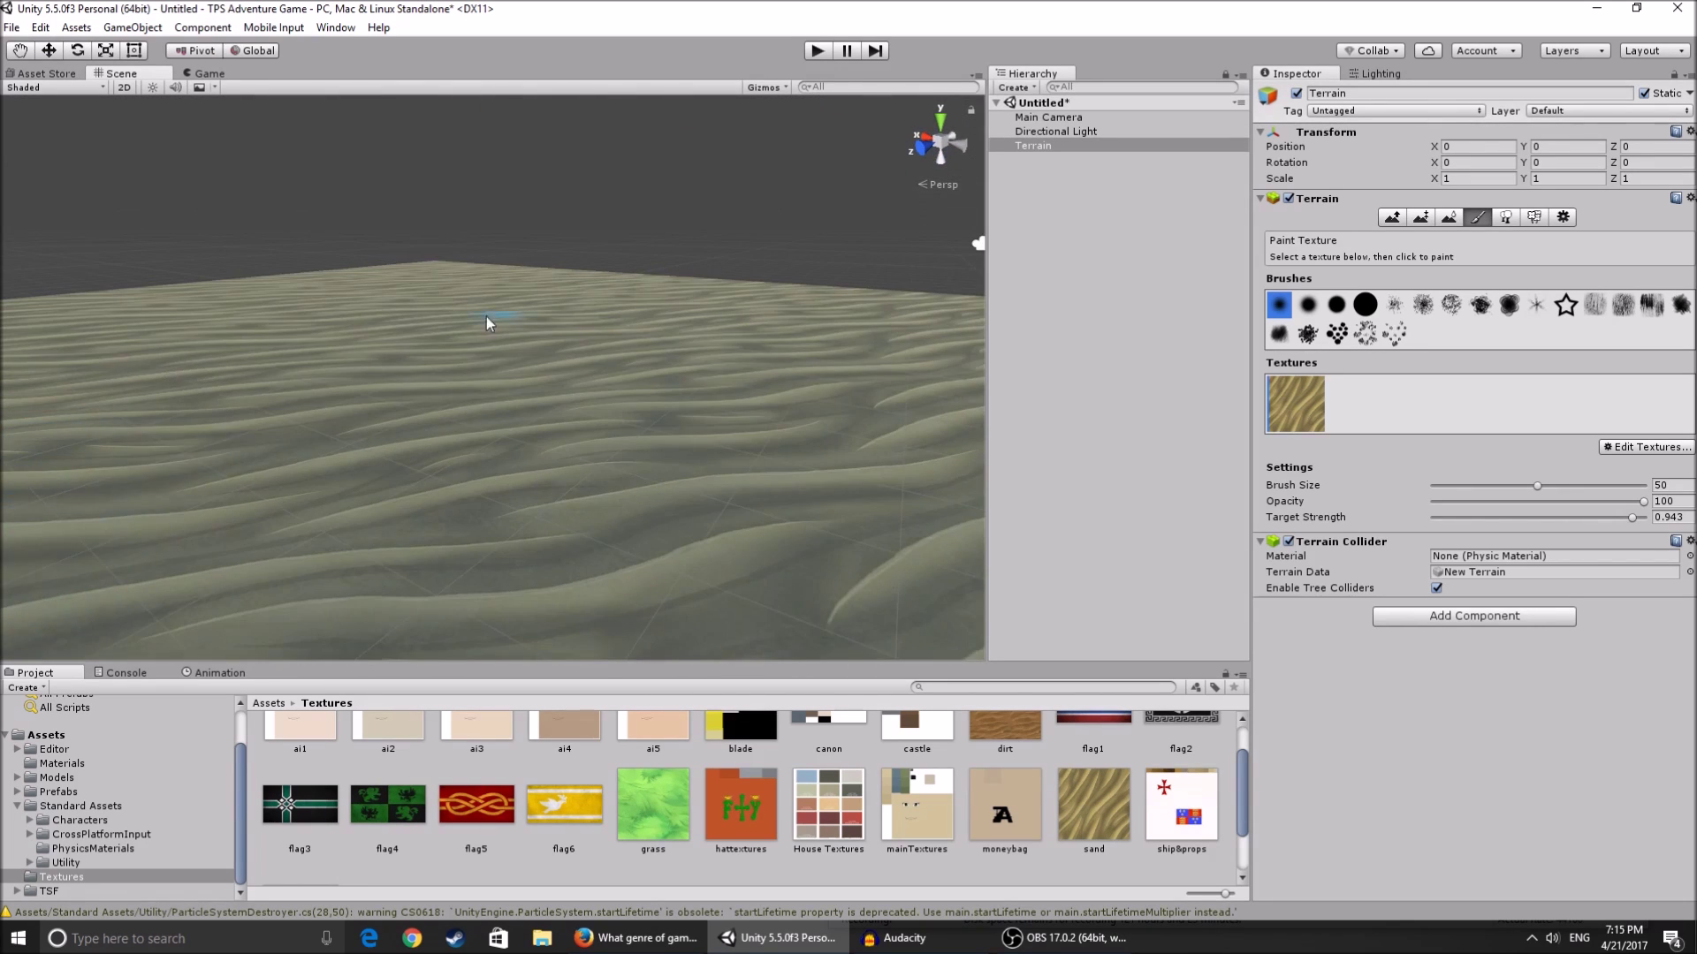
mouse_move(575, 250)
left_mouse_down("alt")
mouse_move(276, 269)
mouse_move(95, 303)
mouse_move(1470, 257)
mouse_move(1333, 312)
left_mouse_up("alt")
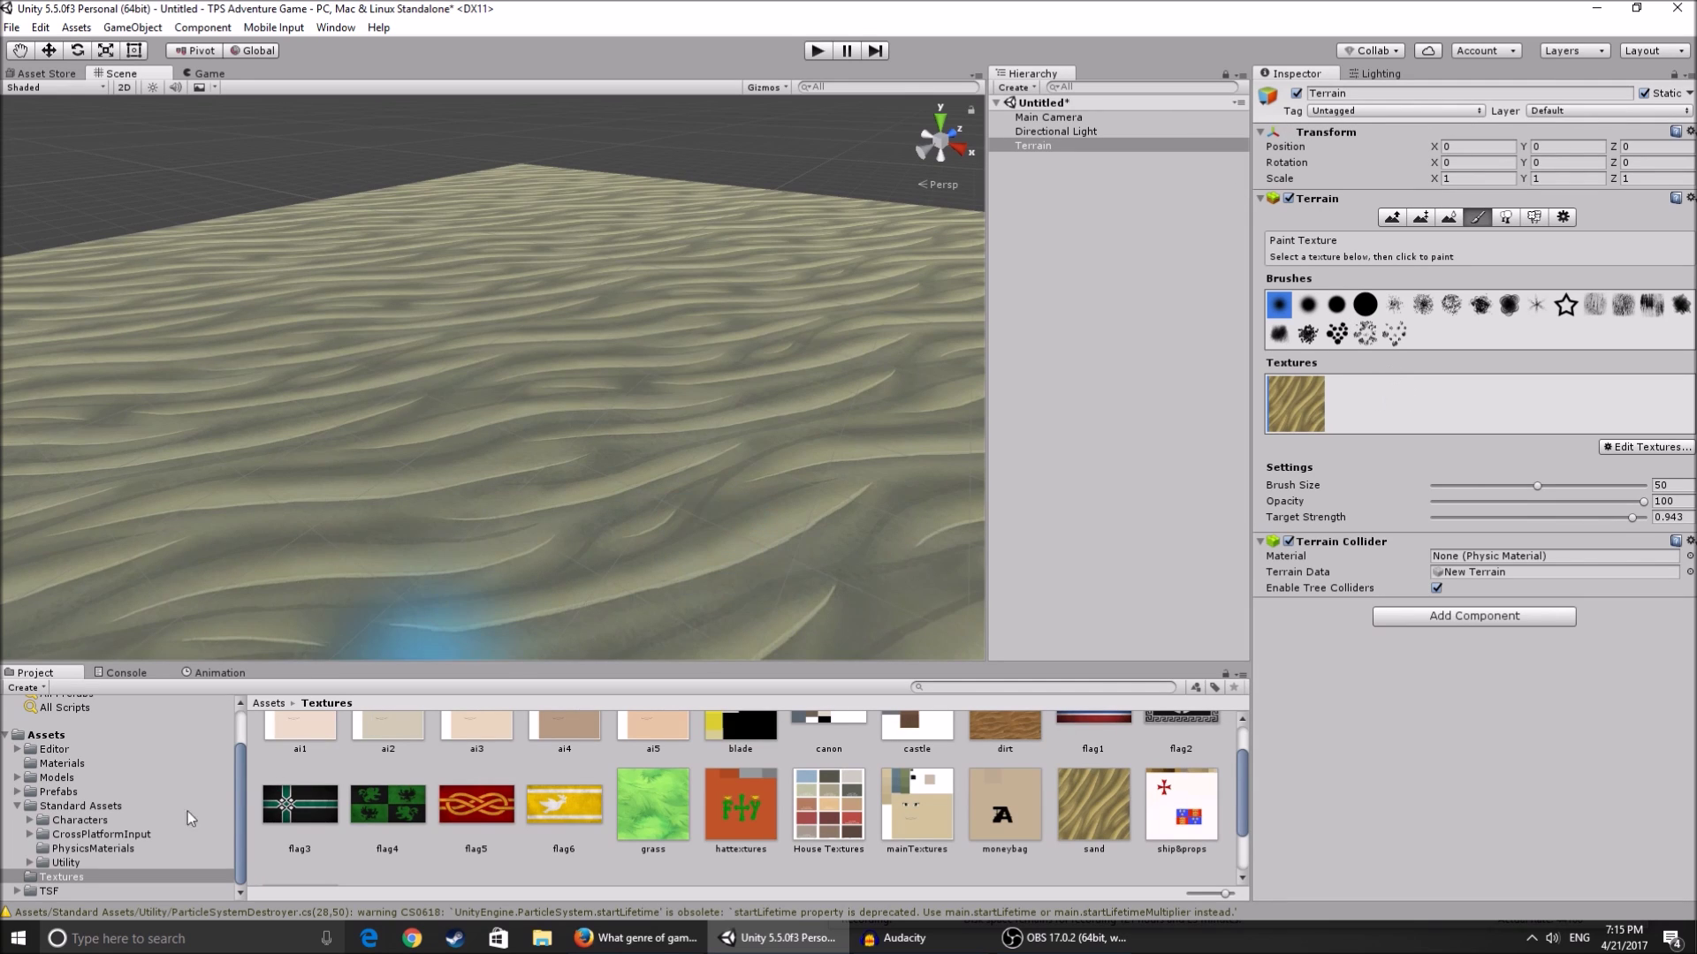
- Open the AI folder inside Prefabs and browse its character prefabs
left_click(24, 807)
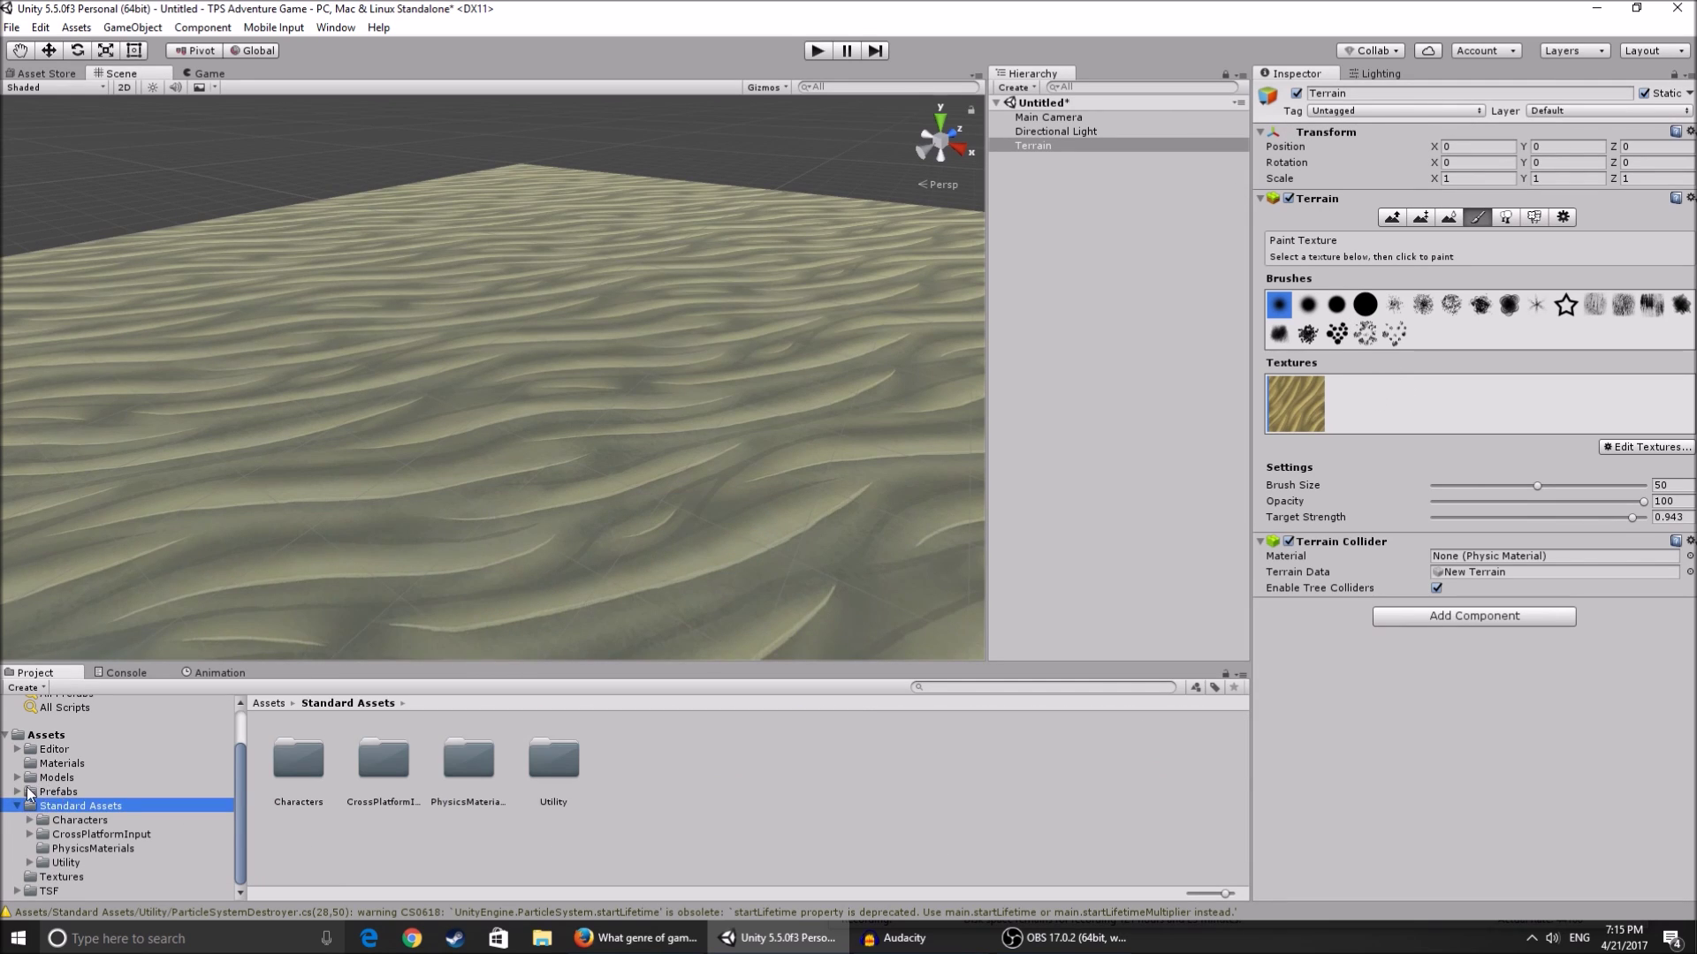
left_click(28, 792)
scroll(537, 809, "down", 5)
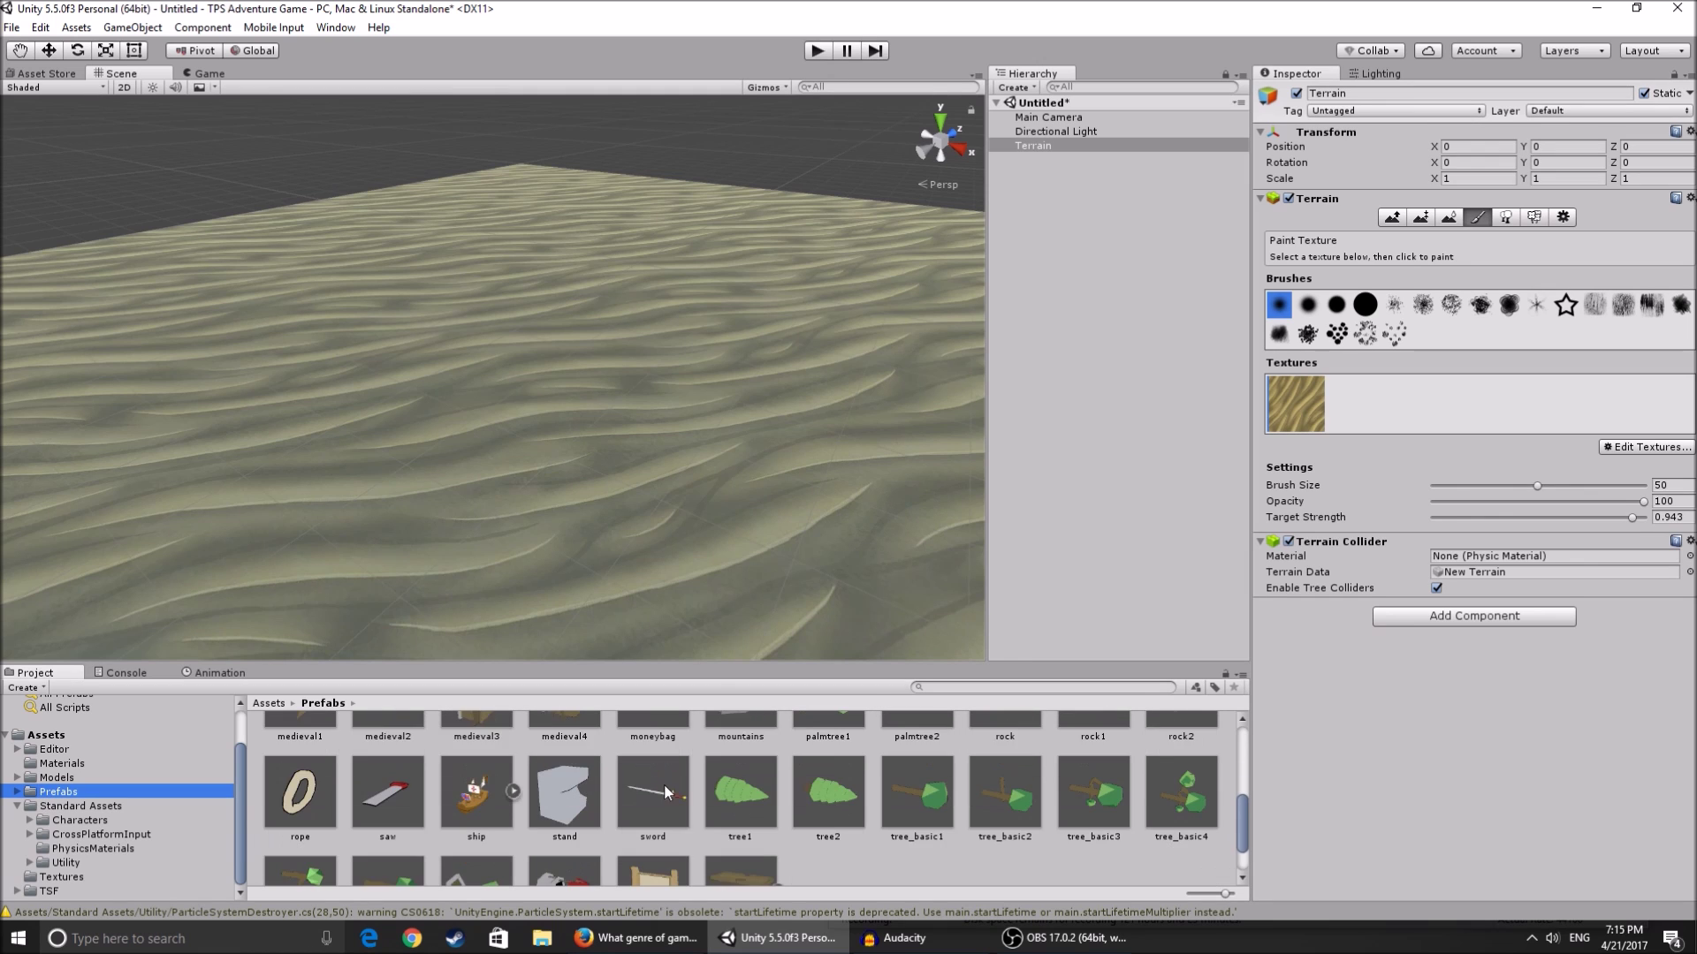
scroll(665, 792, "up", 5)
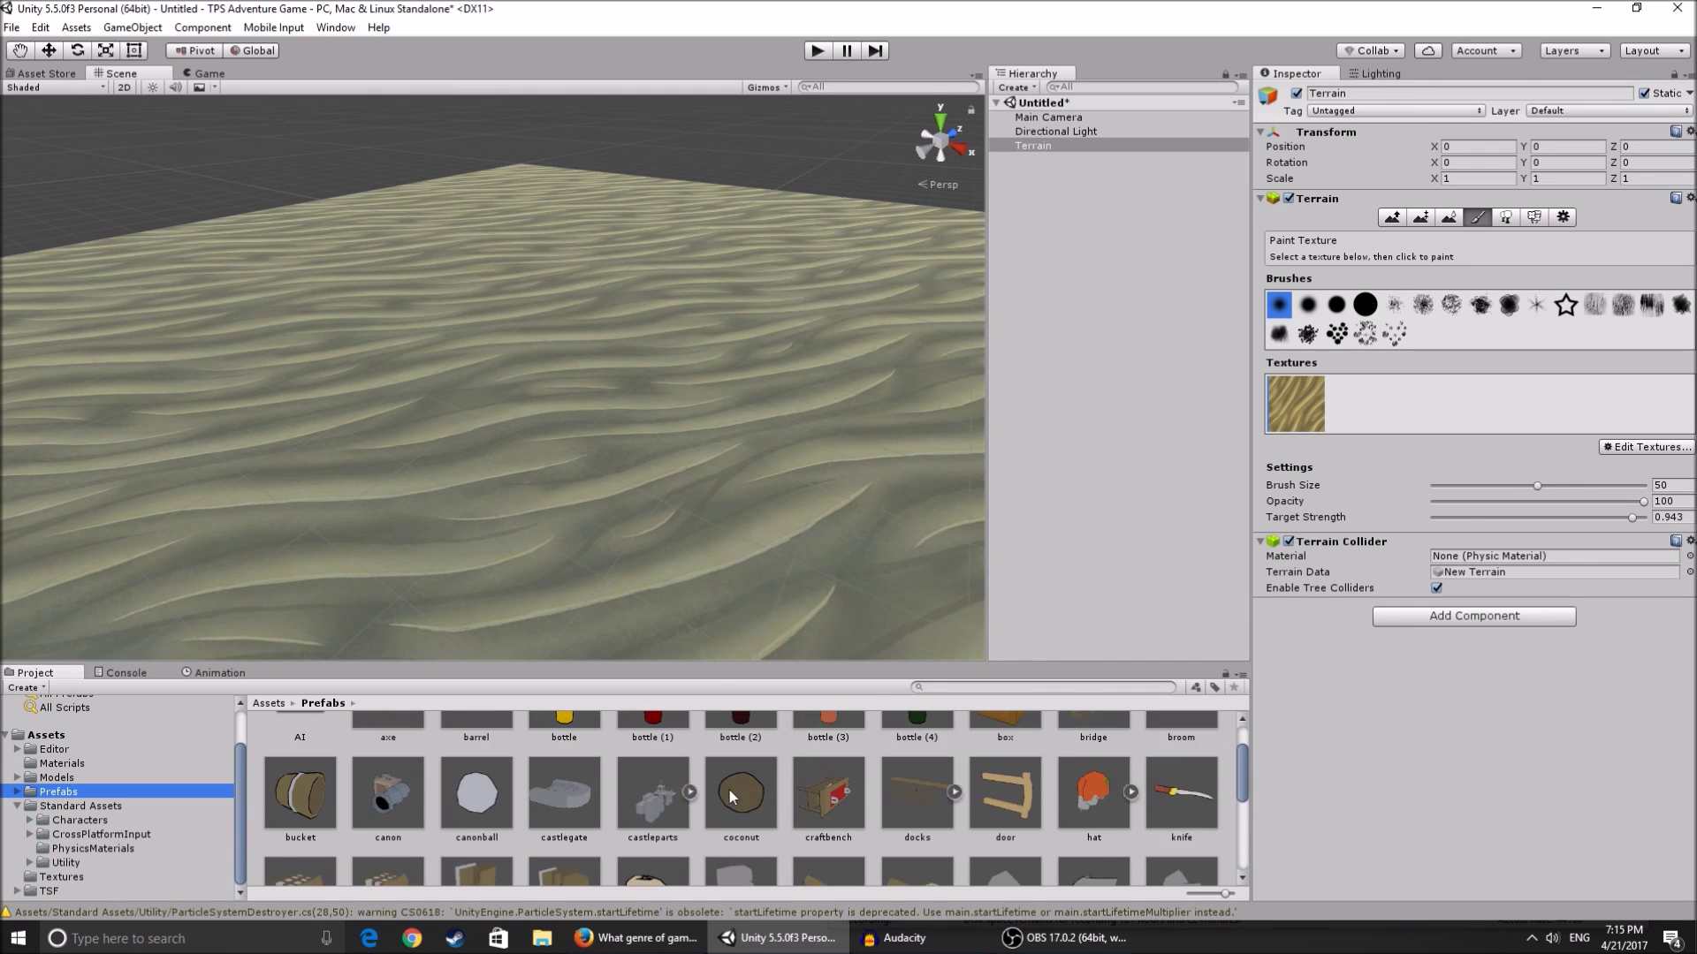
scroll(728, 794, "down", 3)
scroll(448, 760, "up", 5)
double_click(291, 760)
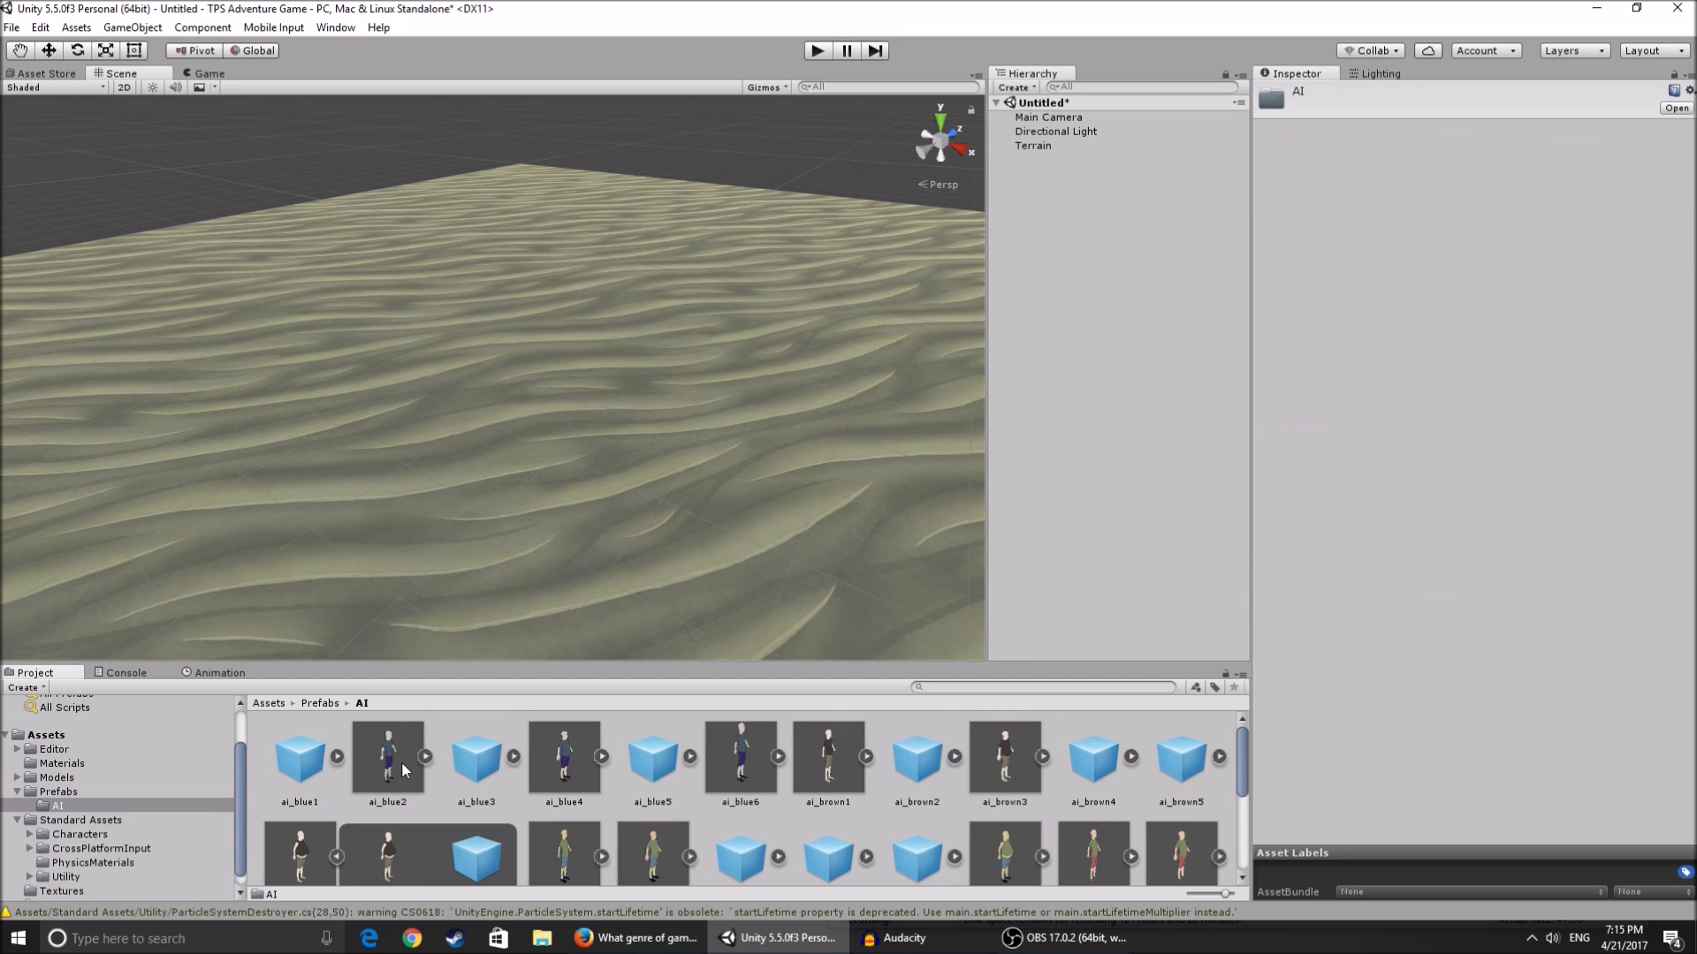
scroll(565, 767, "down", 4)
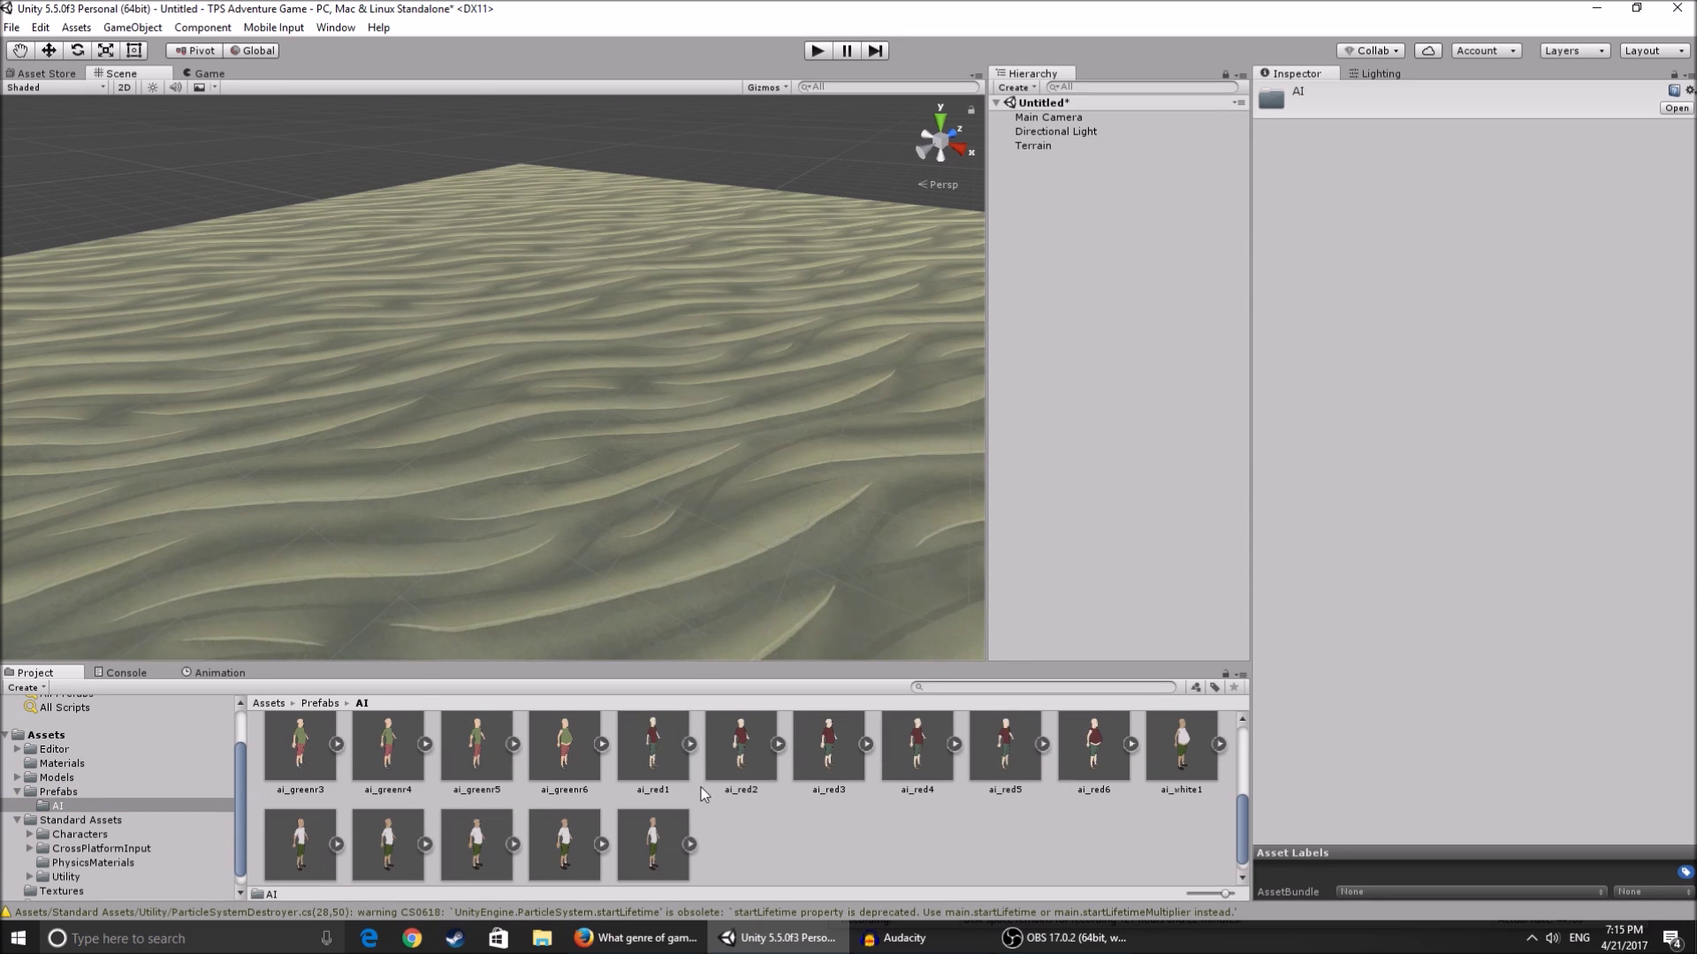
scroll(638, 842, "down", 1)
- Try out the ai_green1 character on the terrain and undo its placement
right_click_drag(583, 616, 413, 570)
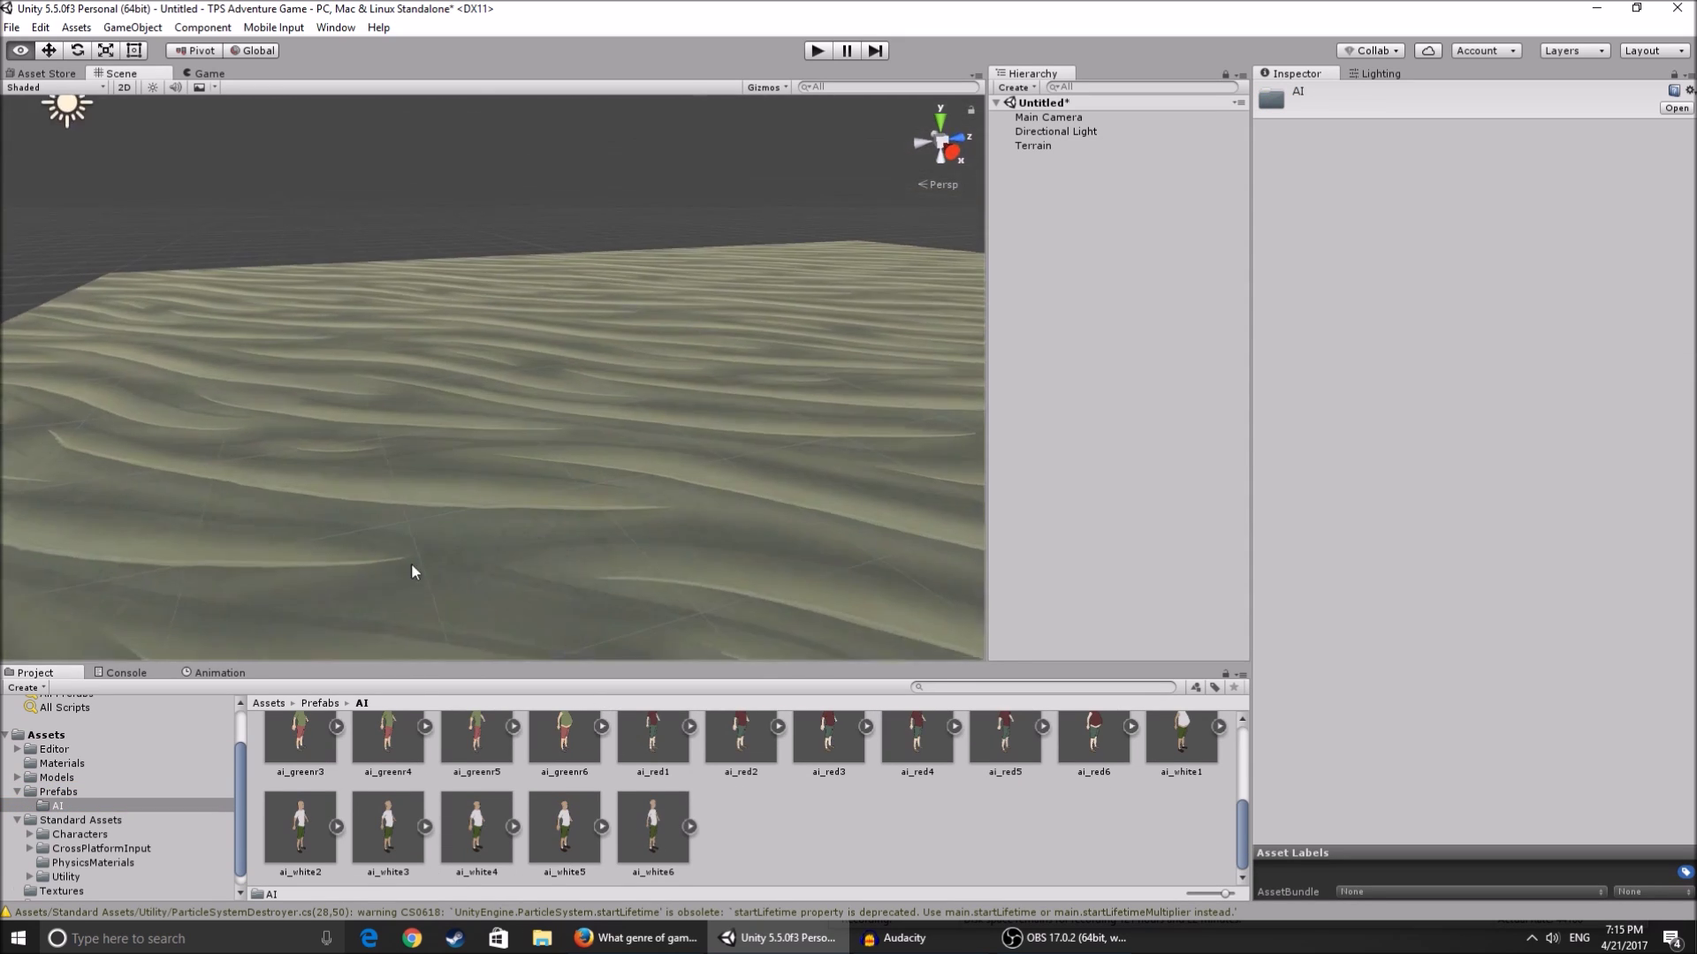
scroll(632, 792, "up", 2)
scroll(631, 791, "up", 1)
left_click_drag(566, 787, 618, 534)
left_click_drag(618, 535, 314, 482, "alt")
scroll(316, 486, "down", 4)
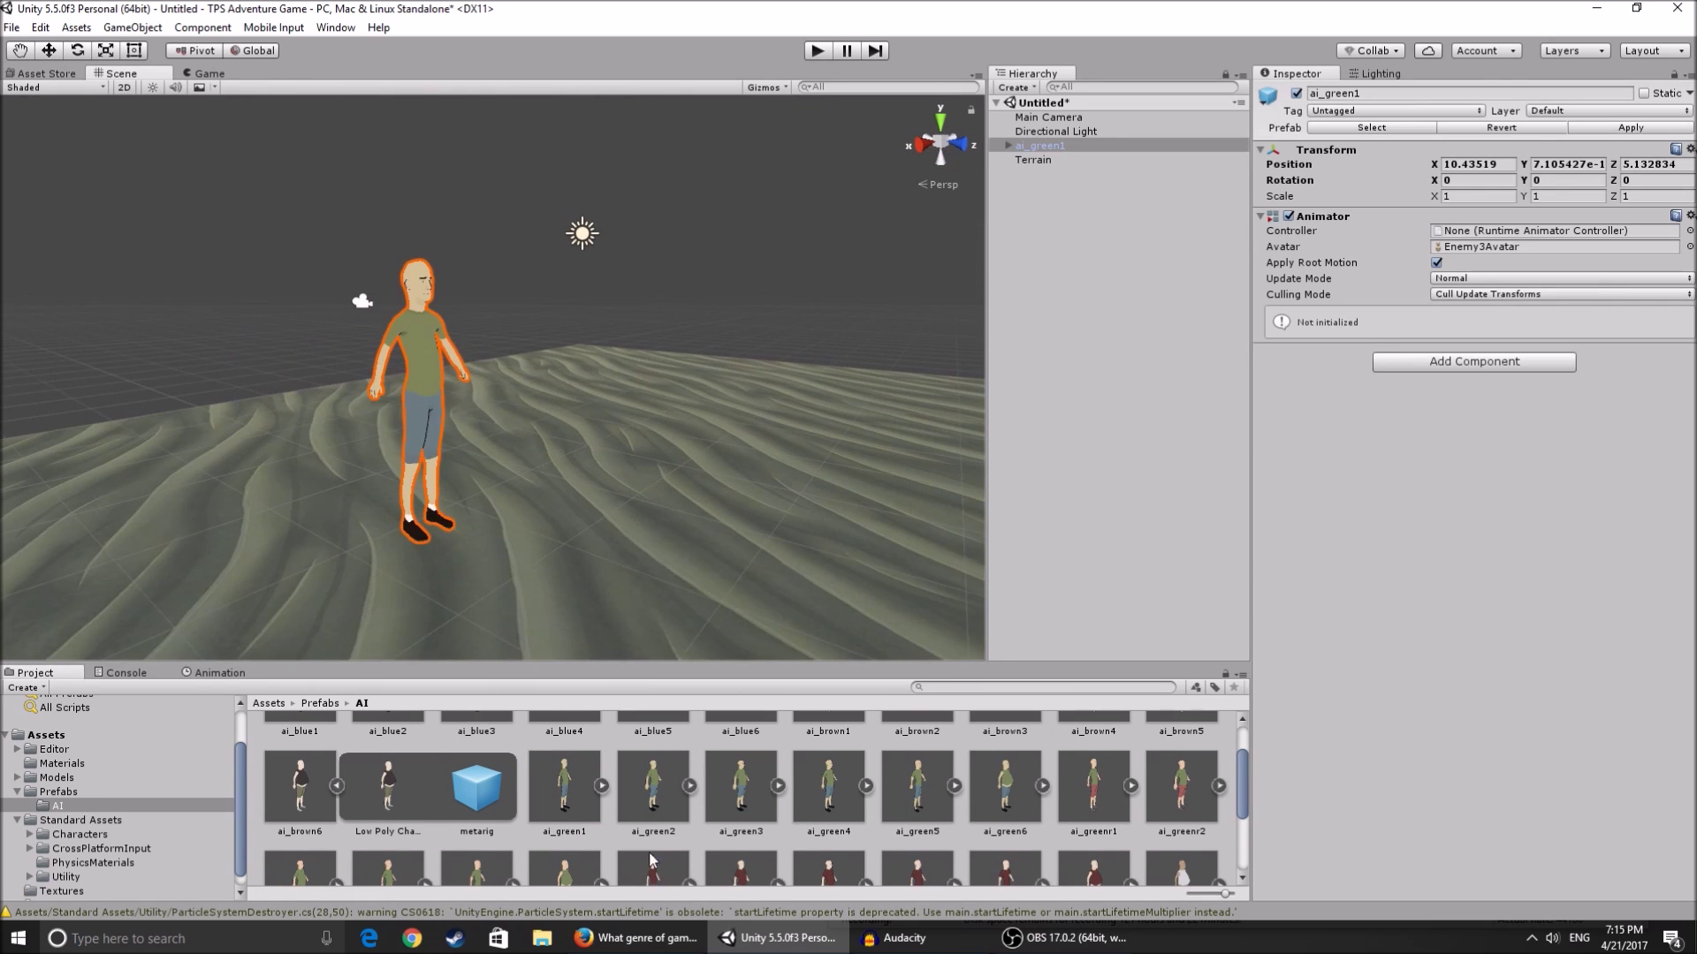
key("ctrl+z")
- Place the ai_green5 character prefab on the sand terrain
scroll(659, 780, "down", 1)
scroll(619, 782, "up", 1)
double_click(325, 775)
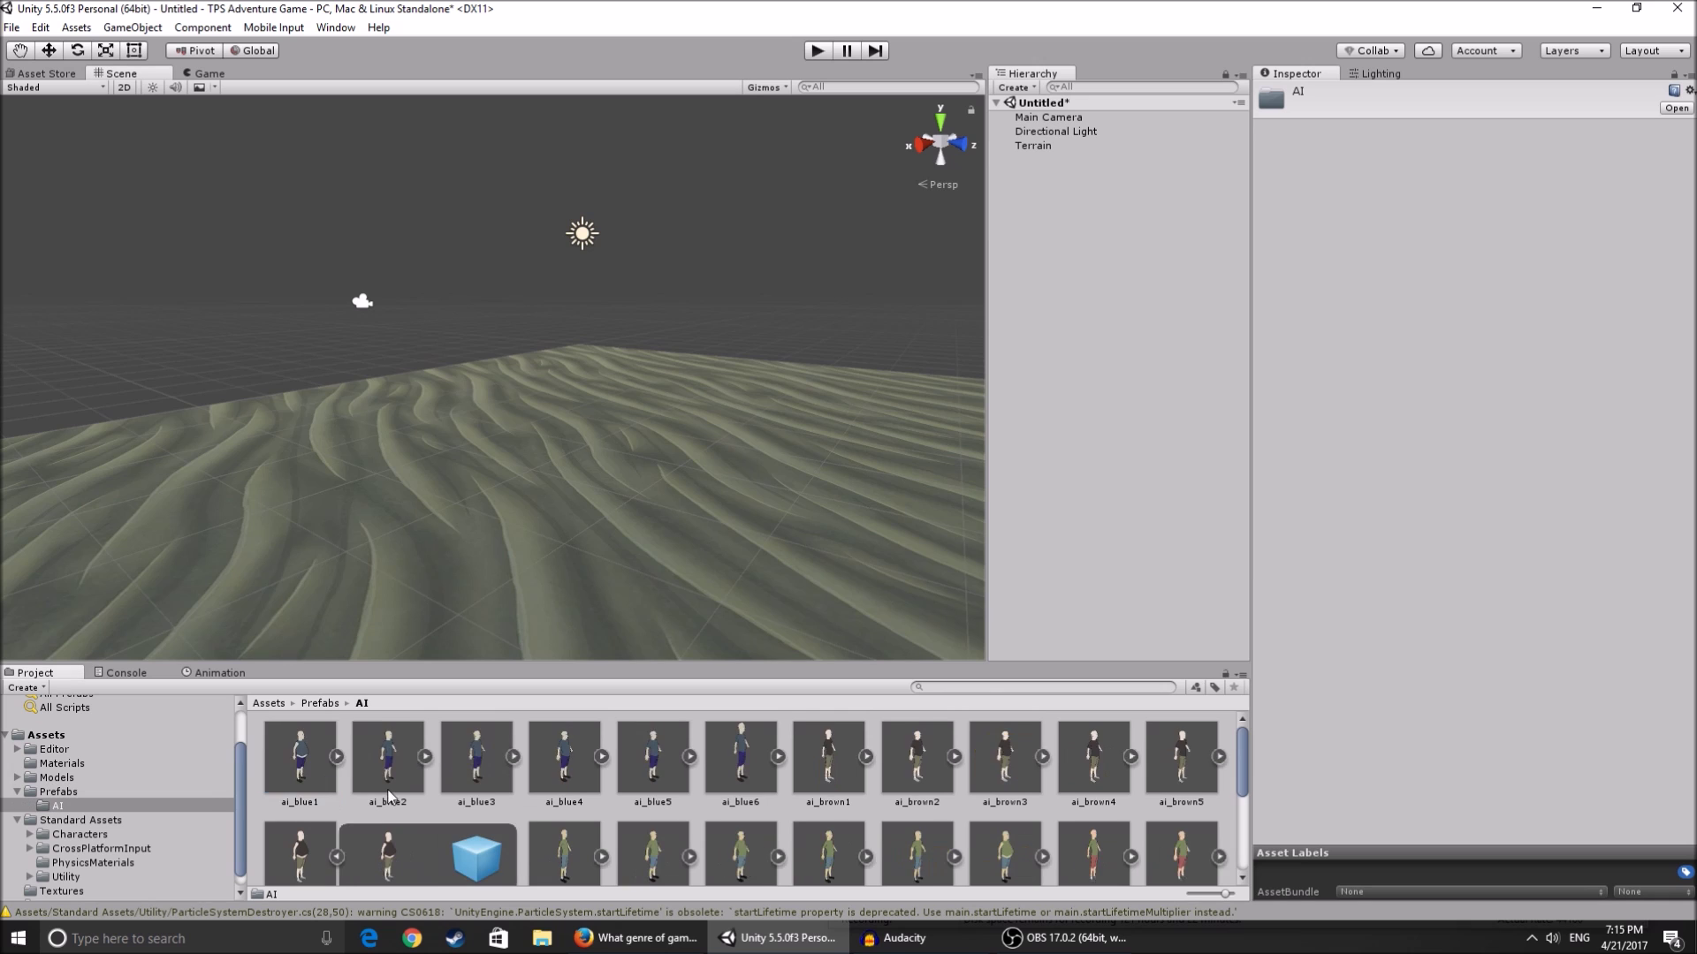
scroll(739, 803, "down", 1)
left_click_drag(919, 813, 671, 528)
key("d")
right_click_drag(671, 528, 433, 497)
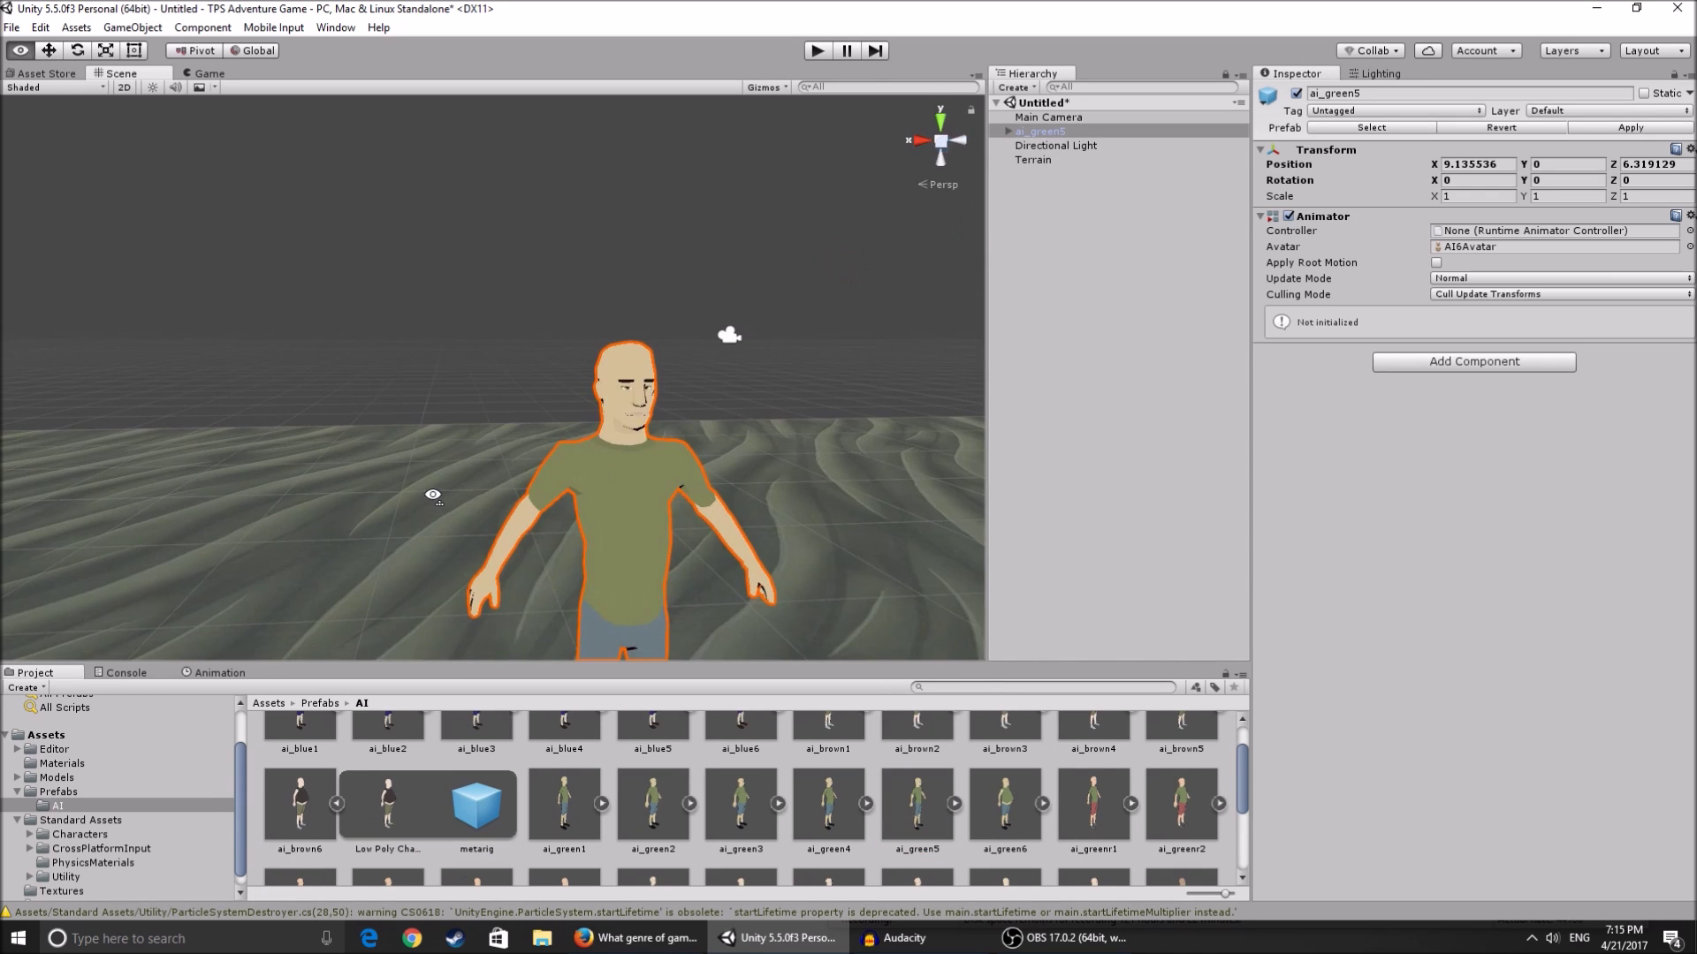
- Deselect the ai_green5 character and examine its outlined, low-poly look from several angles
left_click(662, 334)
key("d")
right_click_drag(663, 334, 458, 385)
key("s")
left_click_drag(457, 384, 664, 428, "alt")
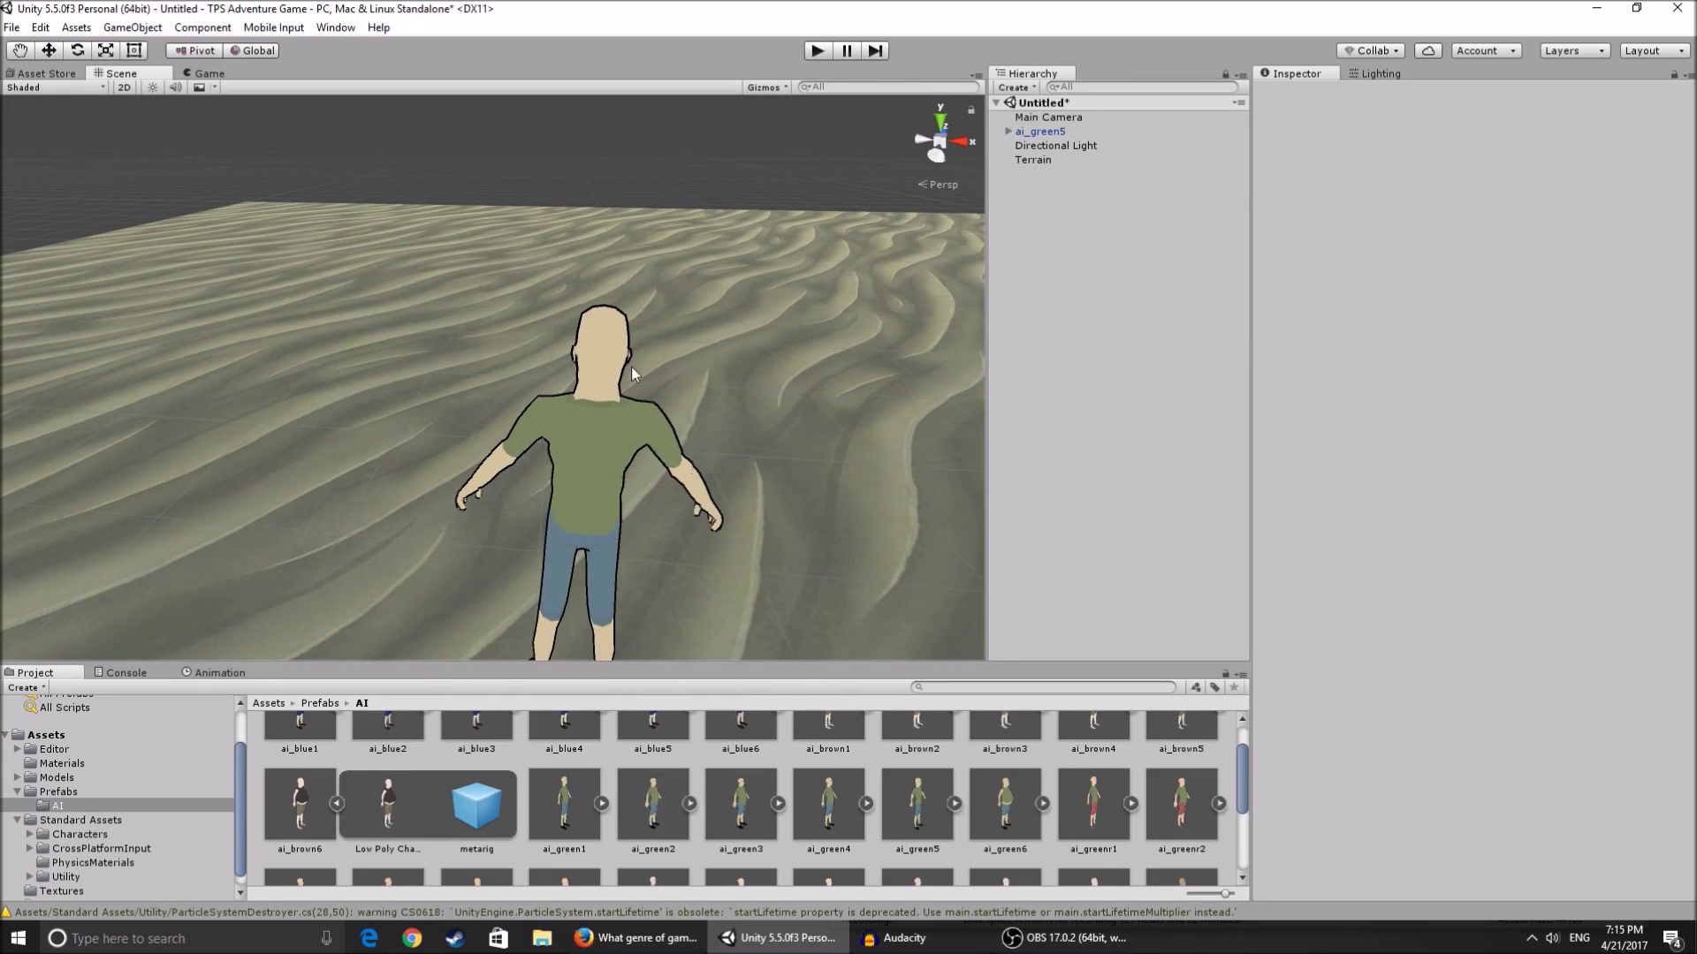
left_click_drag(602, 359, 471, 407, "alt")
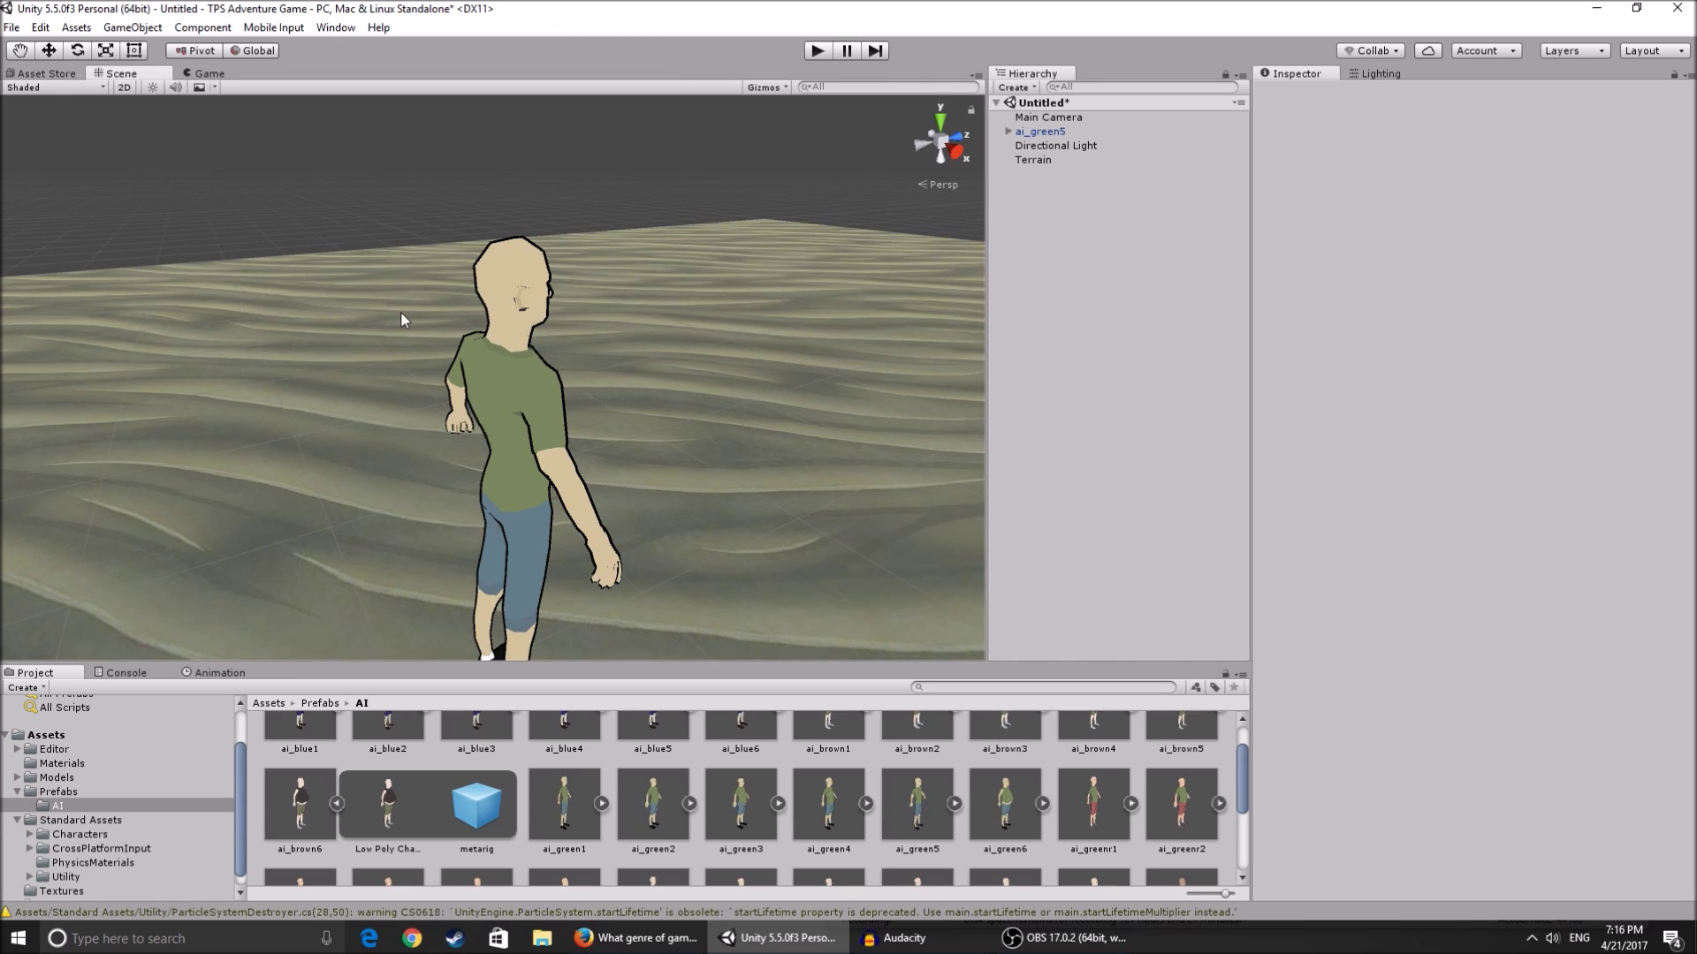
left_click_drag(401, 315, 167, 327, "alt")
right_click_drag(167, 327, 937, 334)
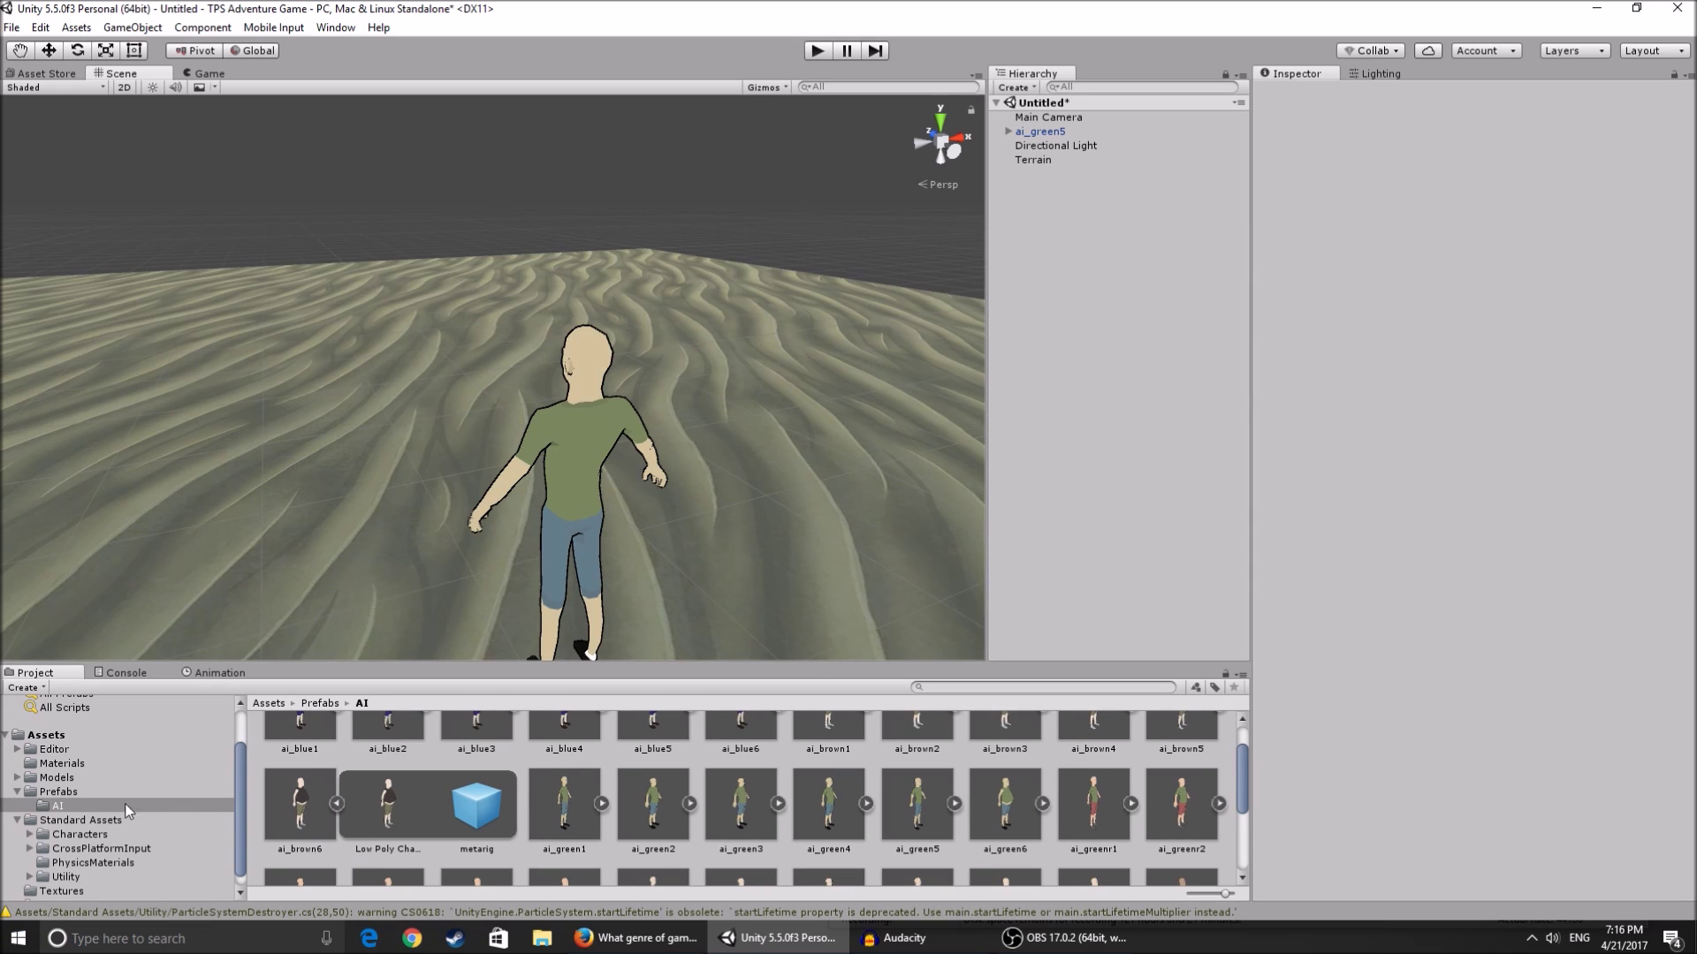
- Open the Prefabs folder of ThirdPersonCharacter within the Standard Assets characters
left_click(83, 834)
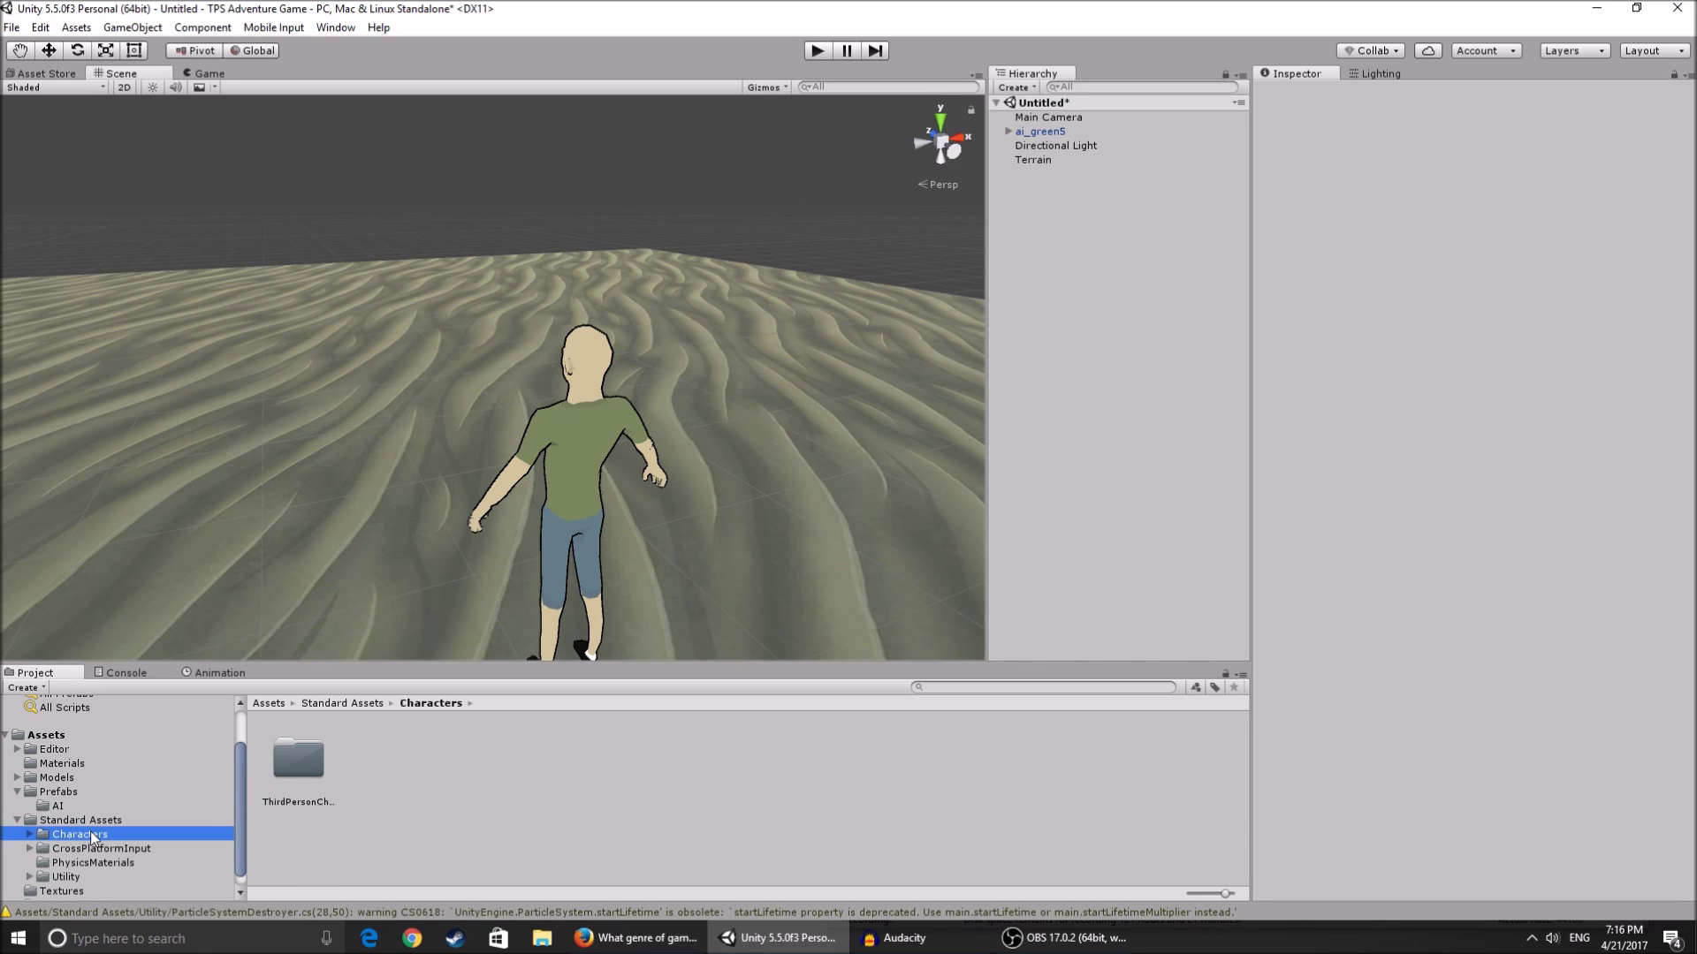
double_click(304, 771)
double_click(608, 783)
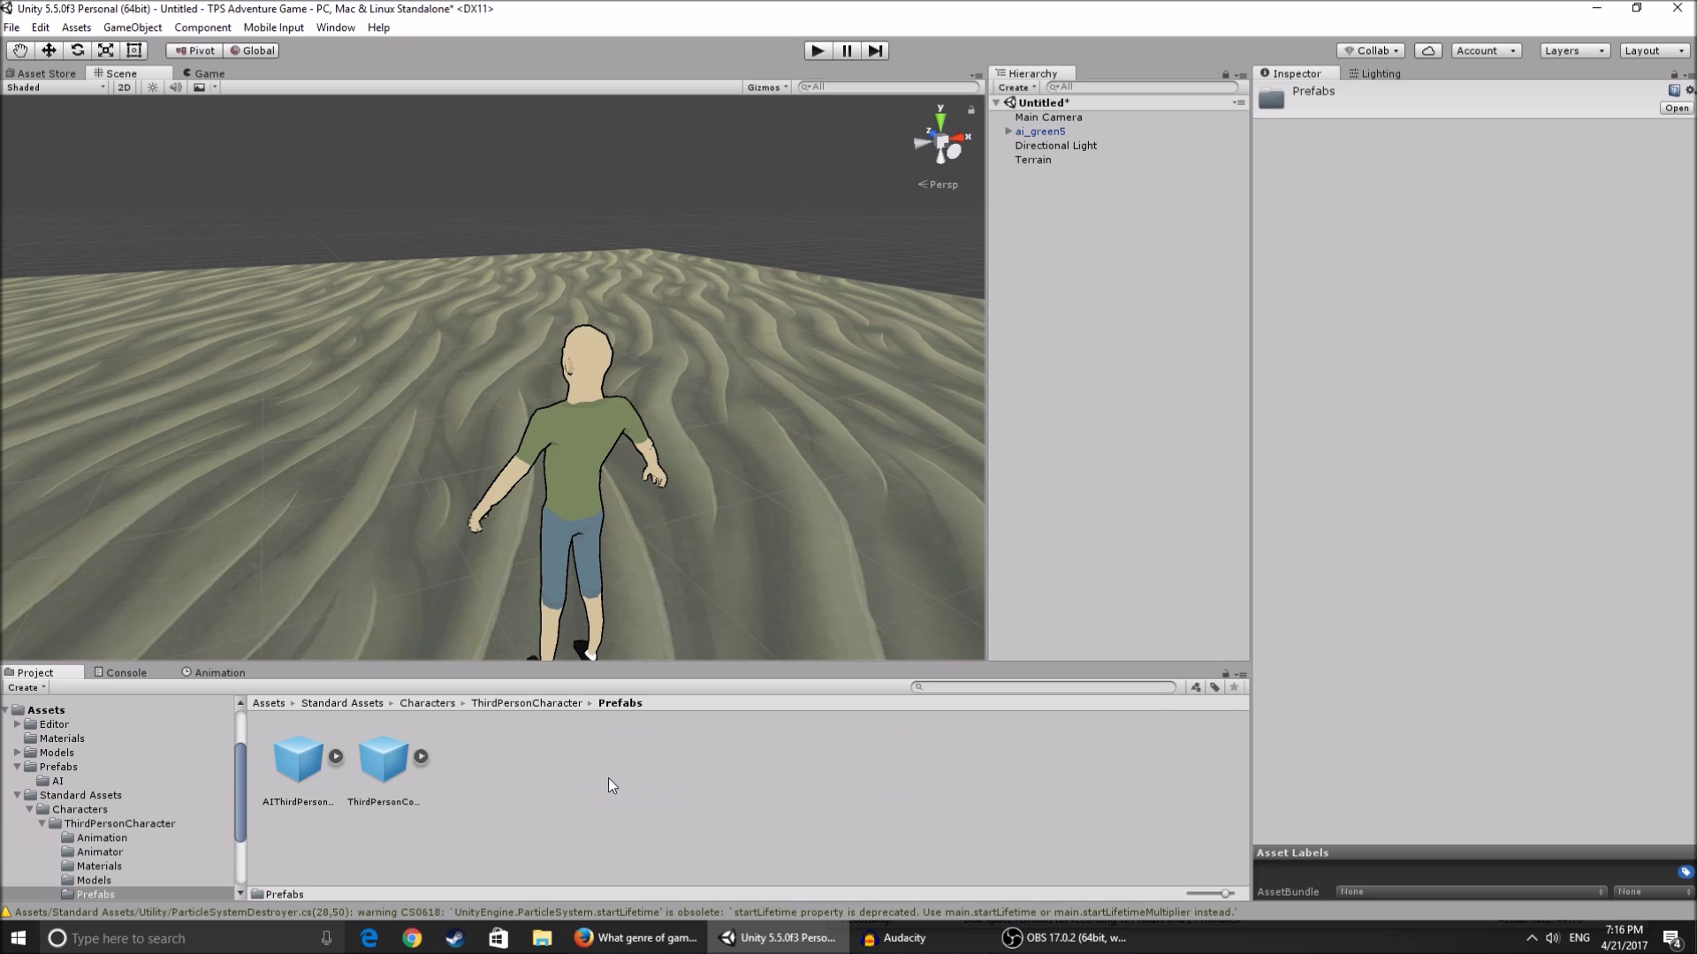
- Show the list of standard packages available for import and close it without importing anything
left_click(76, 27)
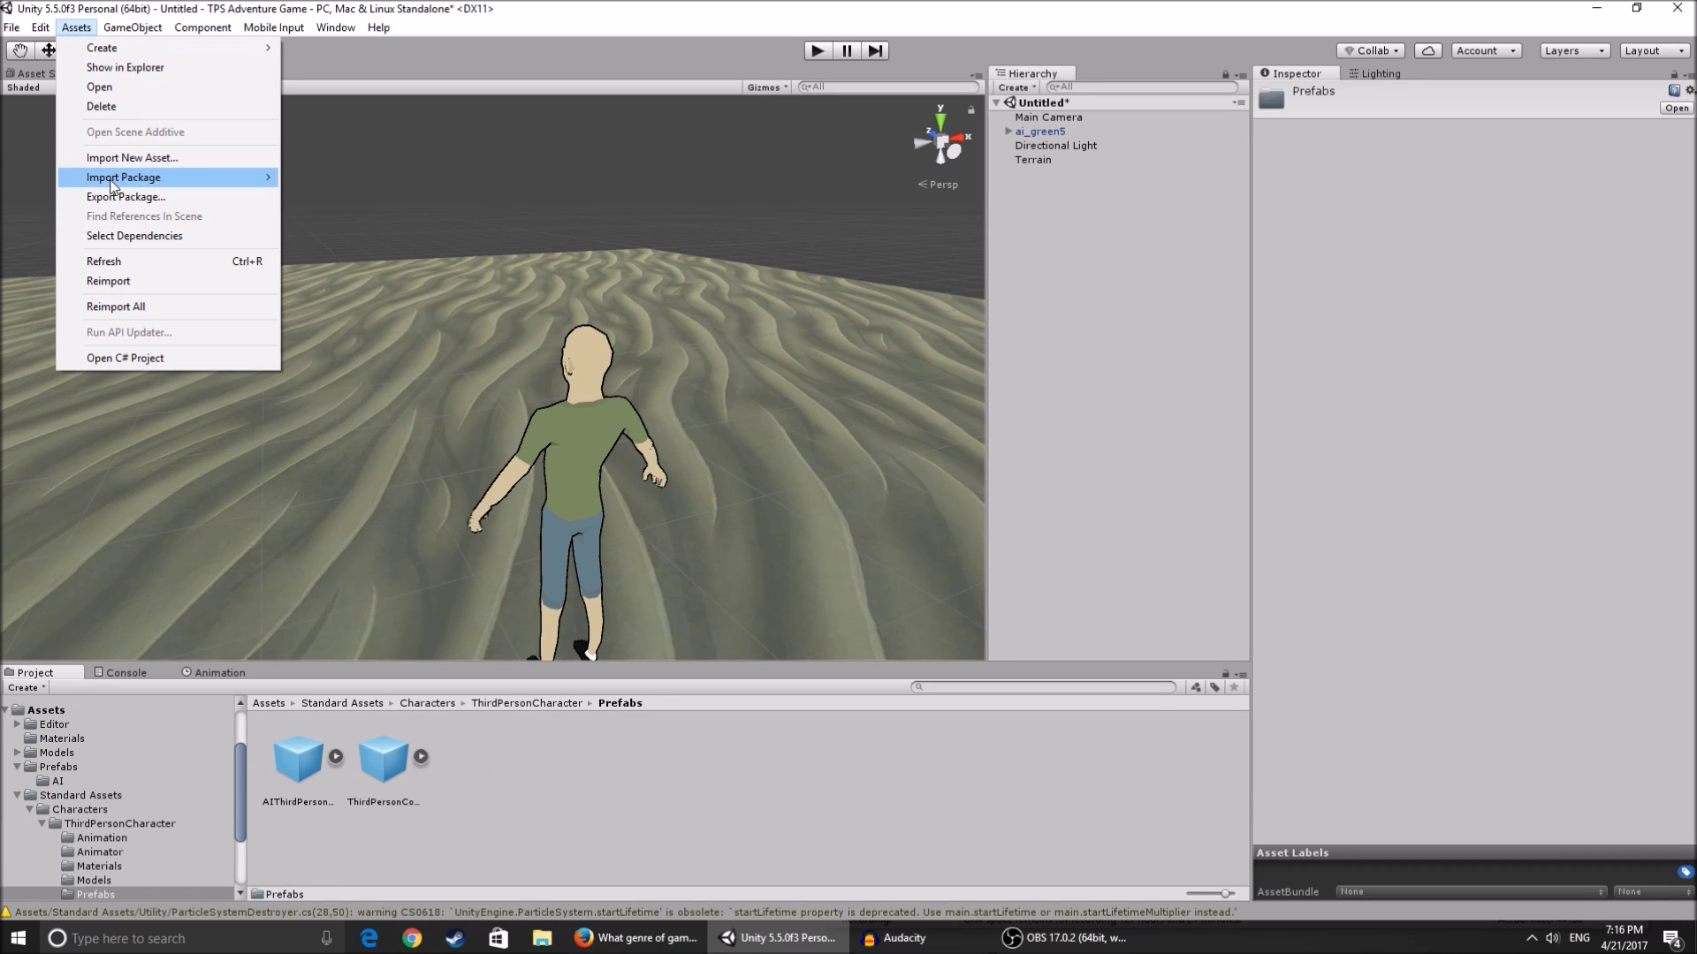
mouse_move(115, 184)
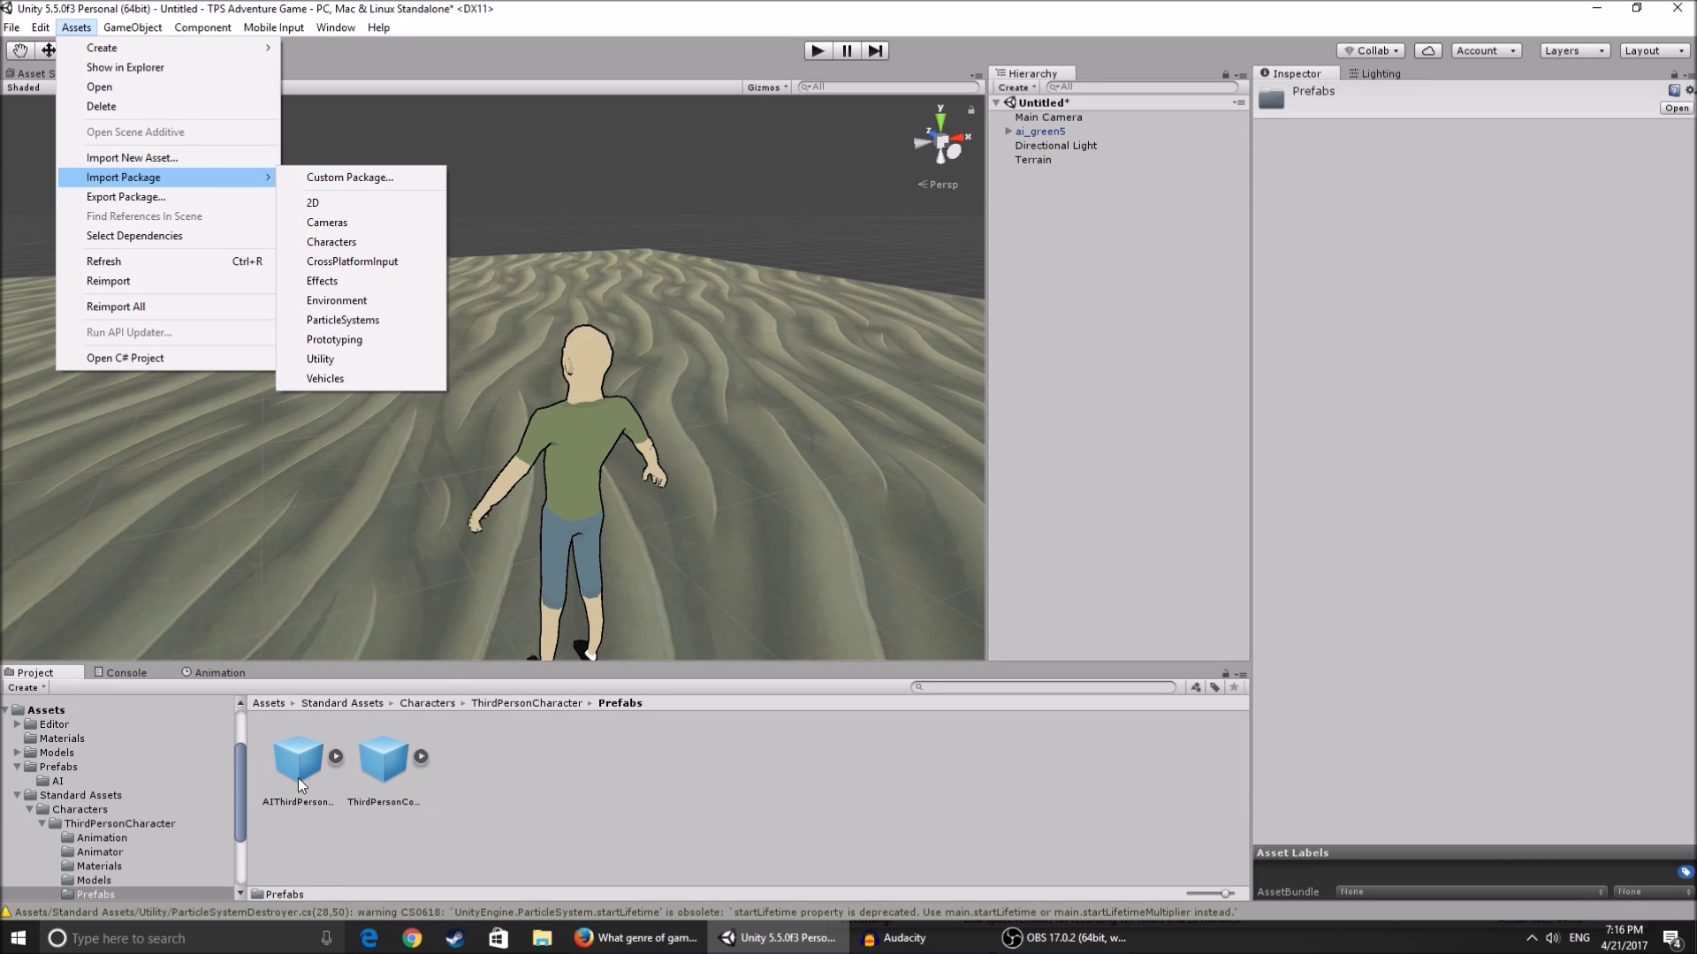
left_click(367, 822)
- Place the ThirdPersonController prefab on the terrain beside the ai_green5 character
left_click_drag(378, 771, 730, 633)
left_click_drag(730, 633, 1449, 632, "alt")
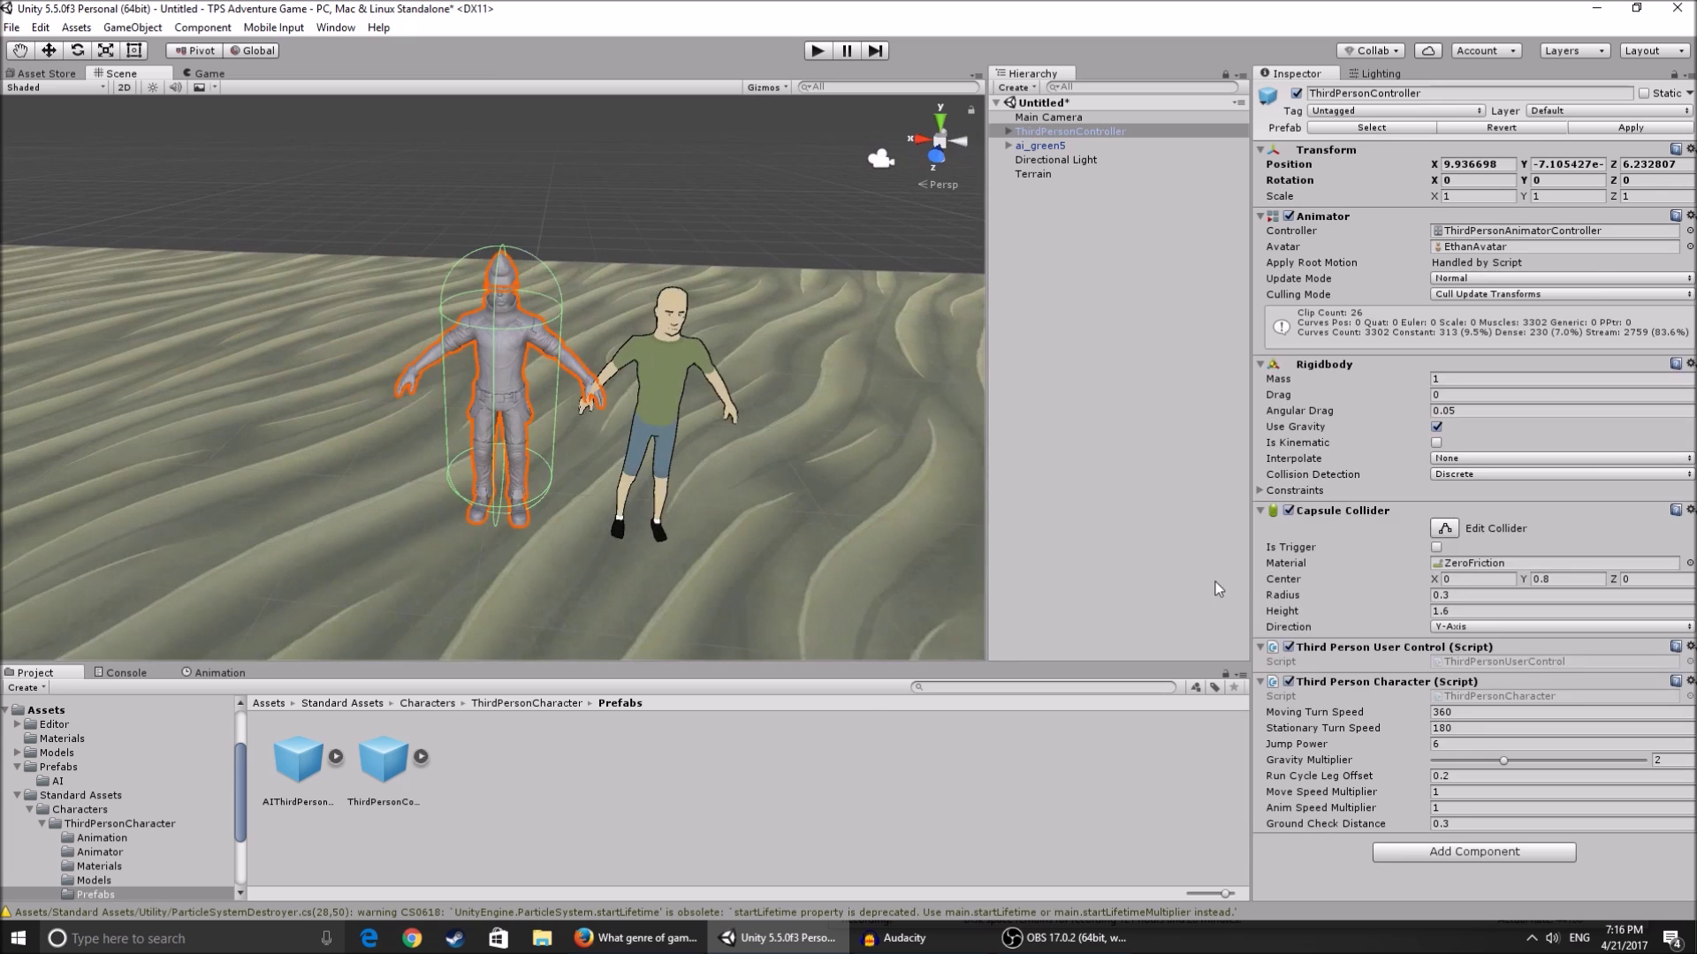
scroll(701, 386, "up", 8)
left_click_drag(701, 386, 670, 344, "alt")
scroll(669, 345, "down", 3)
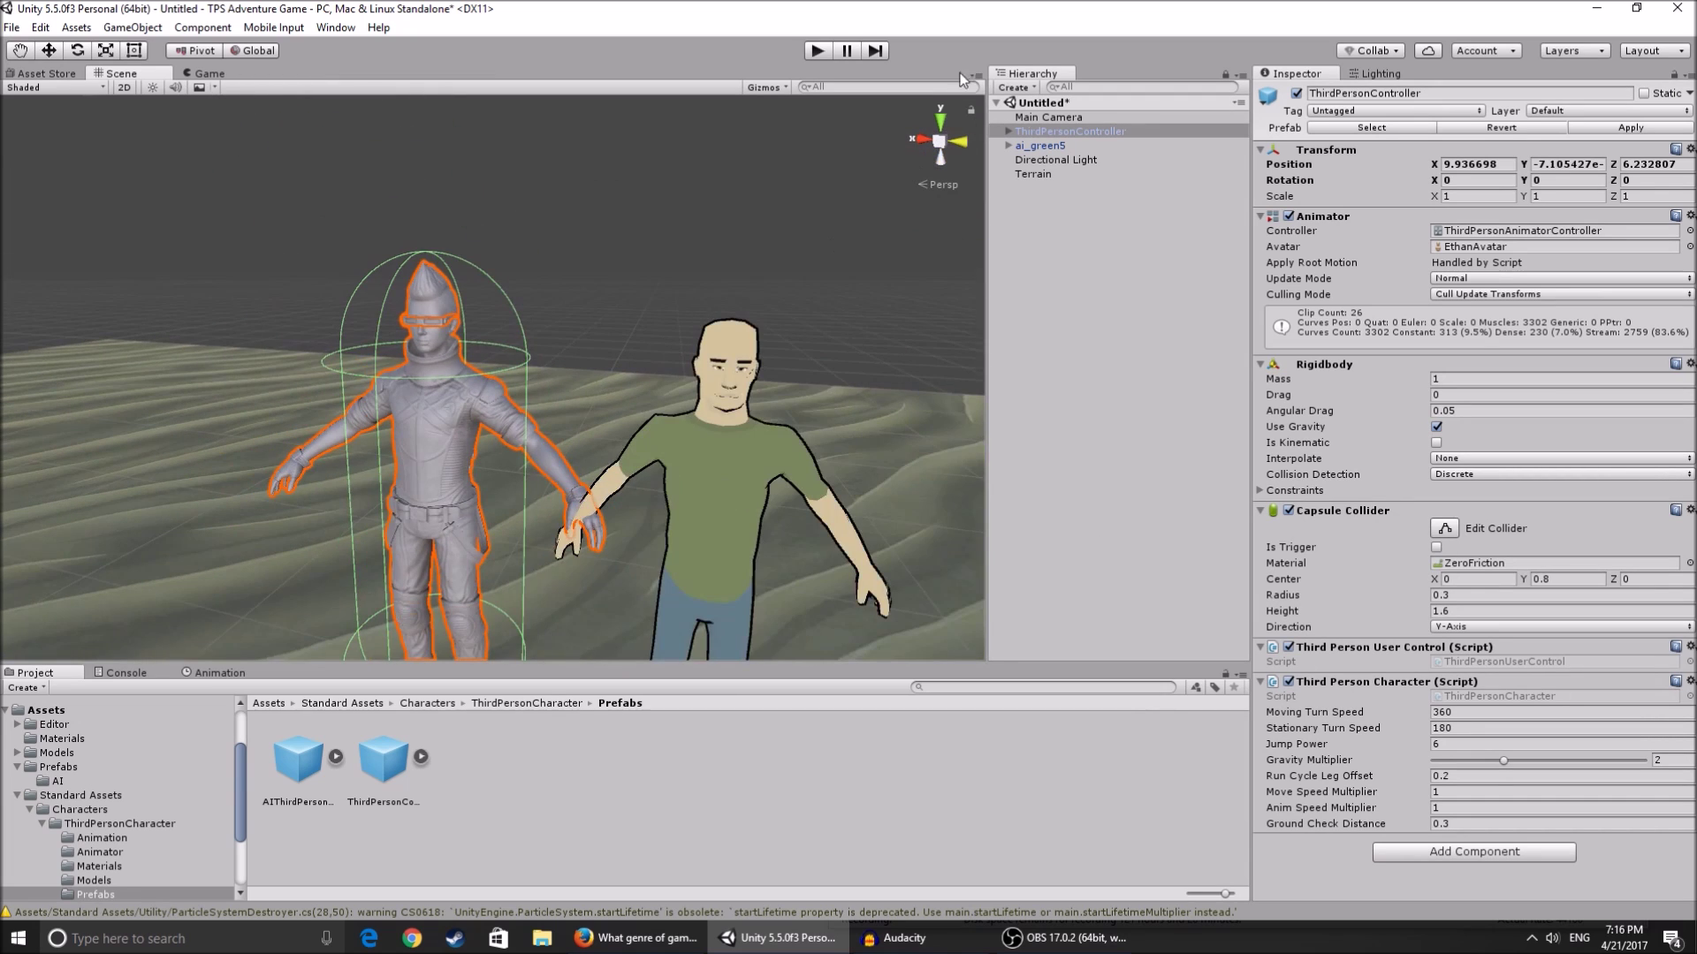
- Move the Main Camera along its Z axis to position 4, closer to the characters
double_click(1045, 118)
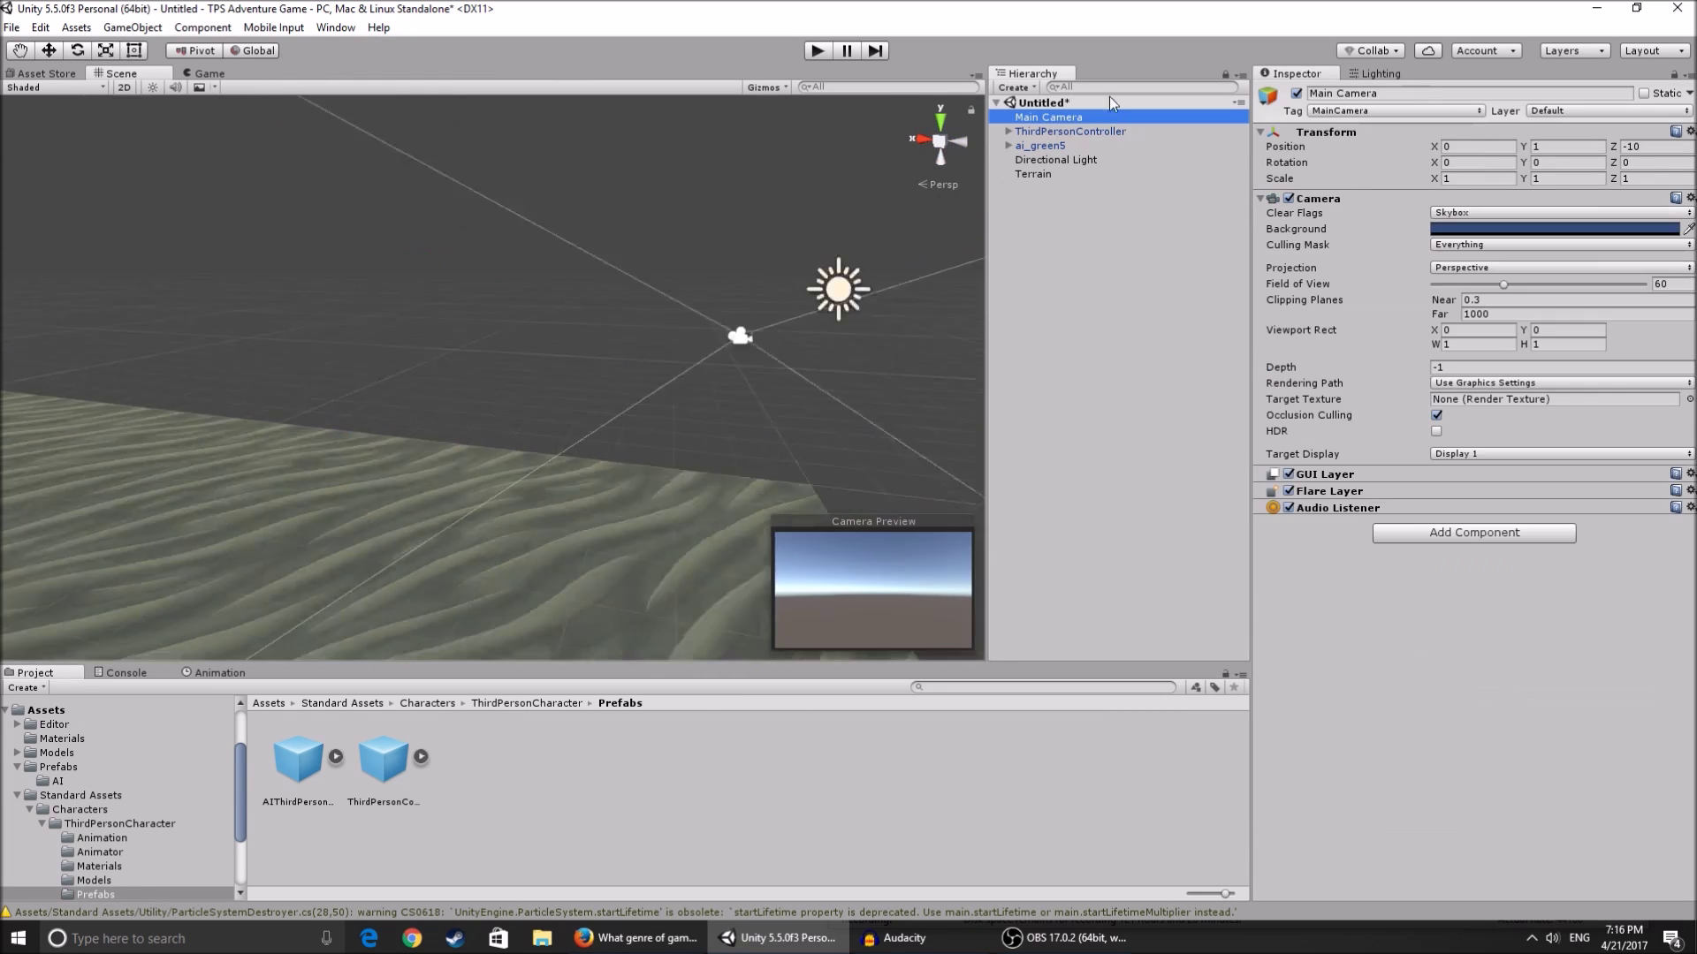
left_click_drag(689, 336, 795, 330, "alt")
scroll(795, 329, "down", 5)
scroll(768, 341, "up", 5)
key("e")
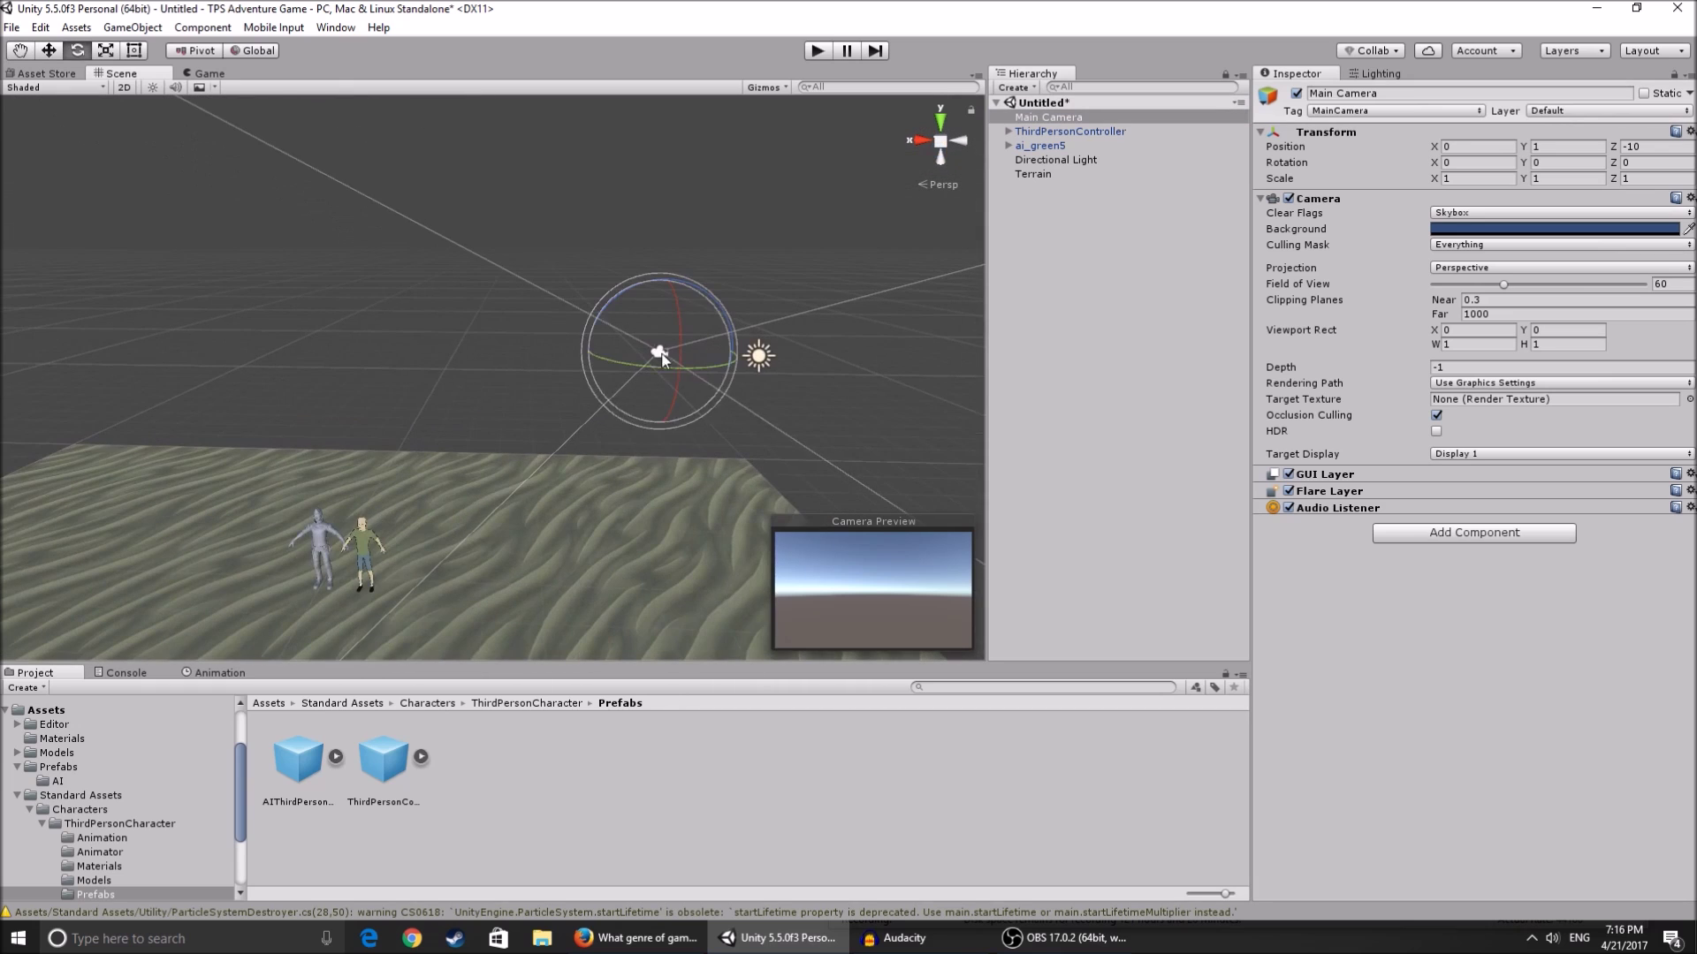
key("w")
left_click_drag(675, 364, 708, 480)
right_click_drag(708, 480, 745, 483)
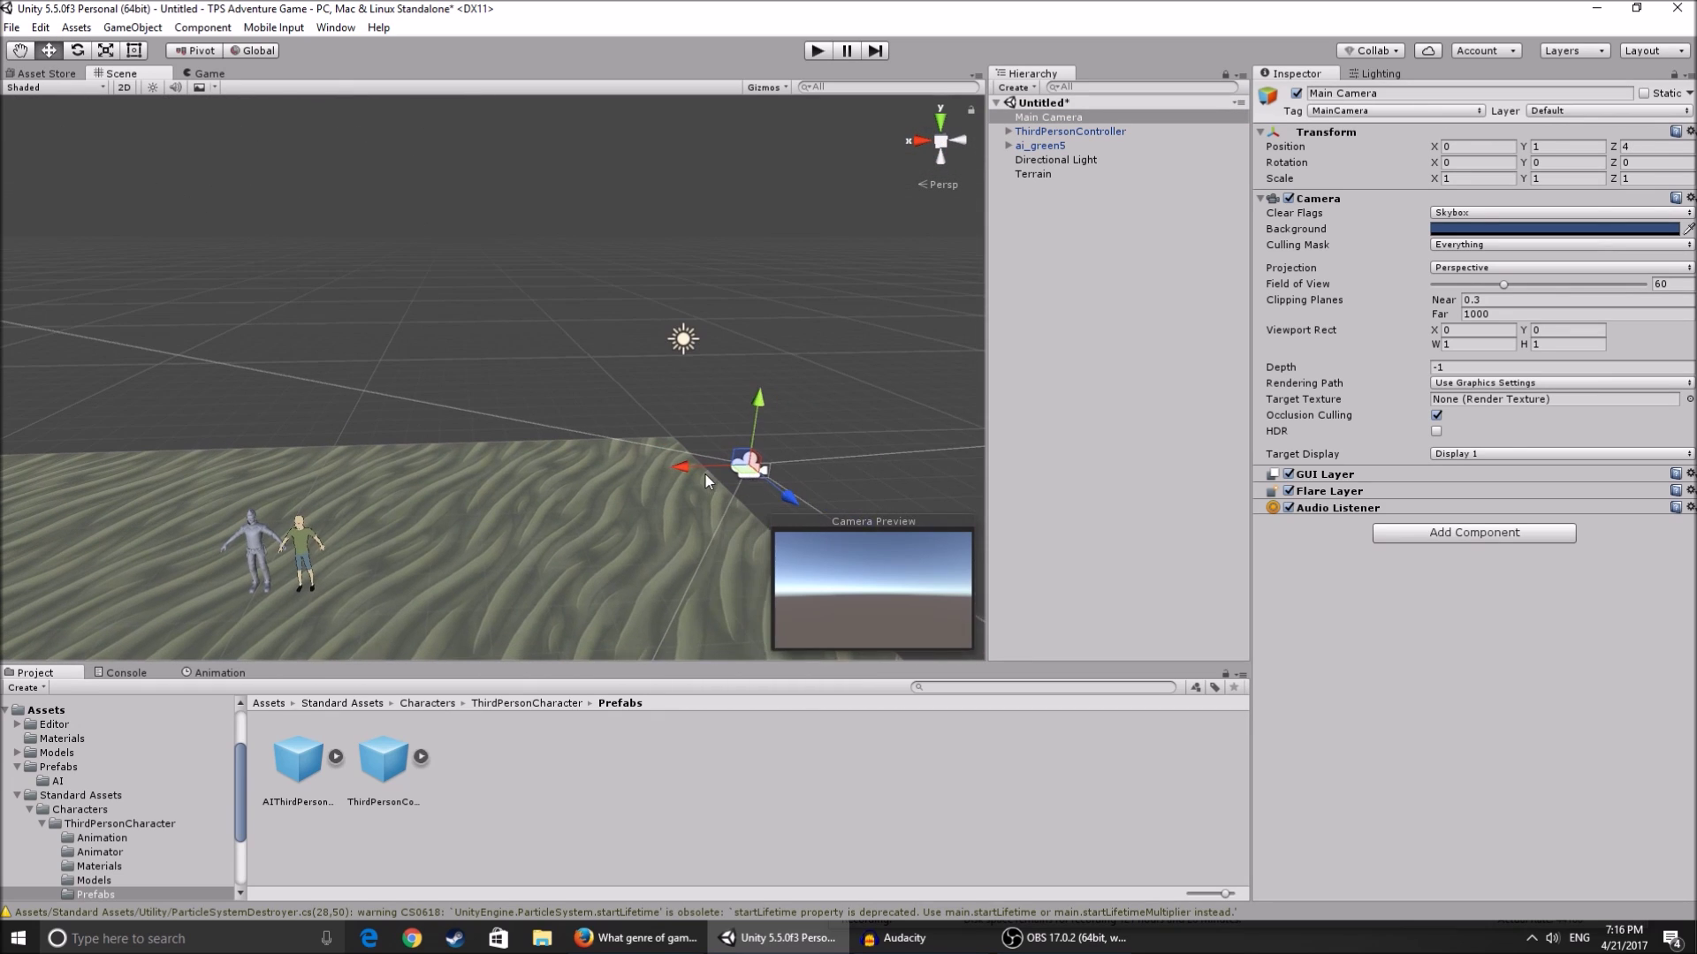
- Position the Main Camera above the characters at X 9.16 and Y 4.44, undoing the trial rotation
left_click_drag(704, 472, 250, 478)
key("ctrl+z")
left_click_drag(346, 405, 1434, 231)
left_click(329, 478)
key("e")
key("ctrl+z")
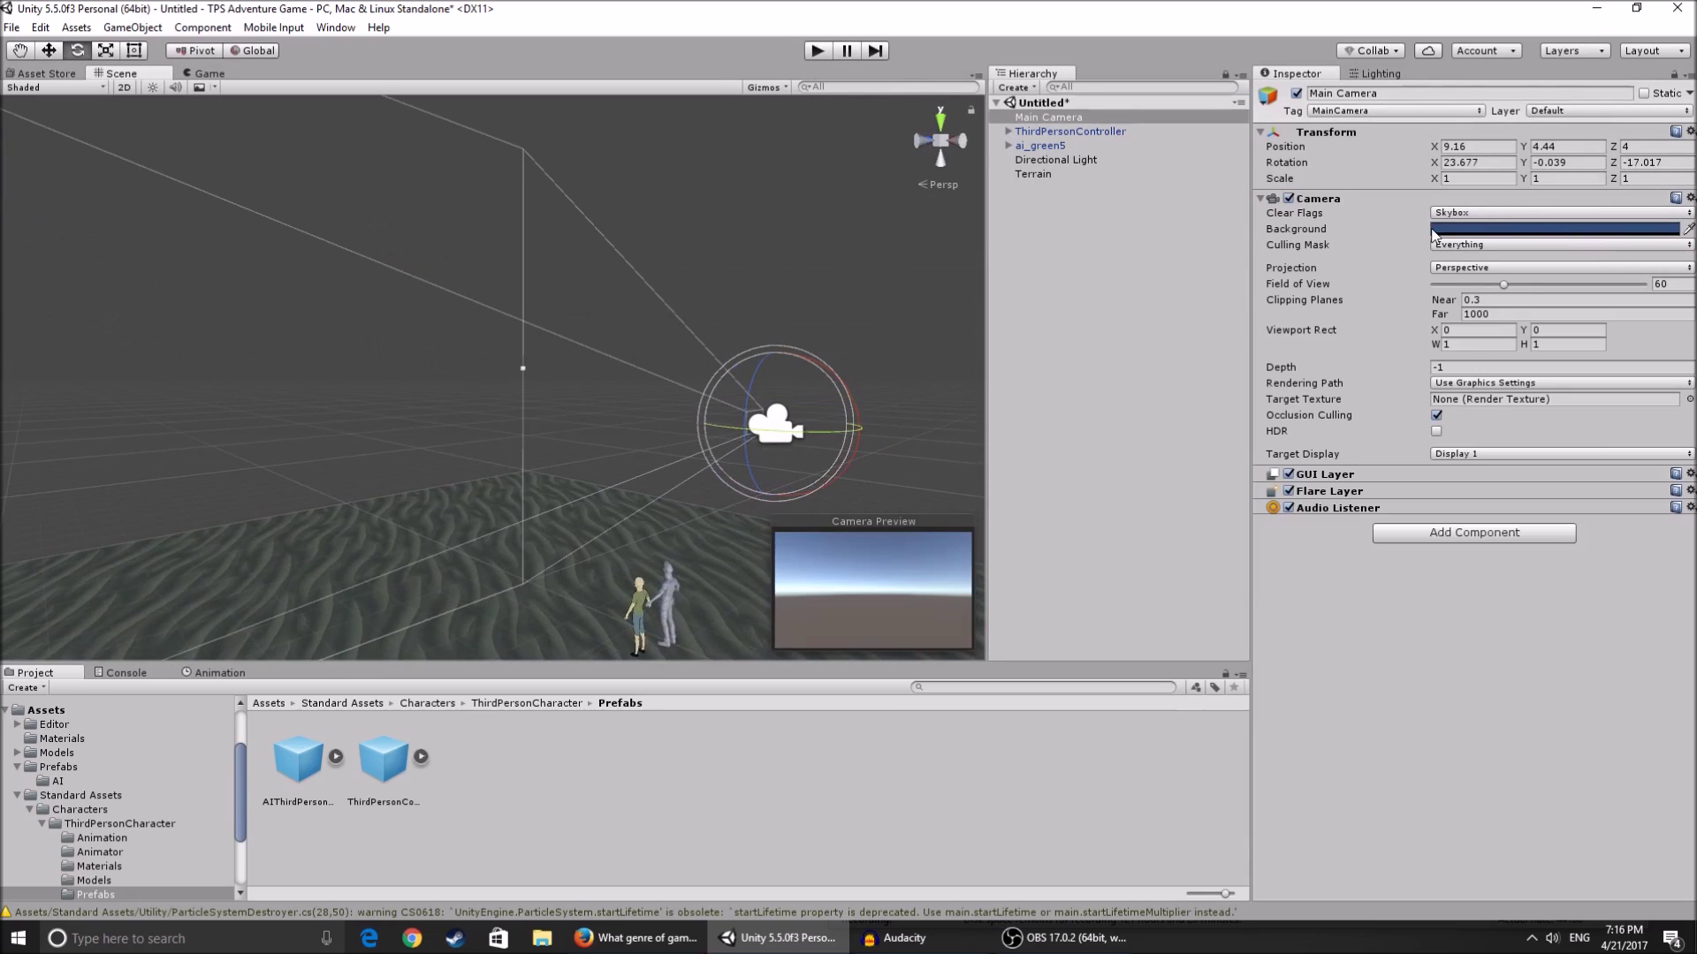
- Tilt the Main Camera down toward the terrain to an X rotation of about 52.2 degrees
left_click_drag(912, 345, 647, 360, "alt")
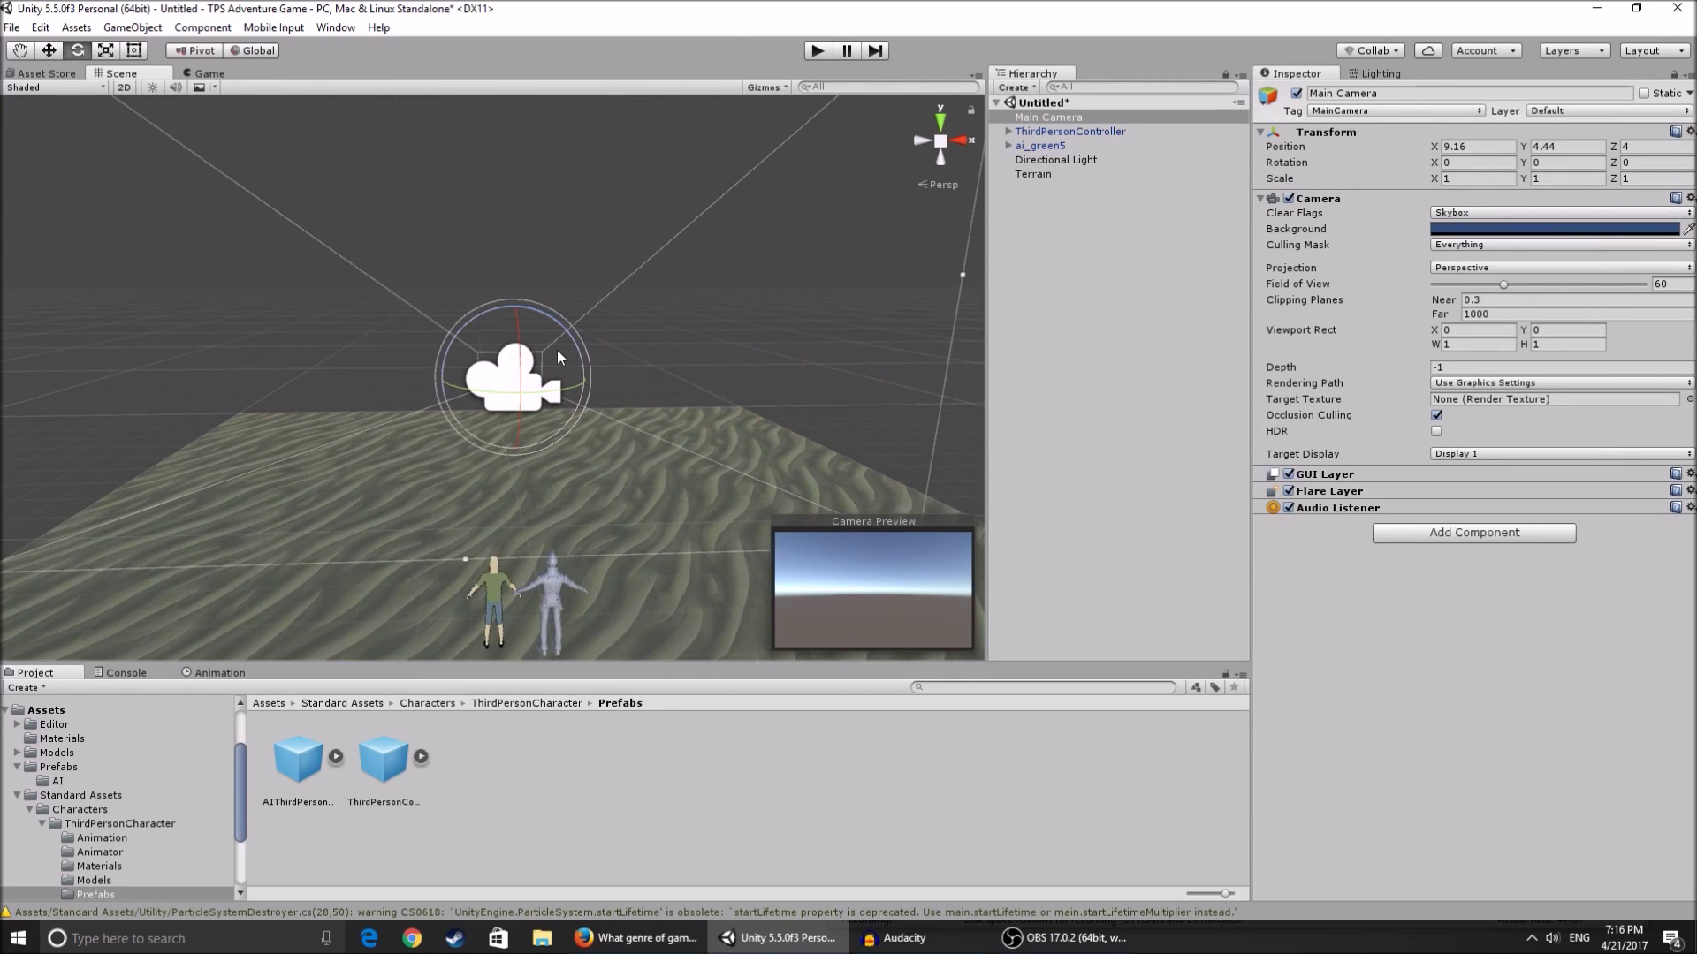
left_click_drag(522, 343, 511, 234)
left_click_drag(511, 236, 981, 234, "alt")
key("w")
- Play-test the scene by walking the third-person character around the terrain, and stop the game
left_click(814, 53)
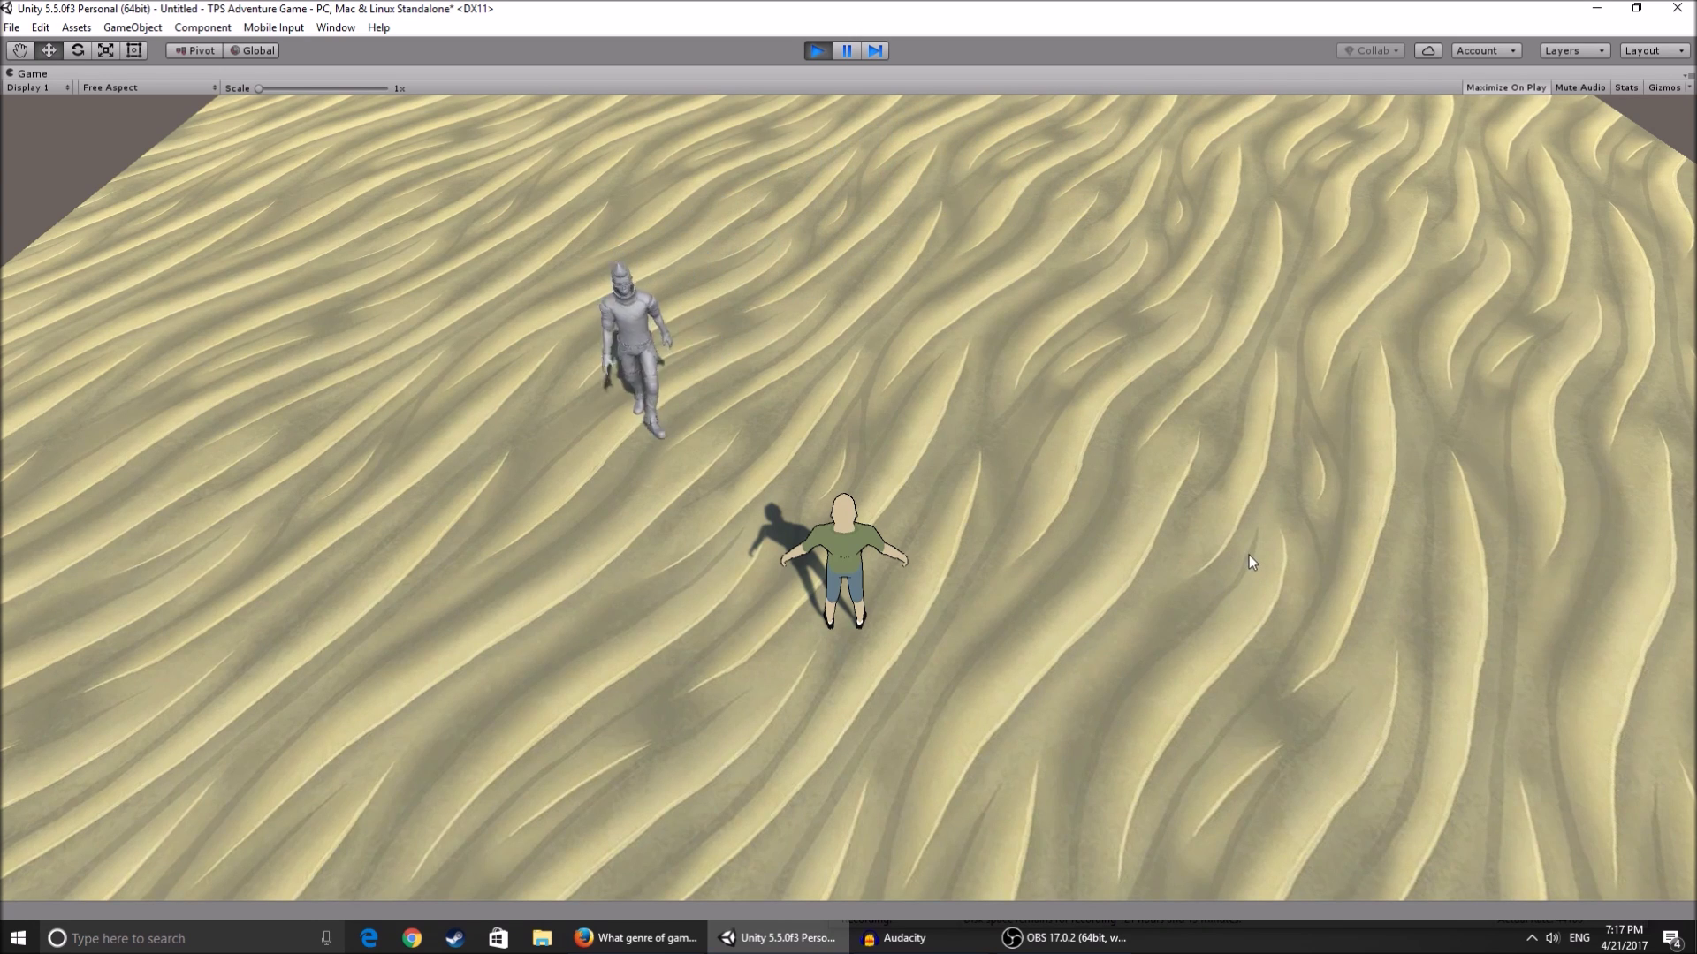
left_click(814, 51)
key("w")
- Compare the two characters side by side and frame the green-shirted character's mesh in the view
right_click_drag(778, 347, 645, 446)
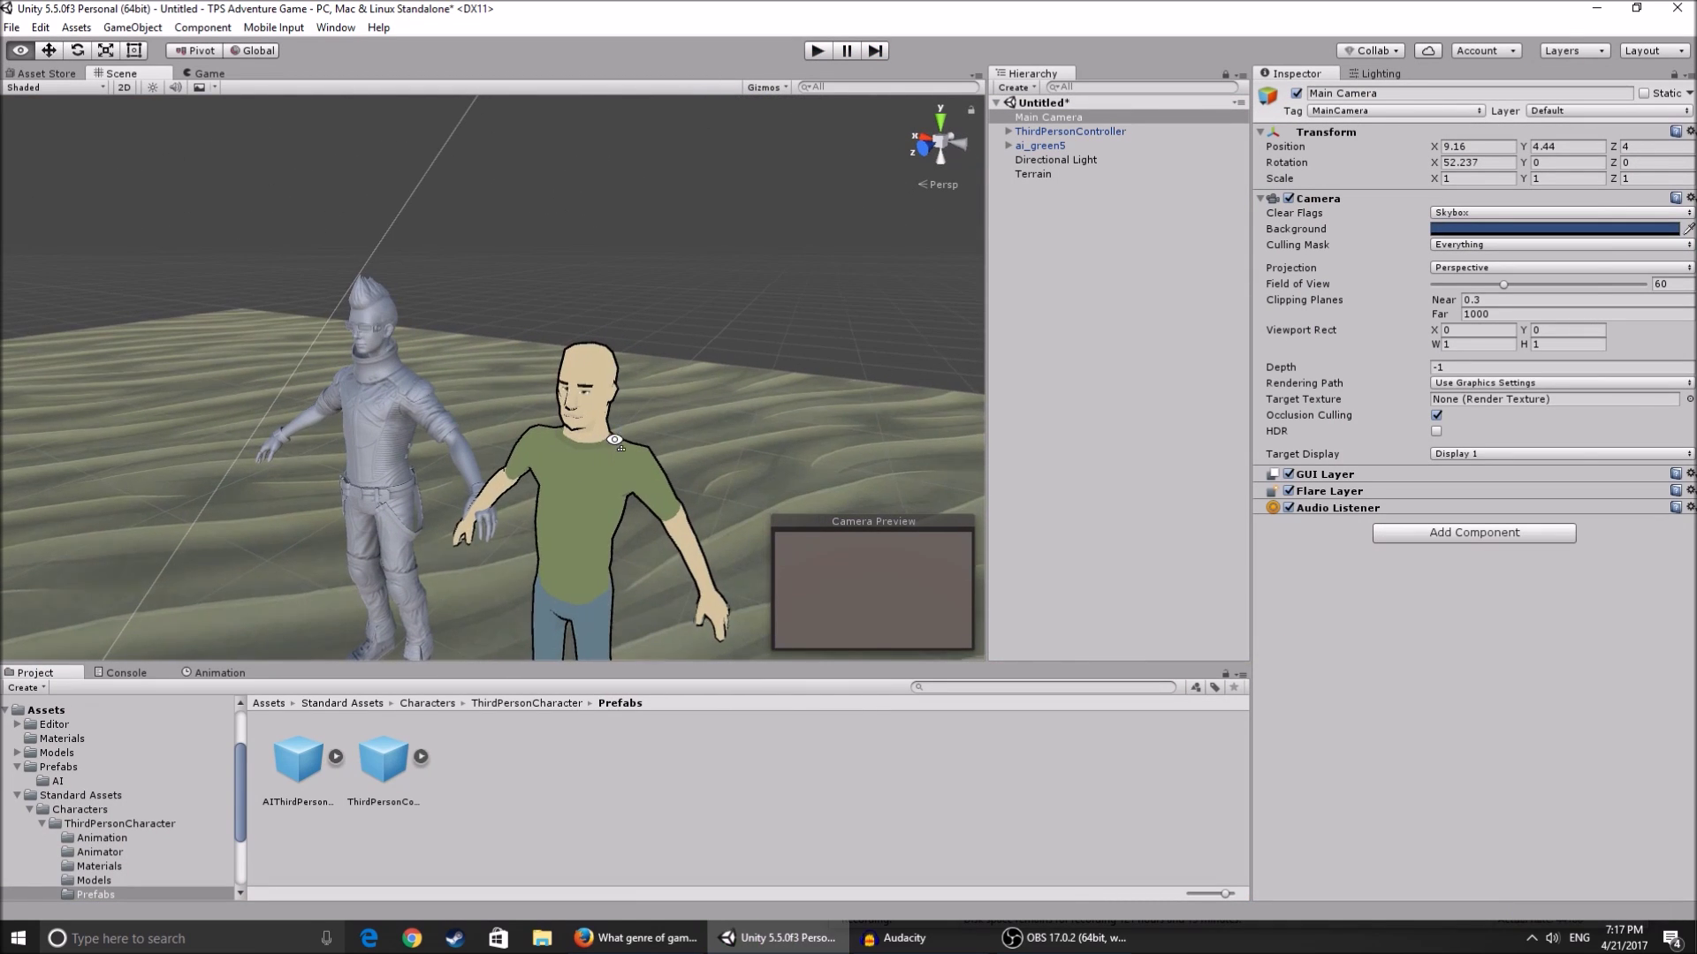
left_click_drag(646, 453, 743, 425, "alt")
right_click_drag(743, 425, 698, 397)
key("d")
right_click_drag(654, 475, 669, 489)
key("s")
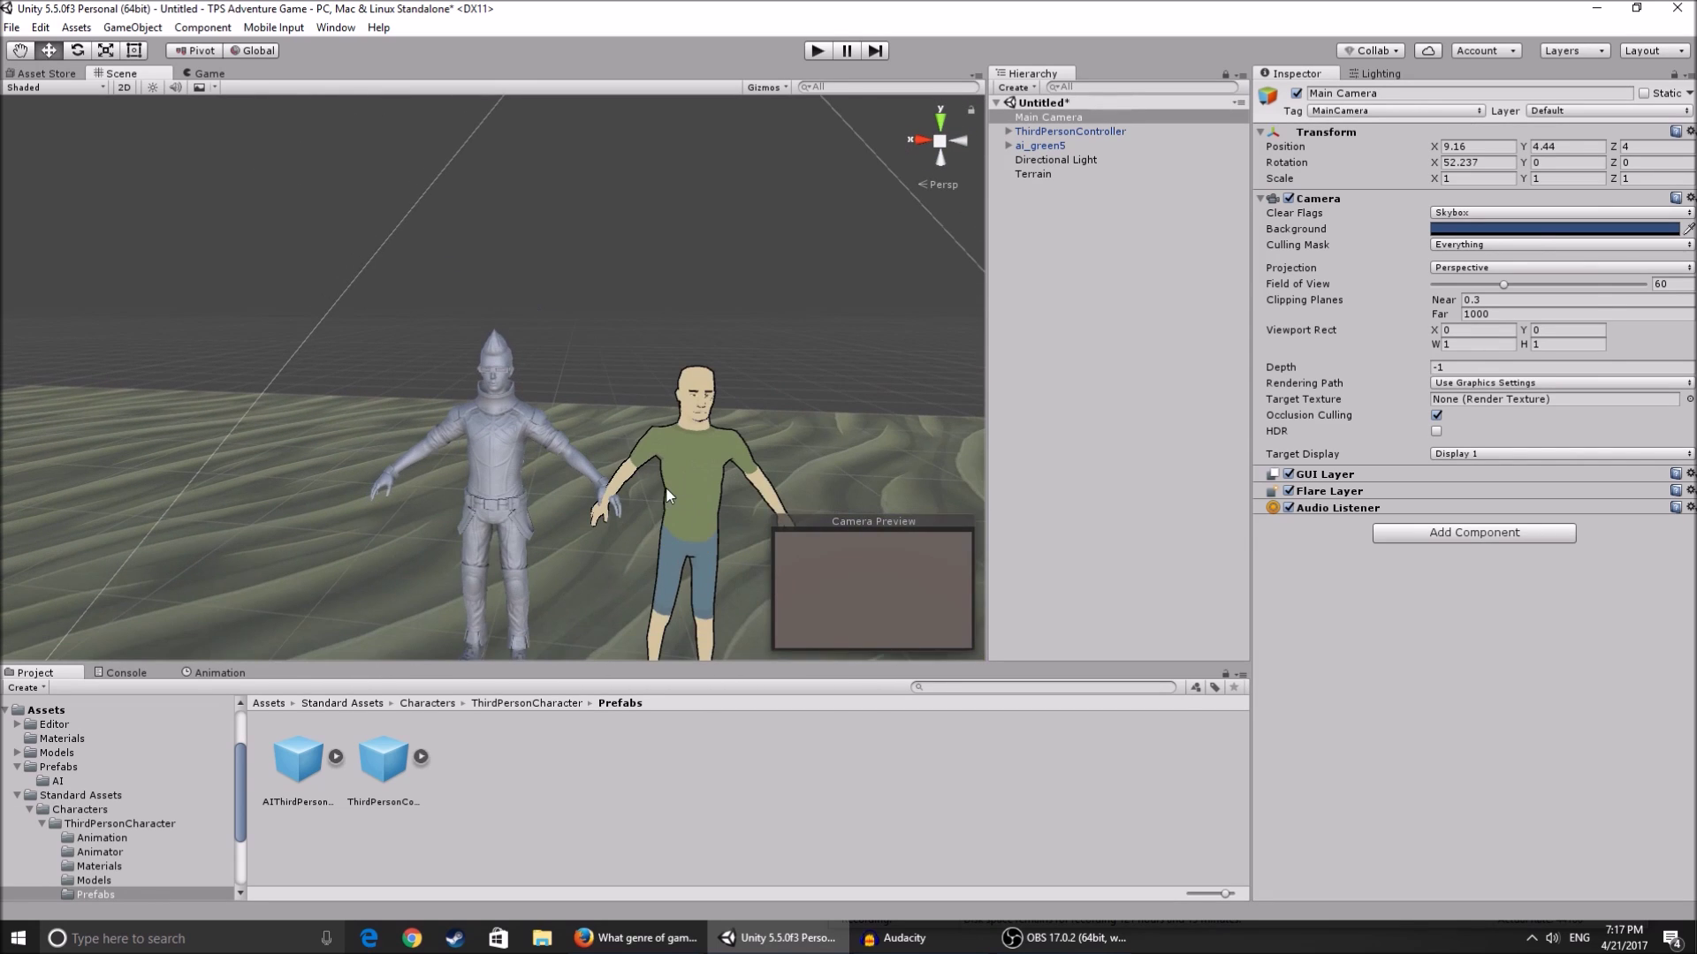
left_click(677, 476)
left_click(692, 454)
key("f")
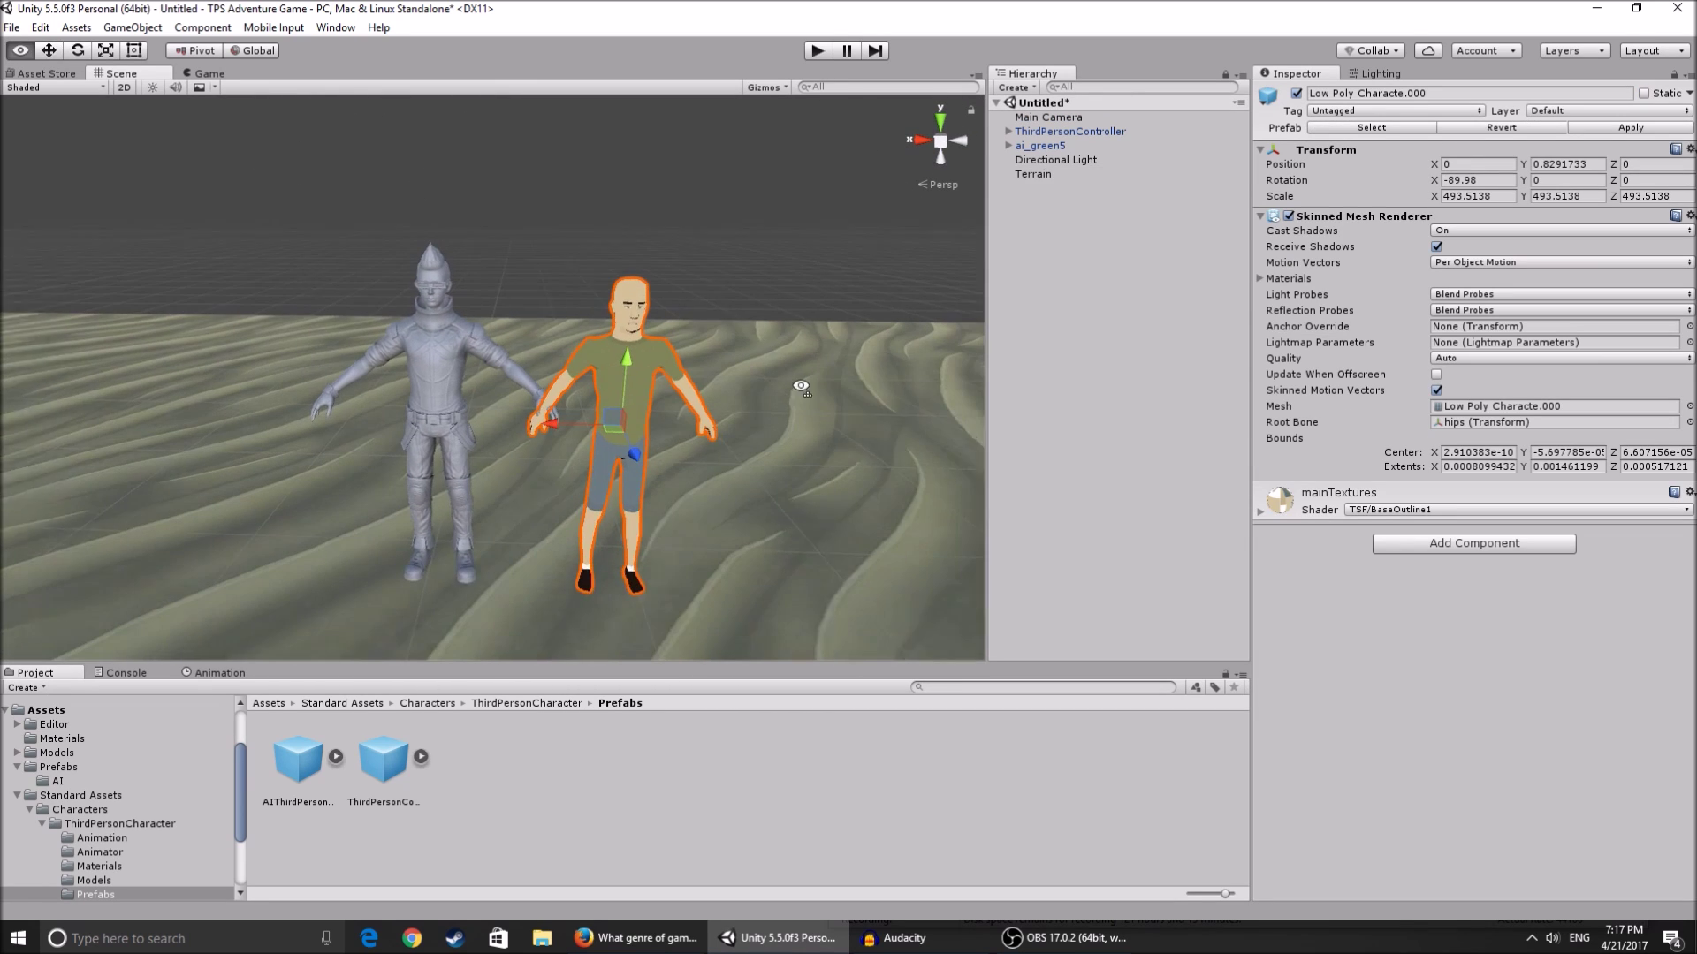
- Rename the ai_green5 object in the scene as Player
left_click(1047, 143)
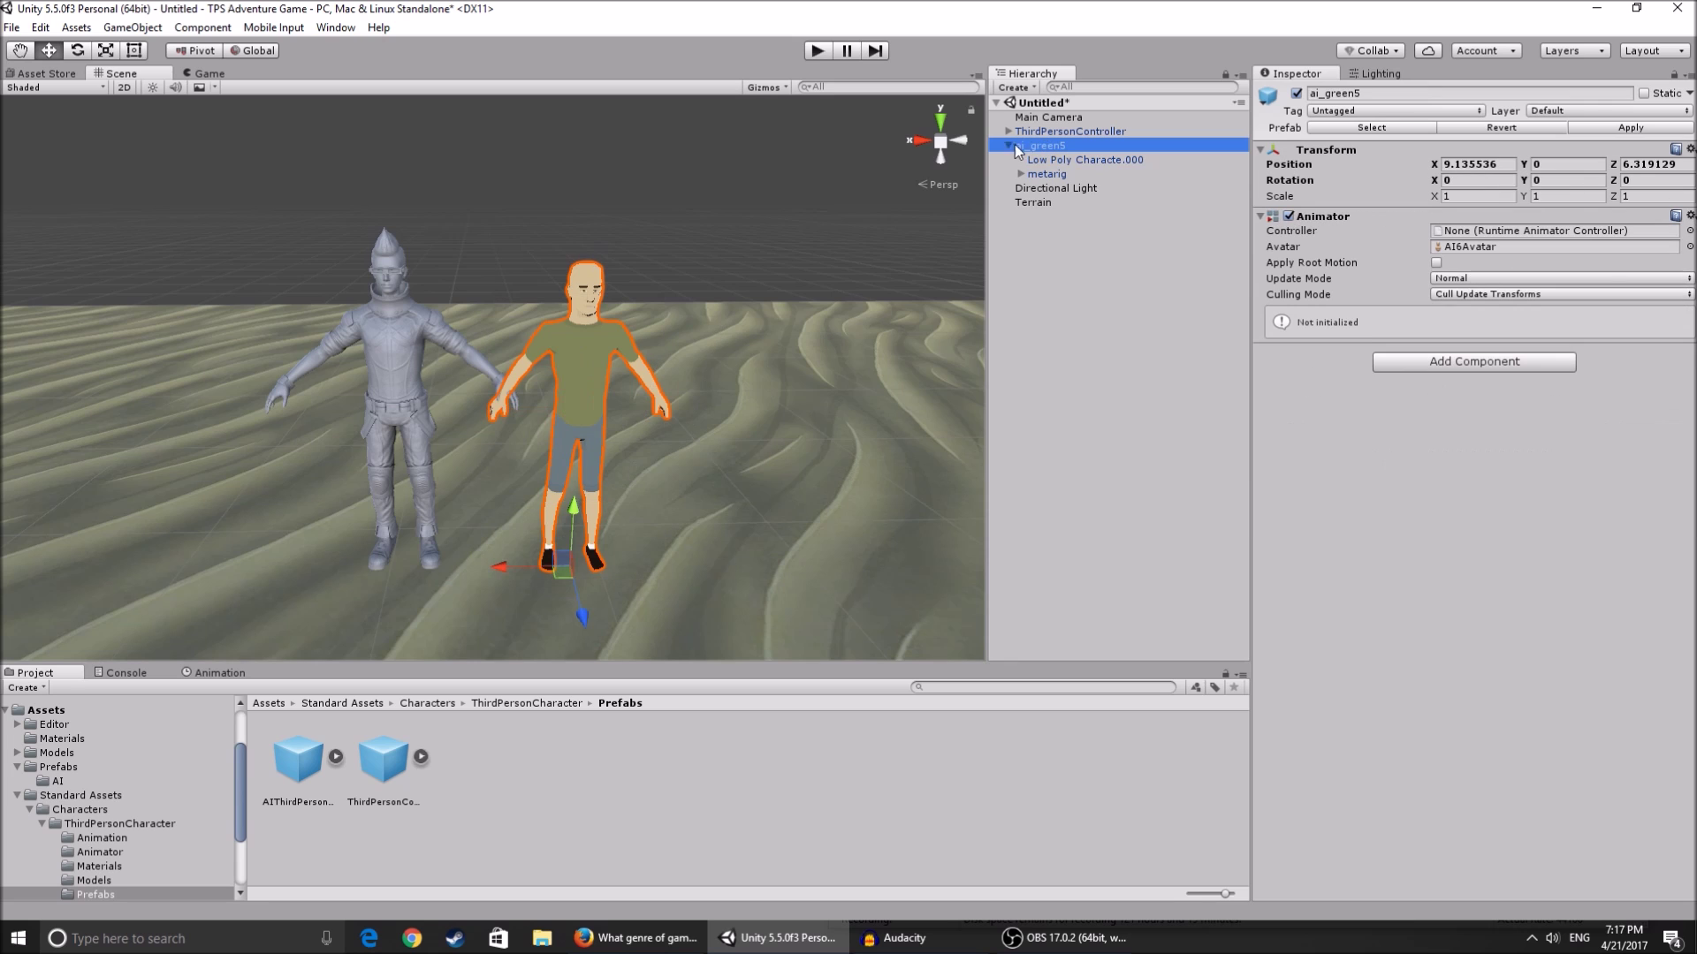
left_click(1009, 146)
double_click(1053, 146)
left_click(1054, 146)
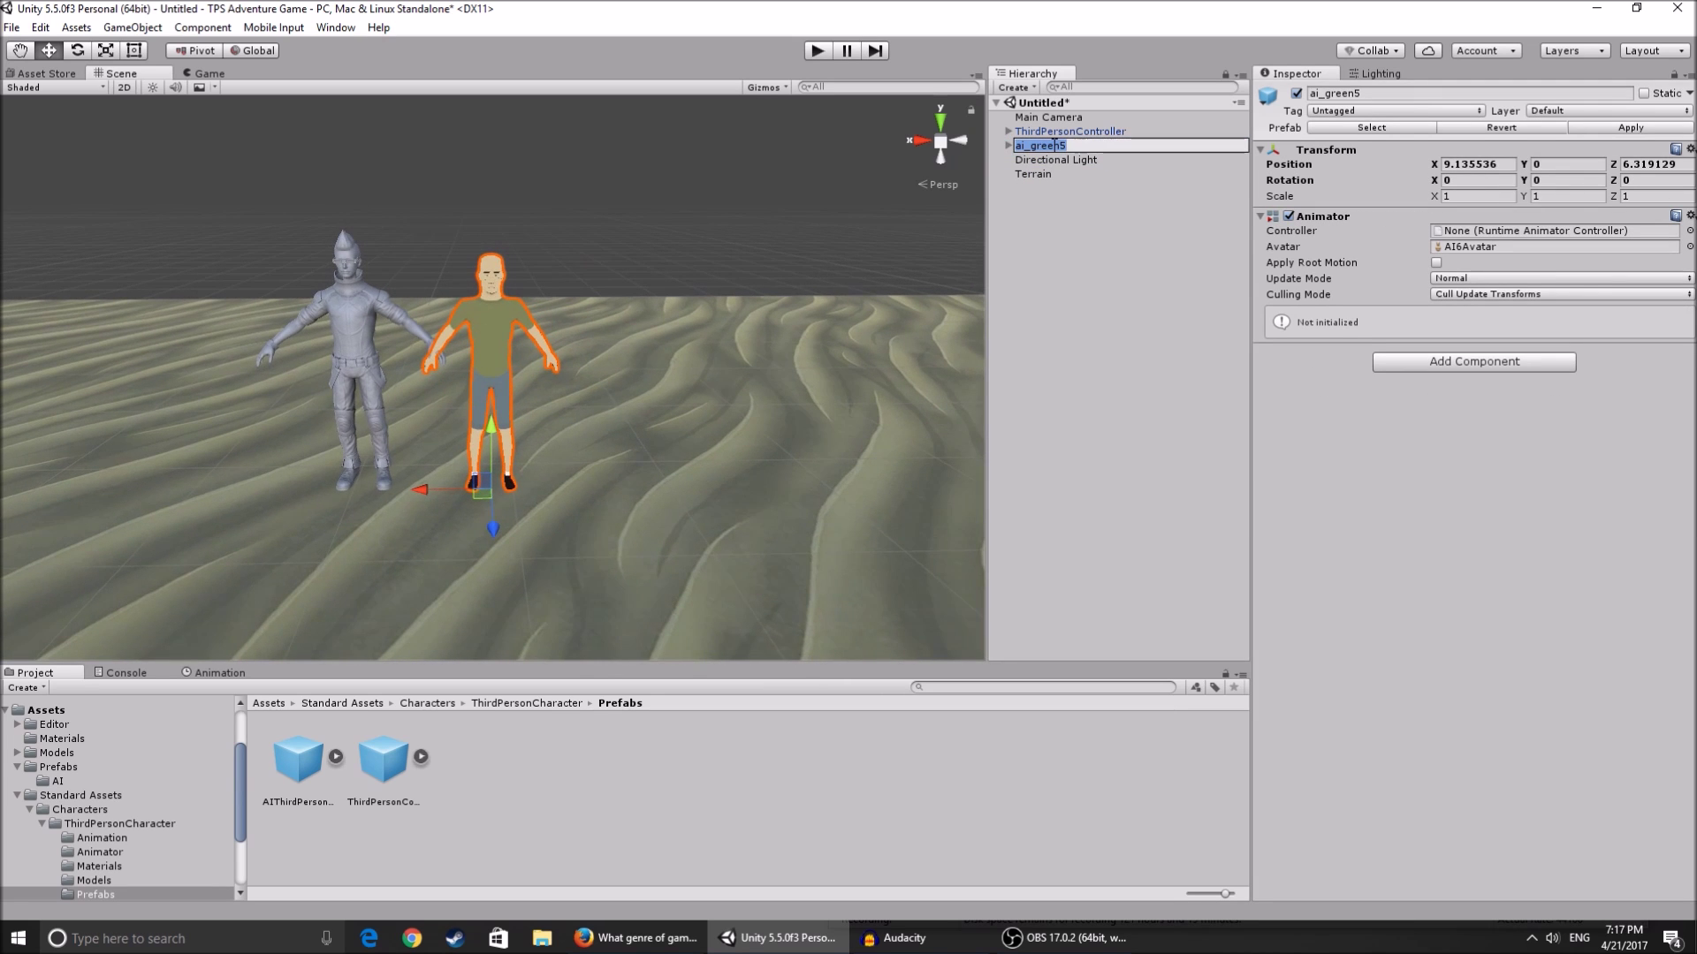
type("Pkayer")
key("Return")
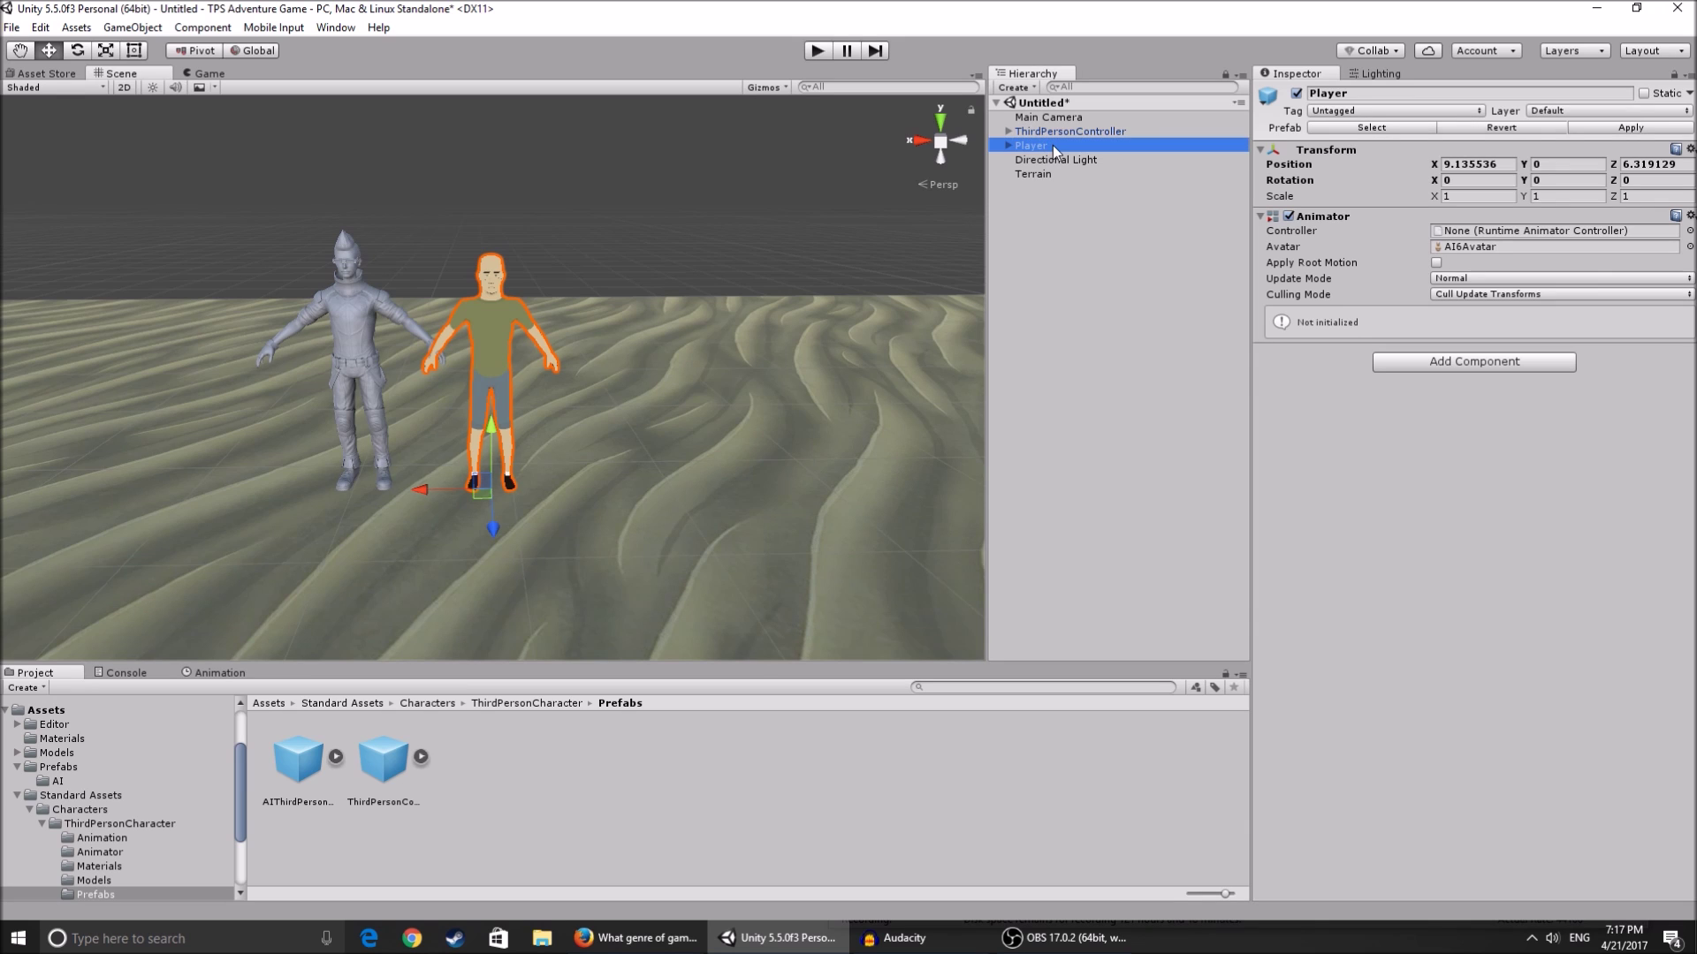
- Make Player a child of ThirdPersonController and set its local X and Z position to 0
left_click(1007, 130)
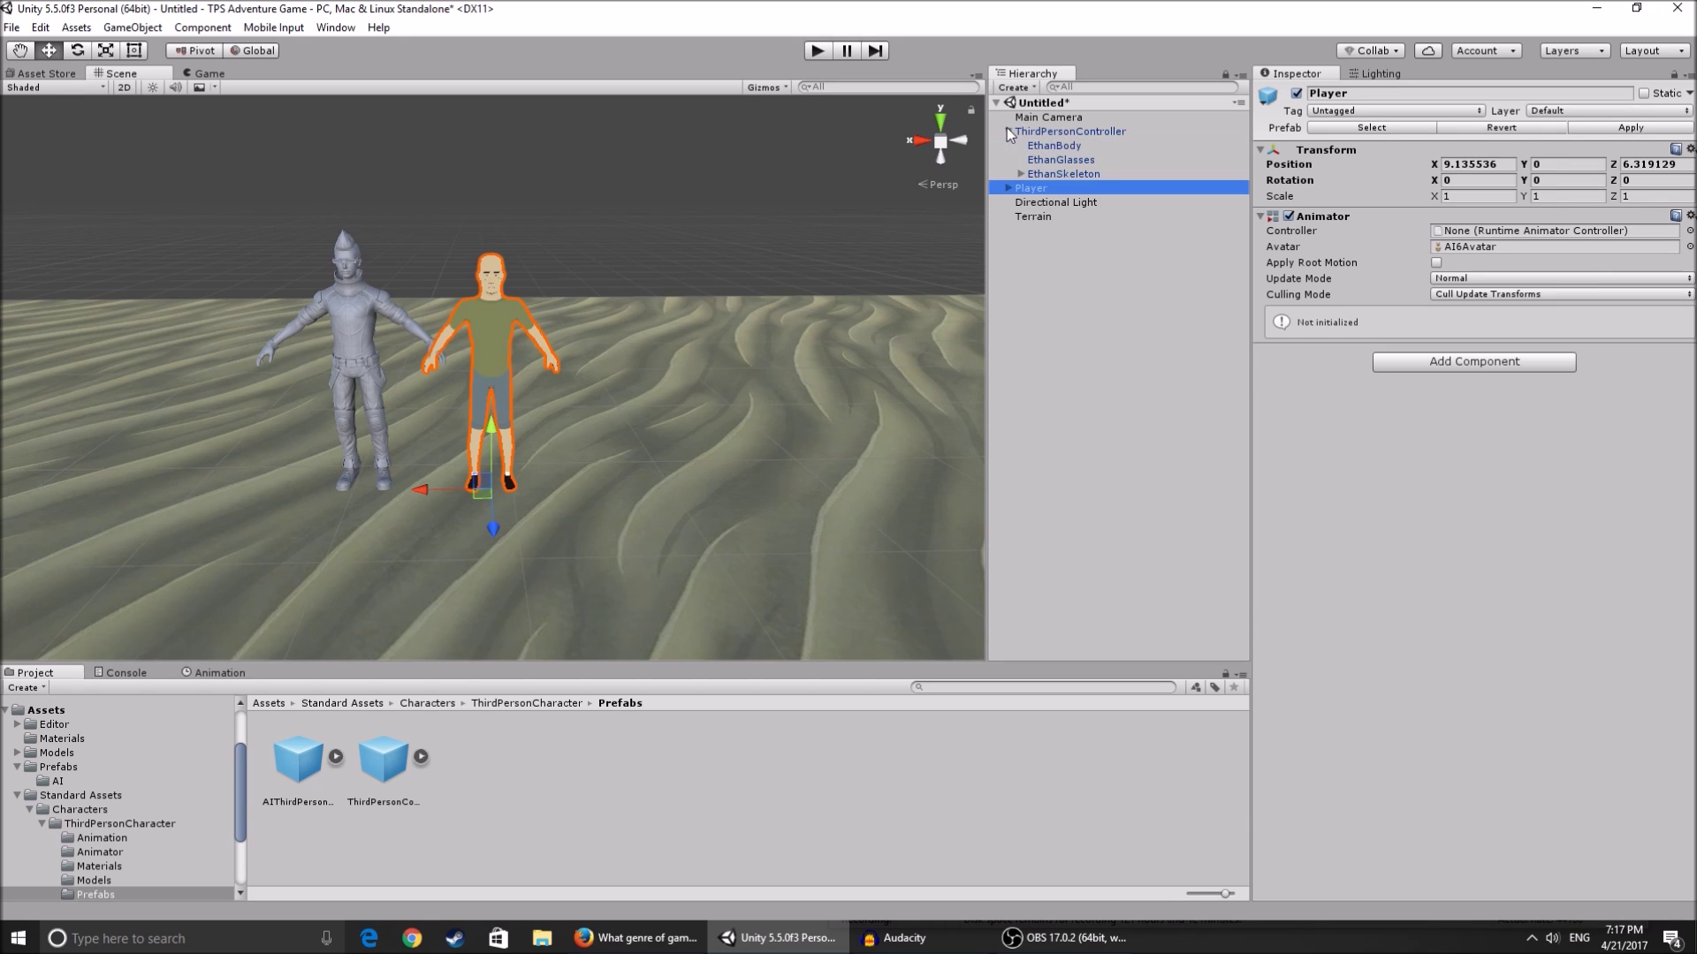
left_click_drag(1045, 186, 1073, 134)
right_click_drag(424, 289, 618, 256)
left_click(1503, 164)
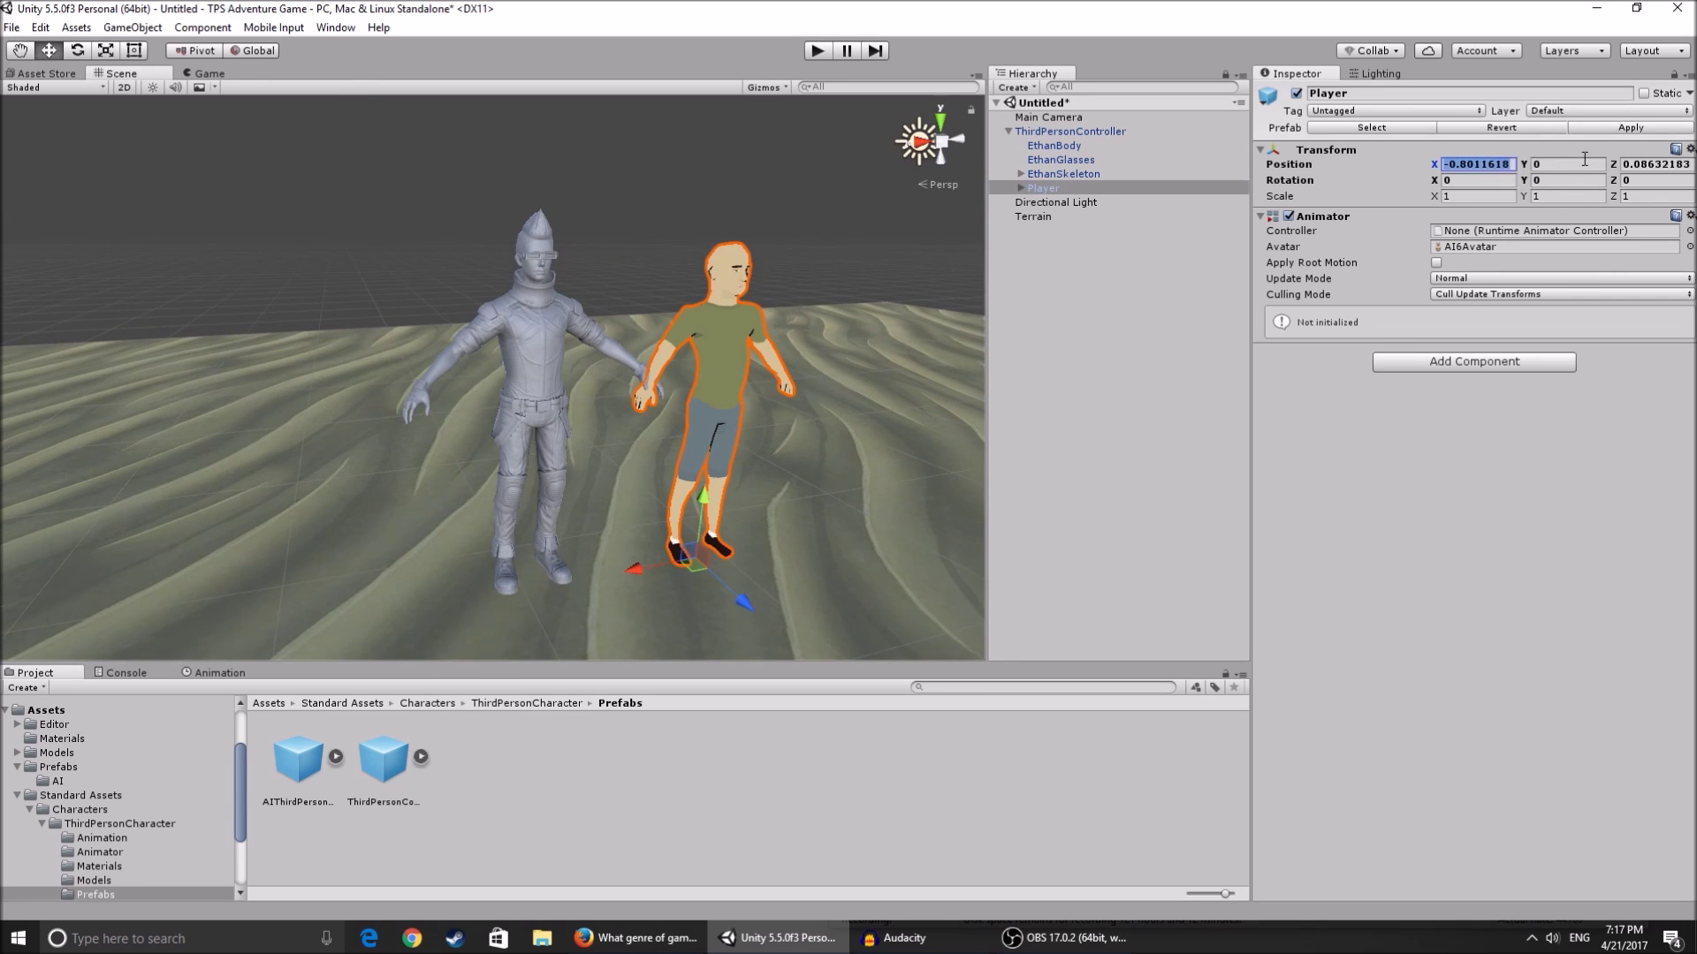
type("0")
left_click(1637, 164)
type("0")
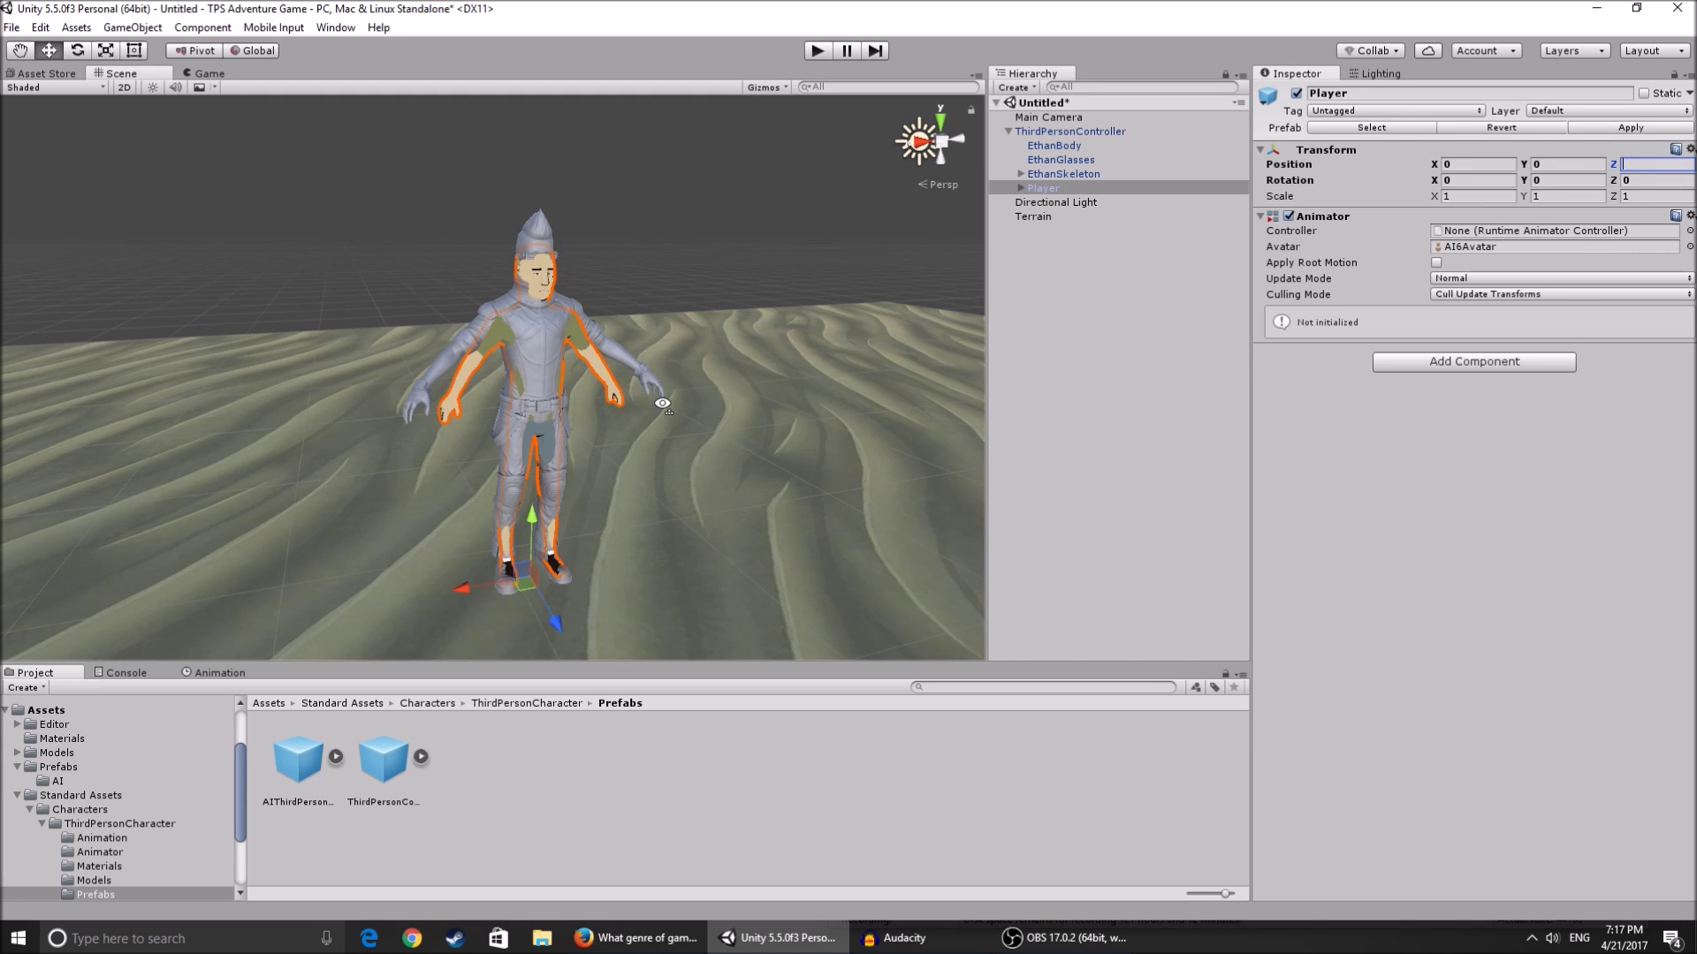
- Examine how the Player mesh overlaps the Ethan model, from close up and at full figure
key("w")
right_click_drag(662, 407, 678, 391)
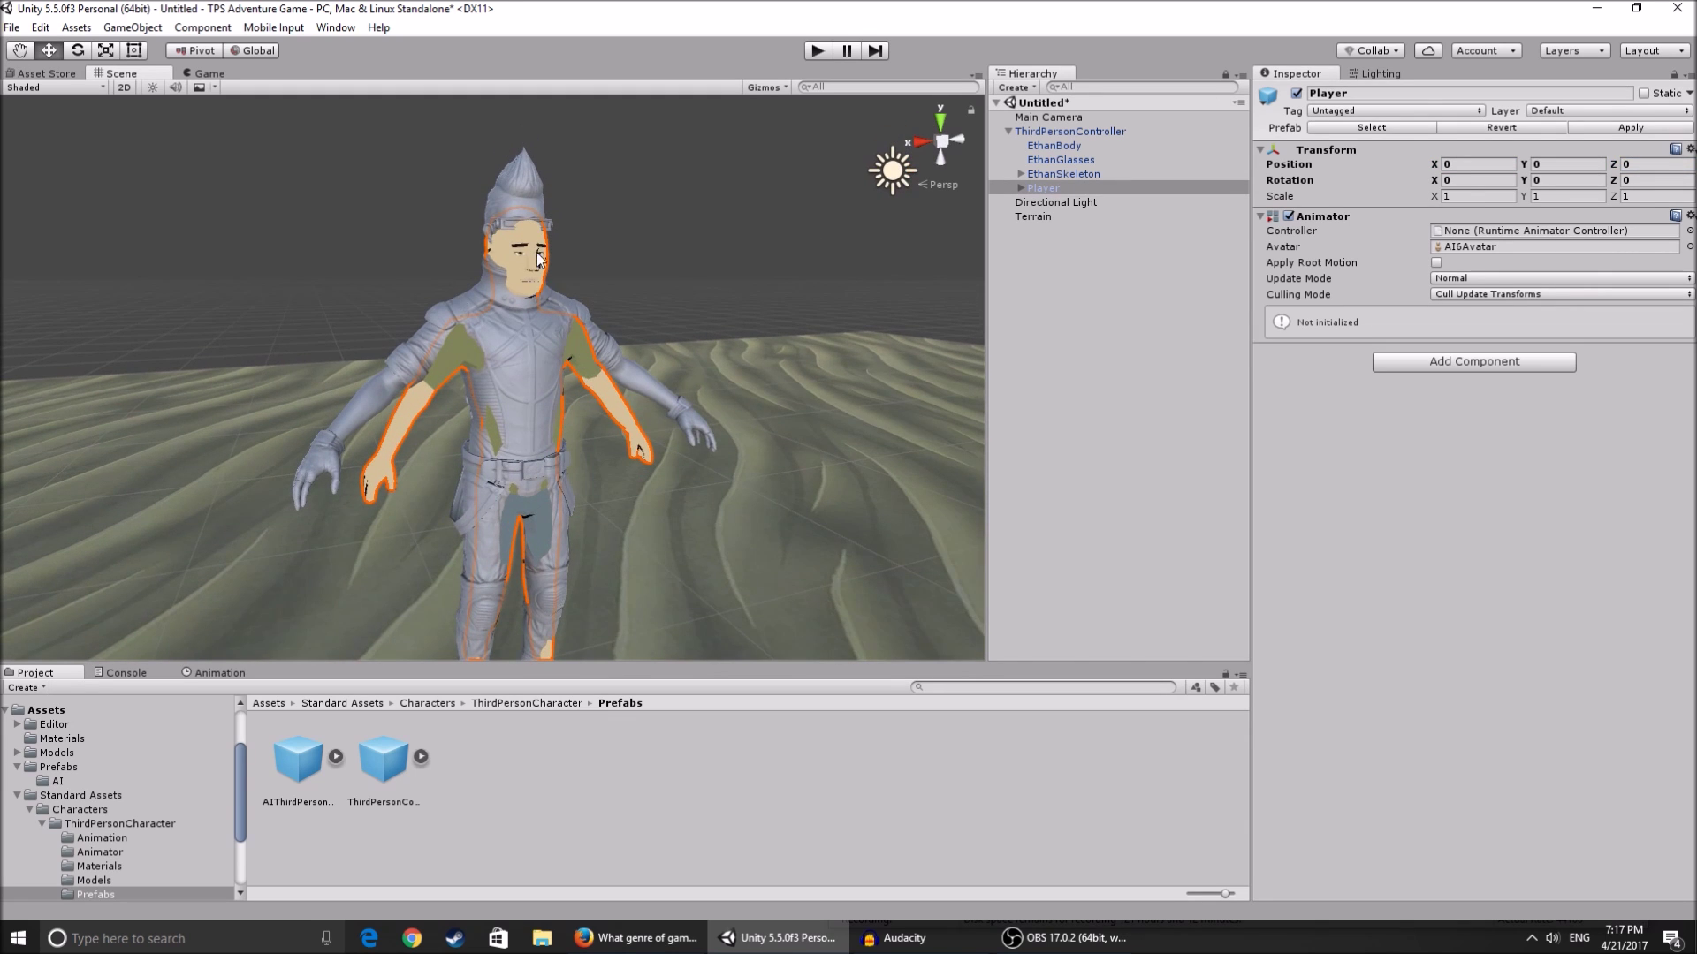
right_click_drag(536, 340, 585, 265)
key("s")
key("r")
key("w")
left_click(585, 265)
key("s")
right_click_drag(650, 387, 656, 431)
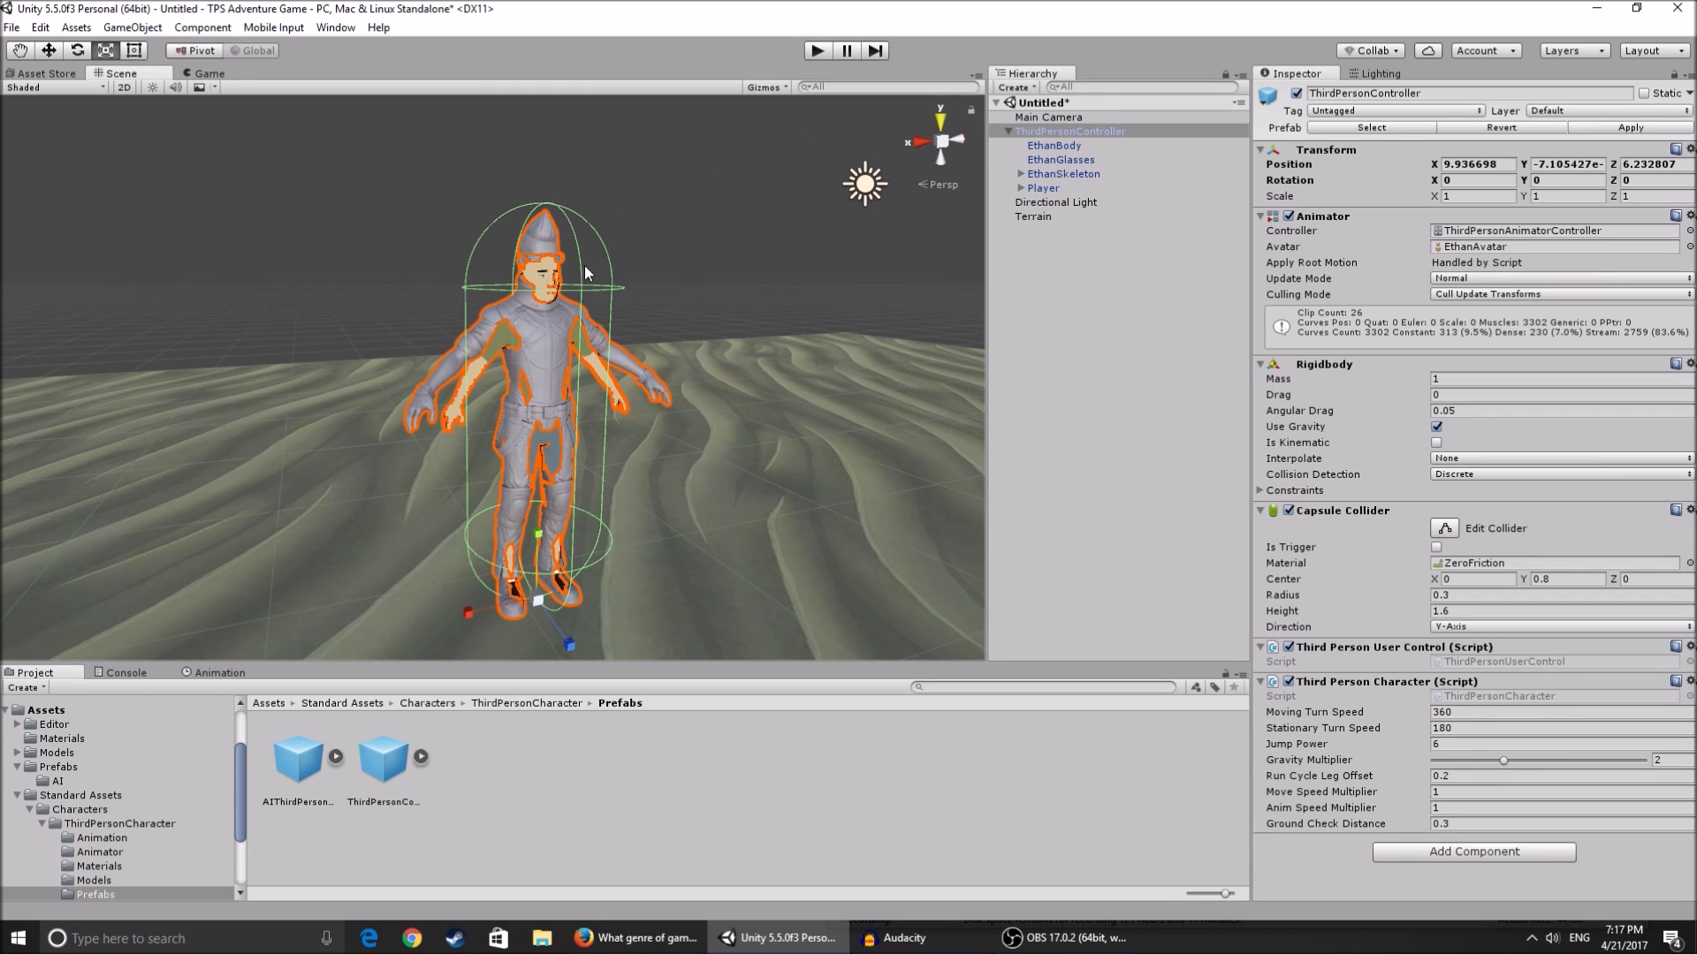
- Delete EthanBody, EthanGlasses and EthanSkeleton from ThirdPersonController, accepting the break of the prefab instance
left_click(1063, 174)
left_click(1063, 152, "shift")
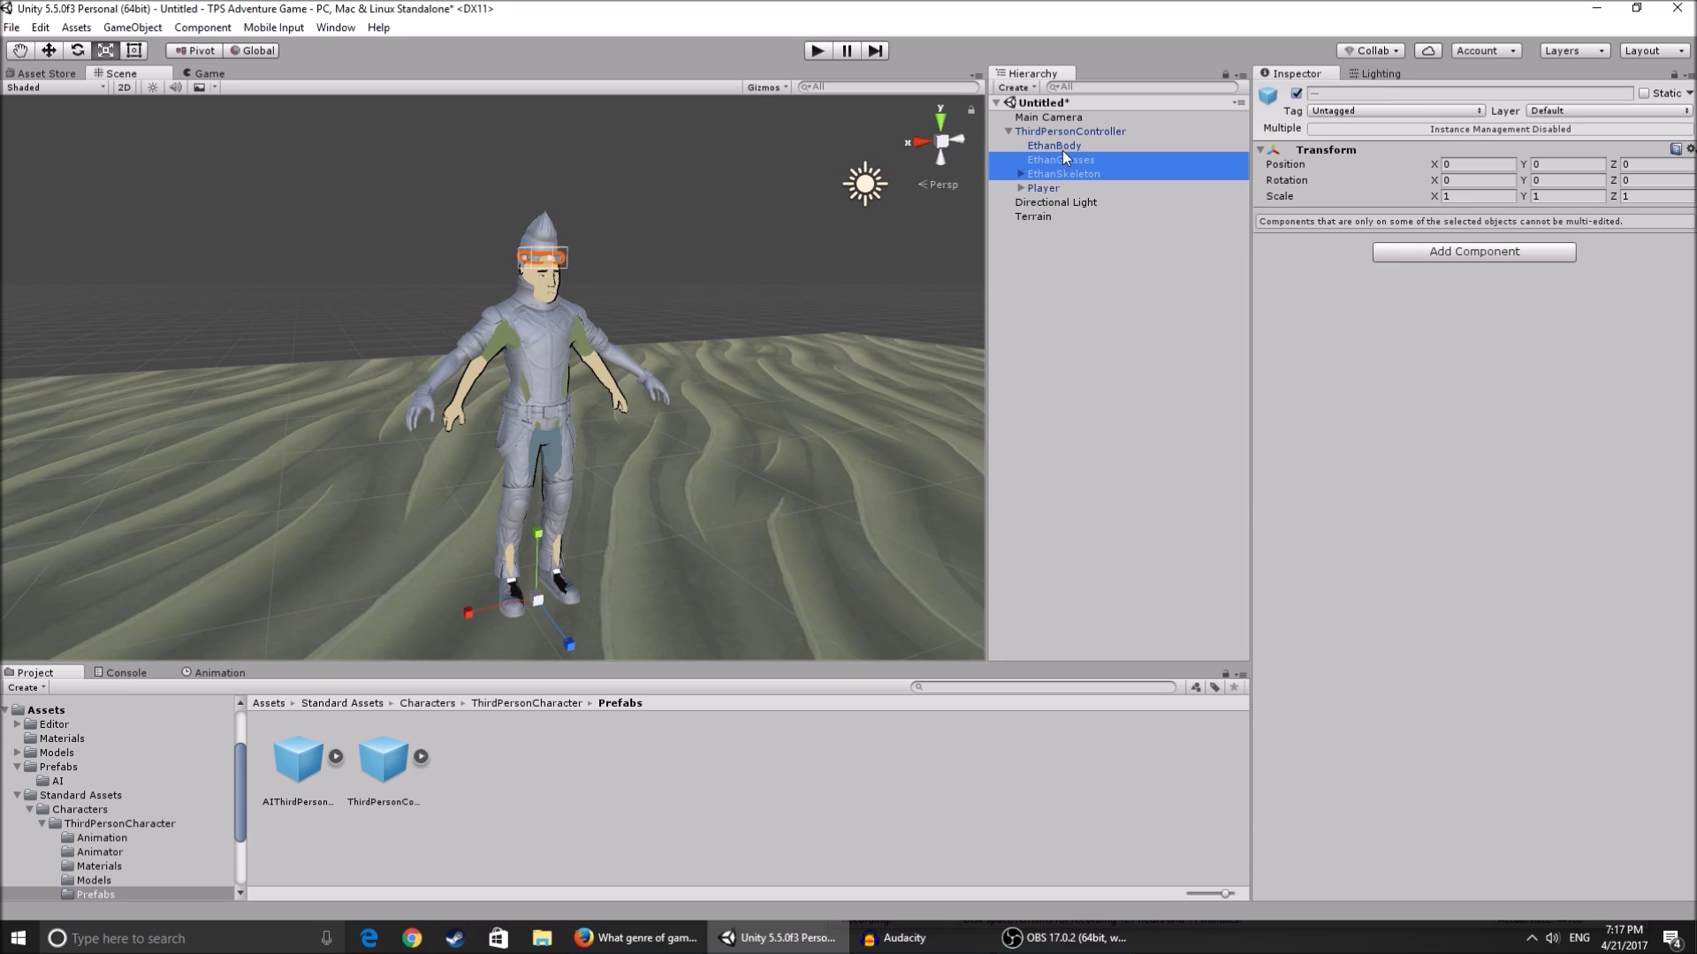
key("Delete")
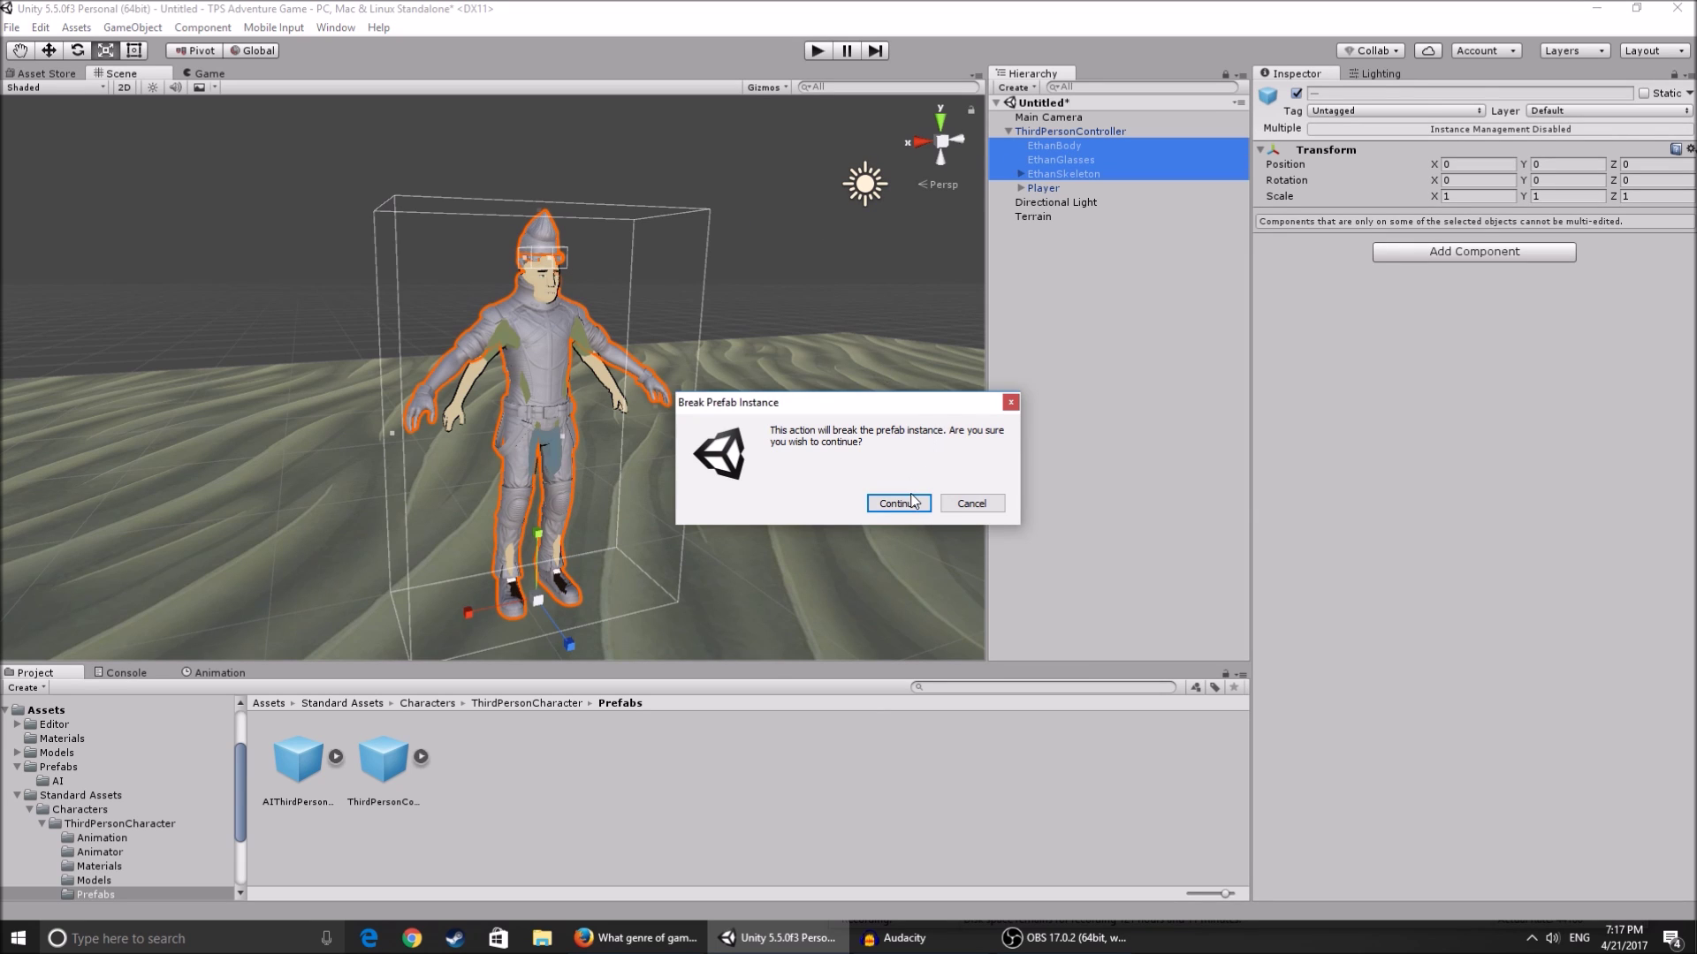
left_click(898, 503)
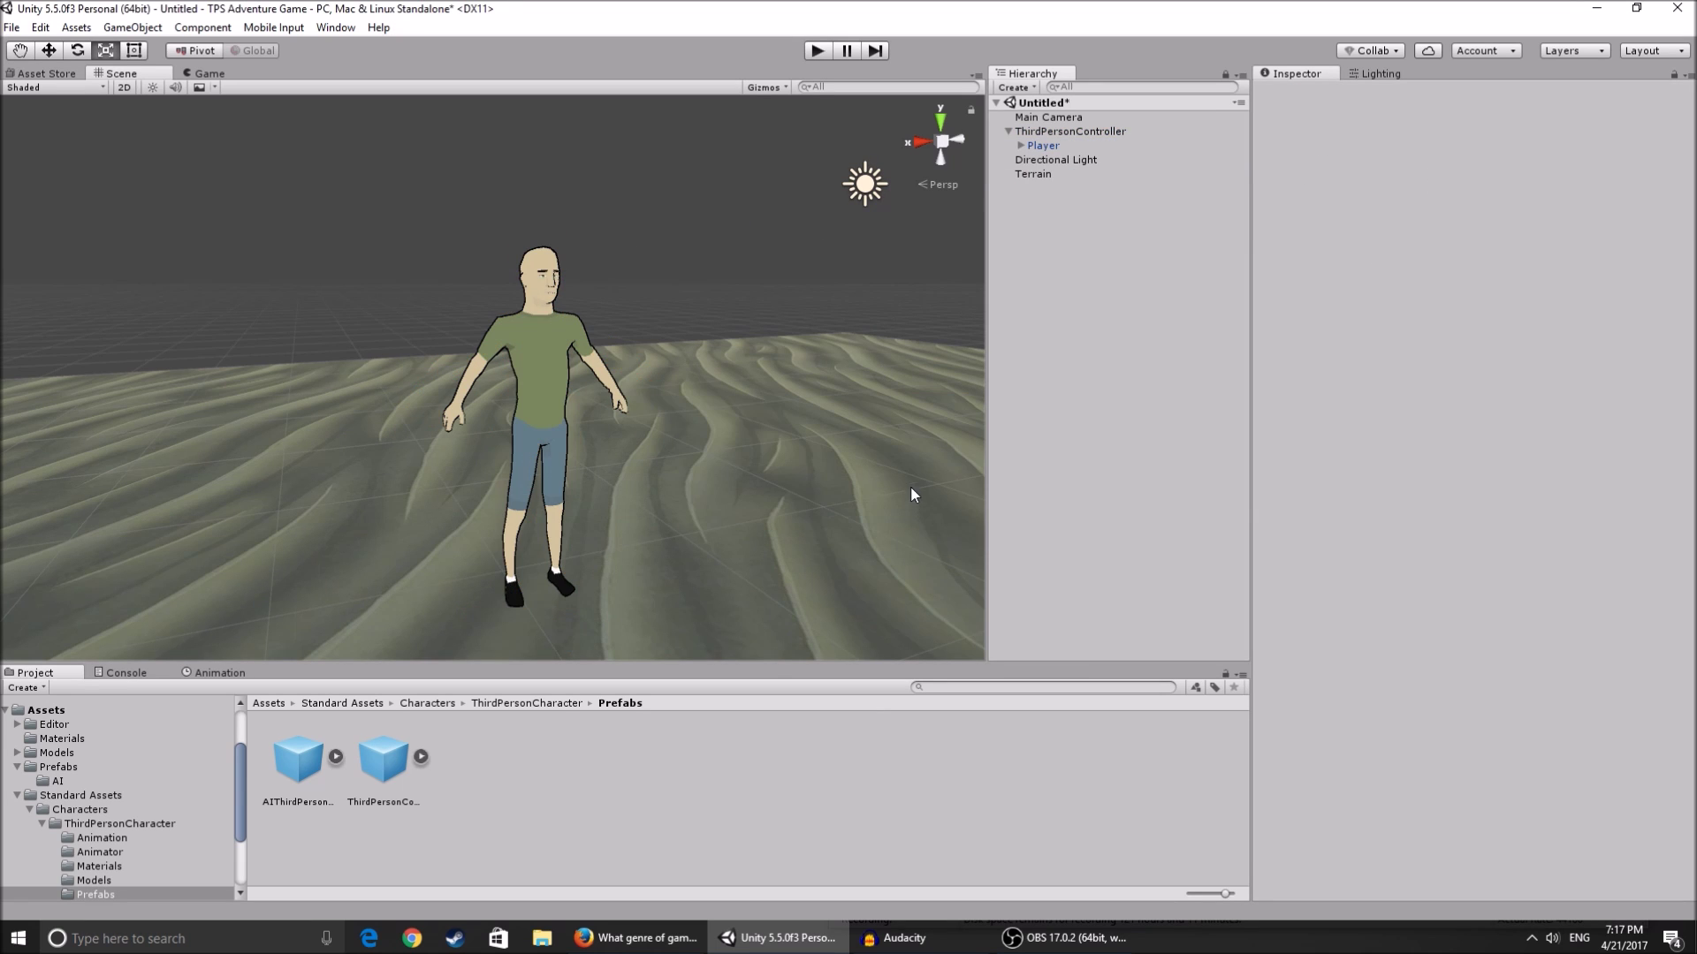
- Inspect the Player's feet against the terrain and the ThirdPersonController's collider
left_click(1057, 131)
key("w")
right_click_drag(681, 421, 854, 380)
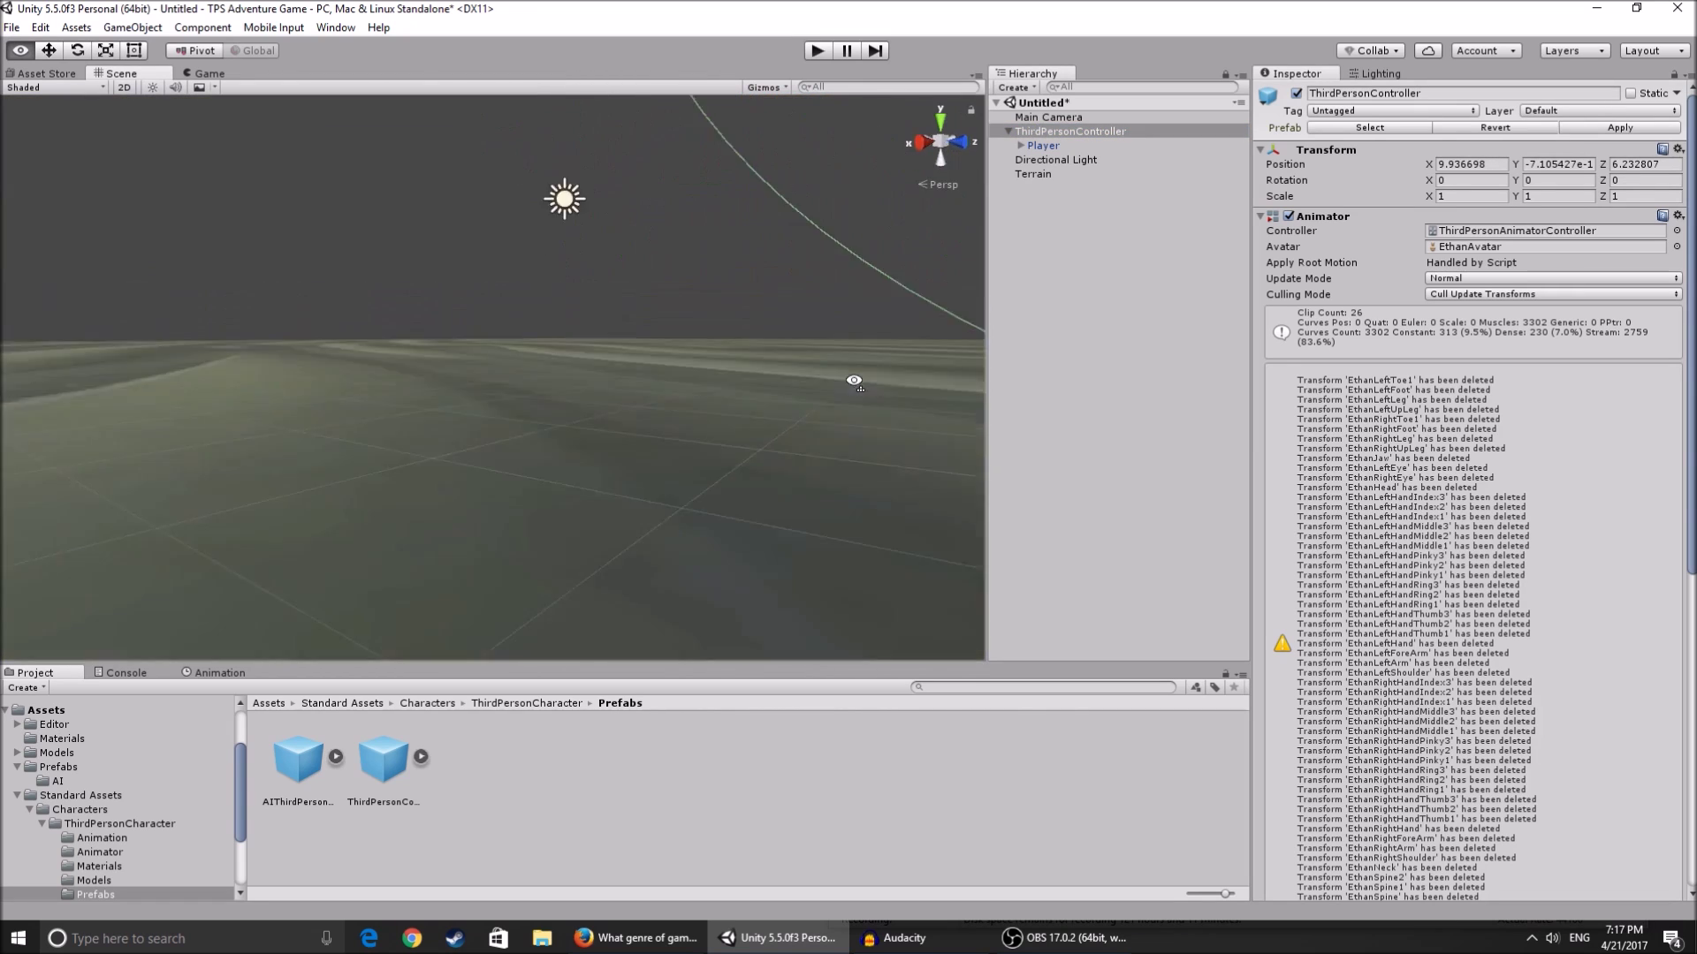
key("f")
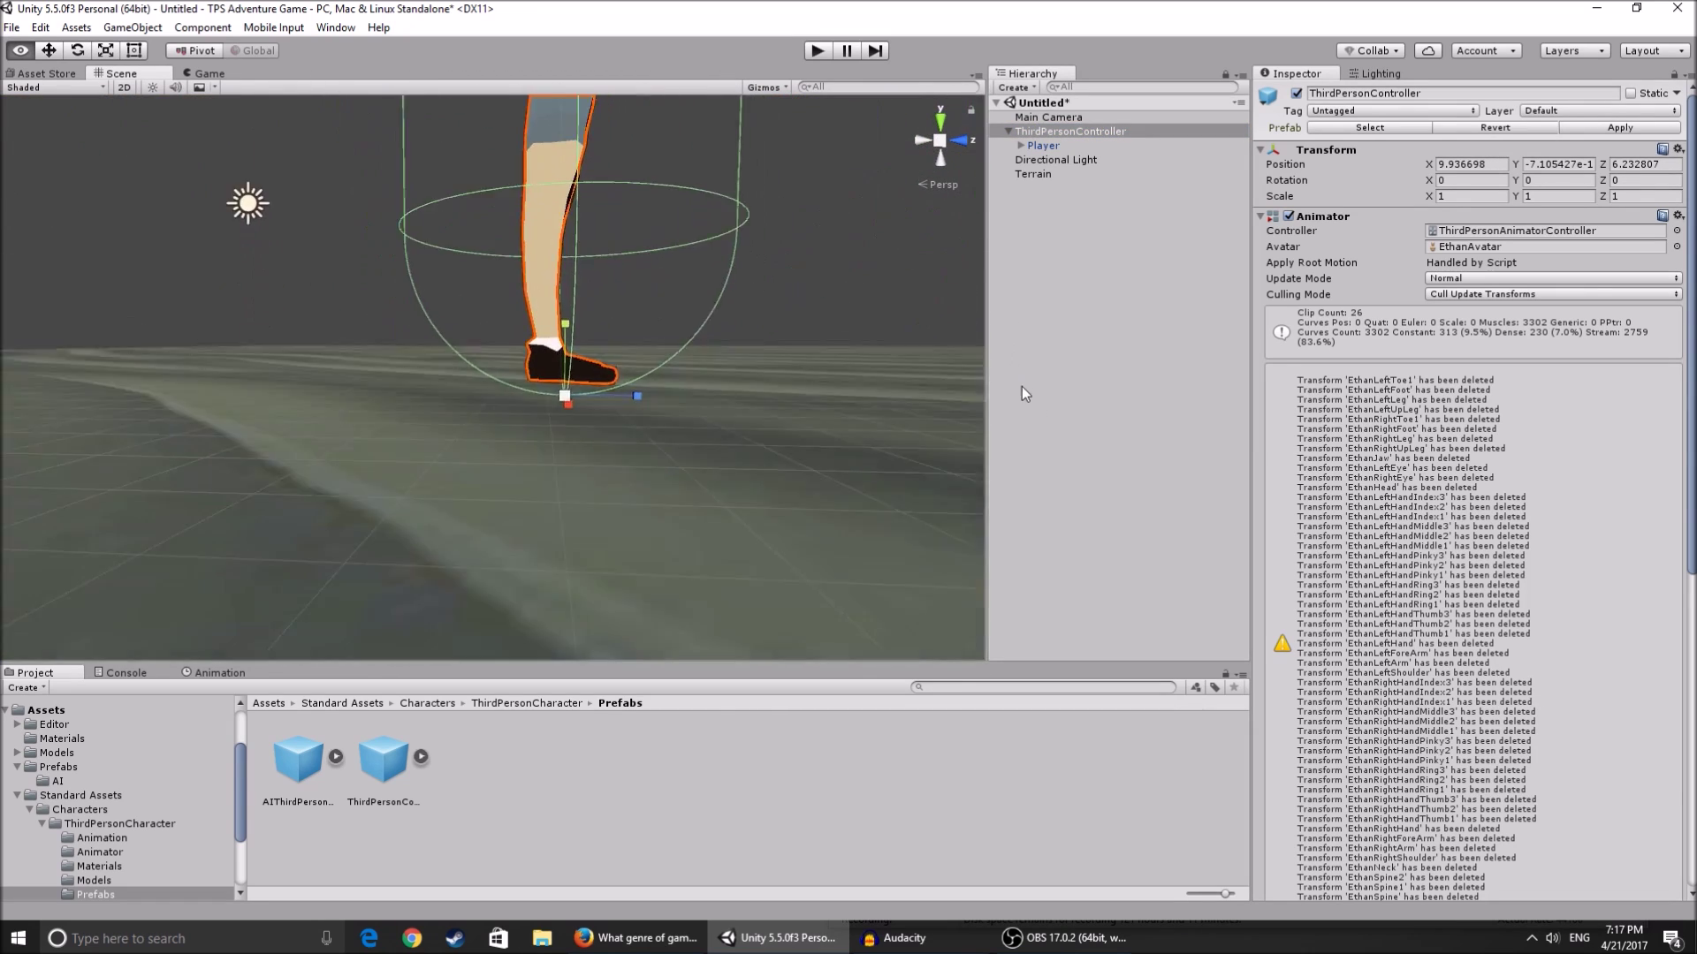
key("r")
left_click(939, 299)
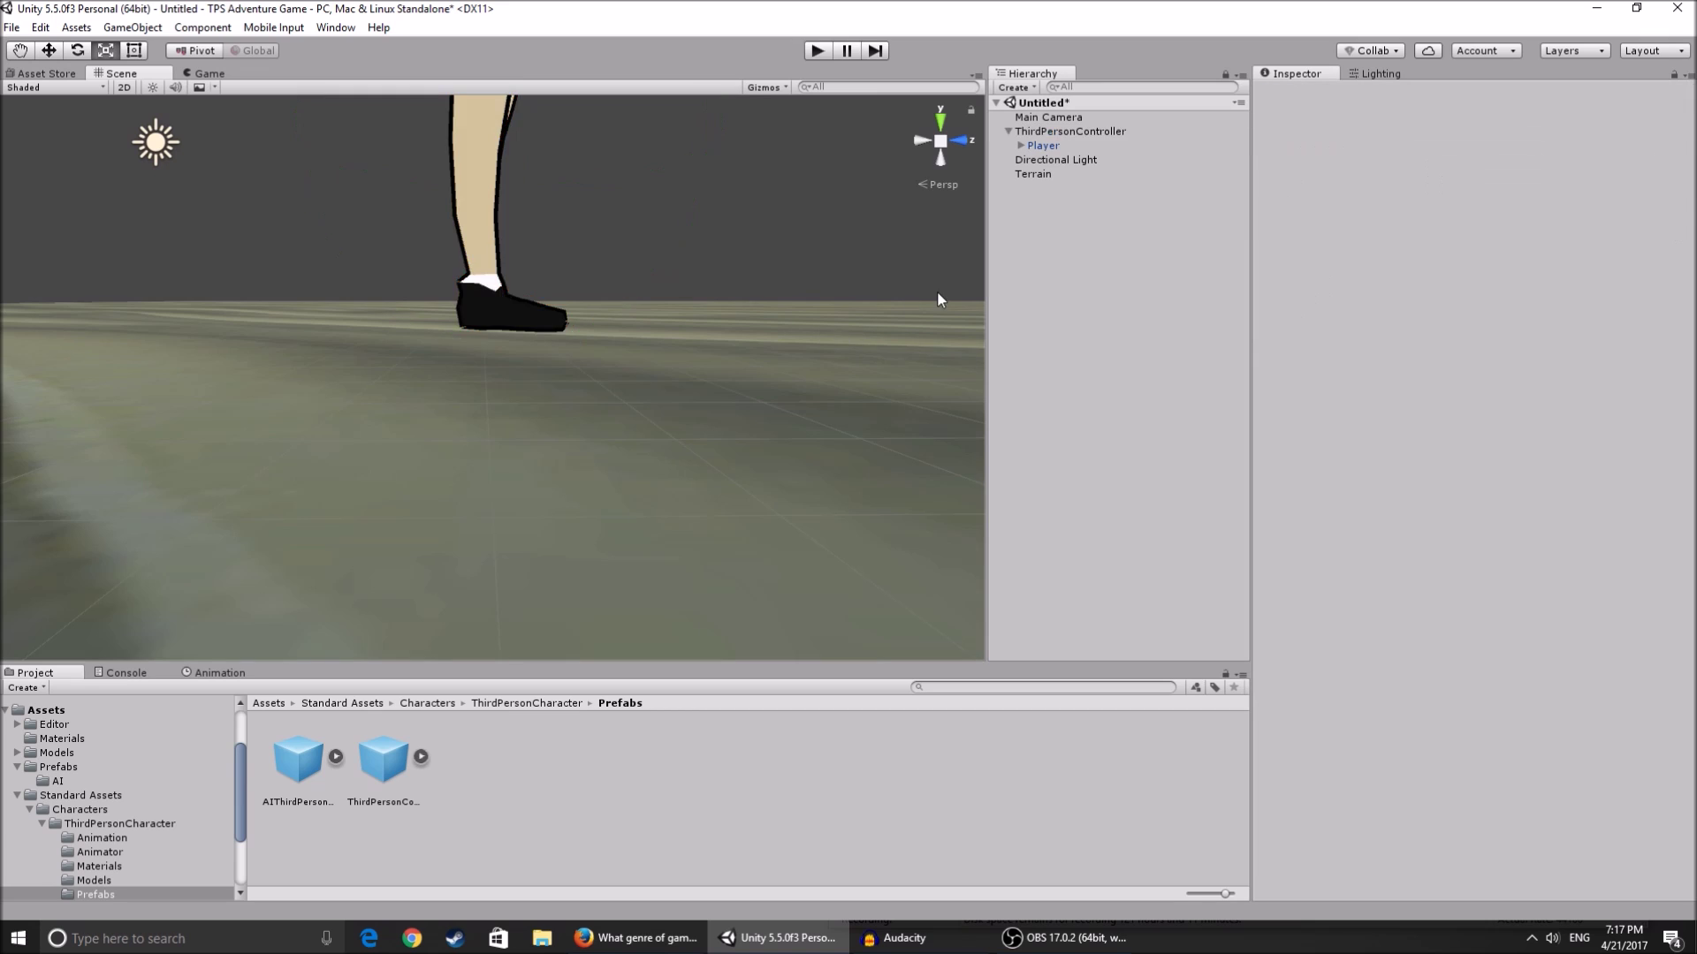
- Undo the deletion of the Ethan parts and compare both characters' feet up close
key("ctrl+z")
key("w")
mouse_move(765, 367)
right_mouse_down()
mouse_move(757, 391)
mouse_move(748, 354)
right_mouse_up()
key("s")
key("w")
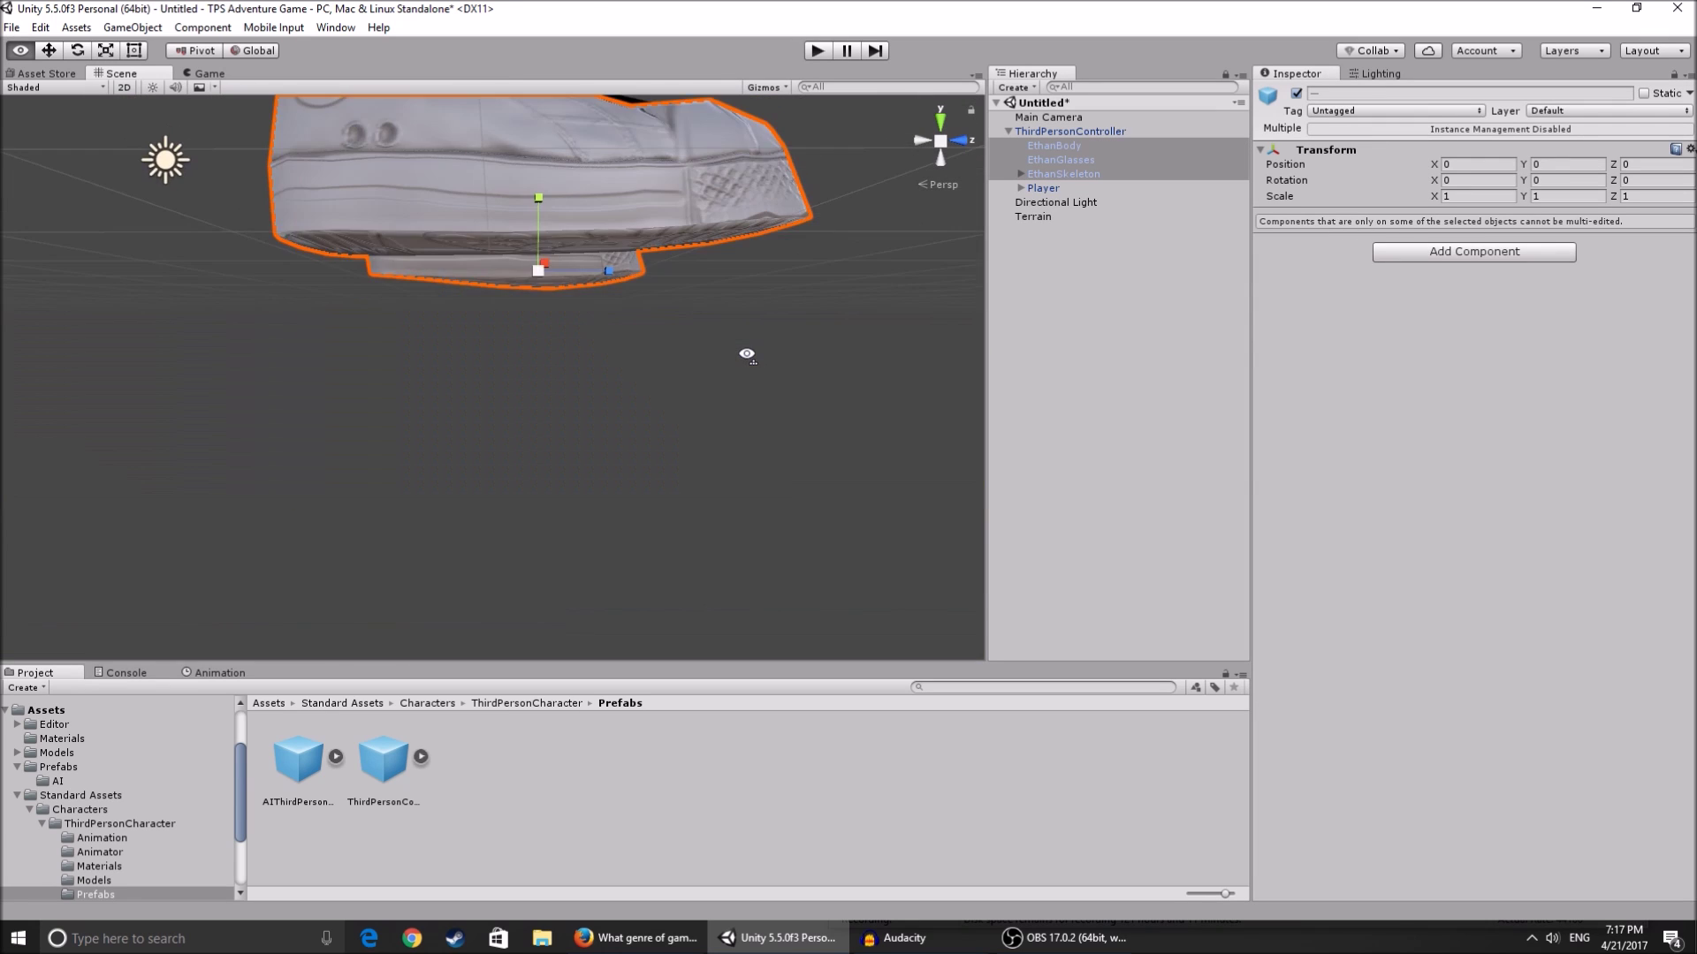
left_click_drag(747, 354, 585, 374, "alt")
key("ctrl+z")
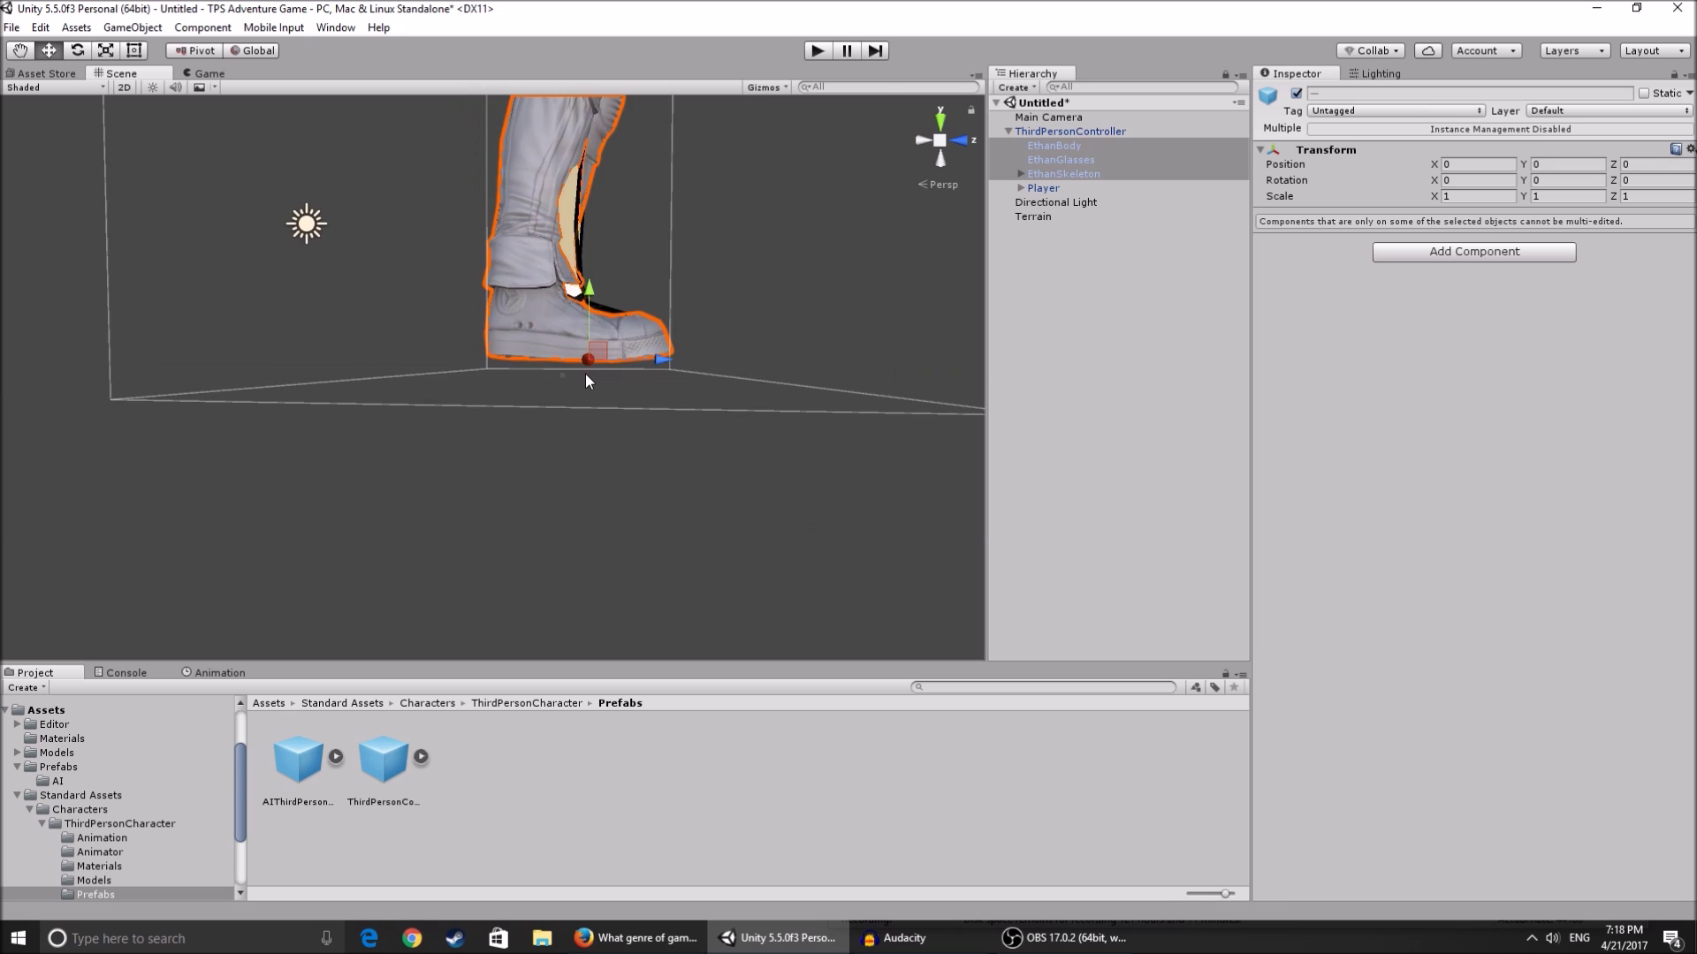
middle_click_drag(585, 374, 555, 440)
scroll(555, 440, "up", 5)
scroll(555, 441, "down", 6)
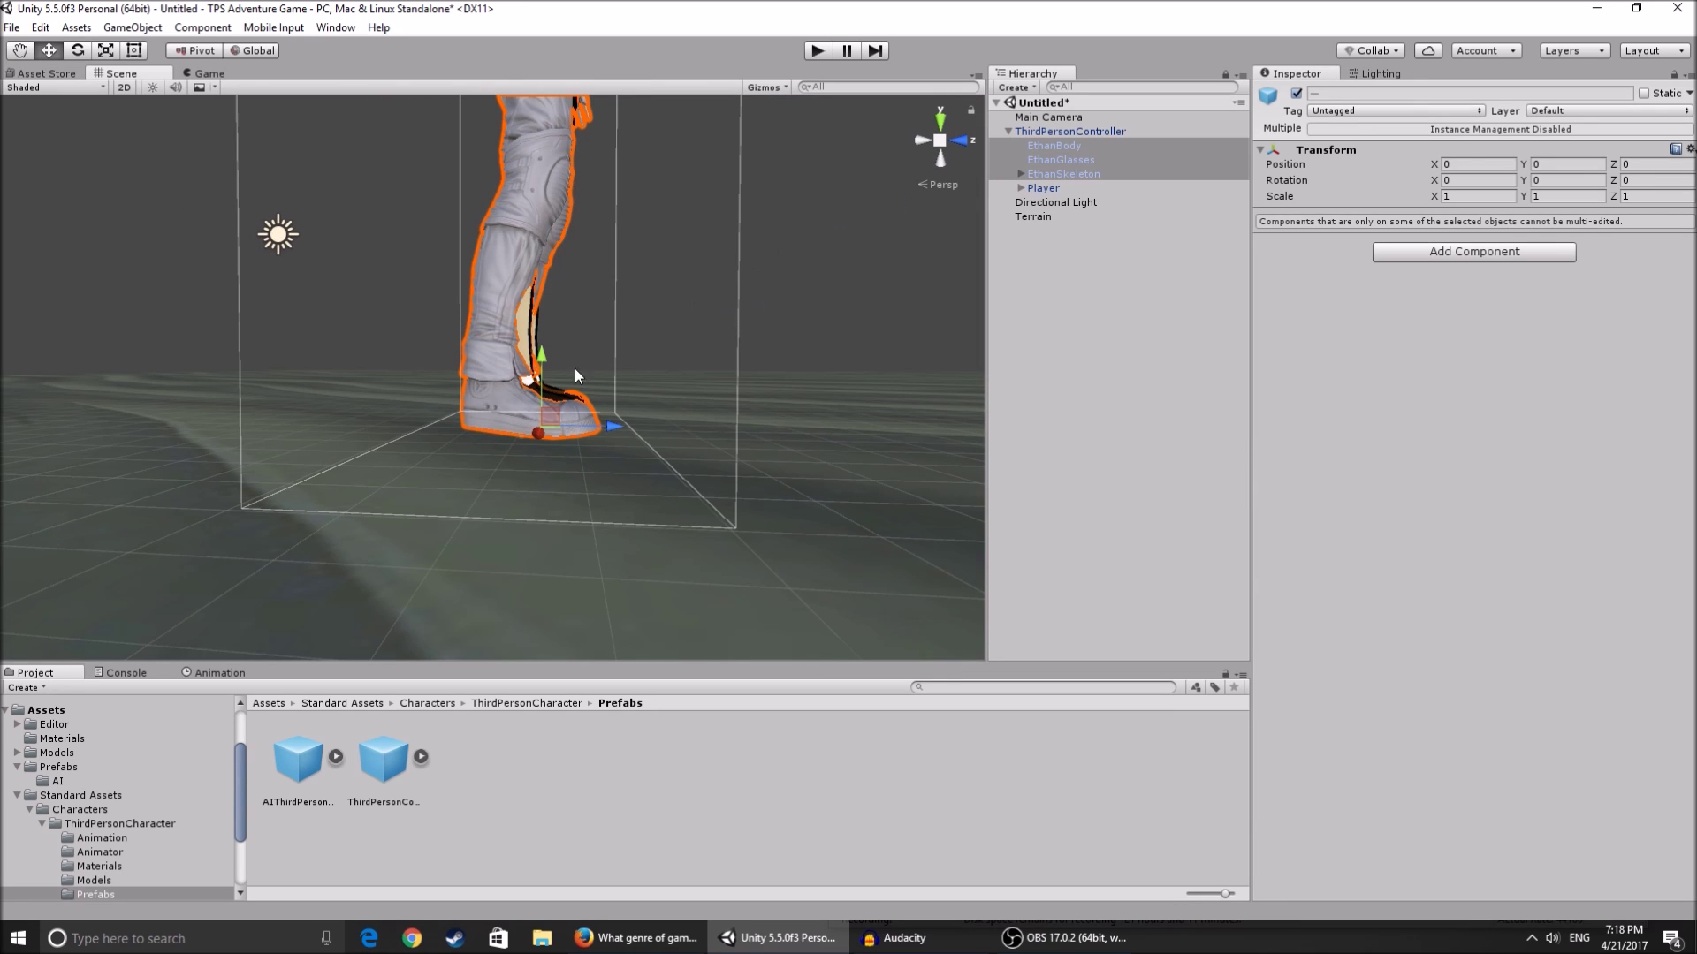
- Remove EthanBody, EthanGlasses and EthanSkeleton from the scene and select ThirdPersonController with the whole character in view
key("Delete")
left_click(792, 501)
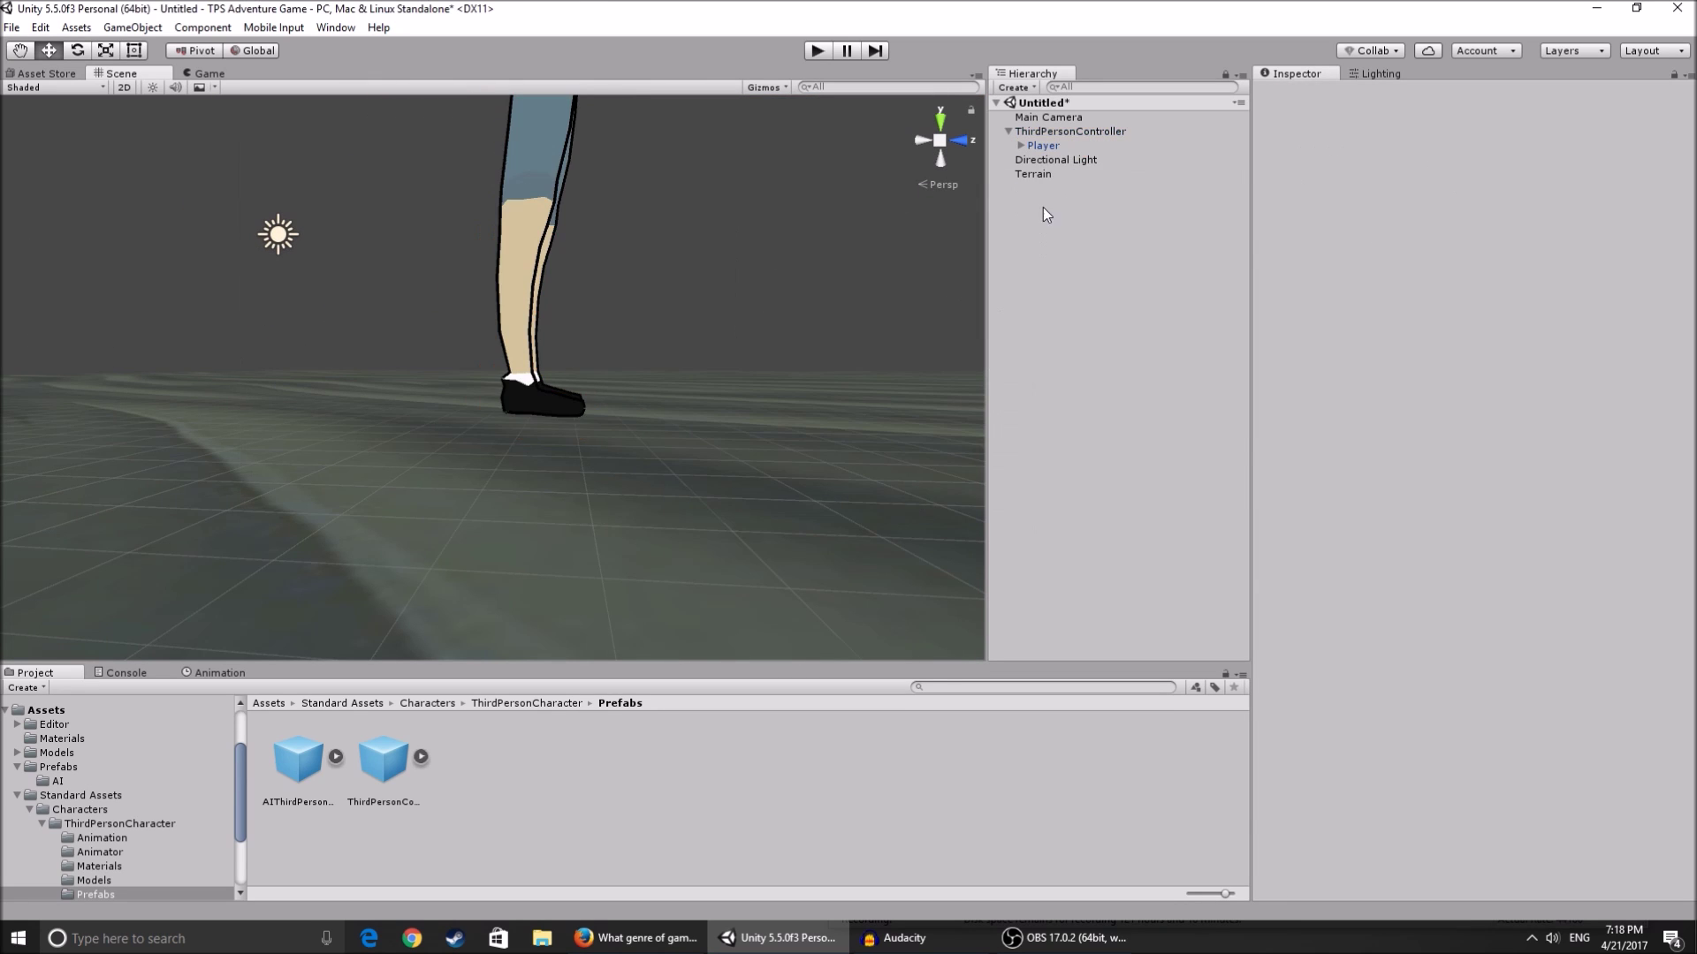
left_click(1052, 159)
left_click(1048, 149)
right_click_drag(703, 364, 728, 390)
scroll(730, 386, "up", 5)
scroll(728, 390, "down", 5)
left_click_drag(480, 284, 323, 340)
double_click(1064, 133)
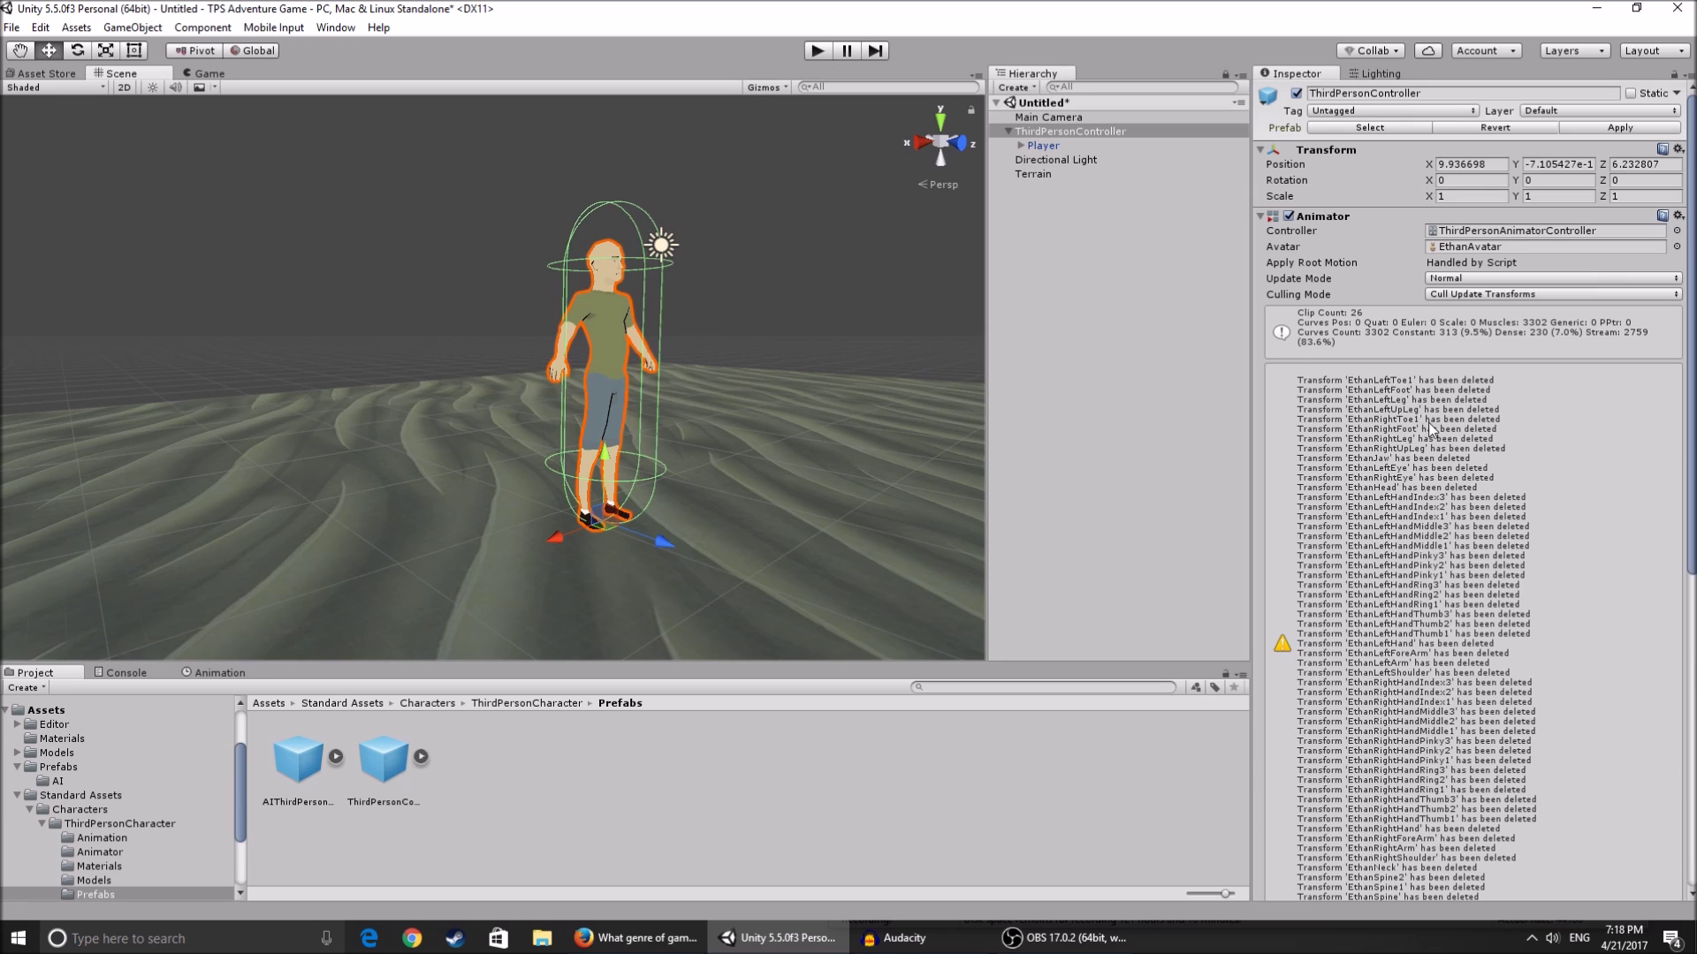
- Review the ThirdPersonController's components and examine how its capsule collider surrounds the character from the side
scroll(1414, 393, "down", 6)
scroll(1424, 384, "down", 6)
scroll(1424, 384, "up", 11)
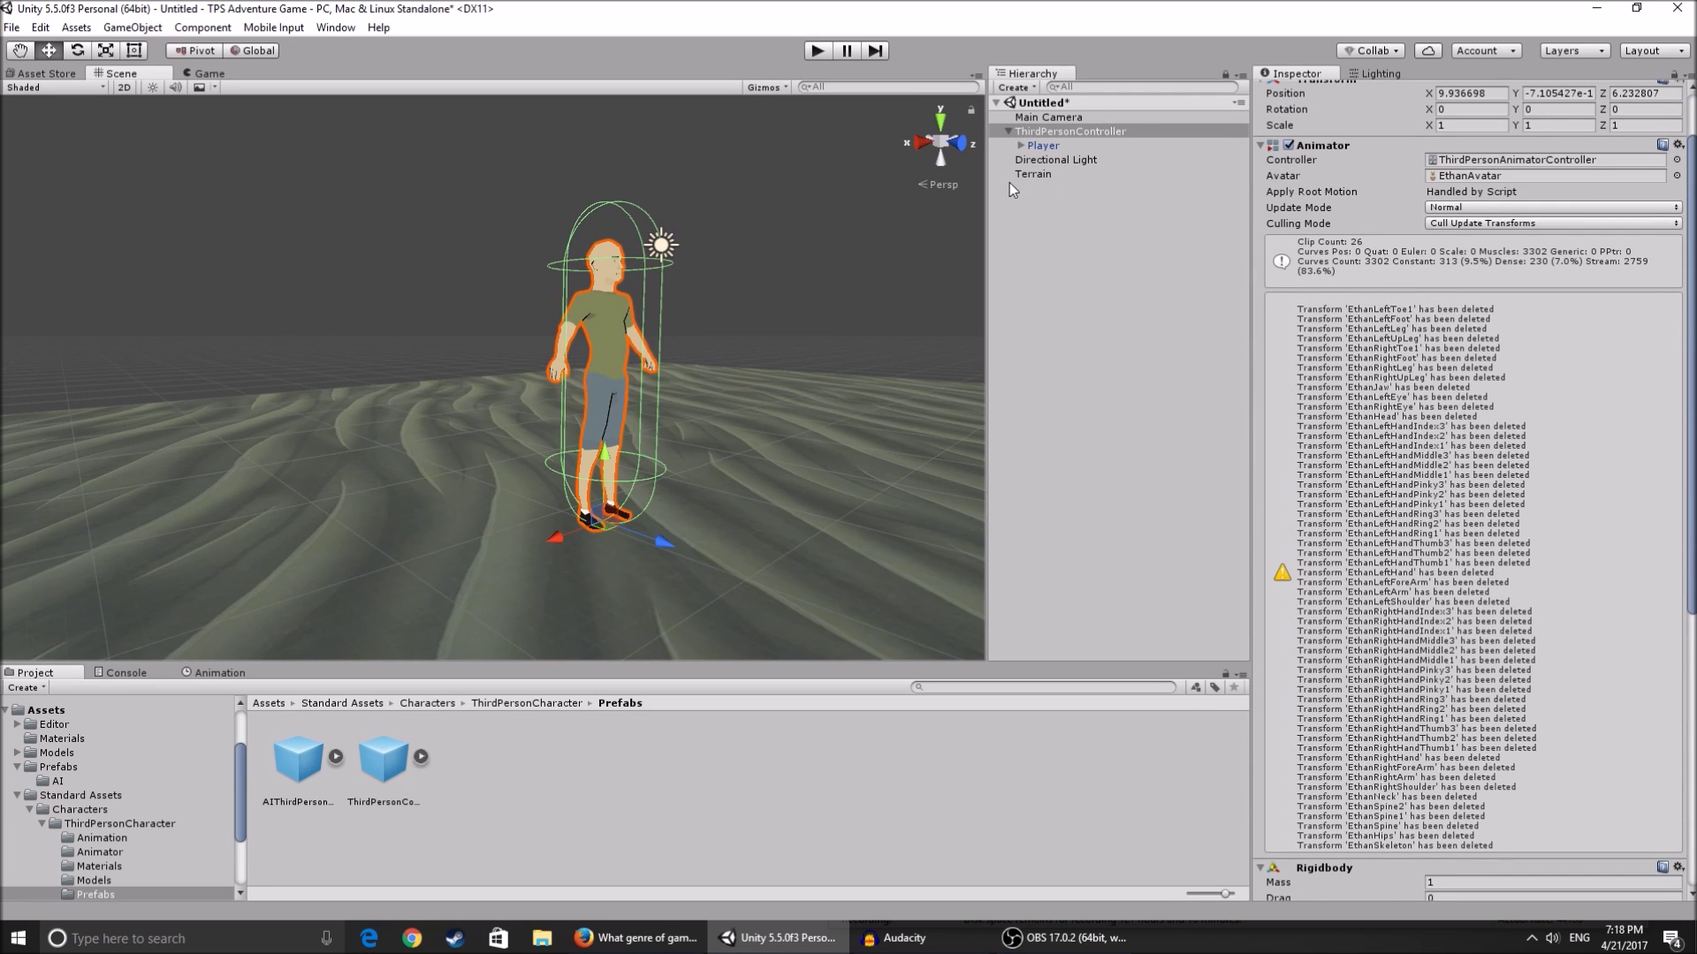
right_click_drag(633, 289, 810, 359)
key("a")
key("w")
key("s")
key("a")
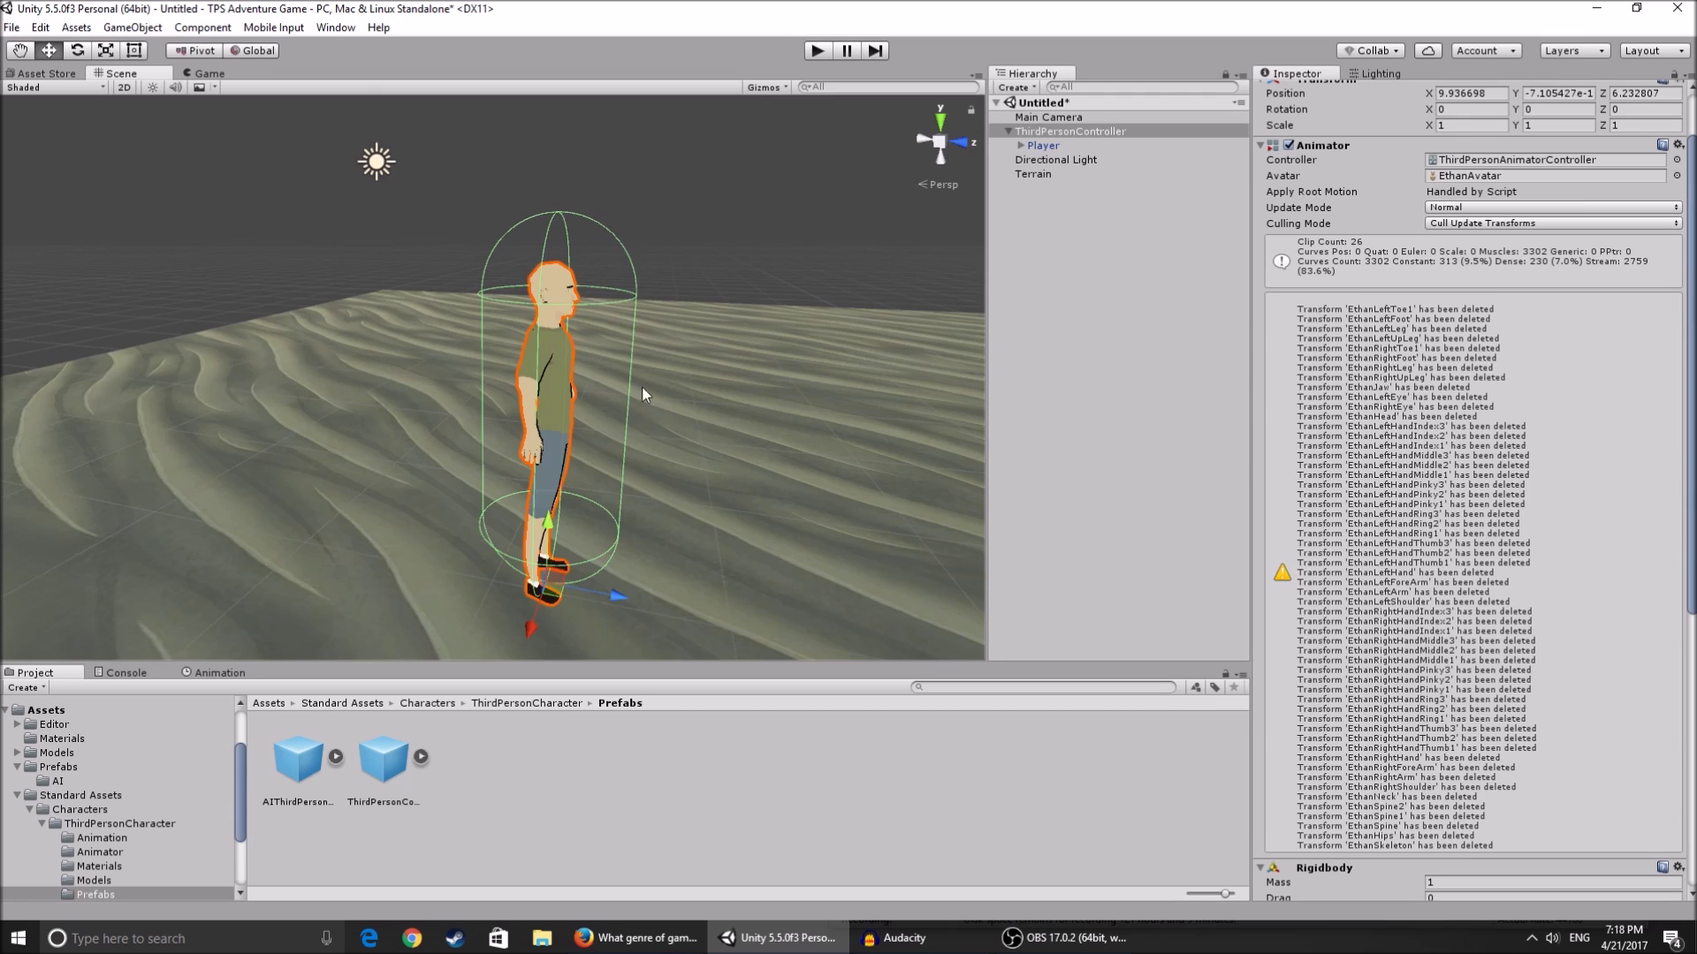
key("w")
right_click_drag(642, 388, 710, 399)
key("s")
- Try shifting the Capsule Collider's Center Y, and undo the change
scroll(1414, 555, "down", 9)
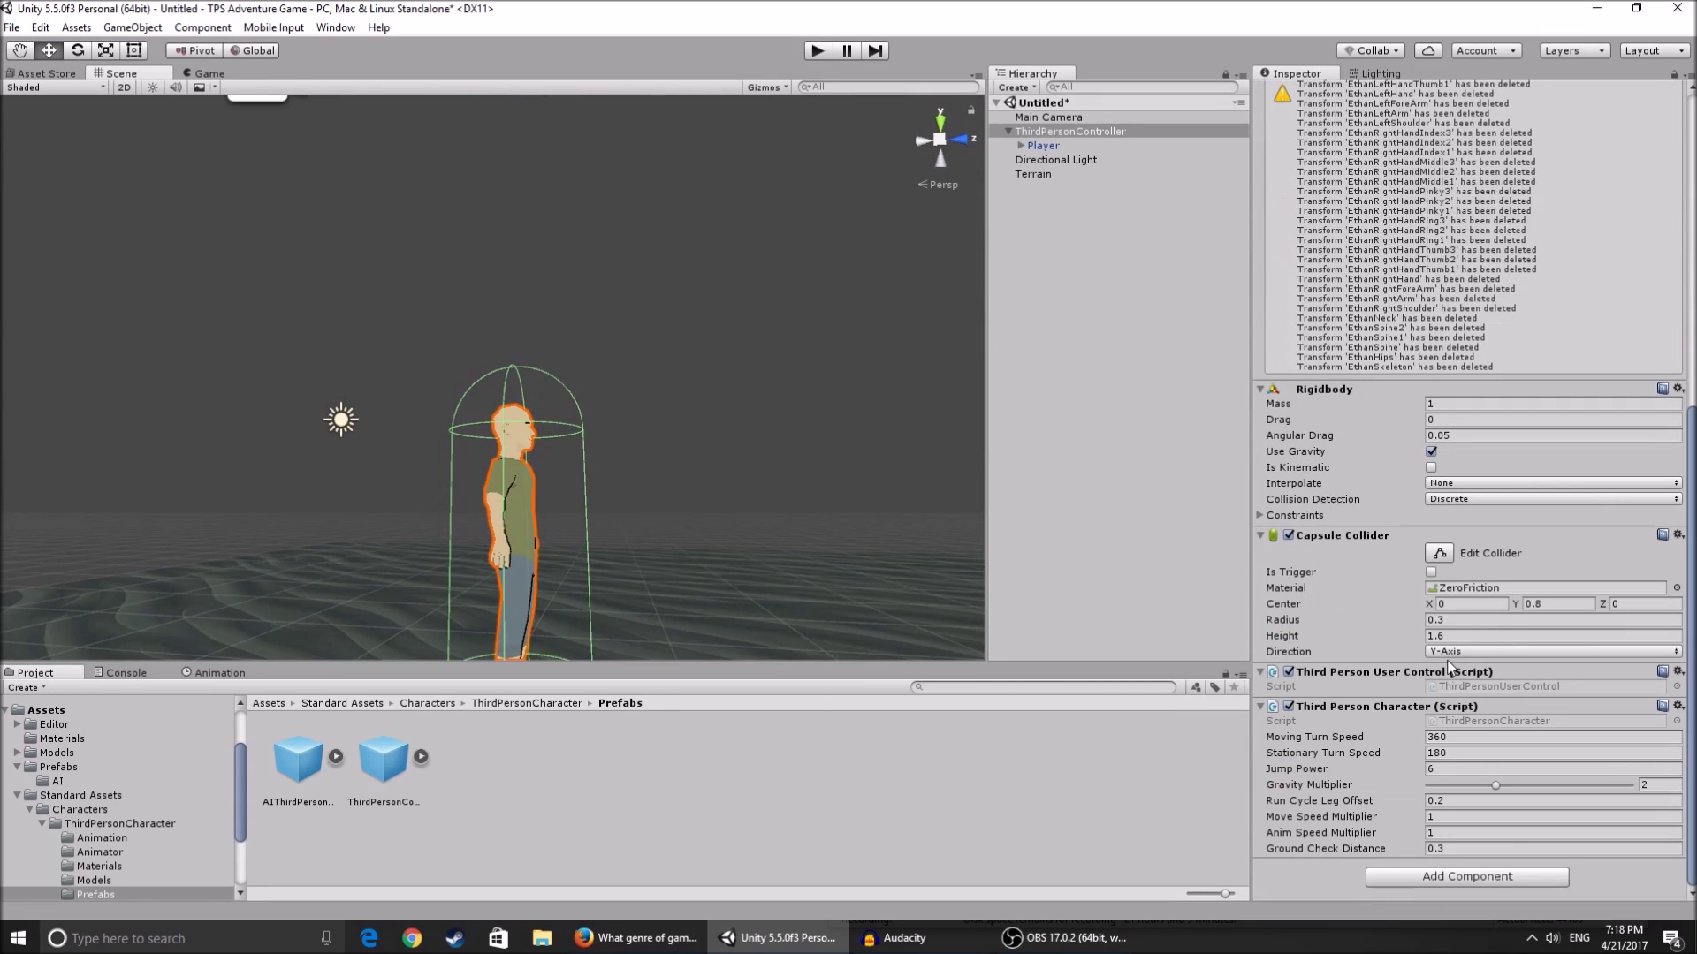
left_click(1520, 608)
left_click_drag(1513, 610, 1511, 608)
right_click_drag(707, 366, 769, 497)
key("w")
key("s")
key("ctrl+z")
key("w")
key("s")
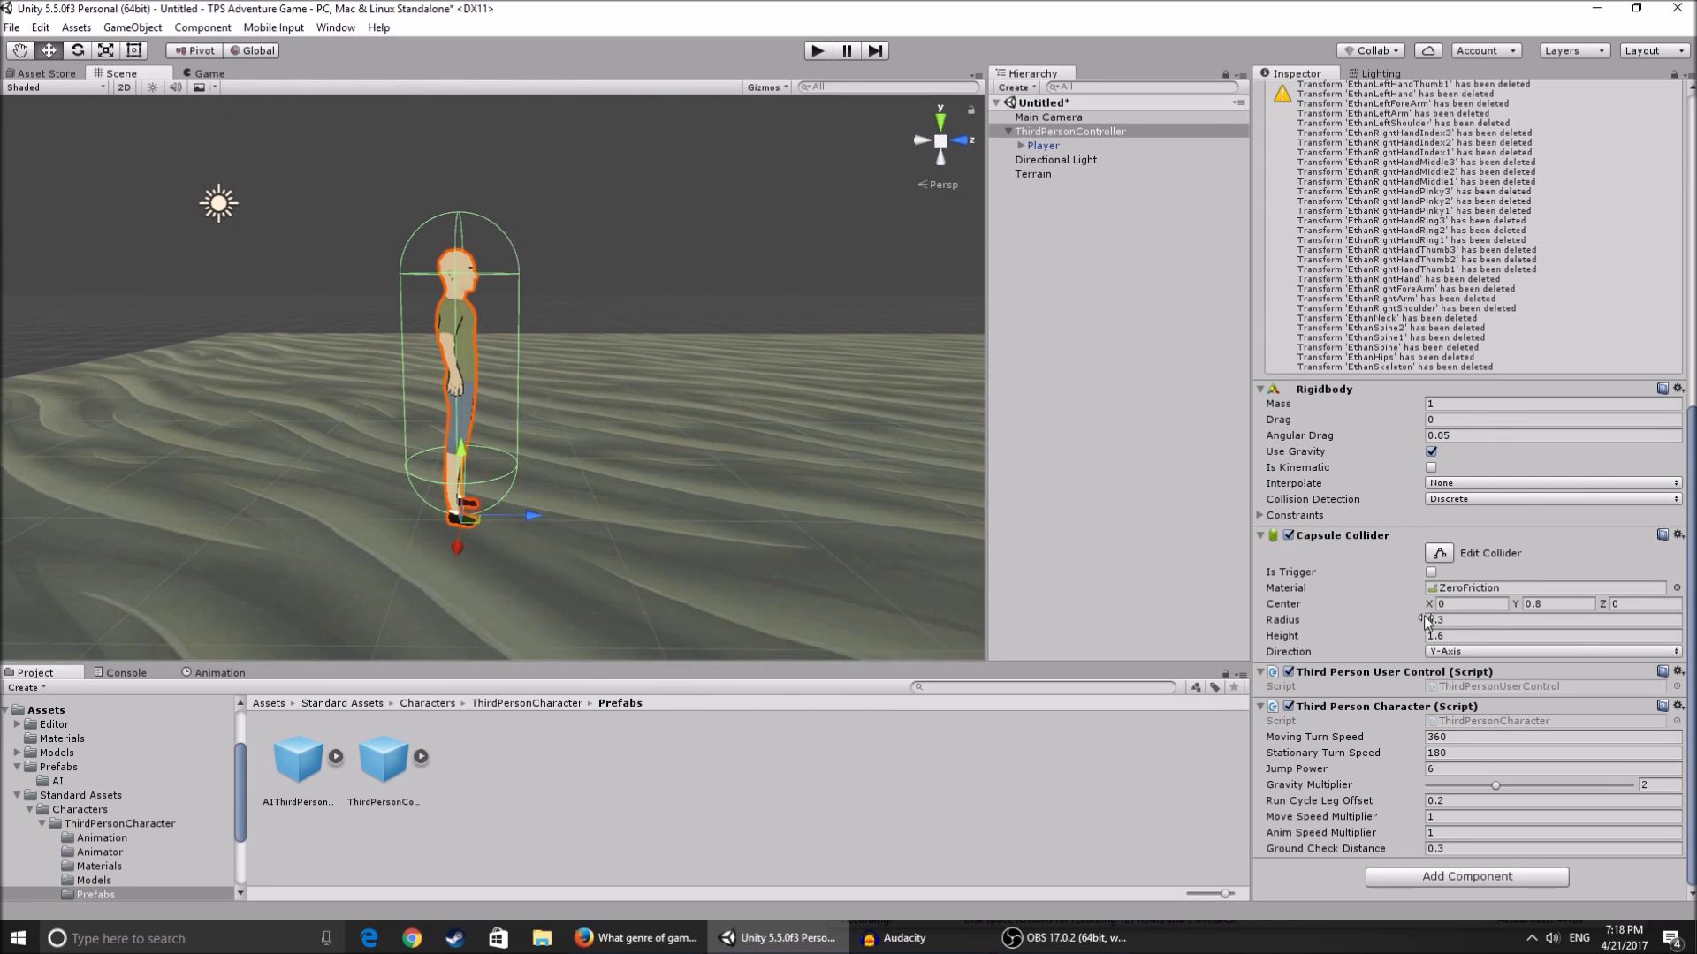
- Set the Capsule Collider's height to 1.35
left_click(1454, 635)
type("1.")
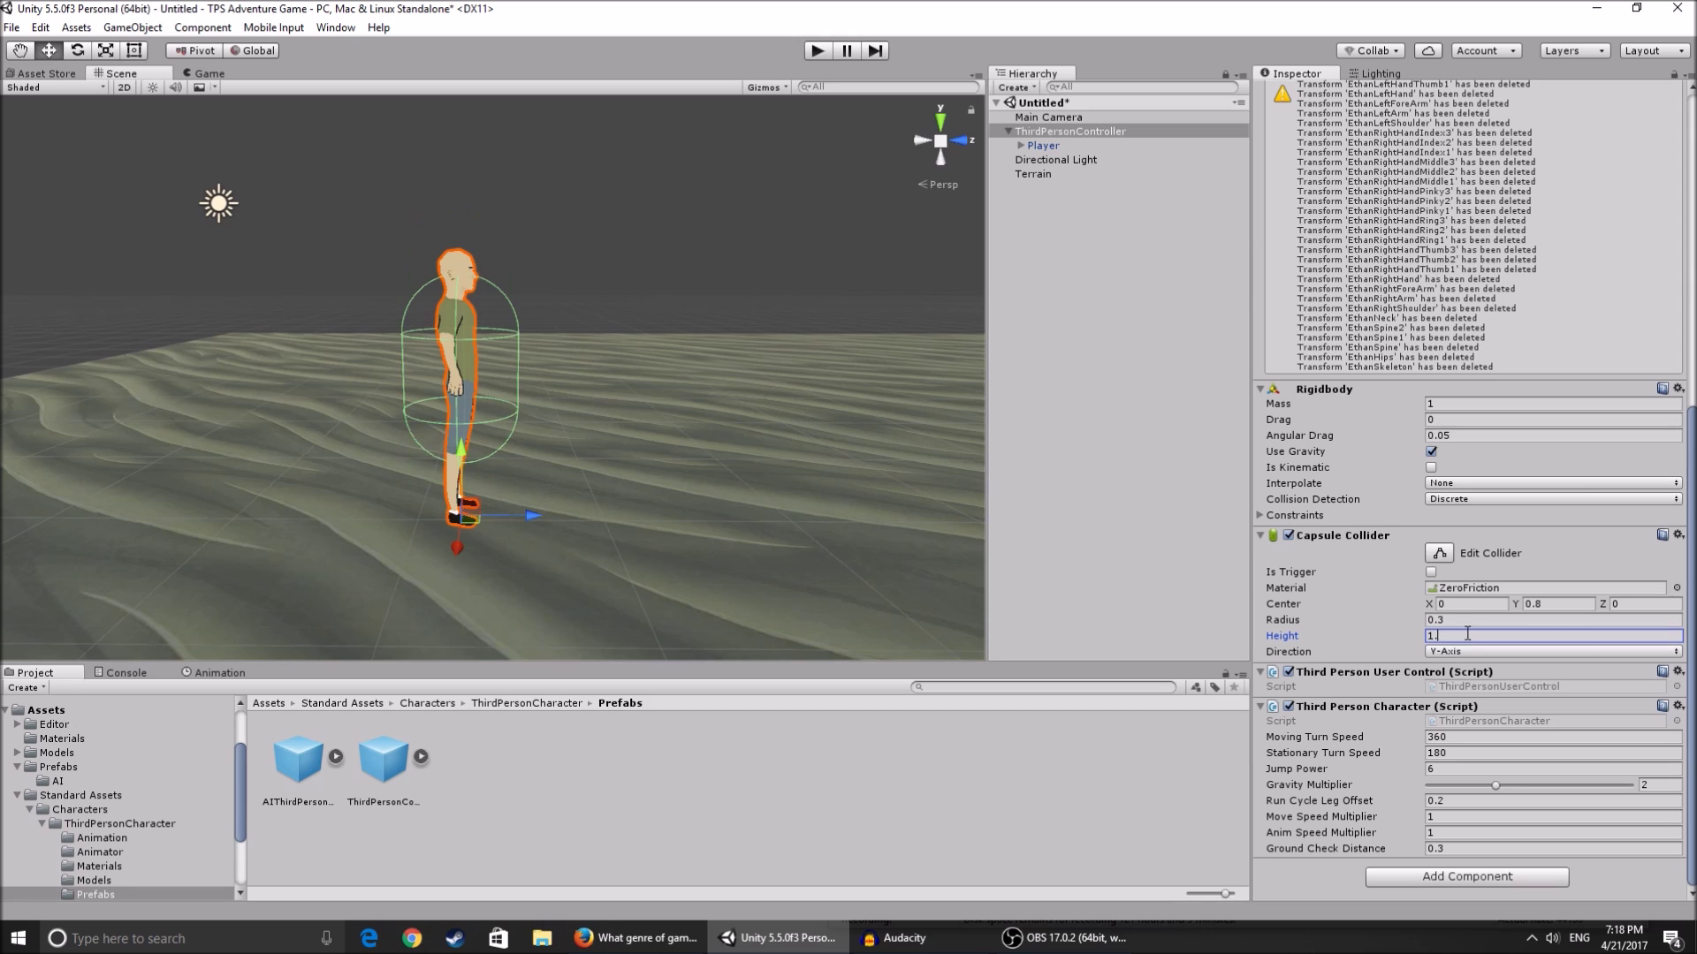
type("4")
key("BackSpace")
type("3")
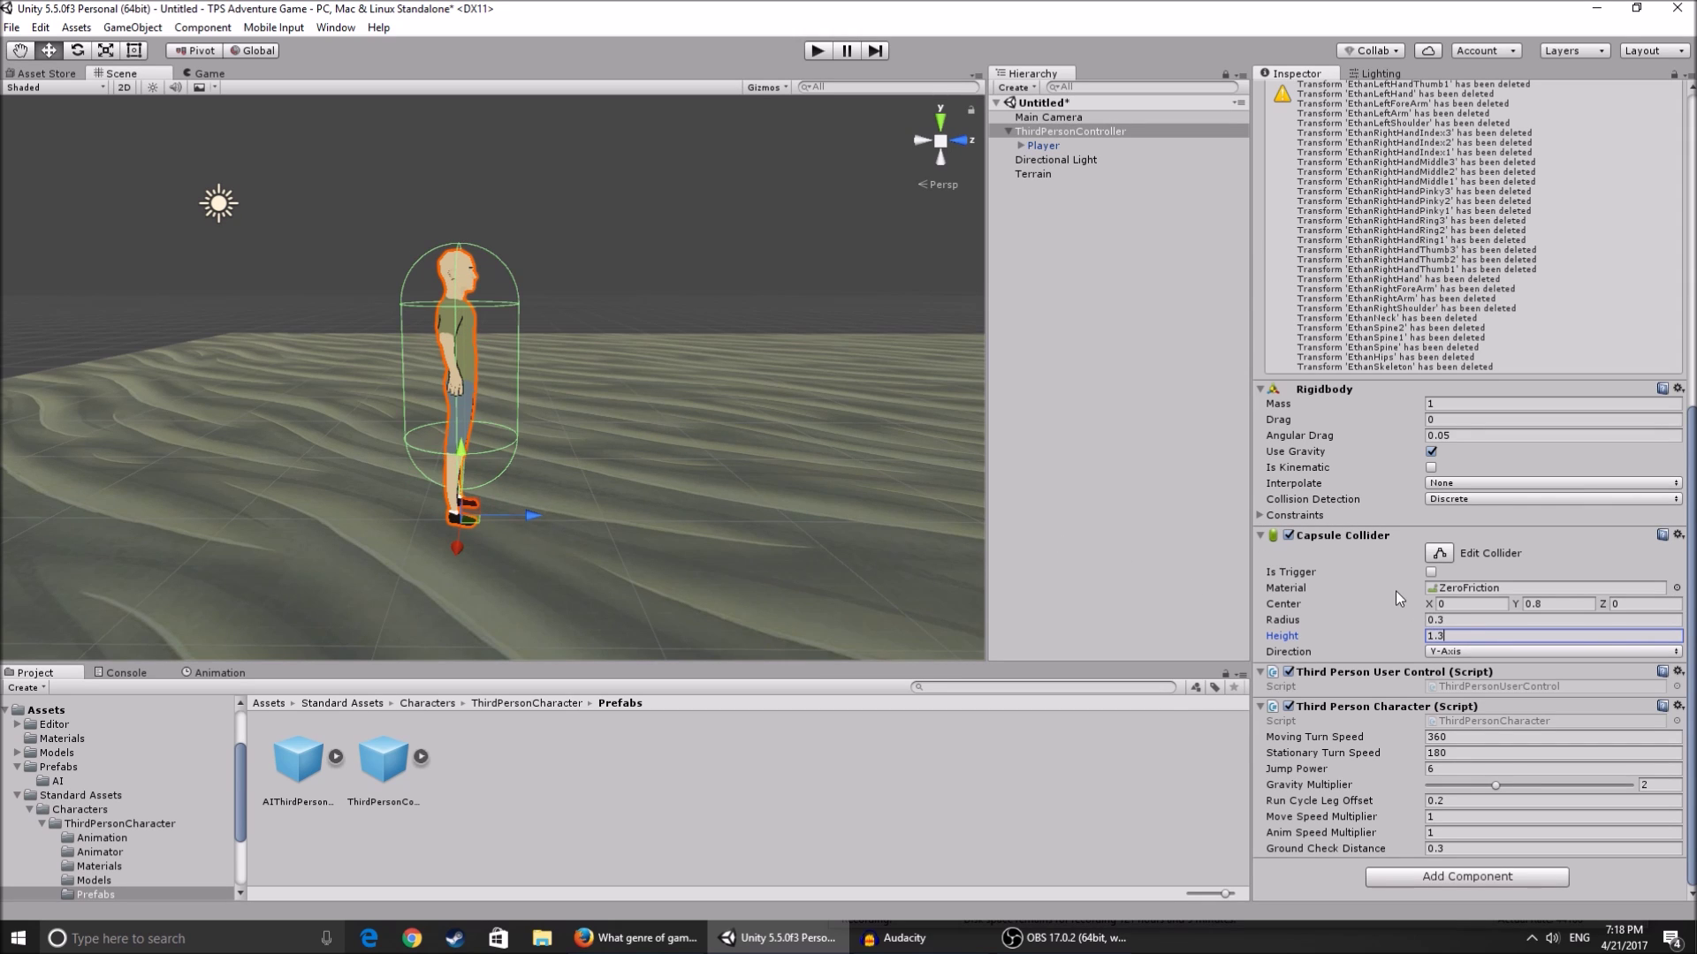
type("5")
right_click_drag(703, 446, 705, 411)
key("w")
- Set the Capsule Collider's Center Y to 0.69 while comparing its lower end with the character's feet
left_click_drag(1519, 605, 1512, 607)
right_click_drag(647, 466, 647, 501)
left_click_drag(647, 501, 651, 441, "alt")
scroll(651, 441, "up", 5)
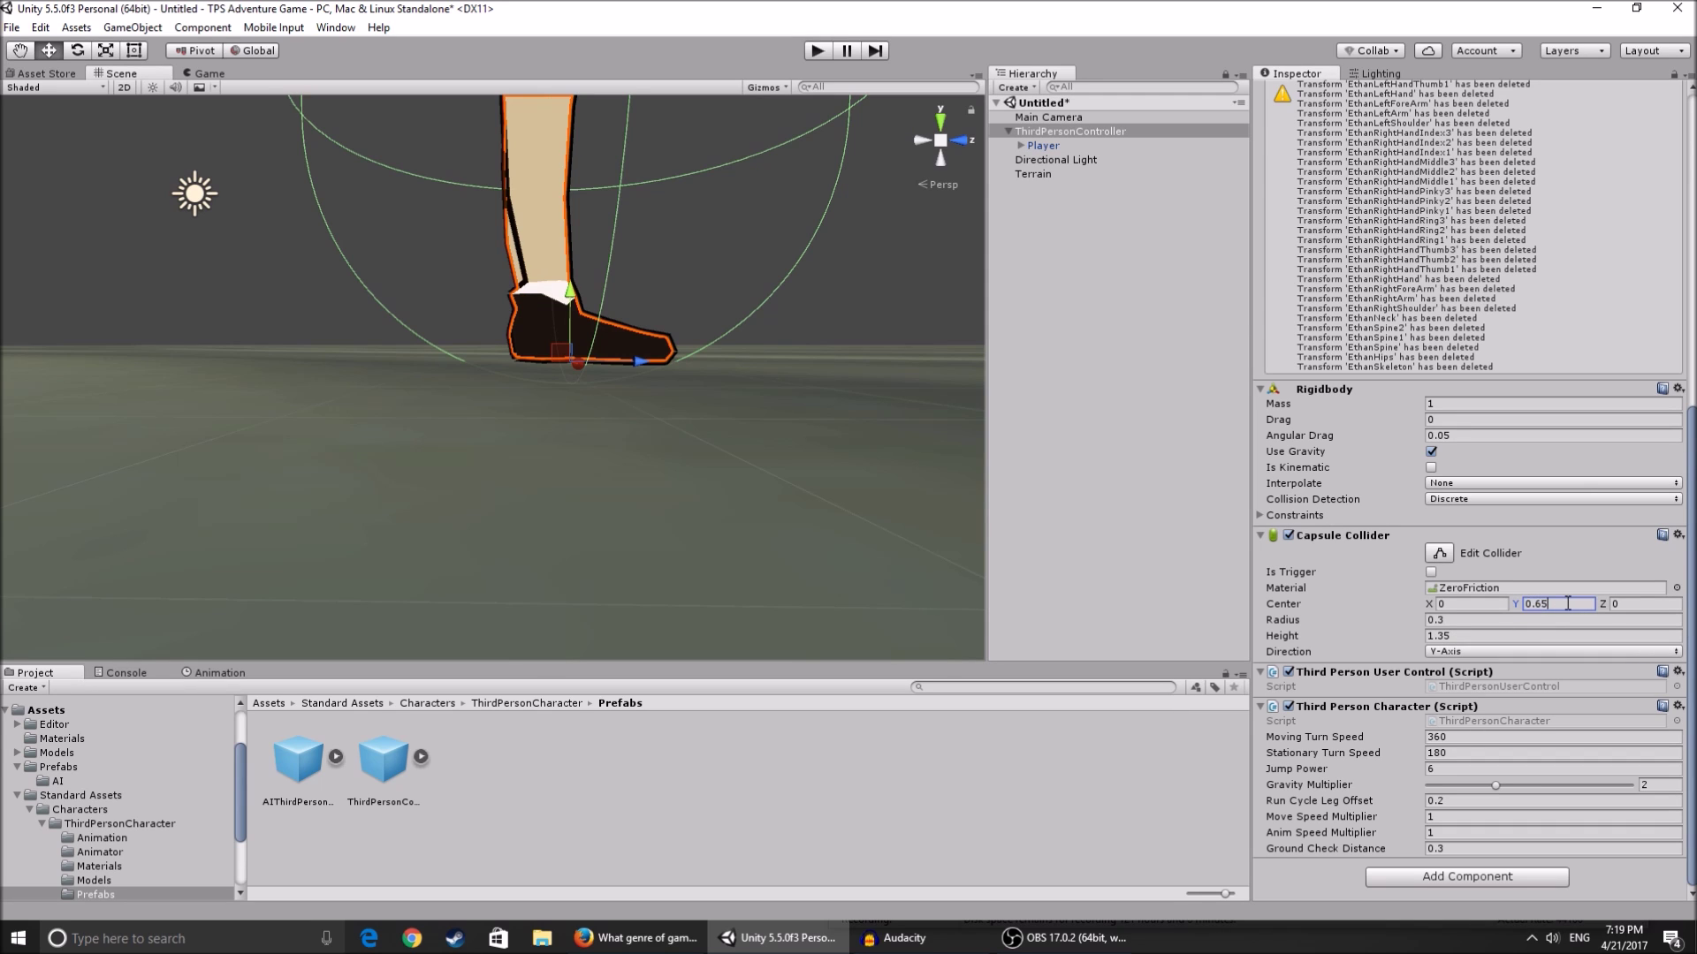
key("BackSpace")
key("BackSpace")
type("7")
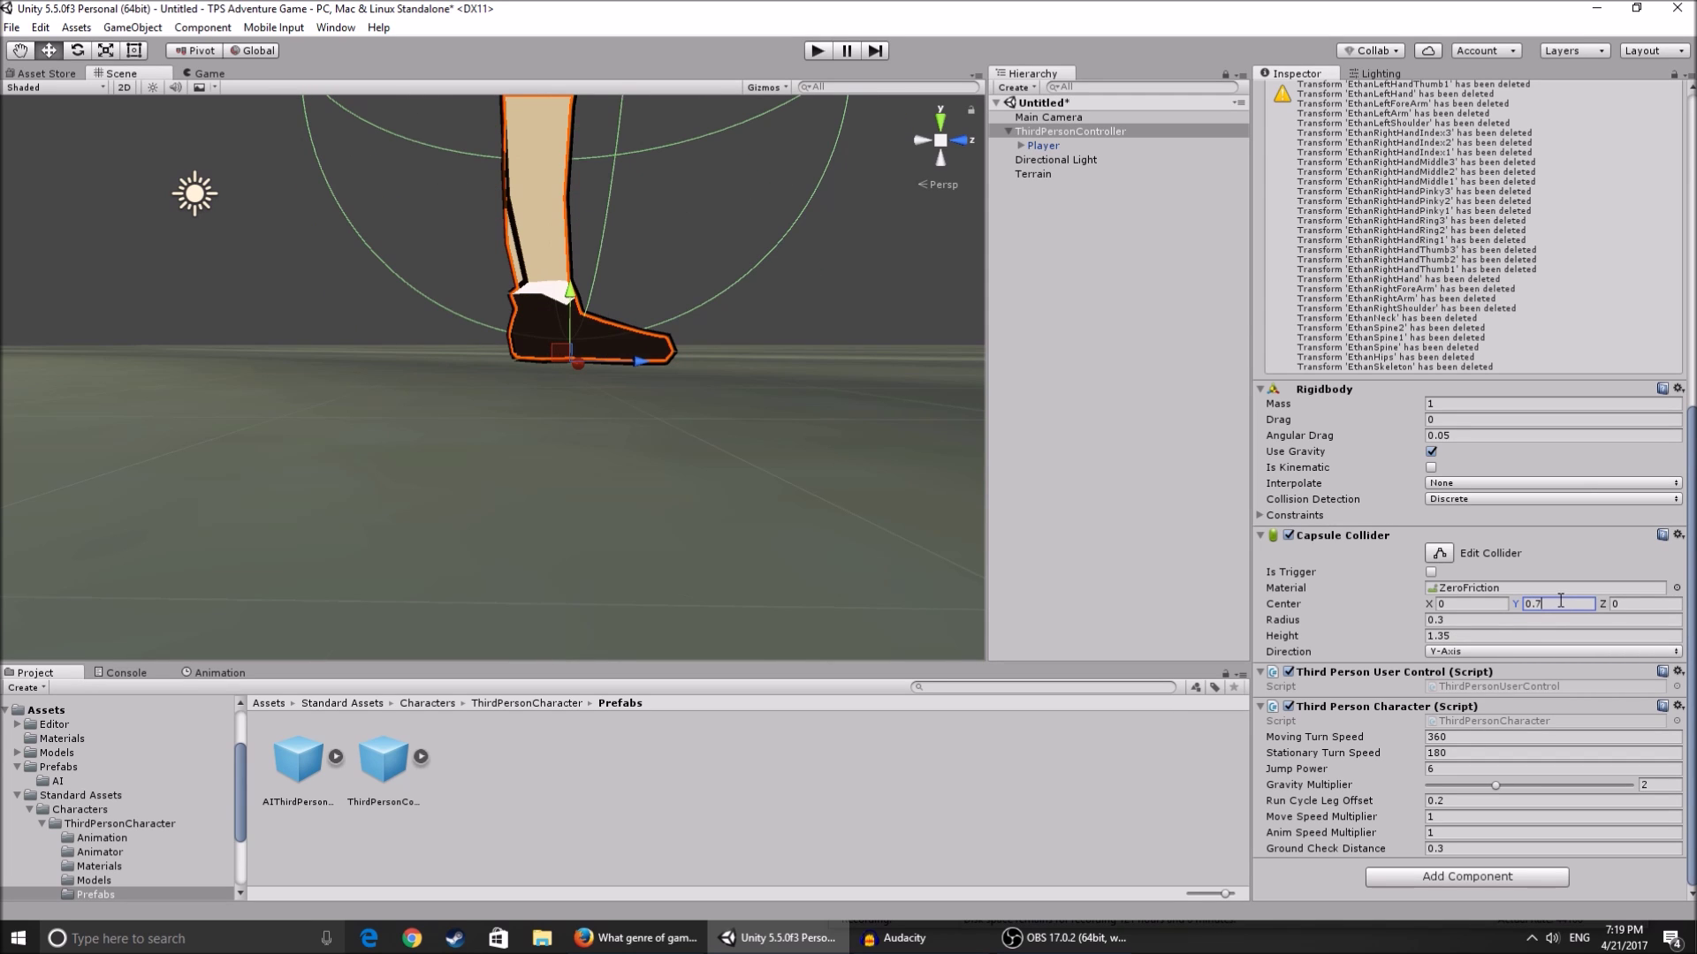
key("BackSpace")
type("68")
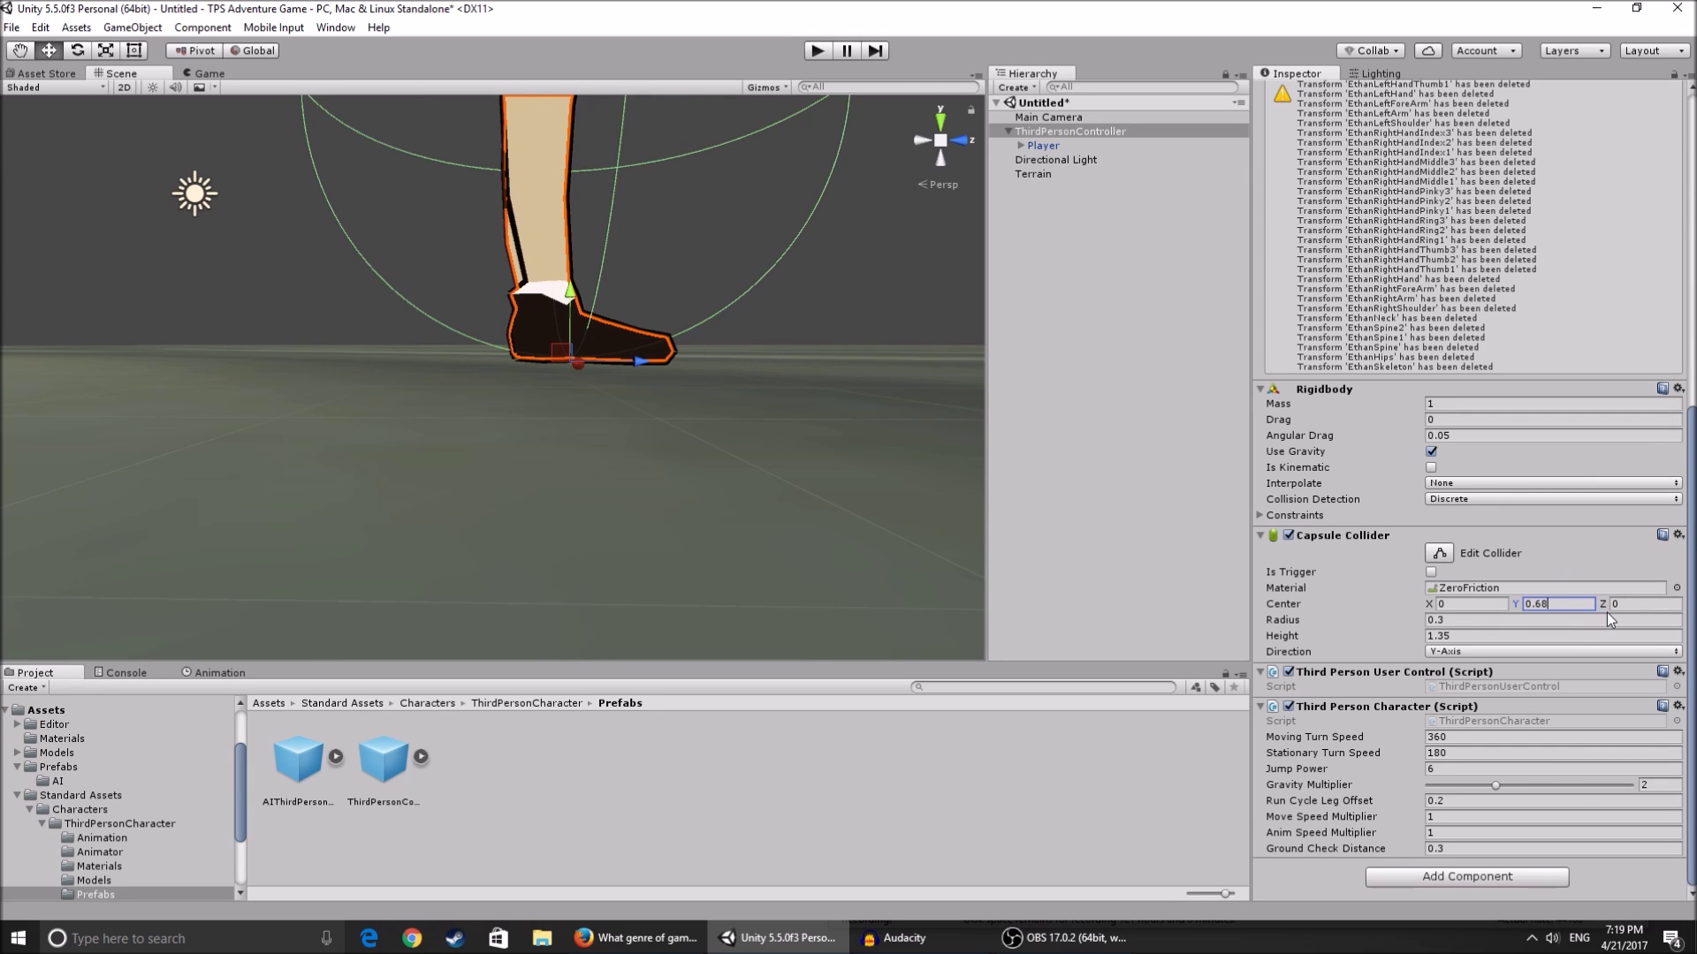
key("BackSpace")
type("9")
- Increase the Capsule Collider's height to 1.48 to cover the character's head
mouse_move(746, 477)
right_mouse_down()
mouse_move(697, 528)
mouse_move(693, 402)
mouse_move(767, 307)
mouse_move(745, 487)
mouse_move(704, 516)
mouse_move(714, 476)
right_mouse_up()
key("s")
key("w")
key("s")
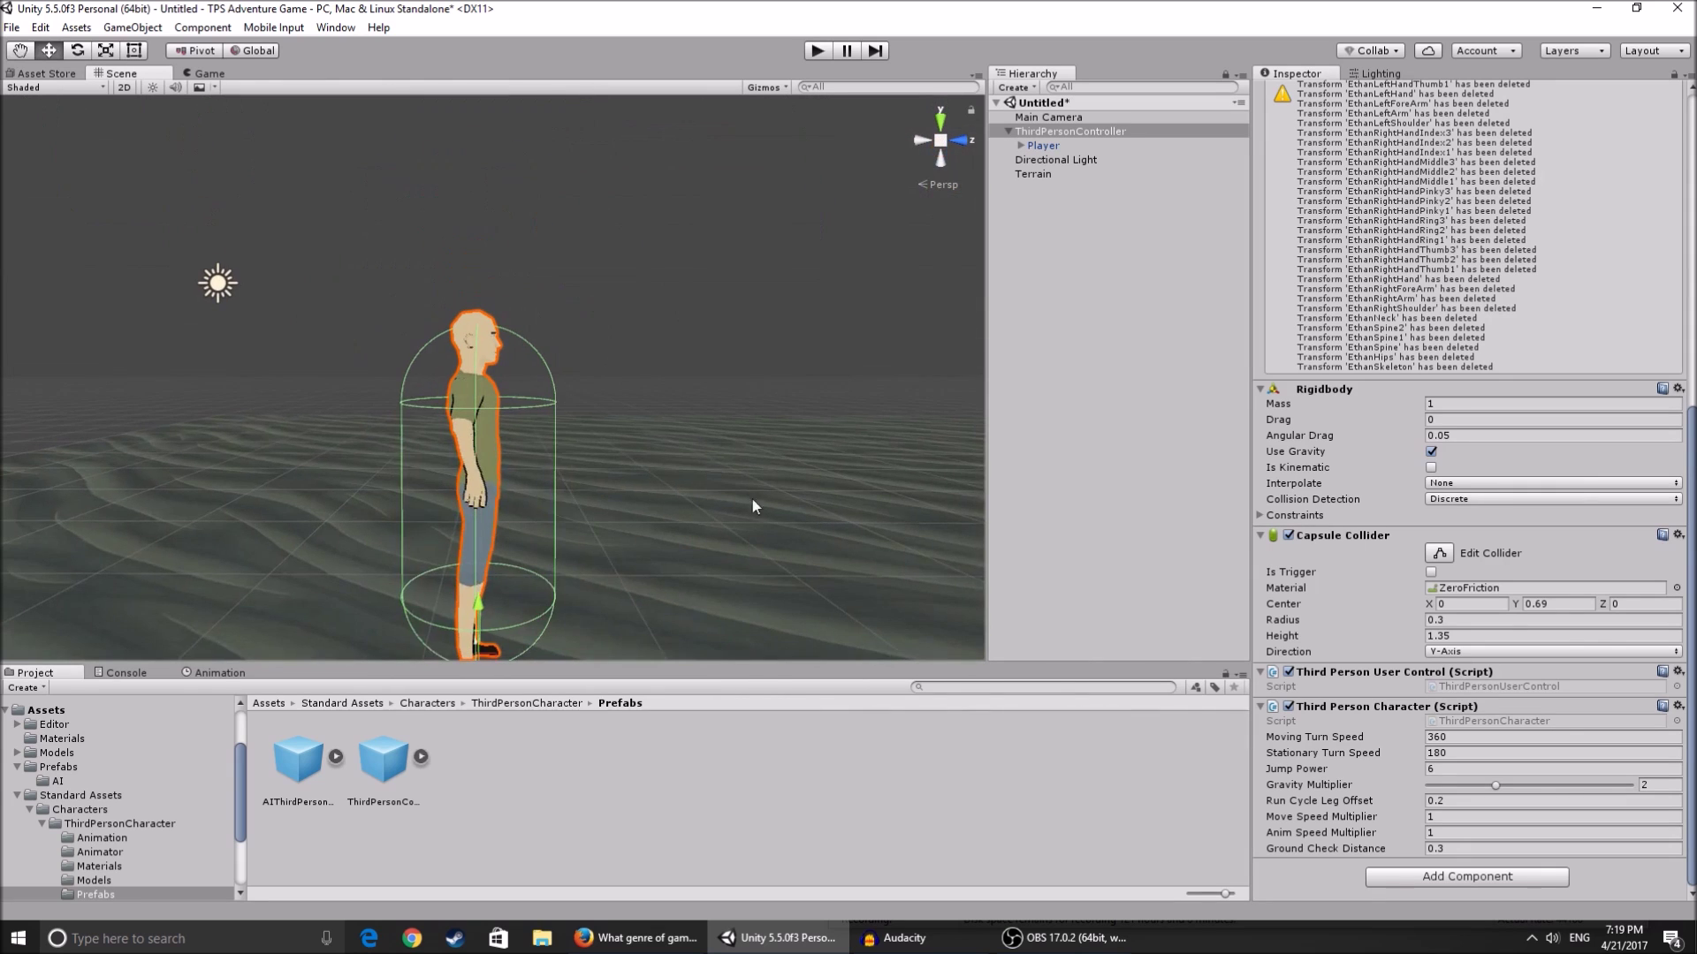
left_click(1420, 638)
left_click_drag(1420, 638, 1424, 638)
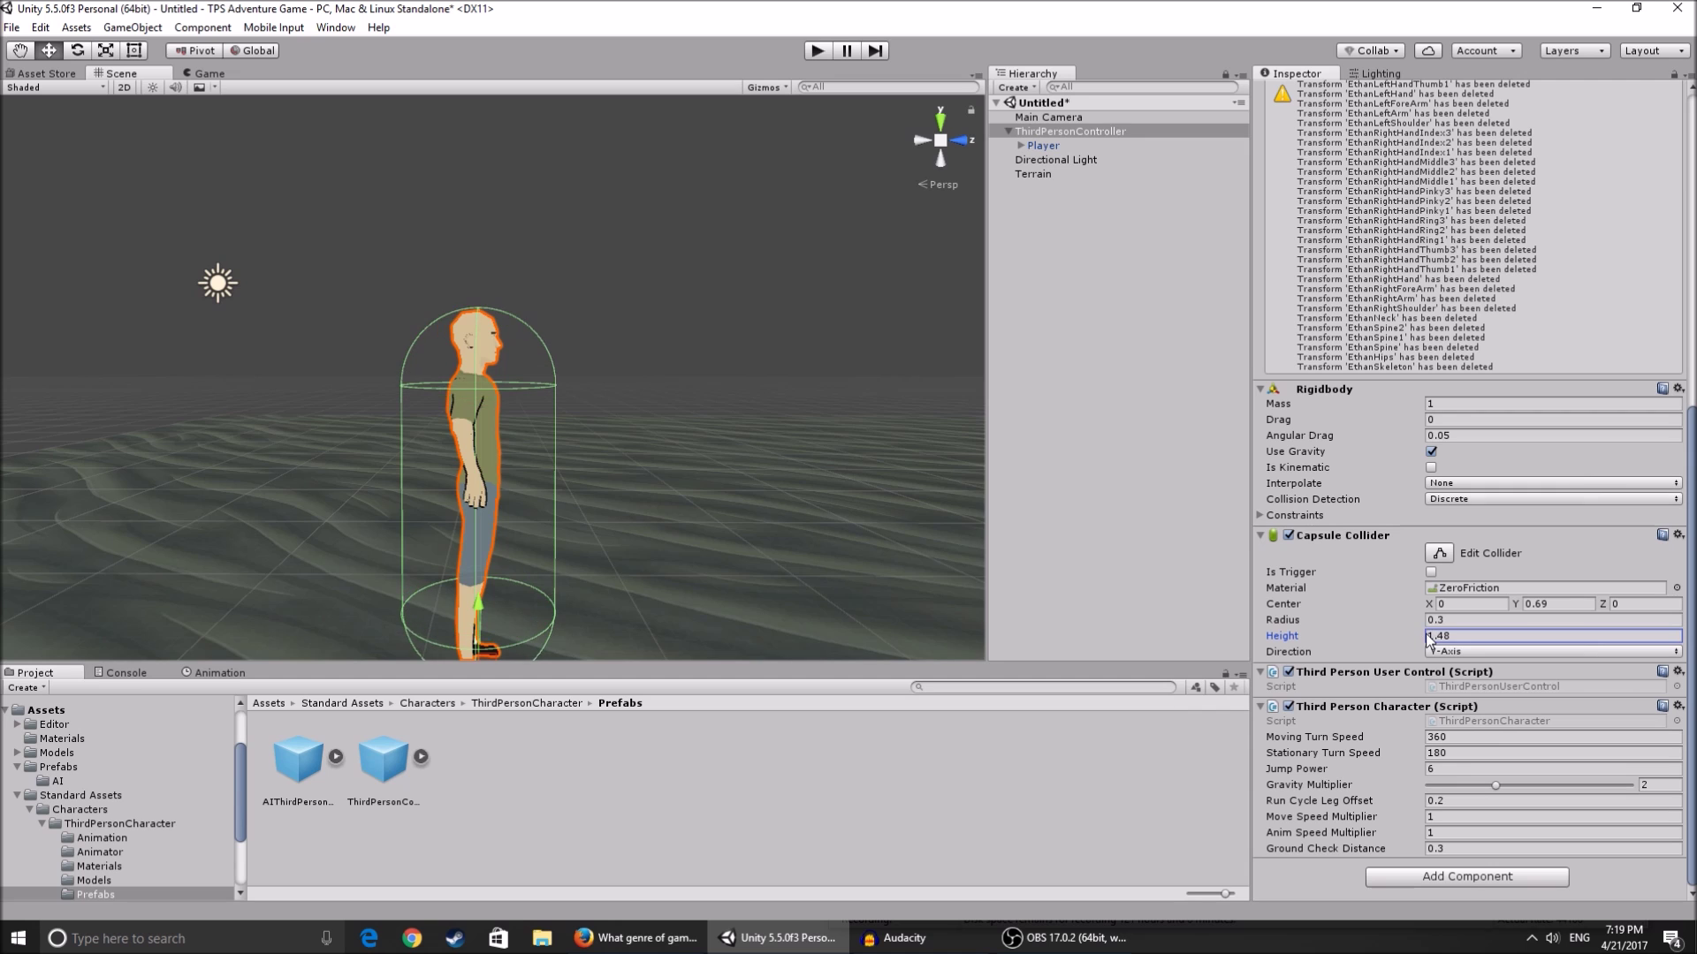
right_click_drag(539, 469, 534, 428)
key("w")
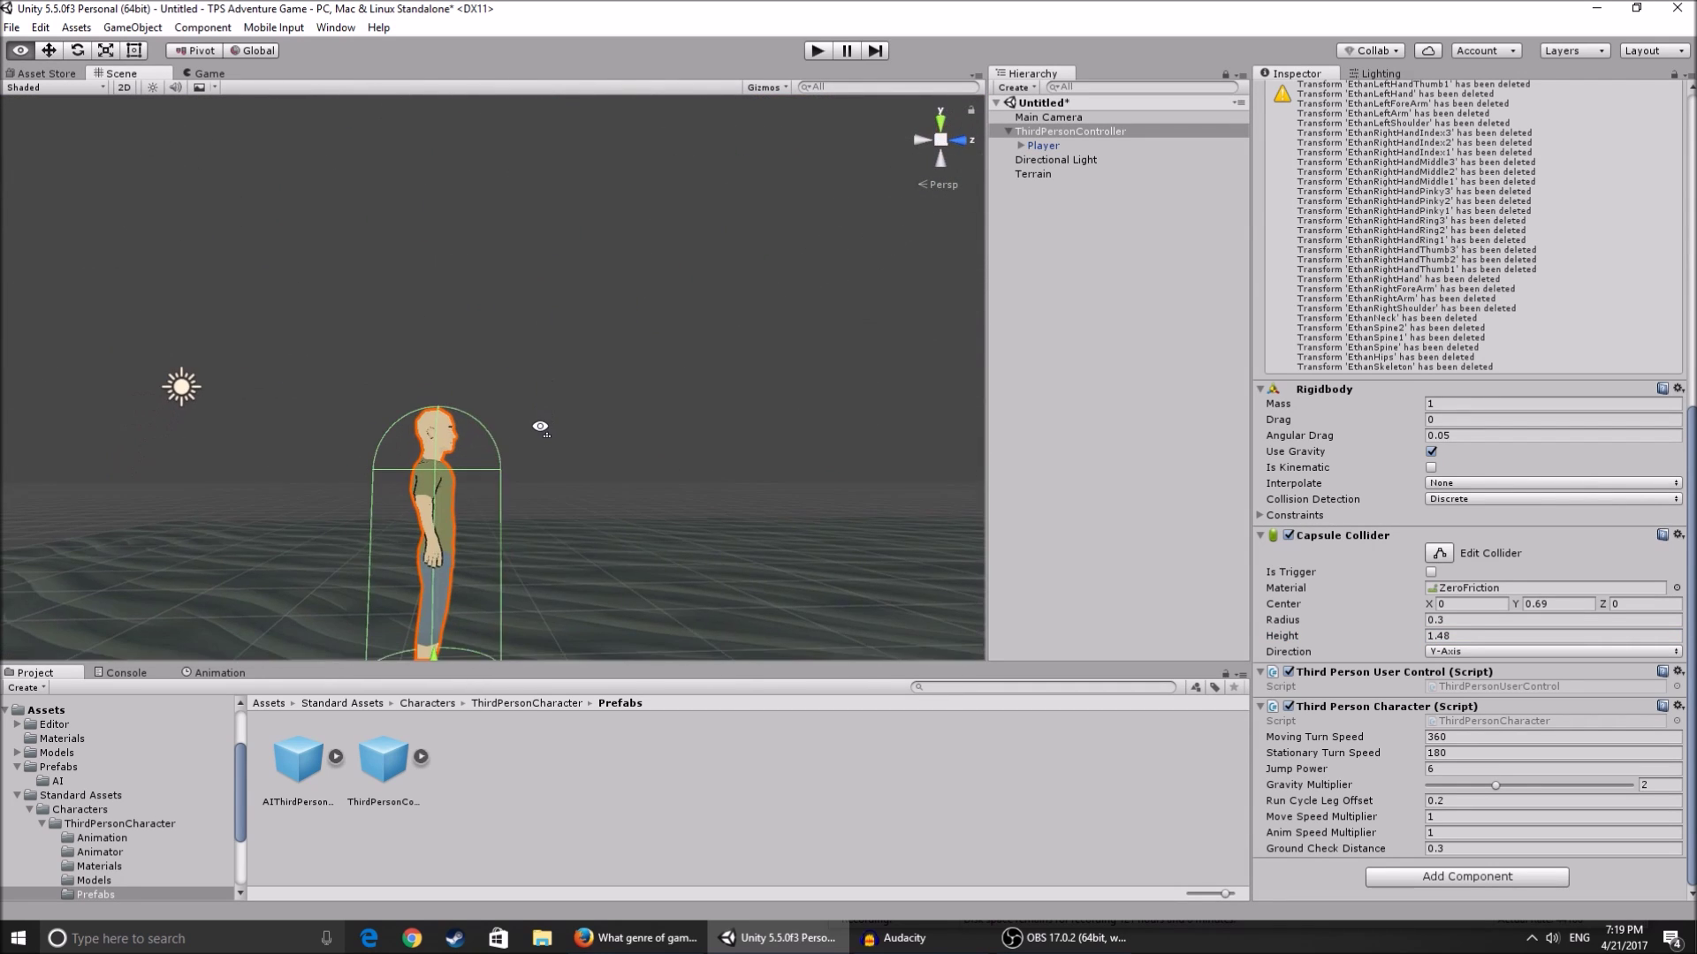
- Set the Capsule Collider's height to 1.5 and its Center Y to 0.73
left_click(1474, 638)
type("1.")
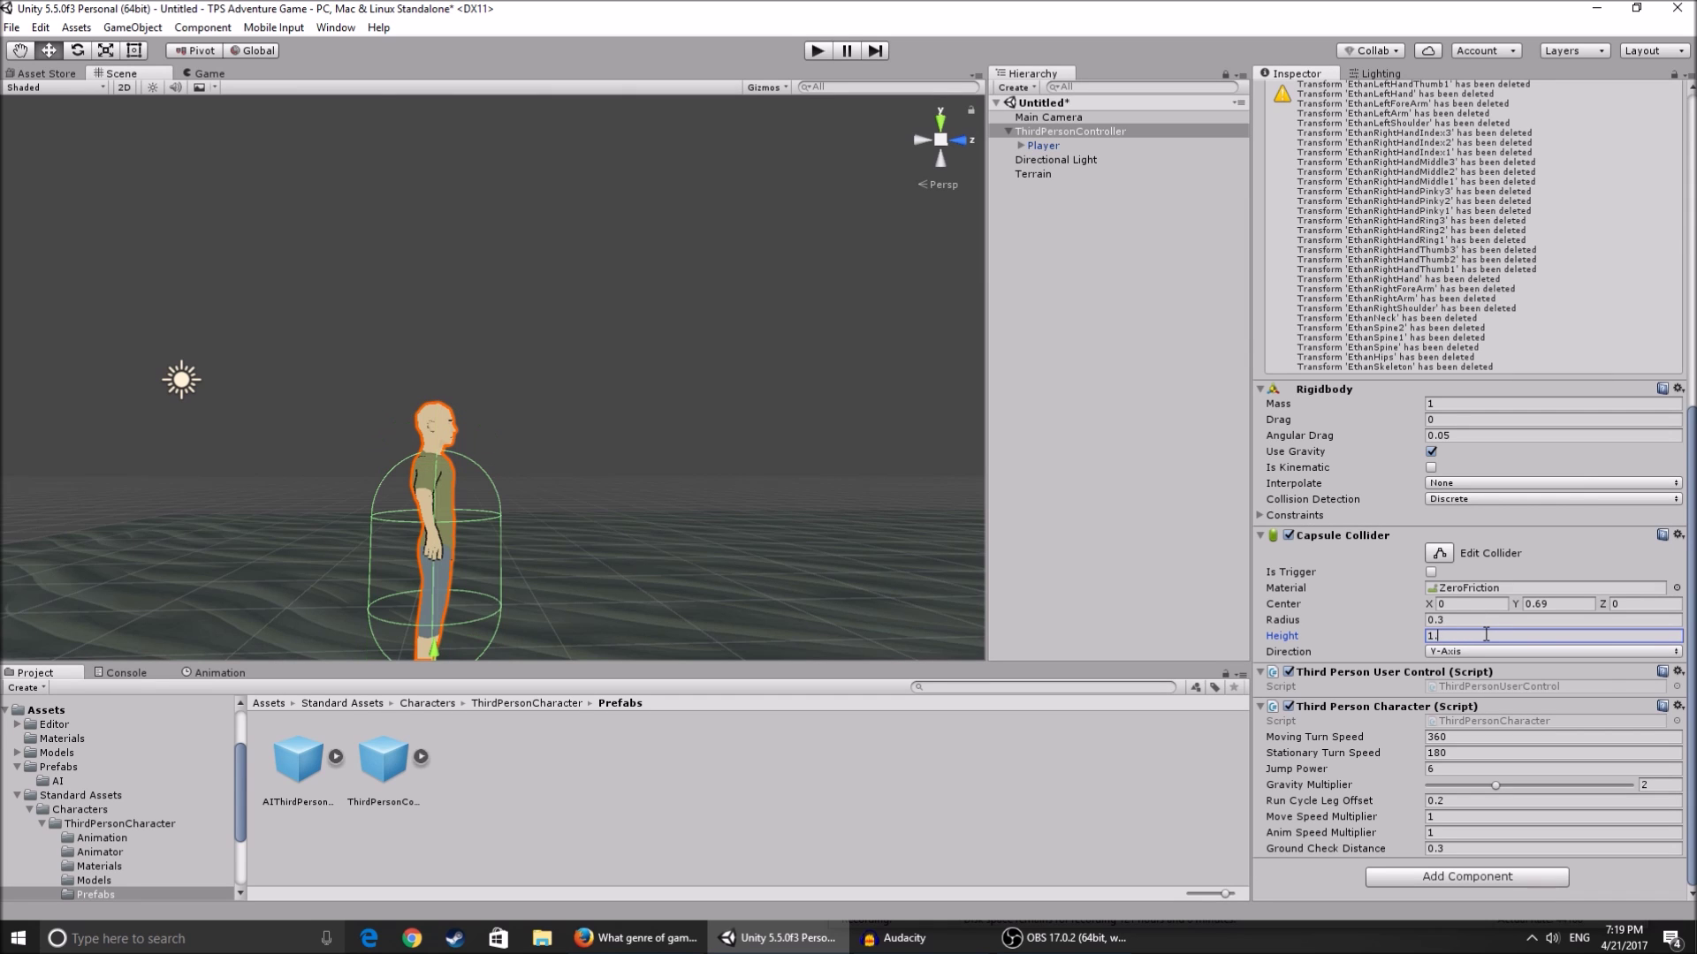
type("5")
right_click_drag(566, 476, 556, 534)
key("w")
key("s")
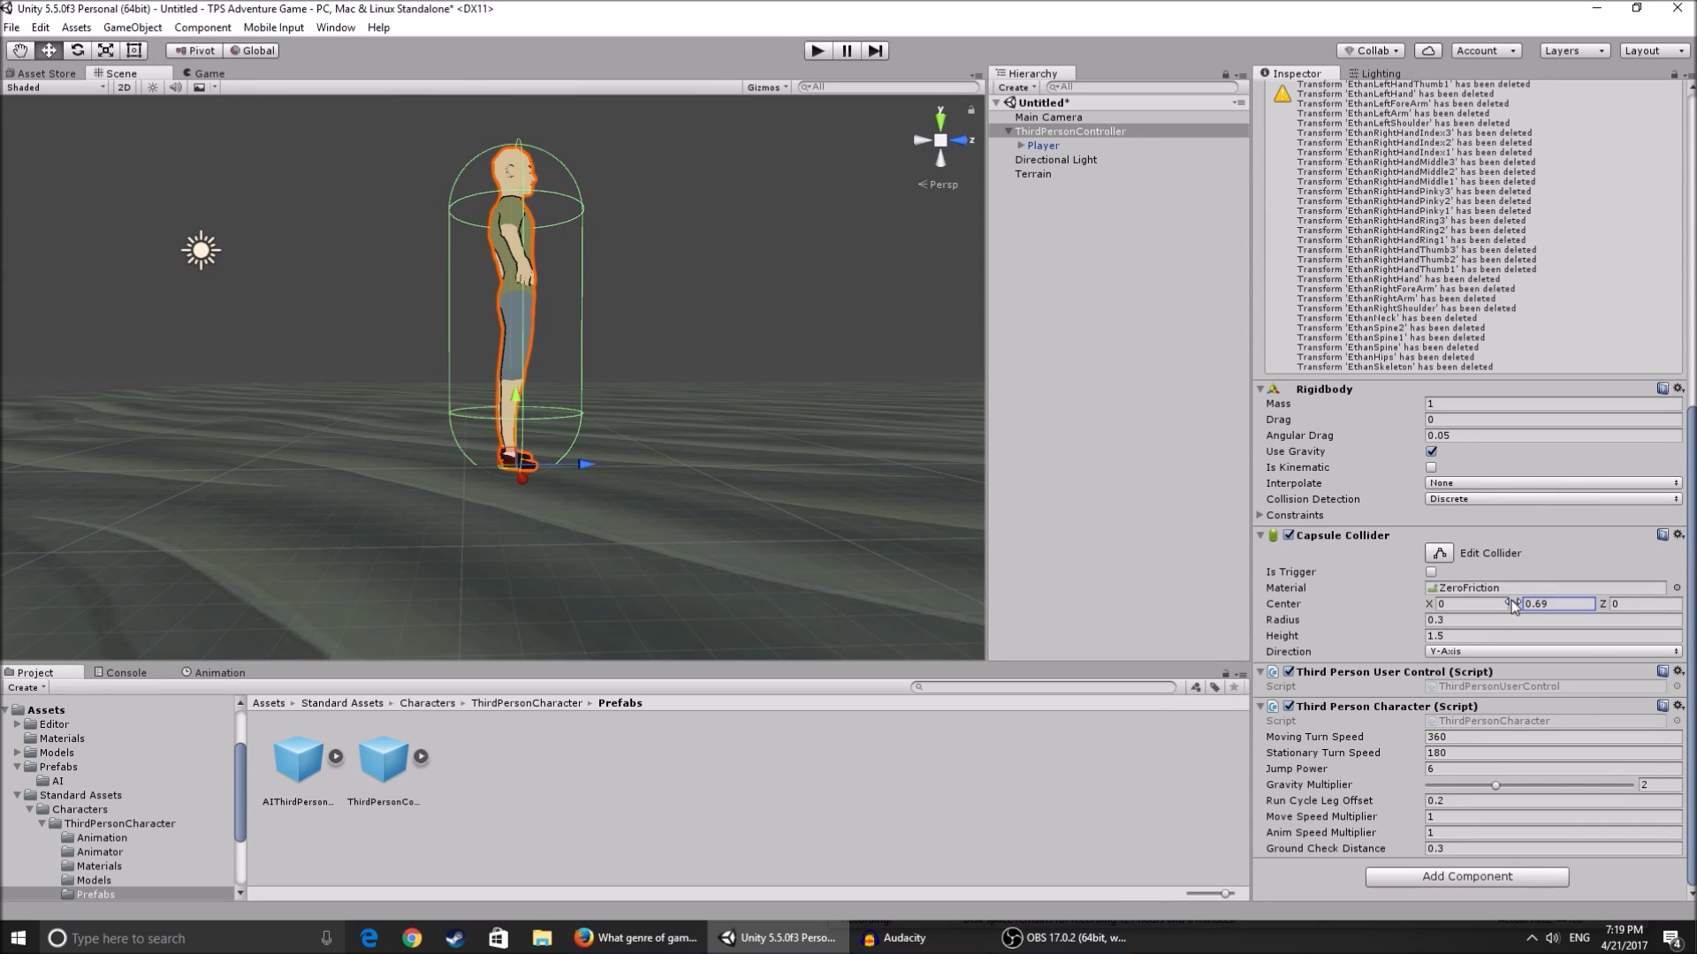
left_click_drag(1513, 606, 1511, 593)
- Raise the ThirdPersonController slightly above the terrain, to a Y position of about 0.053
right_click_drag(698, 333, 950, 180)
key("w")
left_click_drag(786, 232, 749, 332, "alt")
left_click_drag(539, 378, 534, 361)
- Set the Capsule Collider's radius to 0.28
right_click_drag(533, 358, 403, 394)
left_click(1485, 619)
type("0.26")
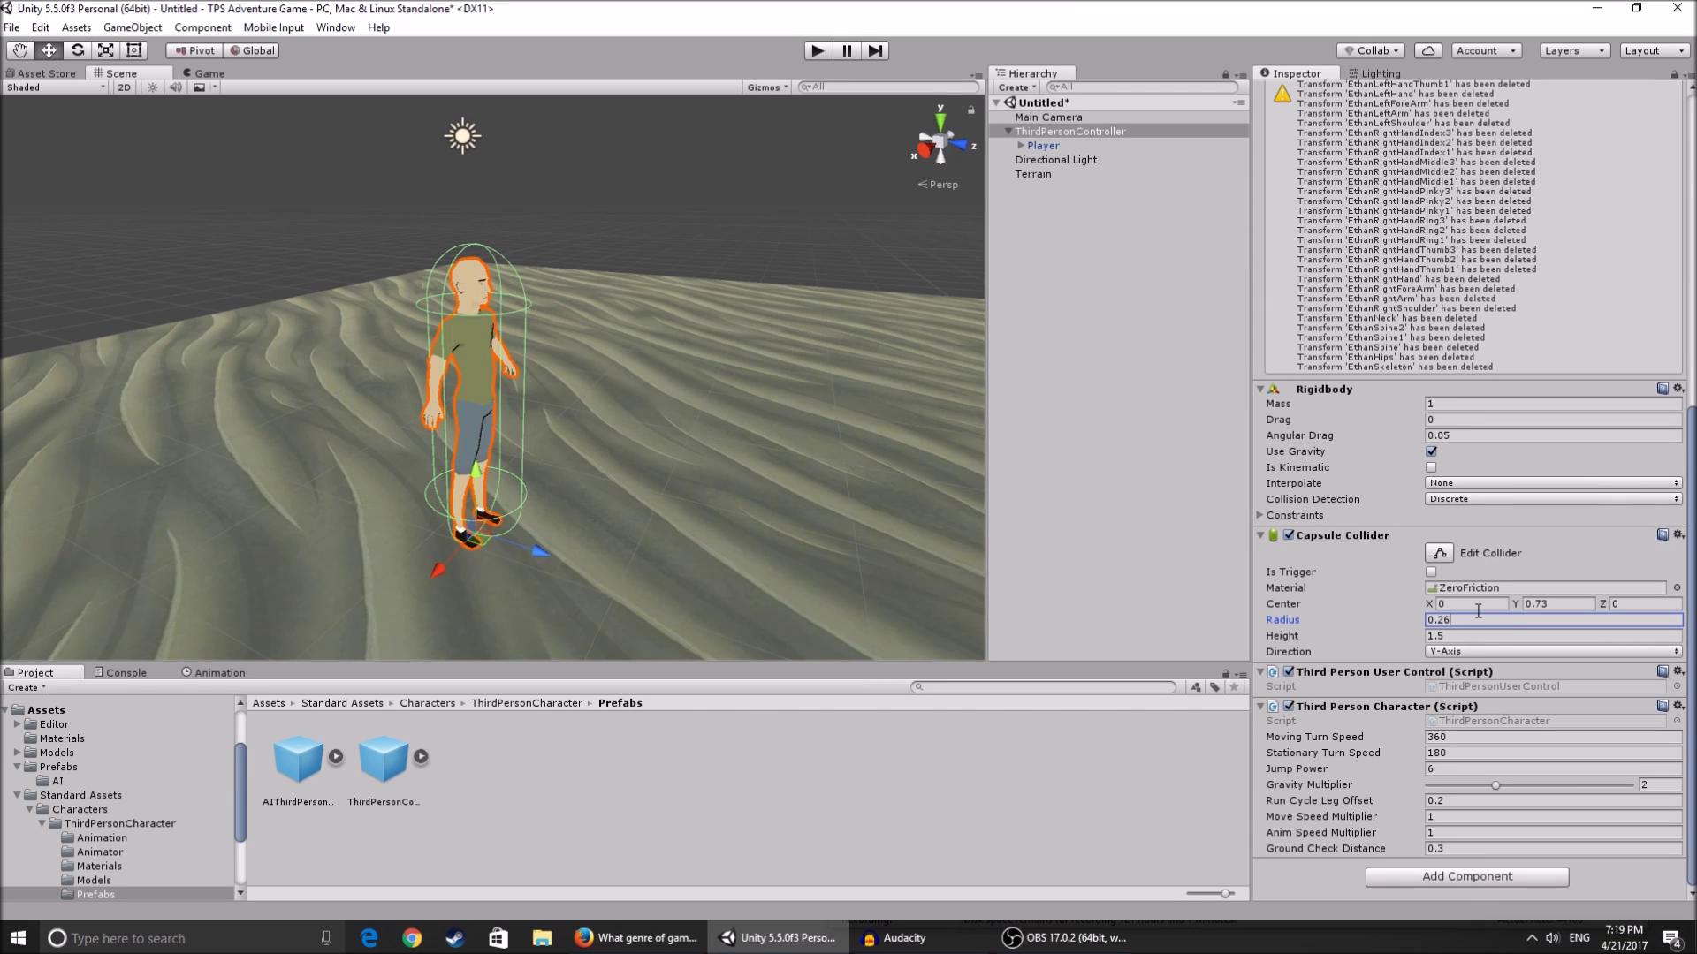
key("BackSpace")
type("8")
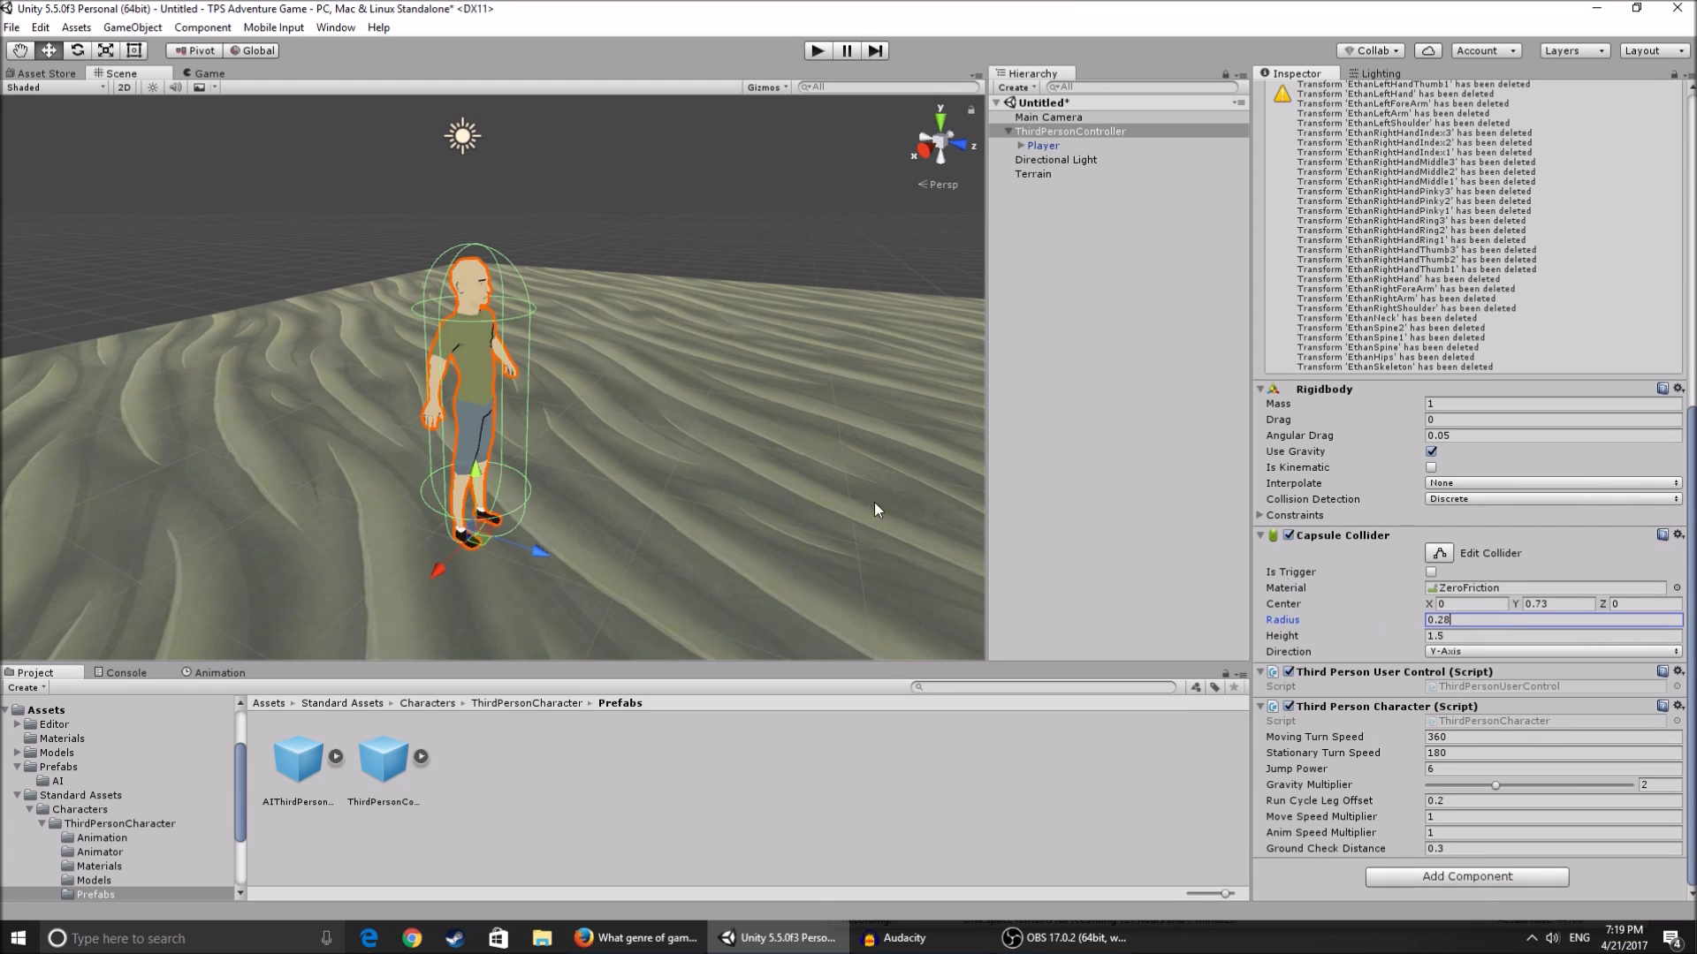
- Check the fit of the resized capsule collider around the character from the front
right_click_drag(558, 393, 488, 359)
key("d")
key("a")
key("d")
scroll(1401, 760, "up", 7)
scroll(1402, 760, "down", 5)
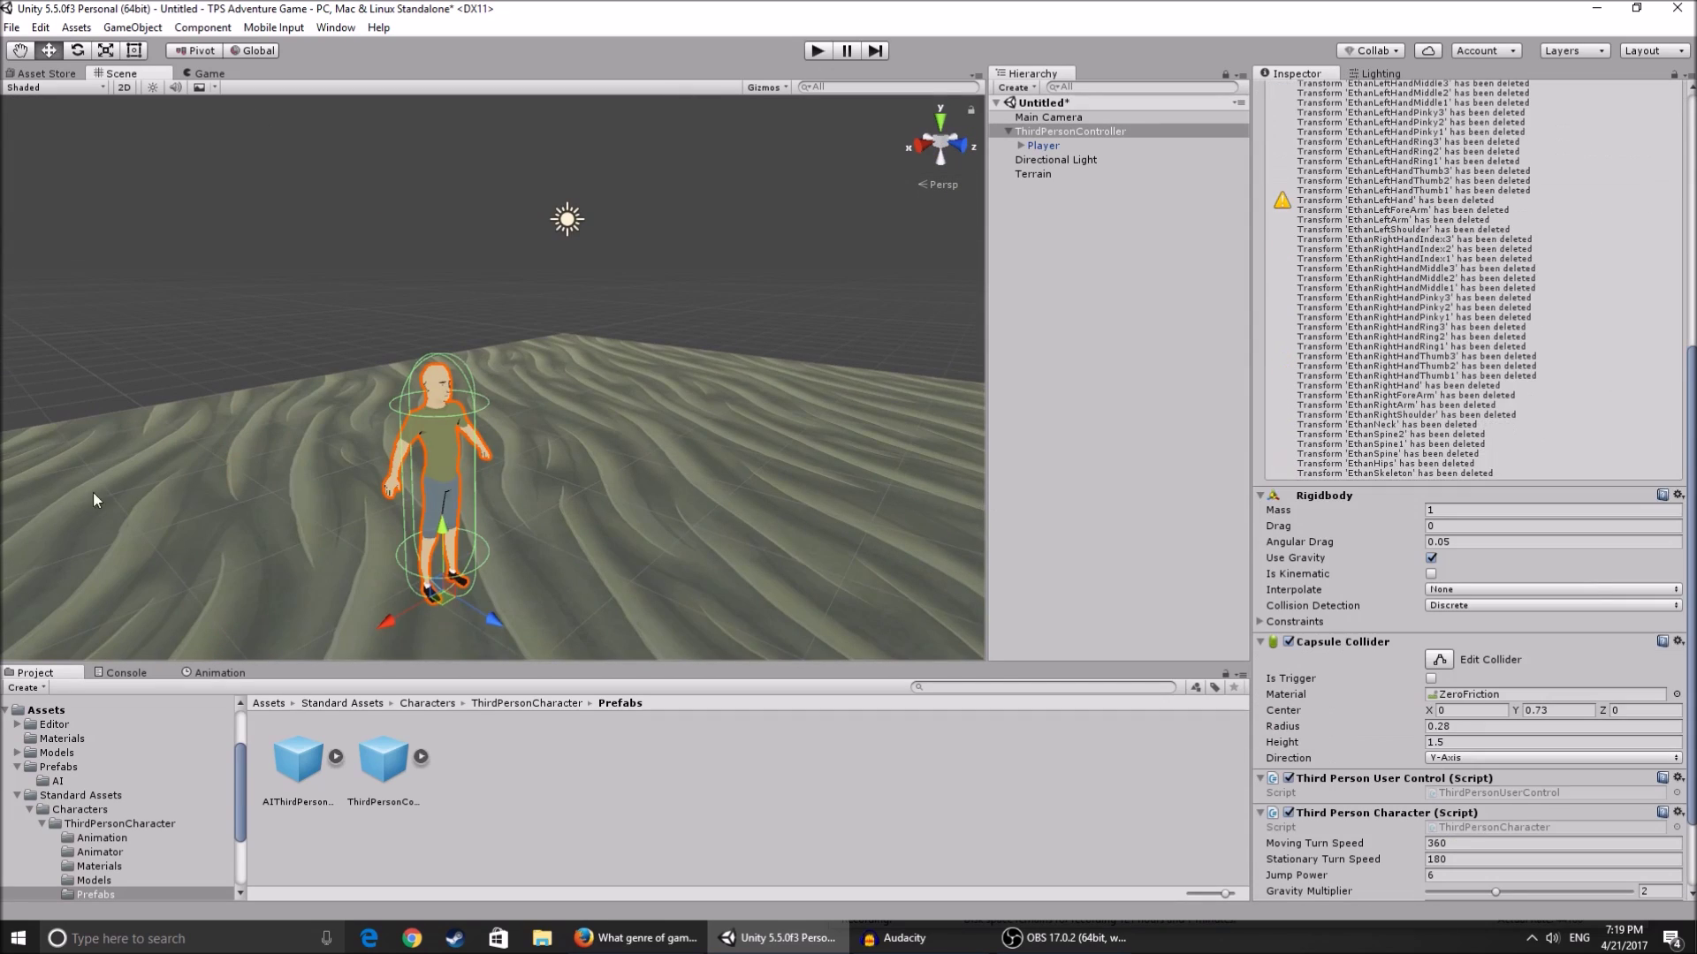
- Locate the project asset used as the avatar in the ThirdPersonController's Animator
right_click_drag(853, 464, 774, 508)
key("w")
scroll(1429, 224, "up", 10)
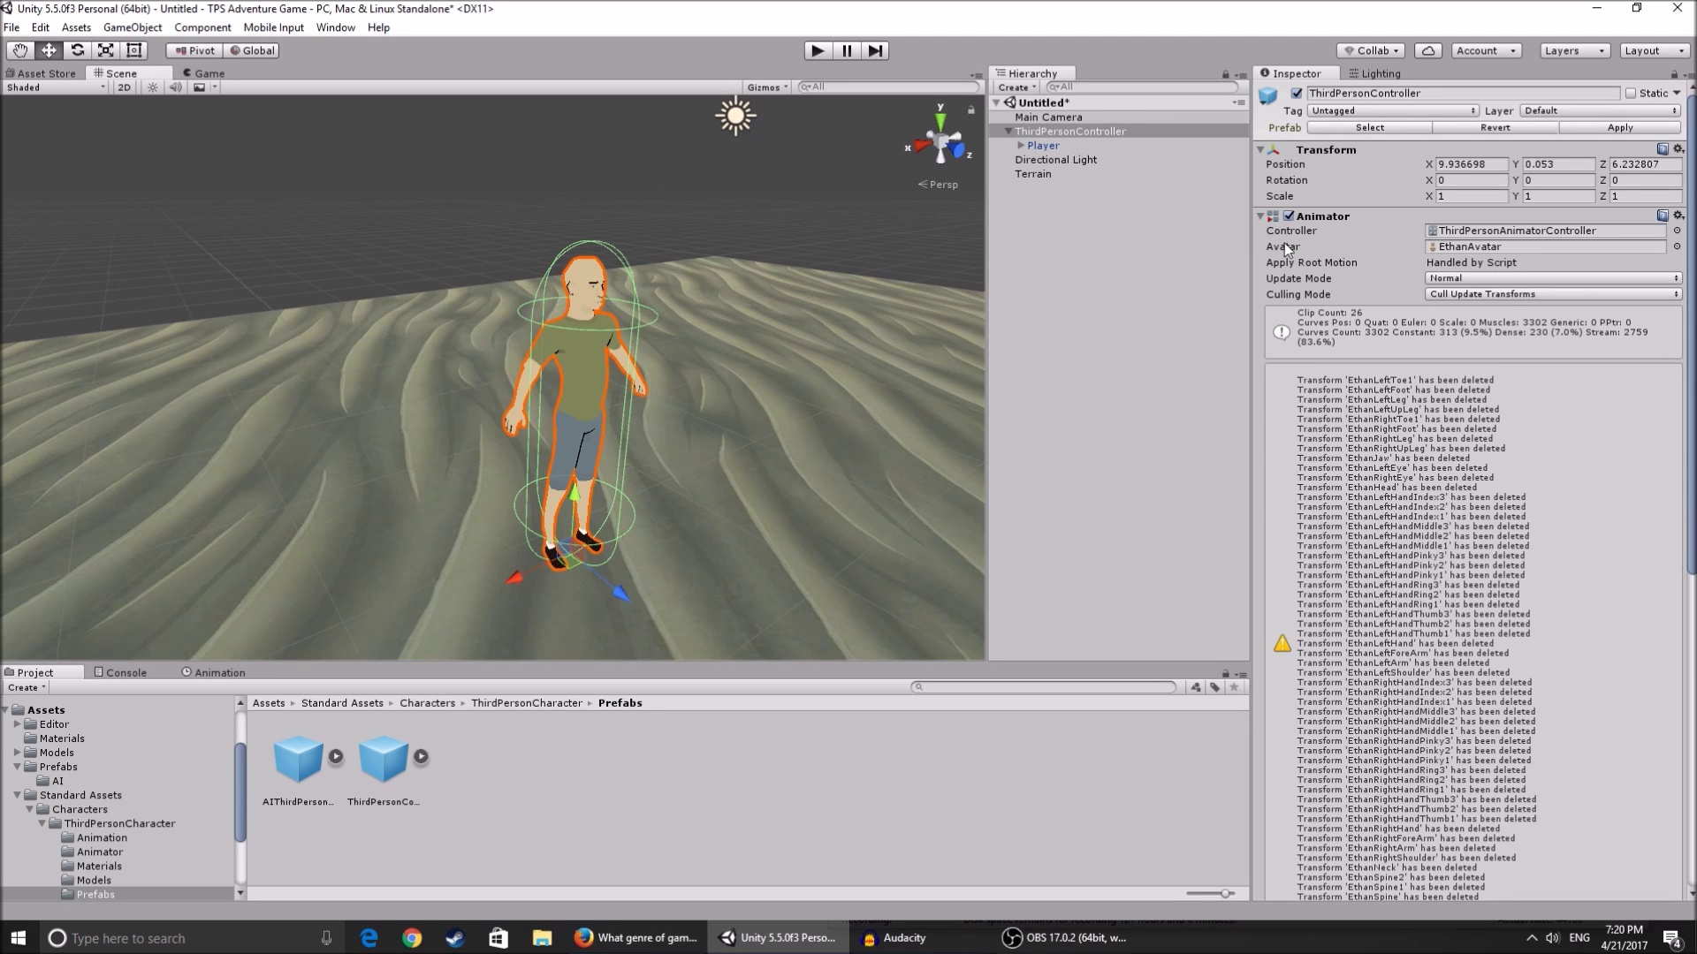
left_click(1497, 248)
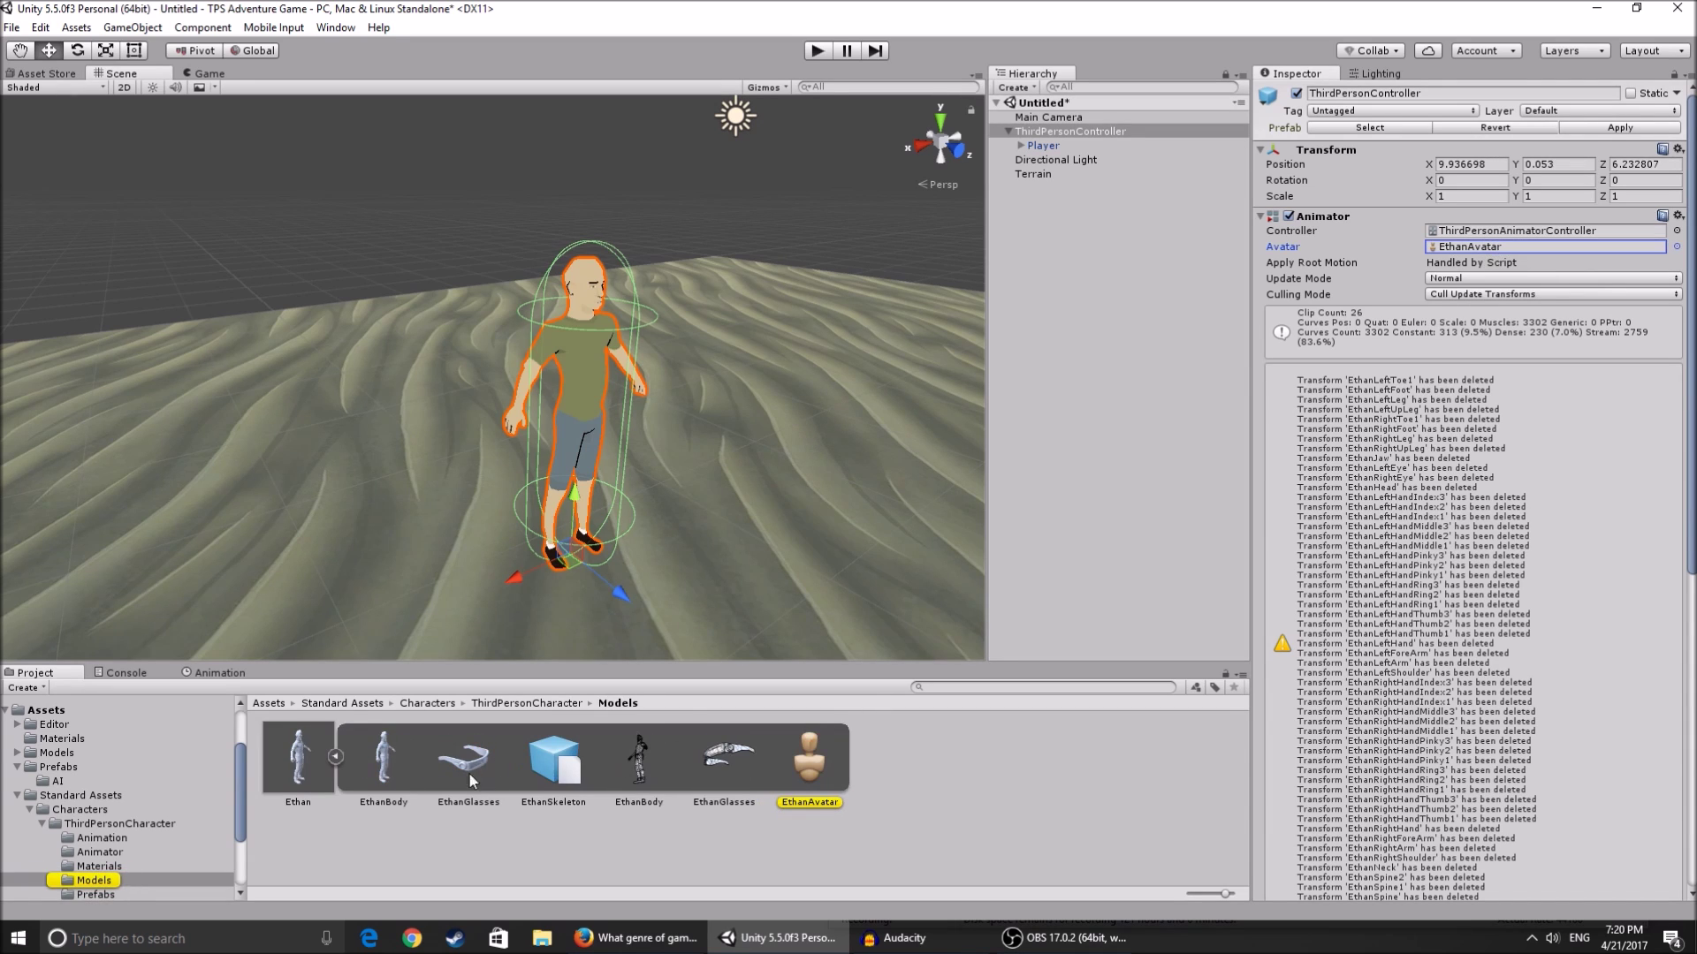
- Locate the avatar asset used by the Player object's Animator within the project's Models folder
left_click(334, 756)
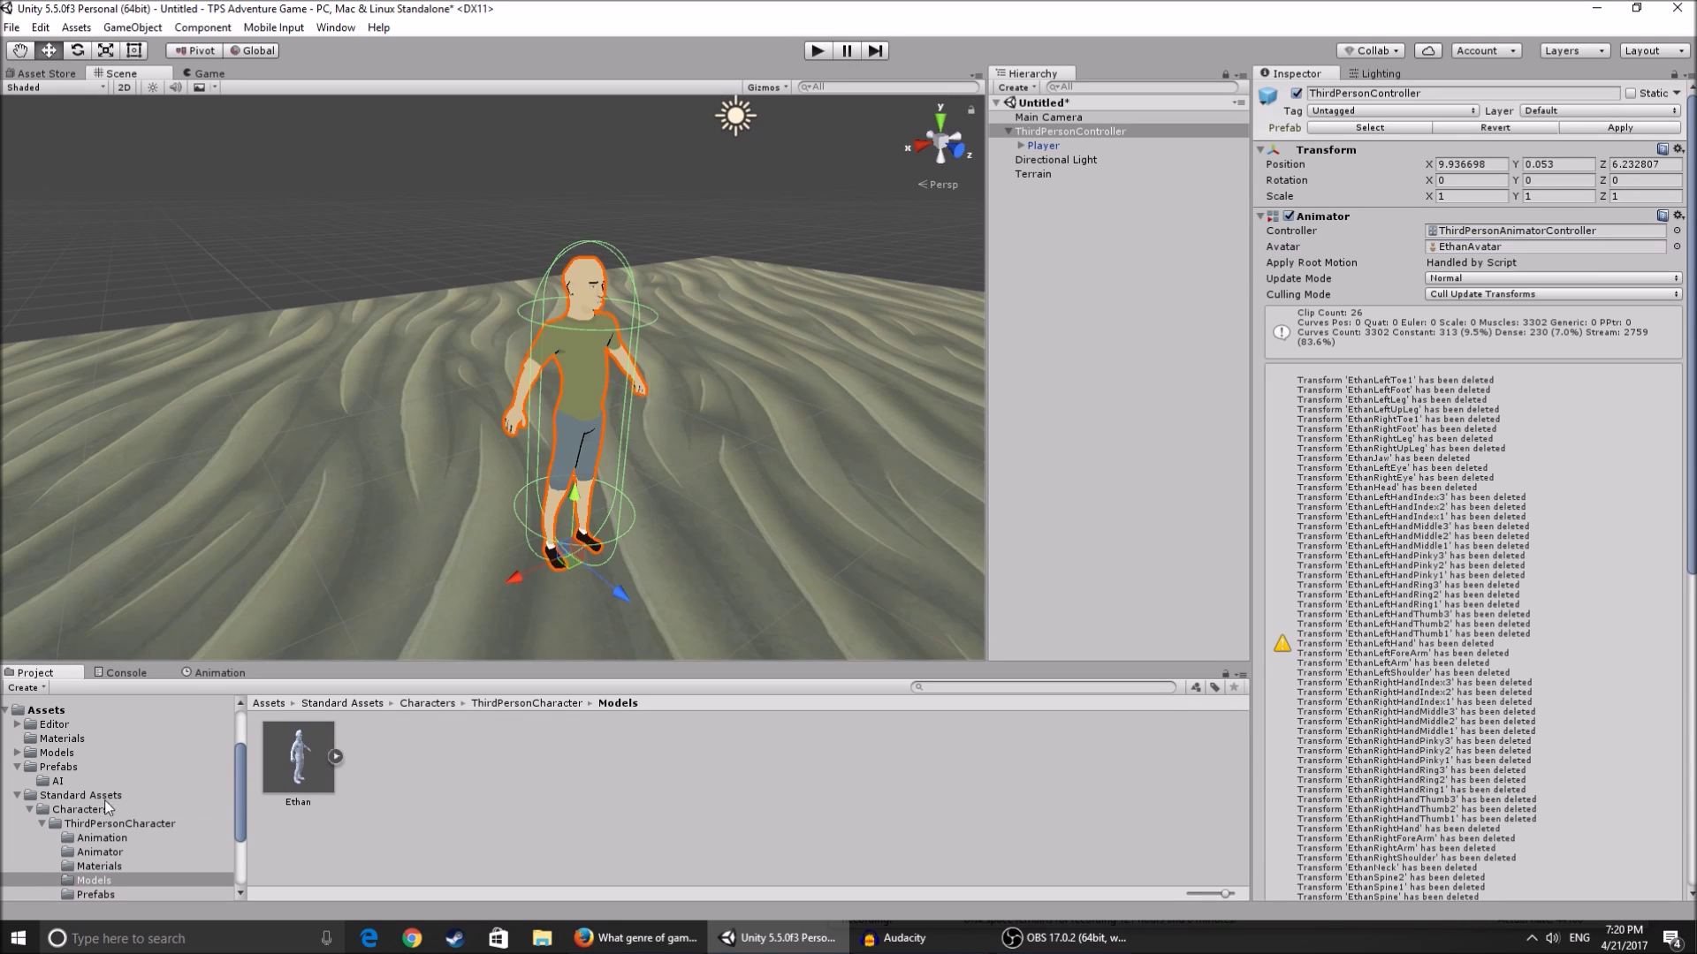
left_click(1048, 147)
left_click(1022, 147)
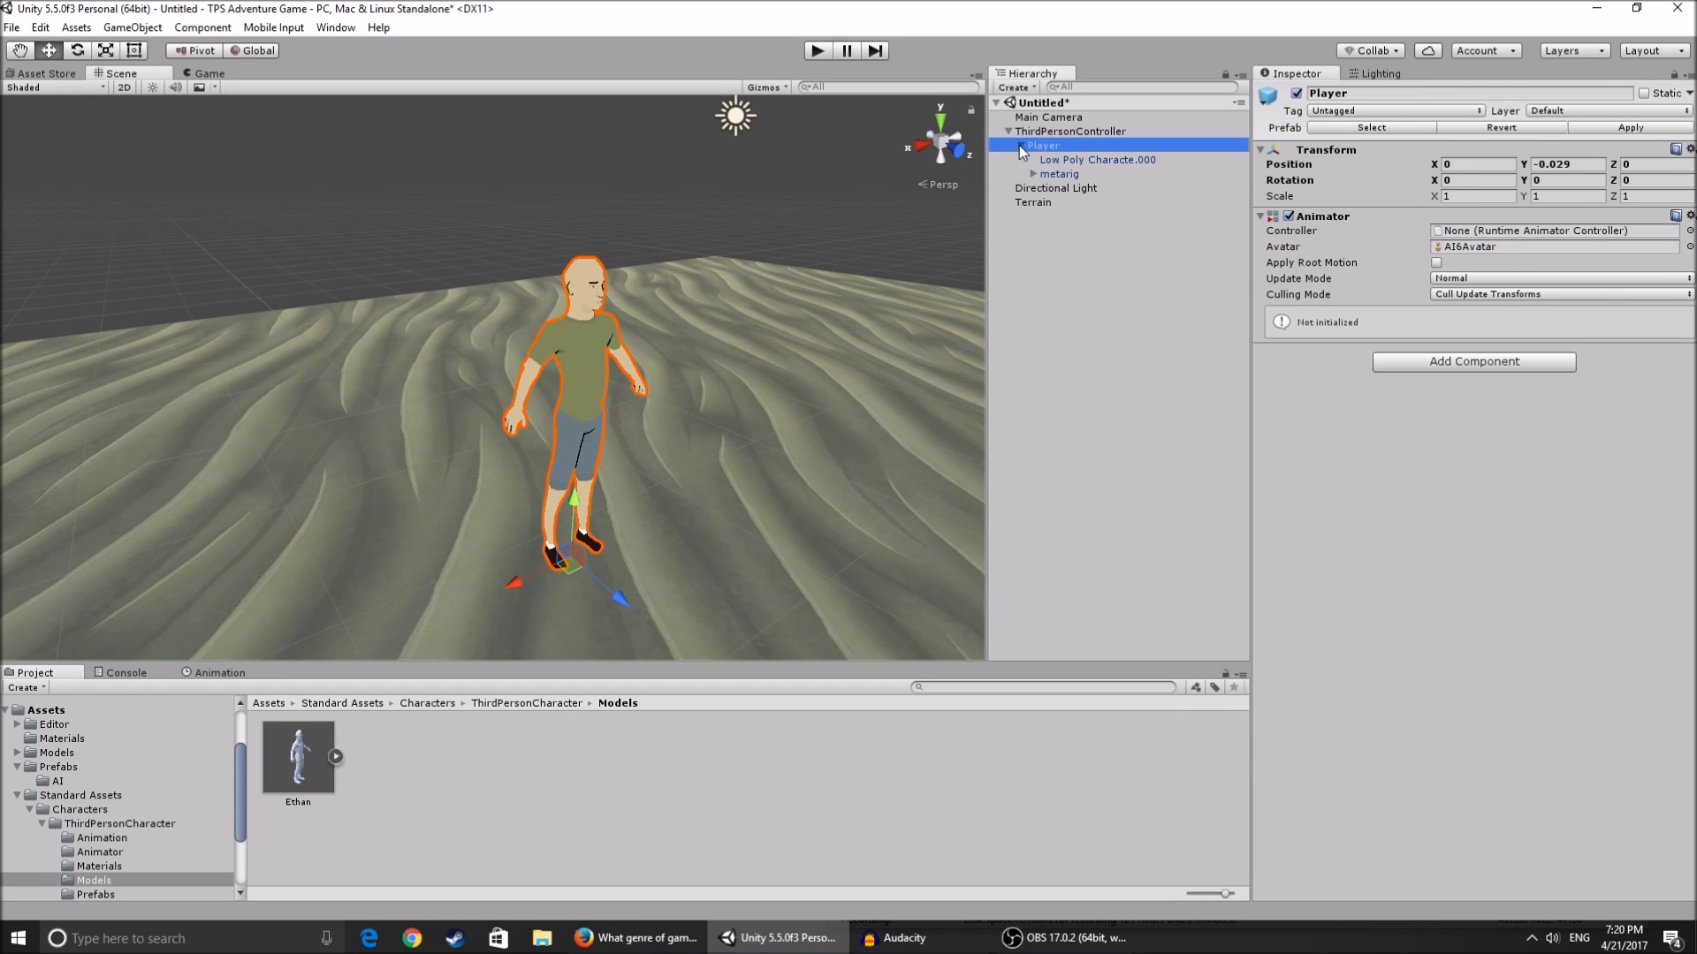
left_click(1464, 250)
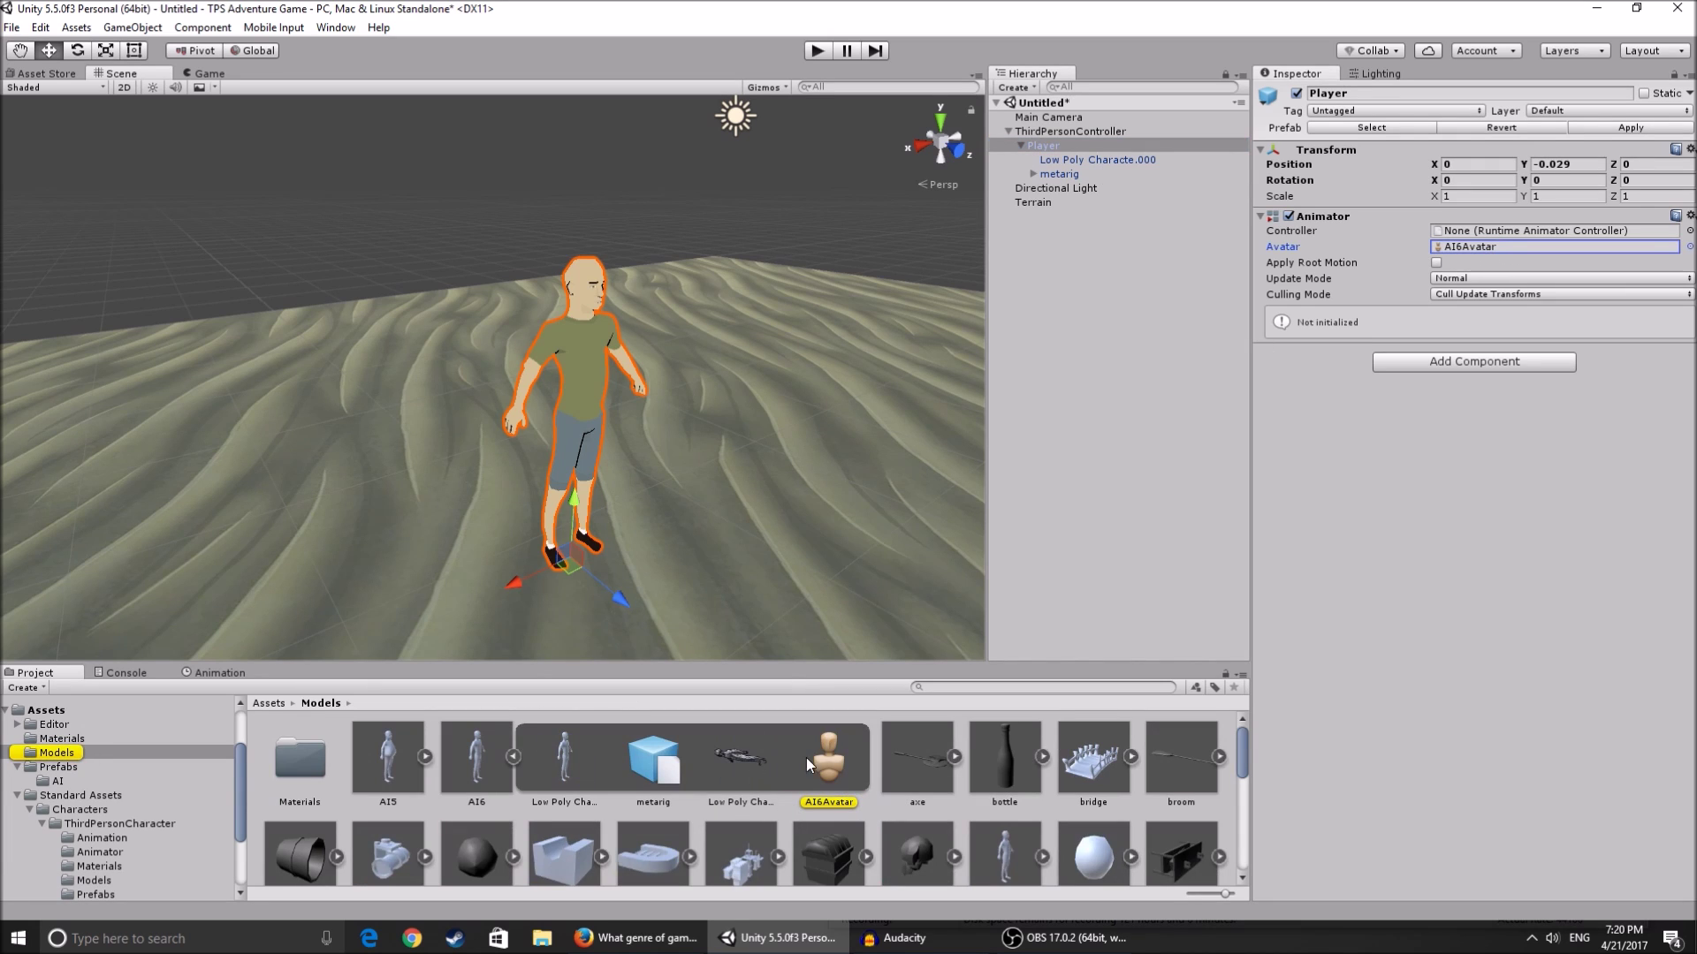
left_click(513, 757)
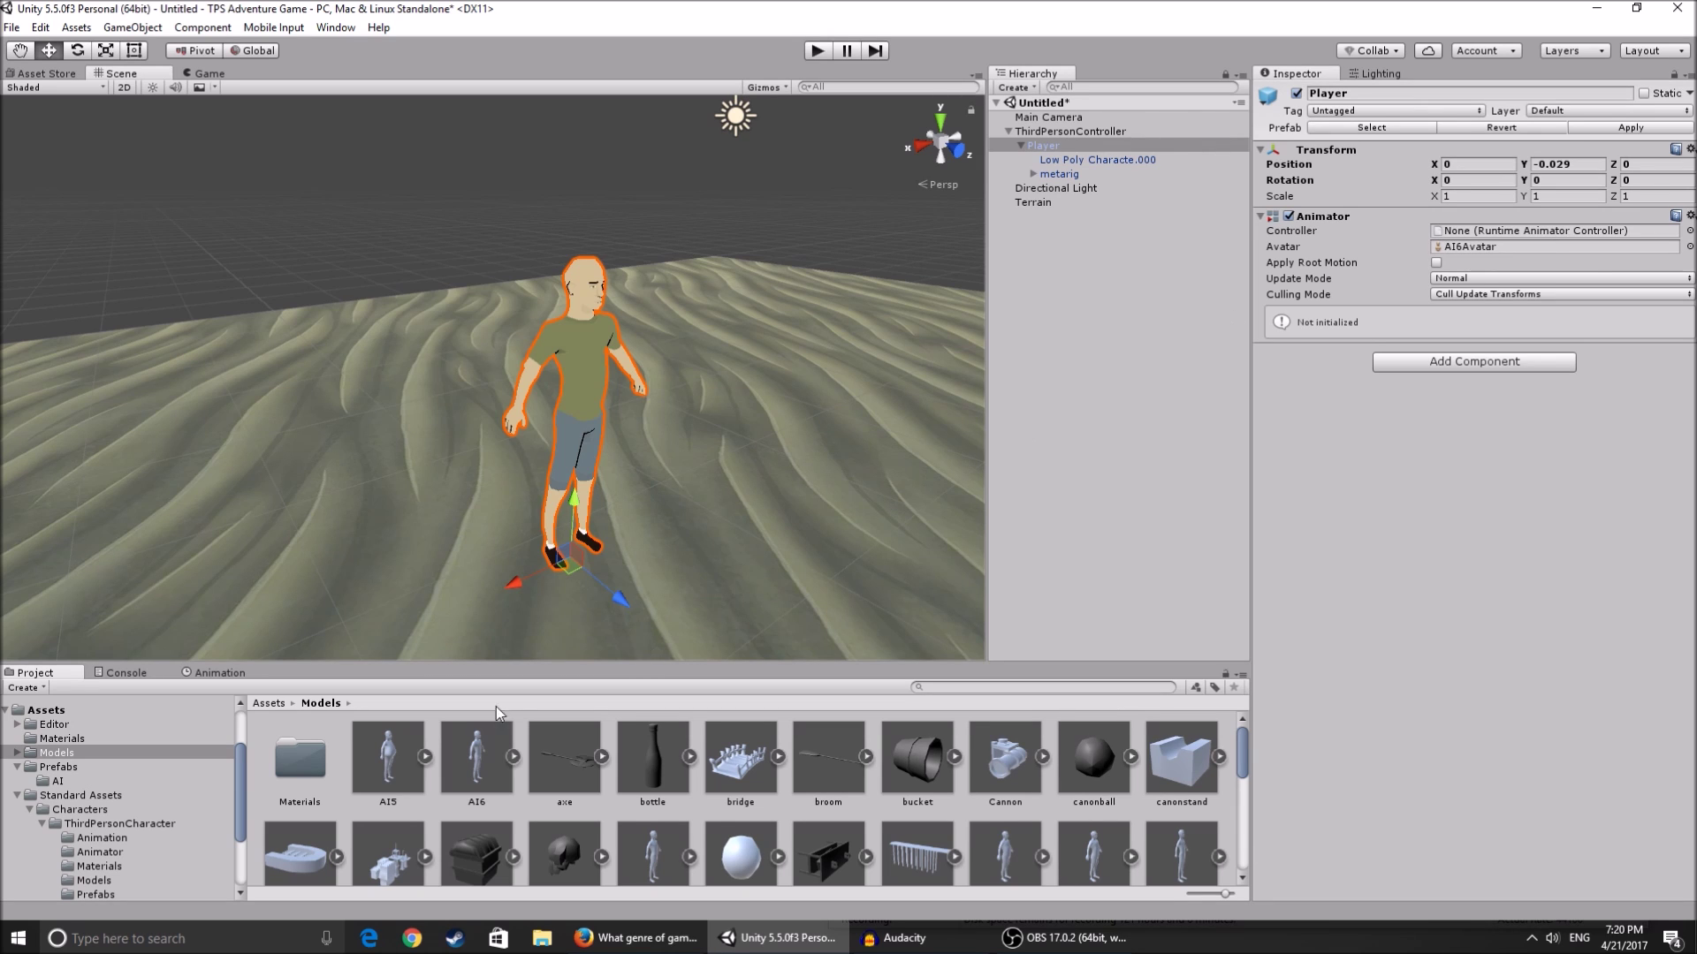
- Set the AI6 model's rig animation type to Humanoid and apply the import settings
left_click(472, 776)
left_click(1479, 133)
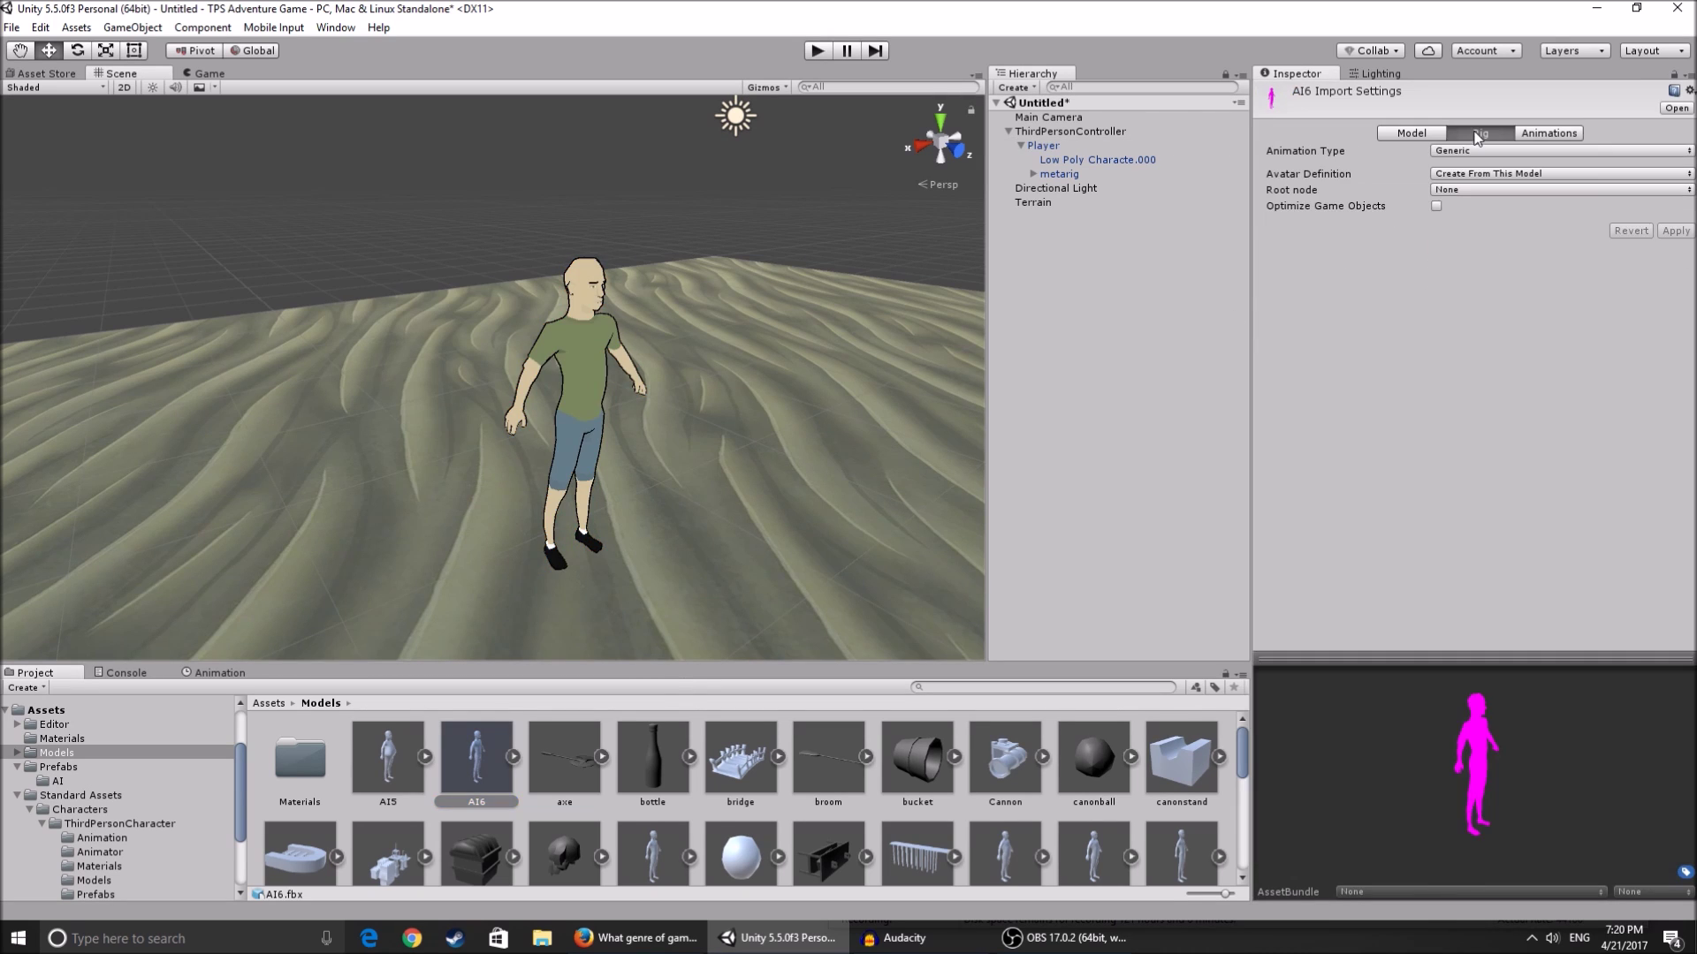
left_click(1488, 151)
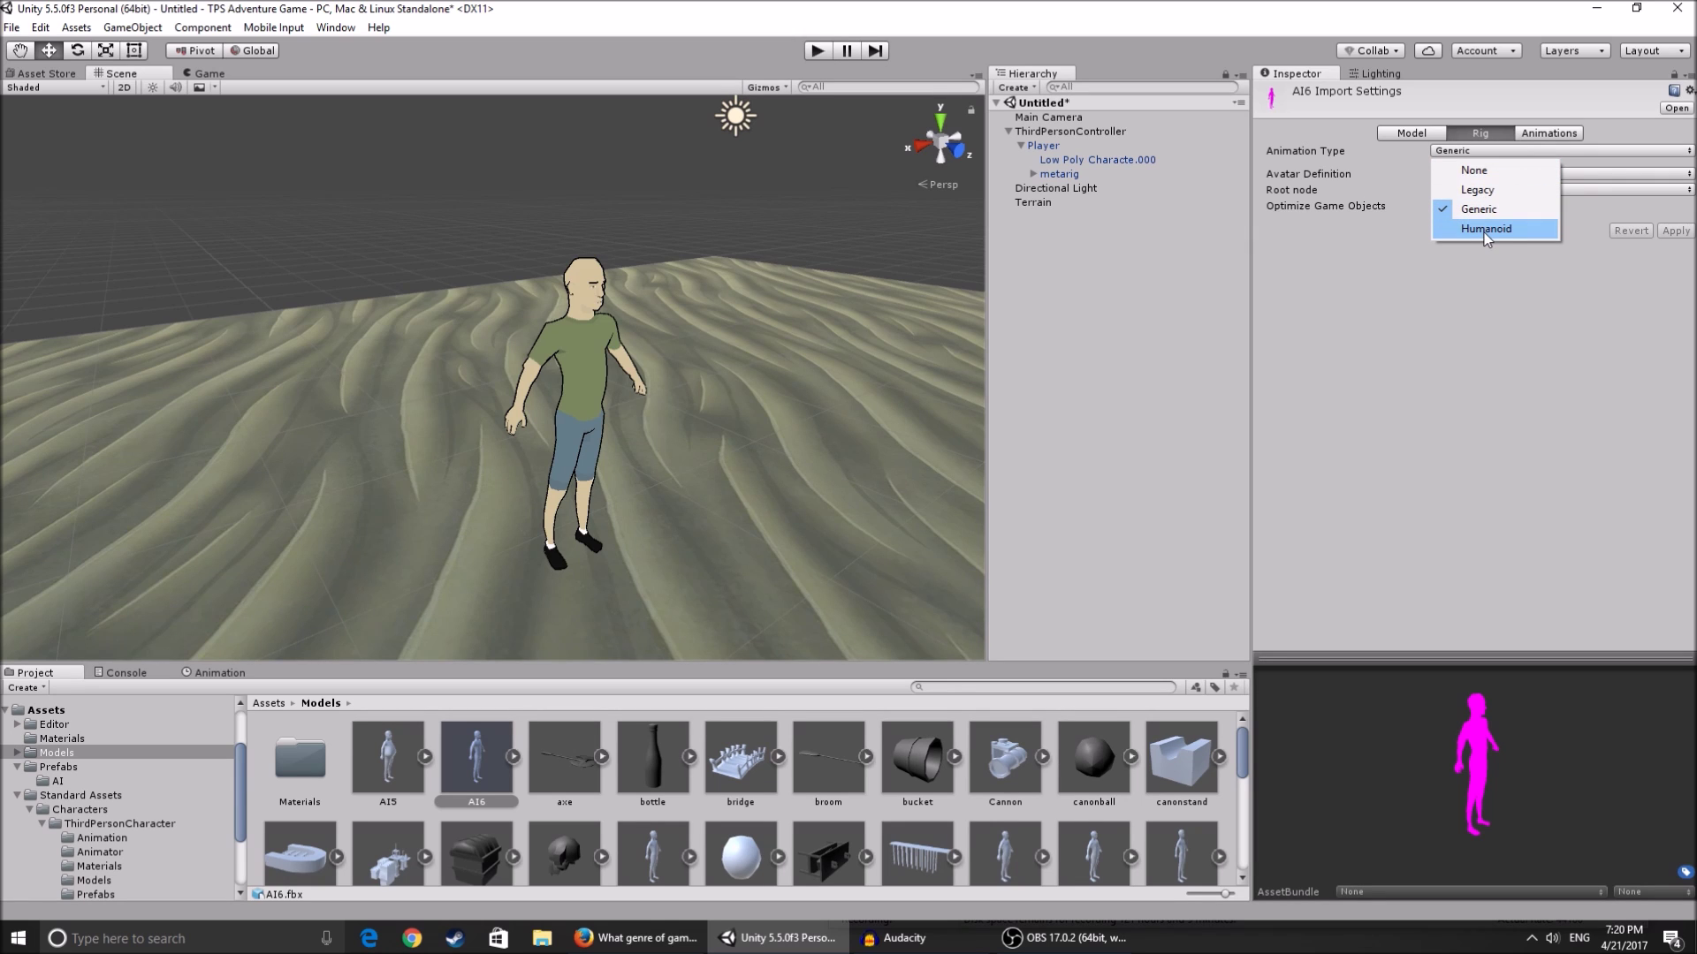
left_click(1486, 231)
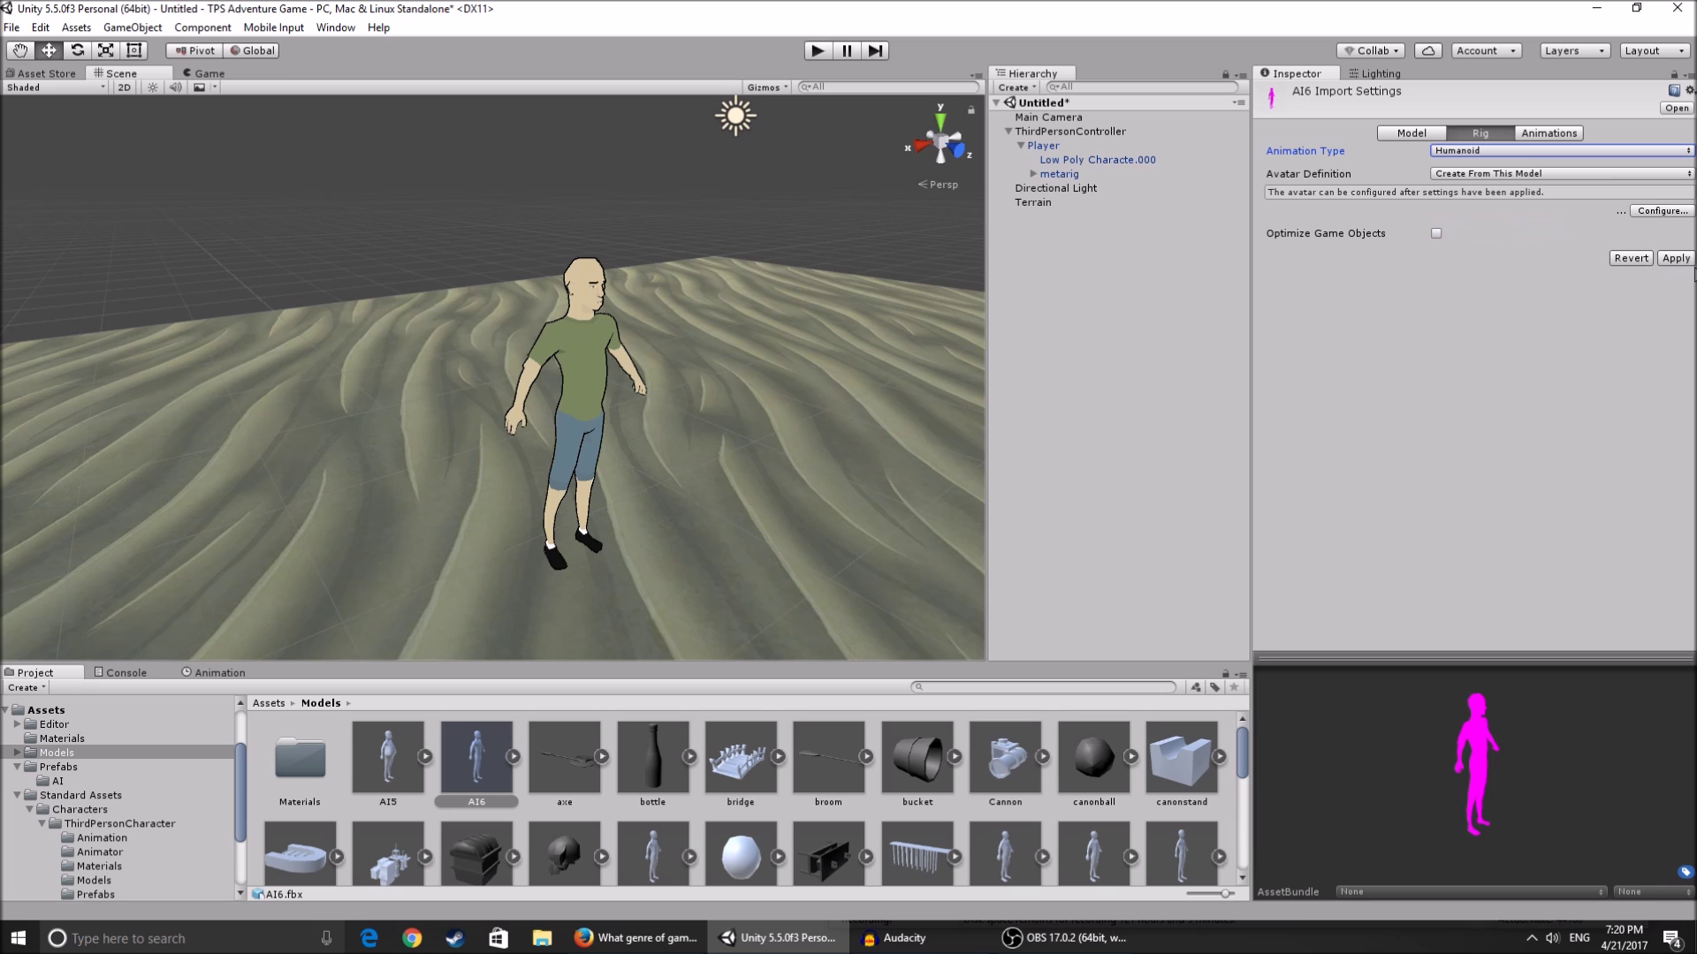
left_click(1678, 258)
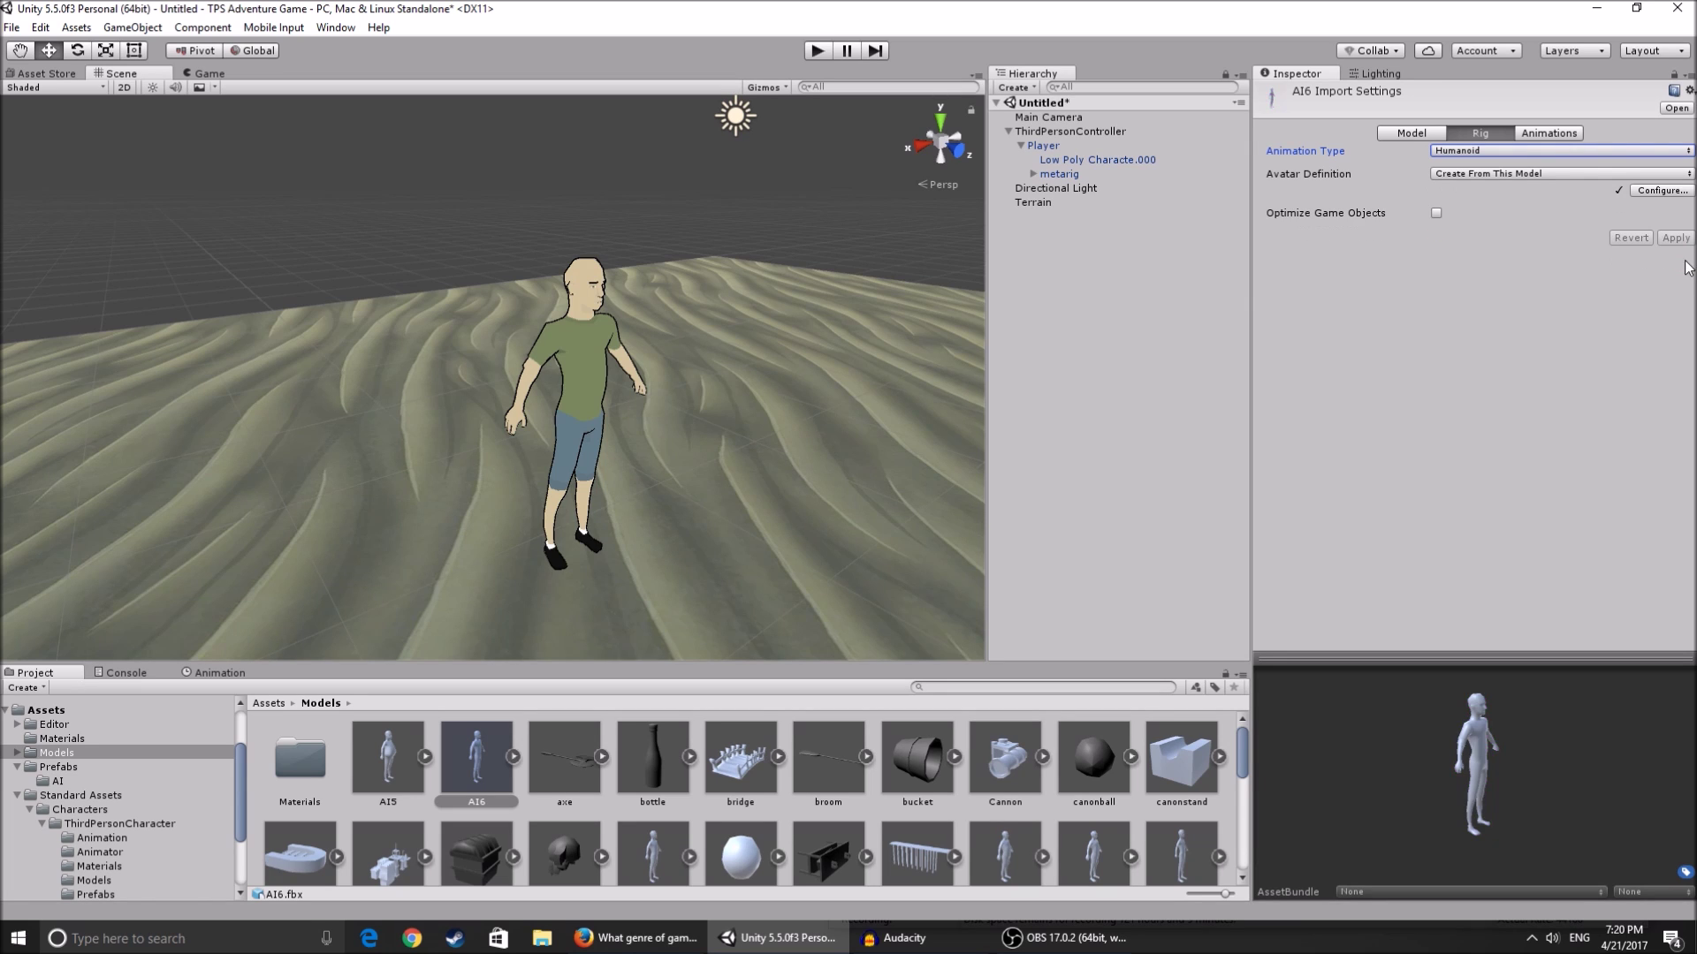
left_click(1652, 188)
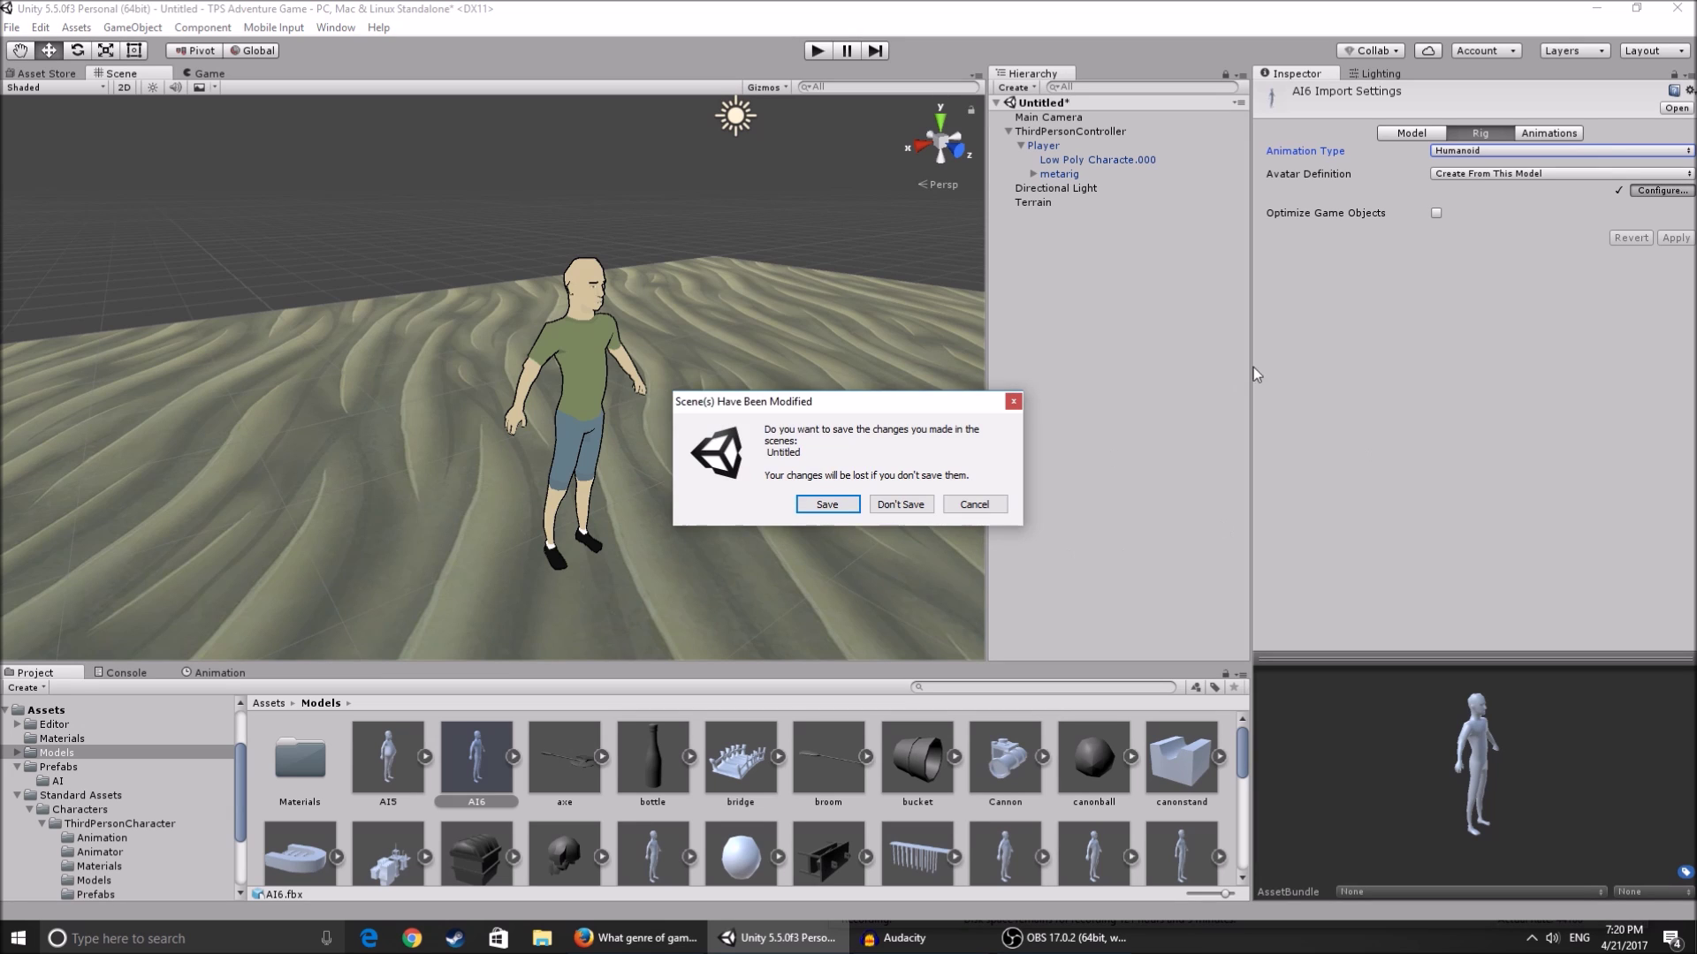
left_click(986, 497)
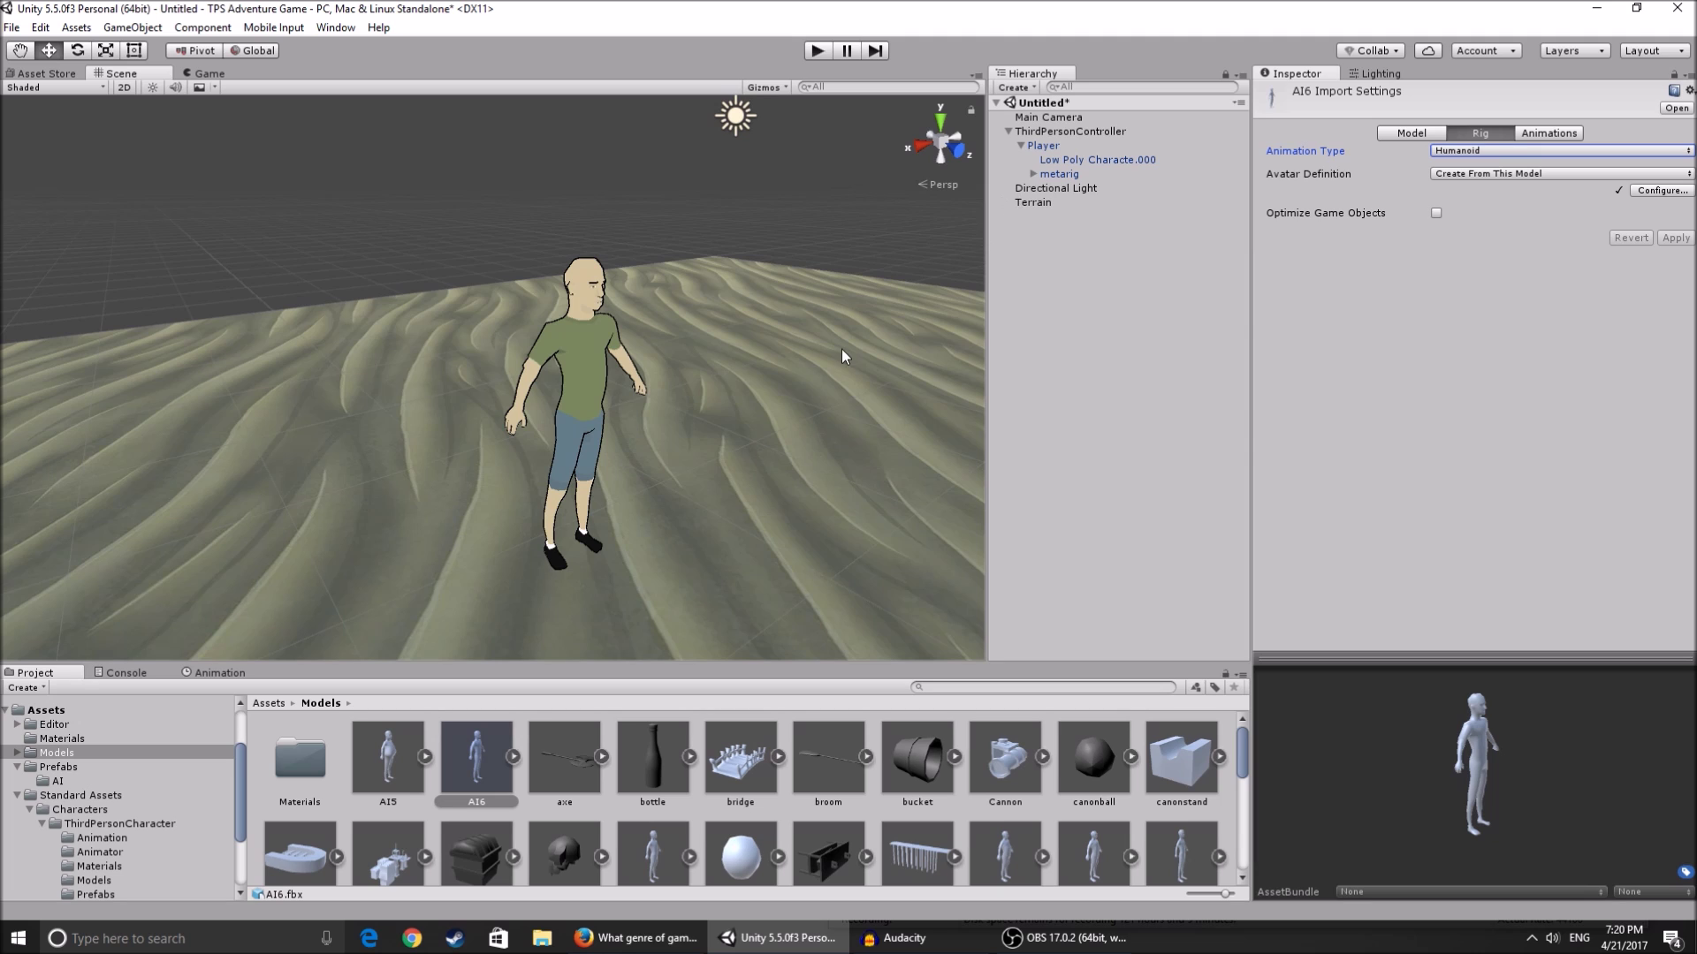
- Assign AI6Avatar from the AI6 model as the avatar in the ThirdPersonController's Animator
left_click(512, 757)
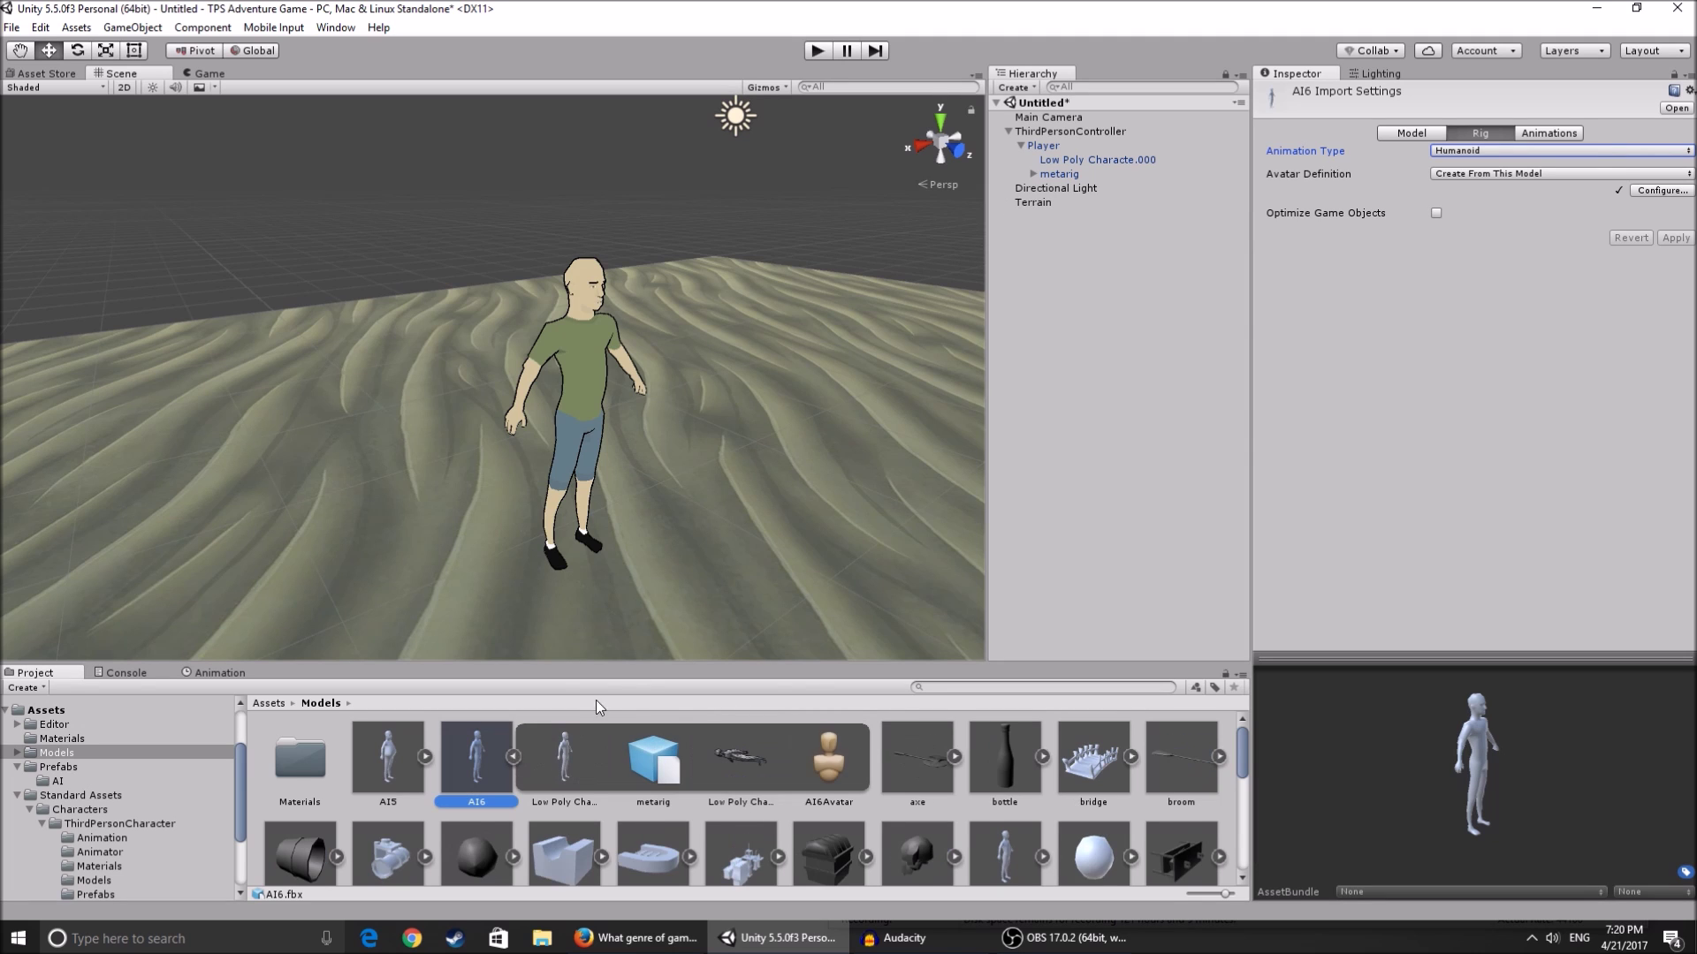
left_click(834, 771)
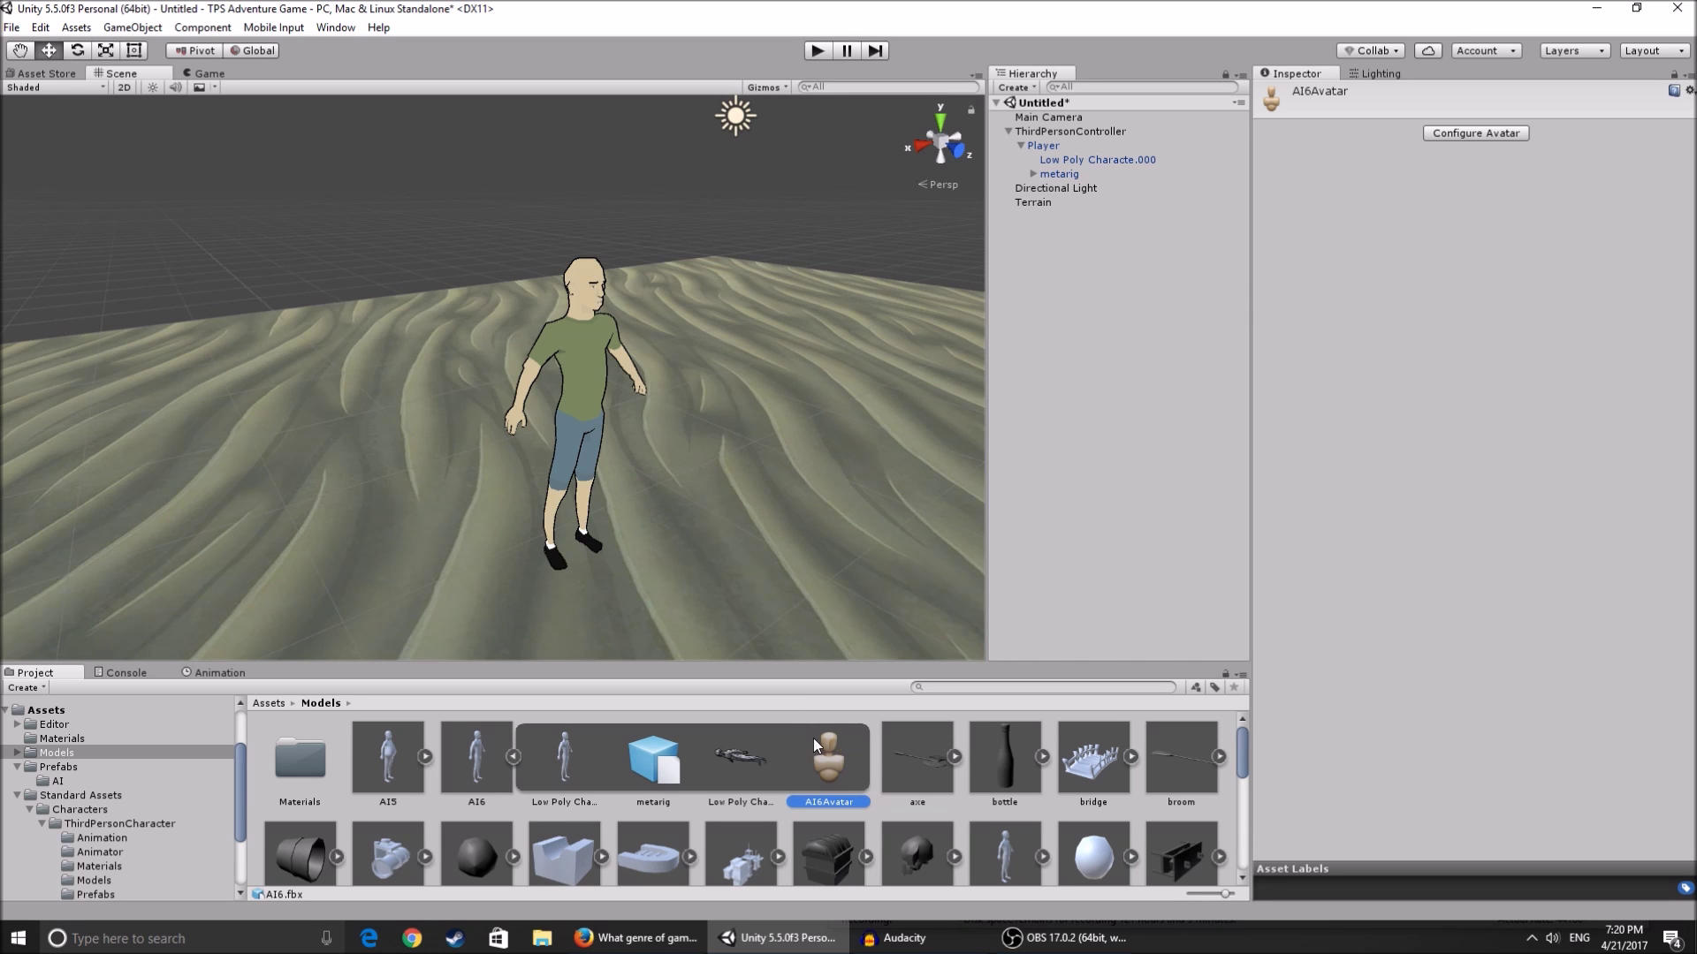
left_click(1098, 131)
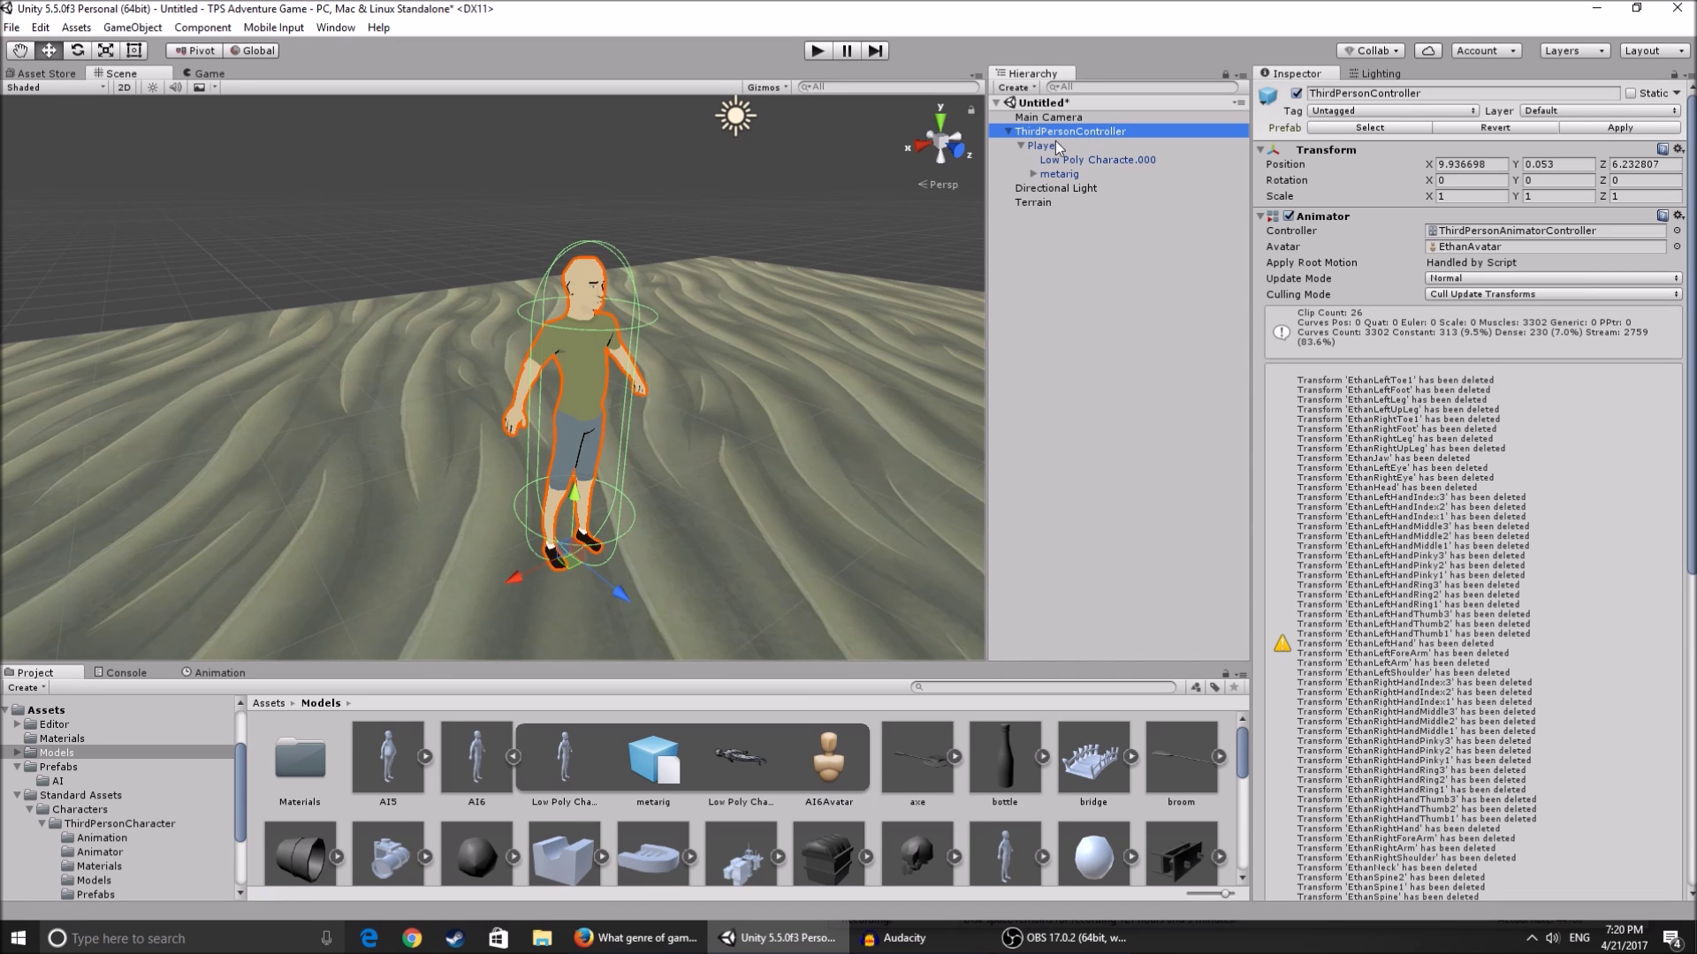
left_click_drag(846, 765, 1465, 250)
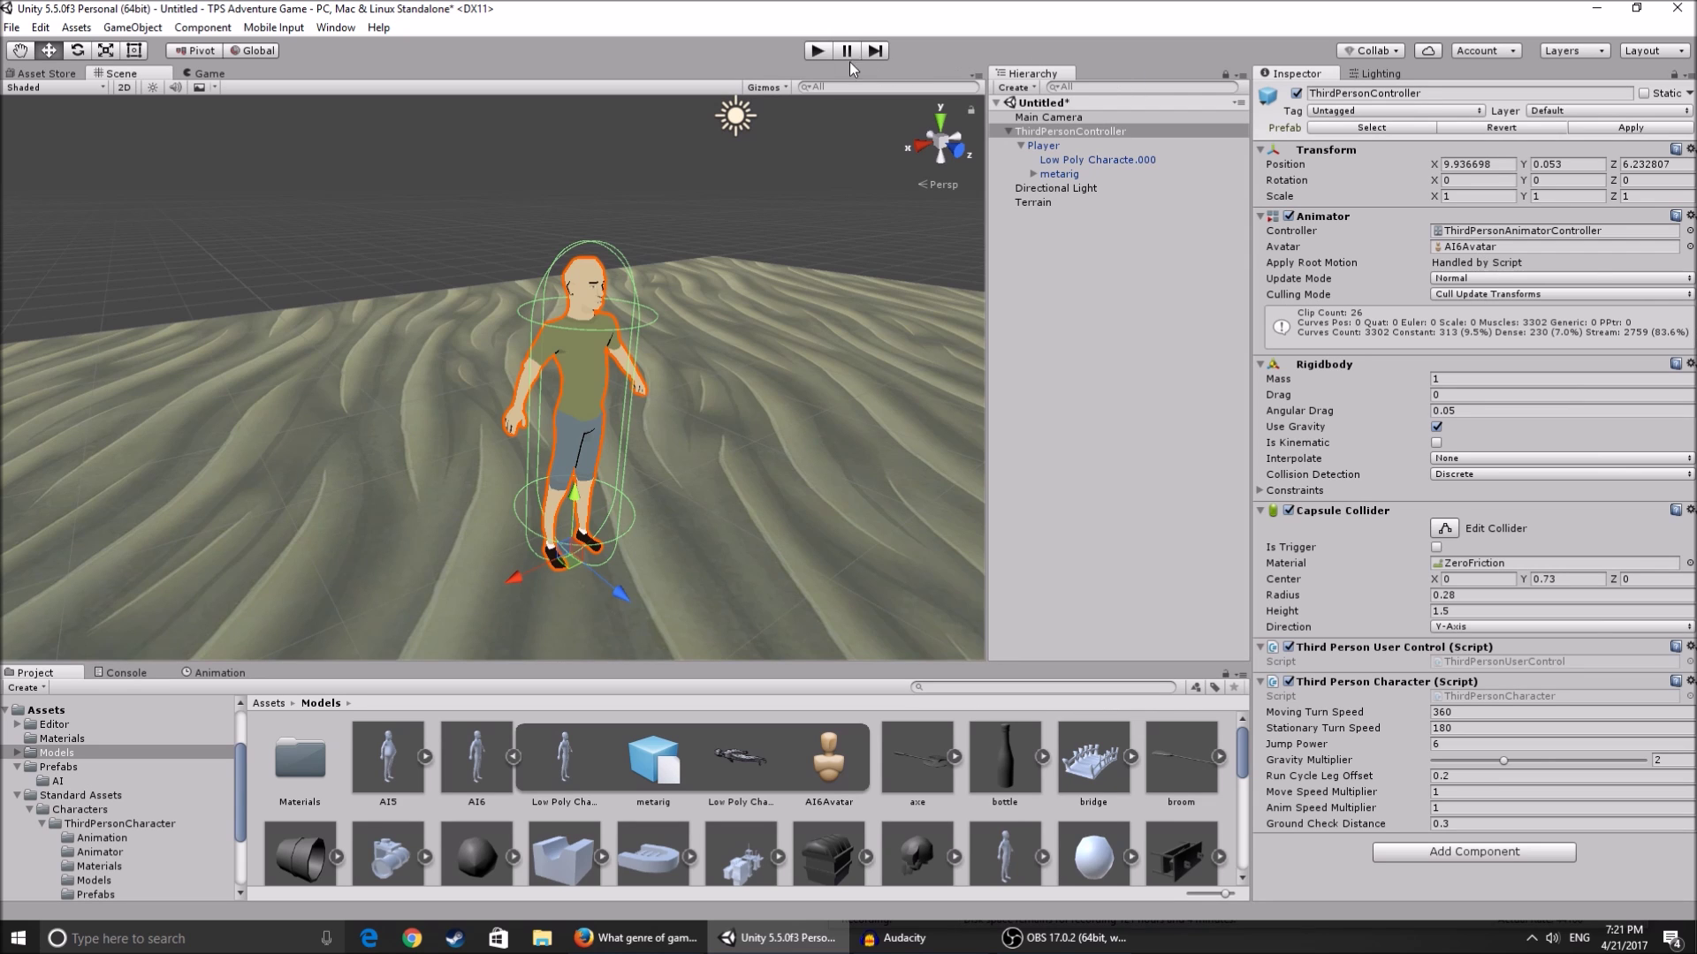
- Play the scene and test running the character in different directions and jumping across the terrain
left_click(815, 51)
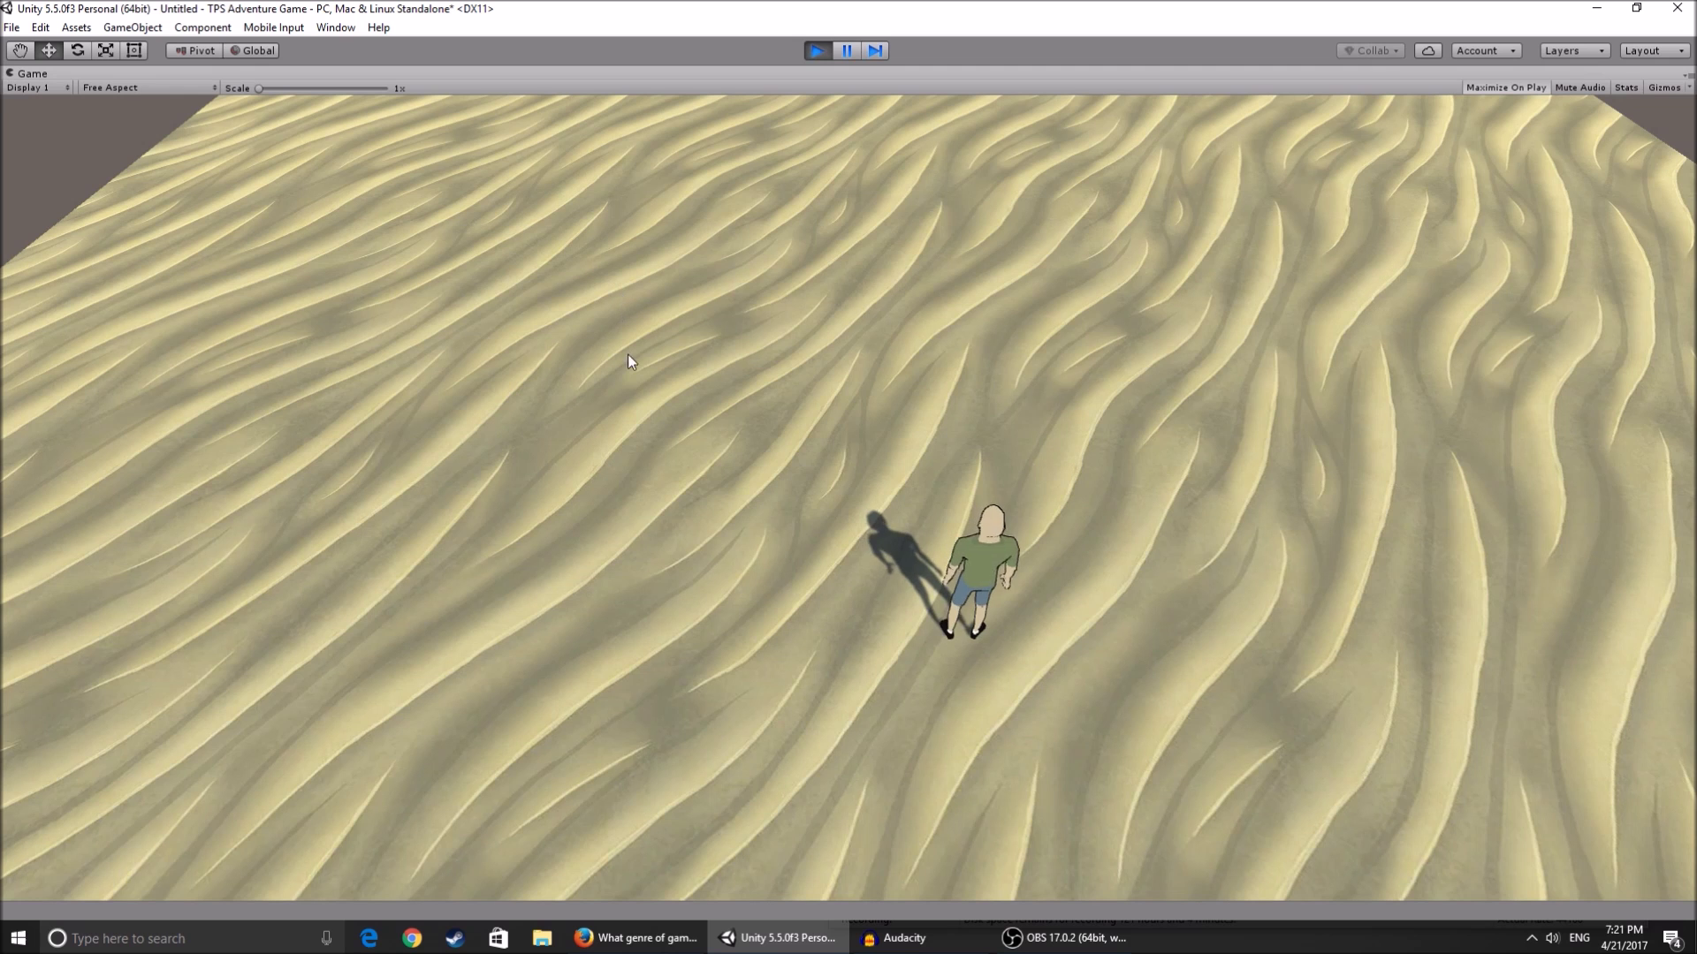
key("w")
key("a")
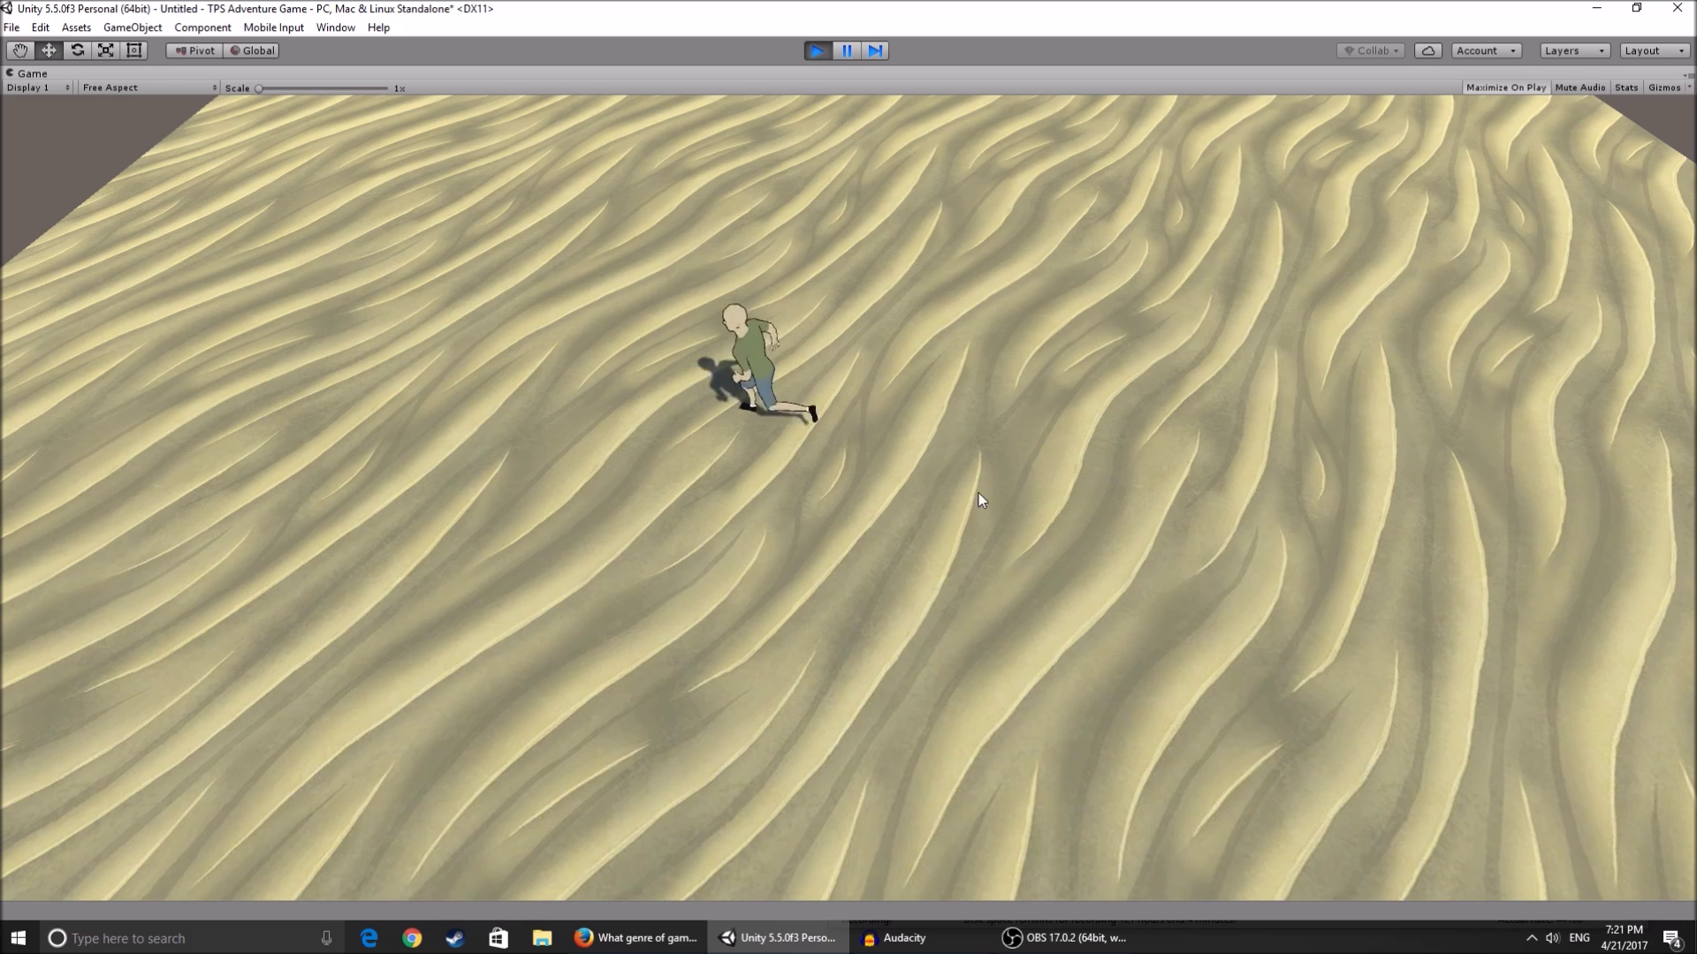
key("s")
key("d")
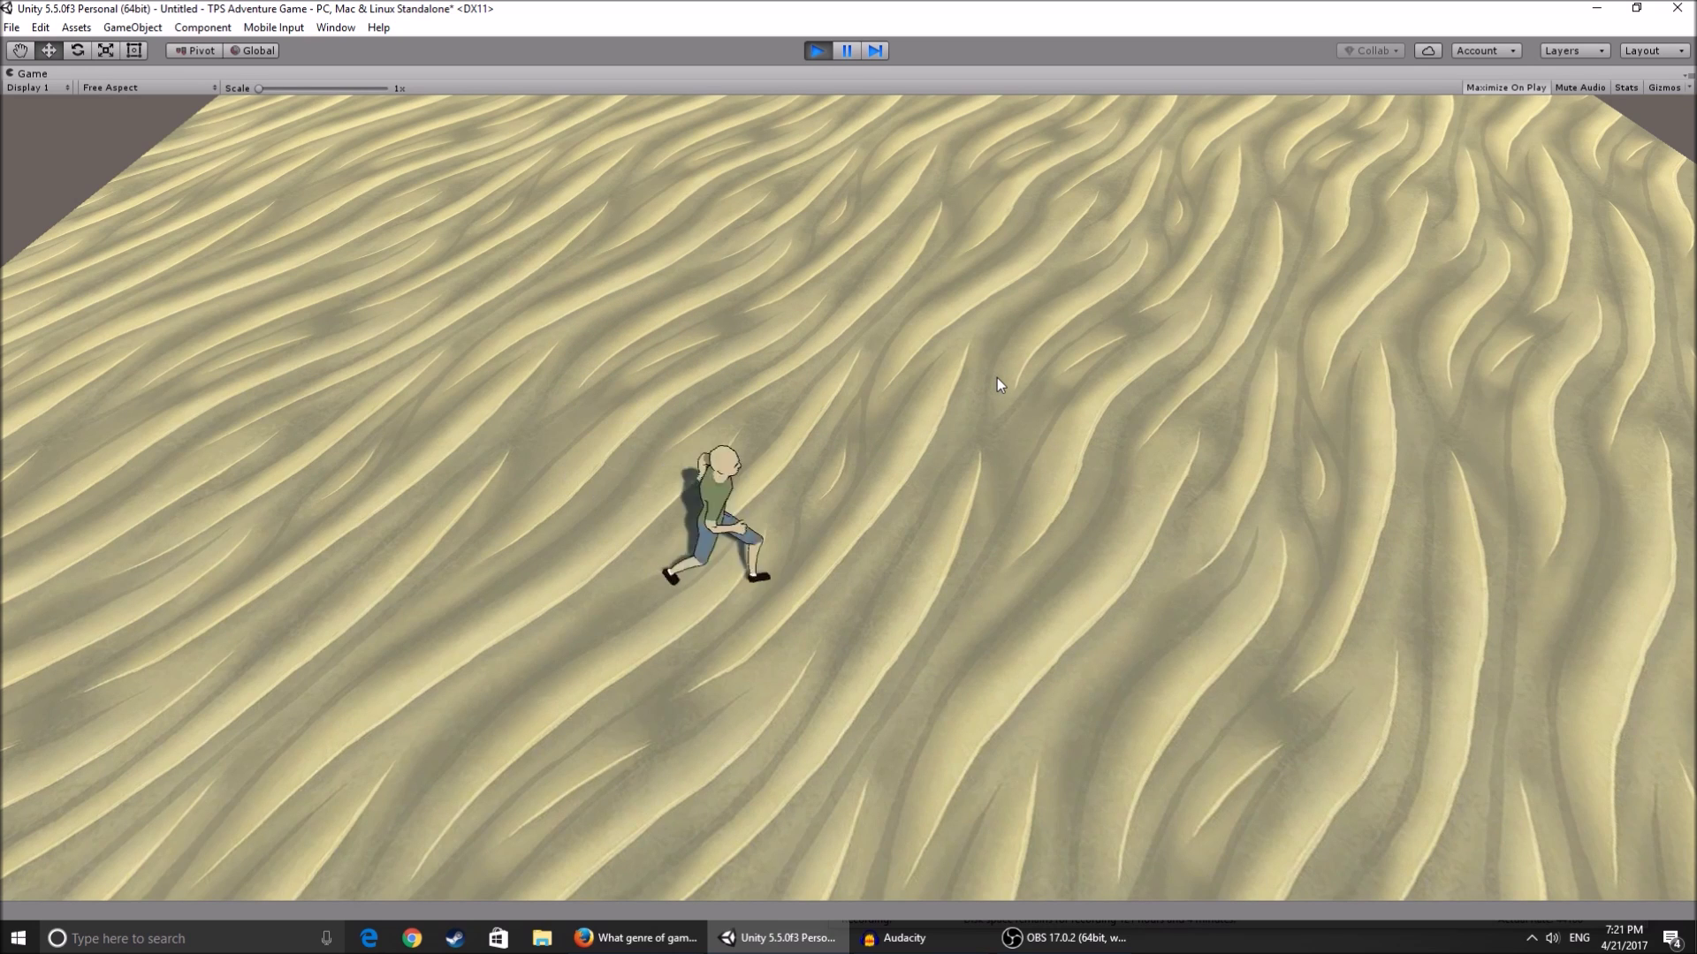
key("w")
key("space")
key("w")
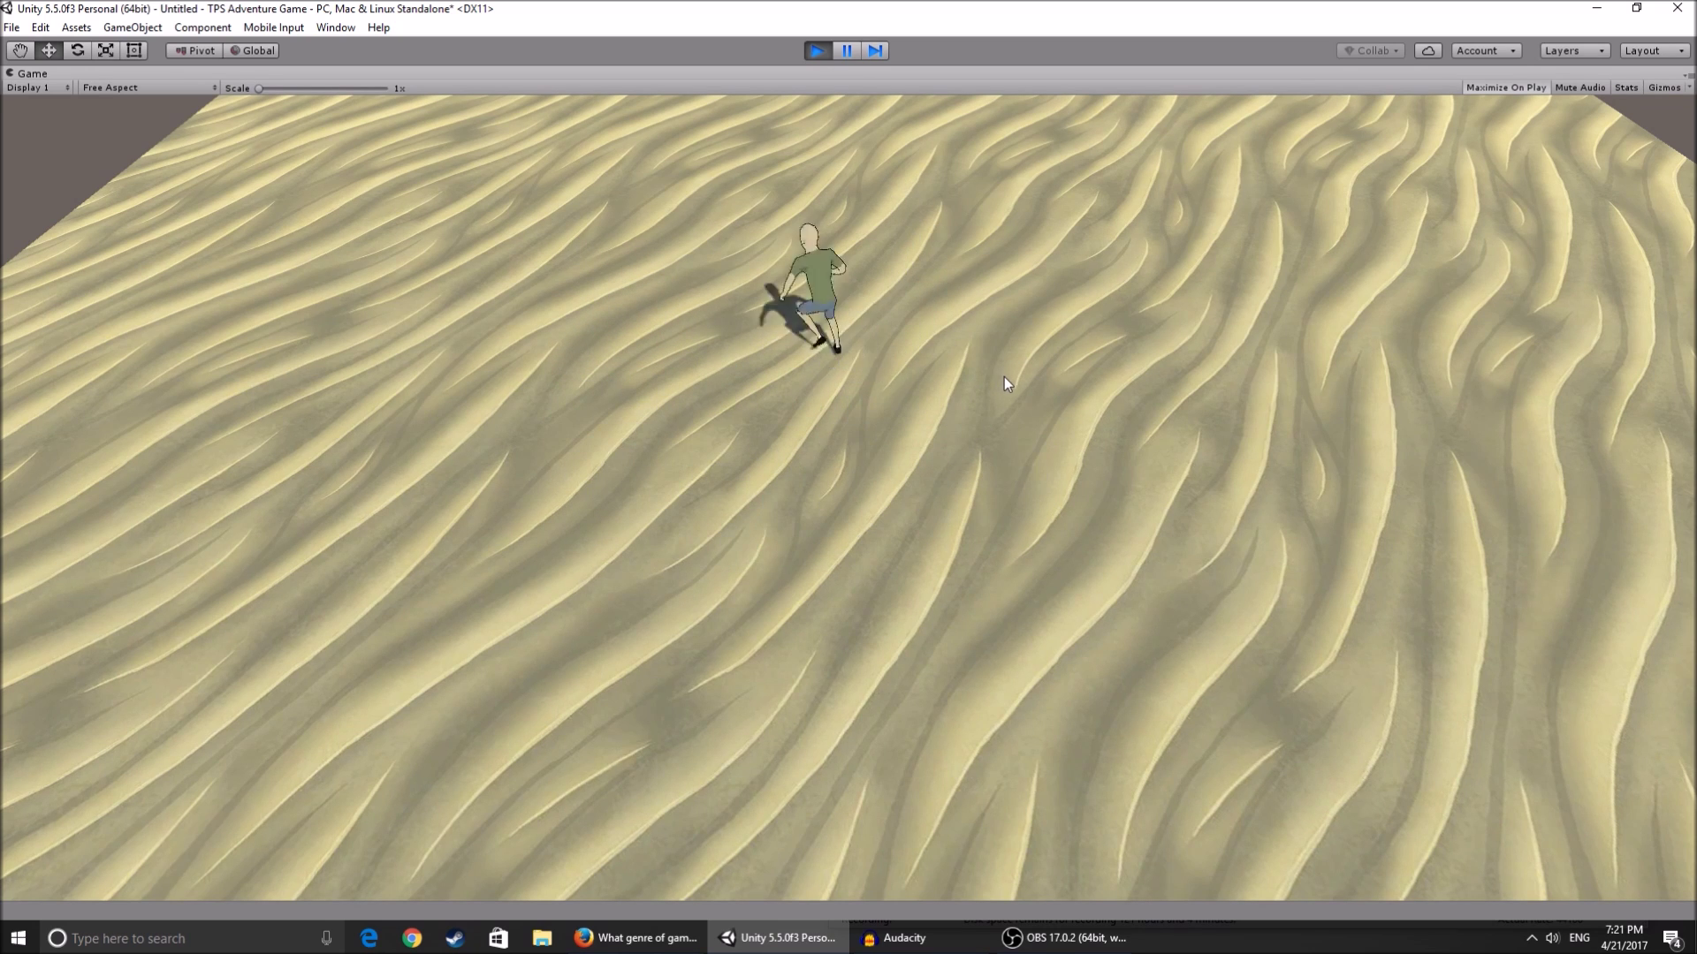
key("ctrl+s")
key("d")
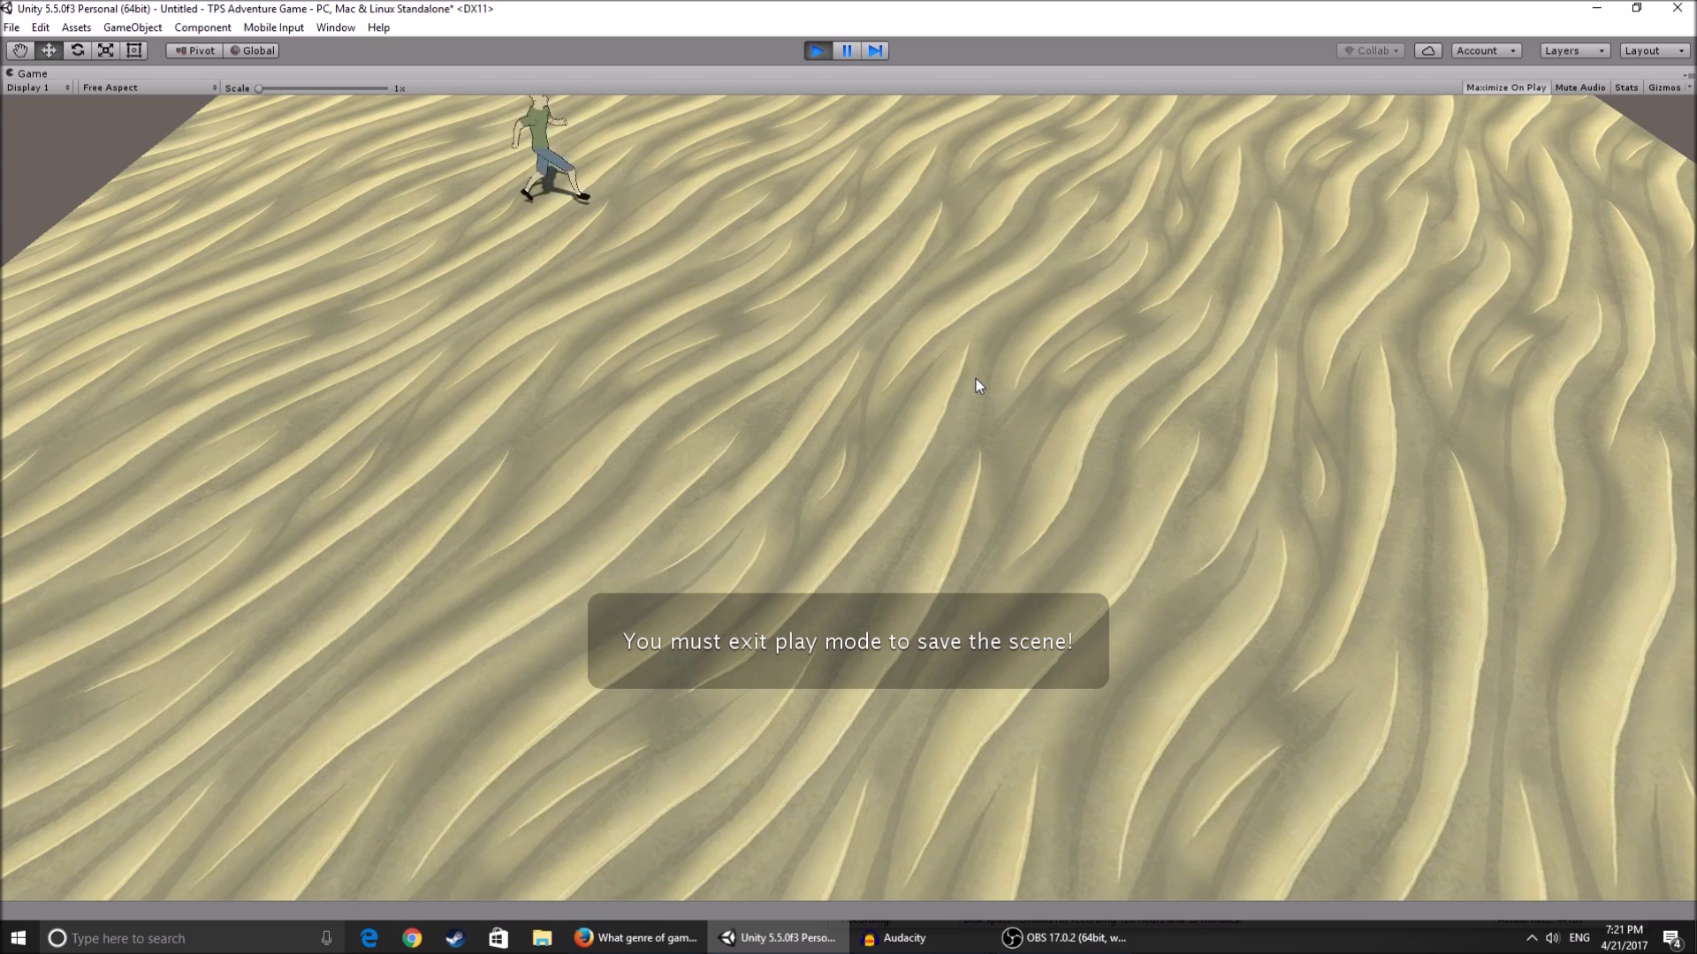
key("s")
key("d")
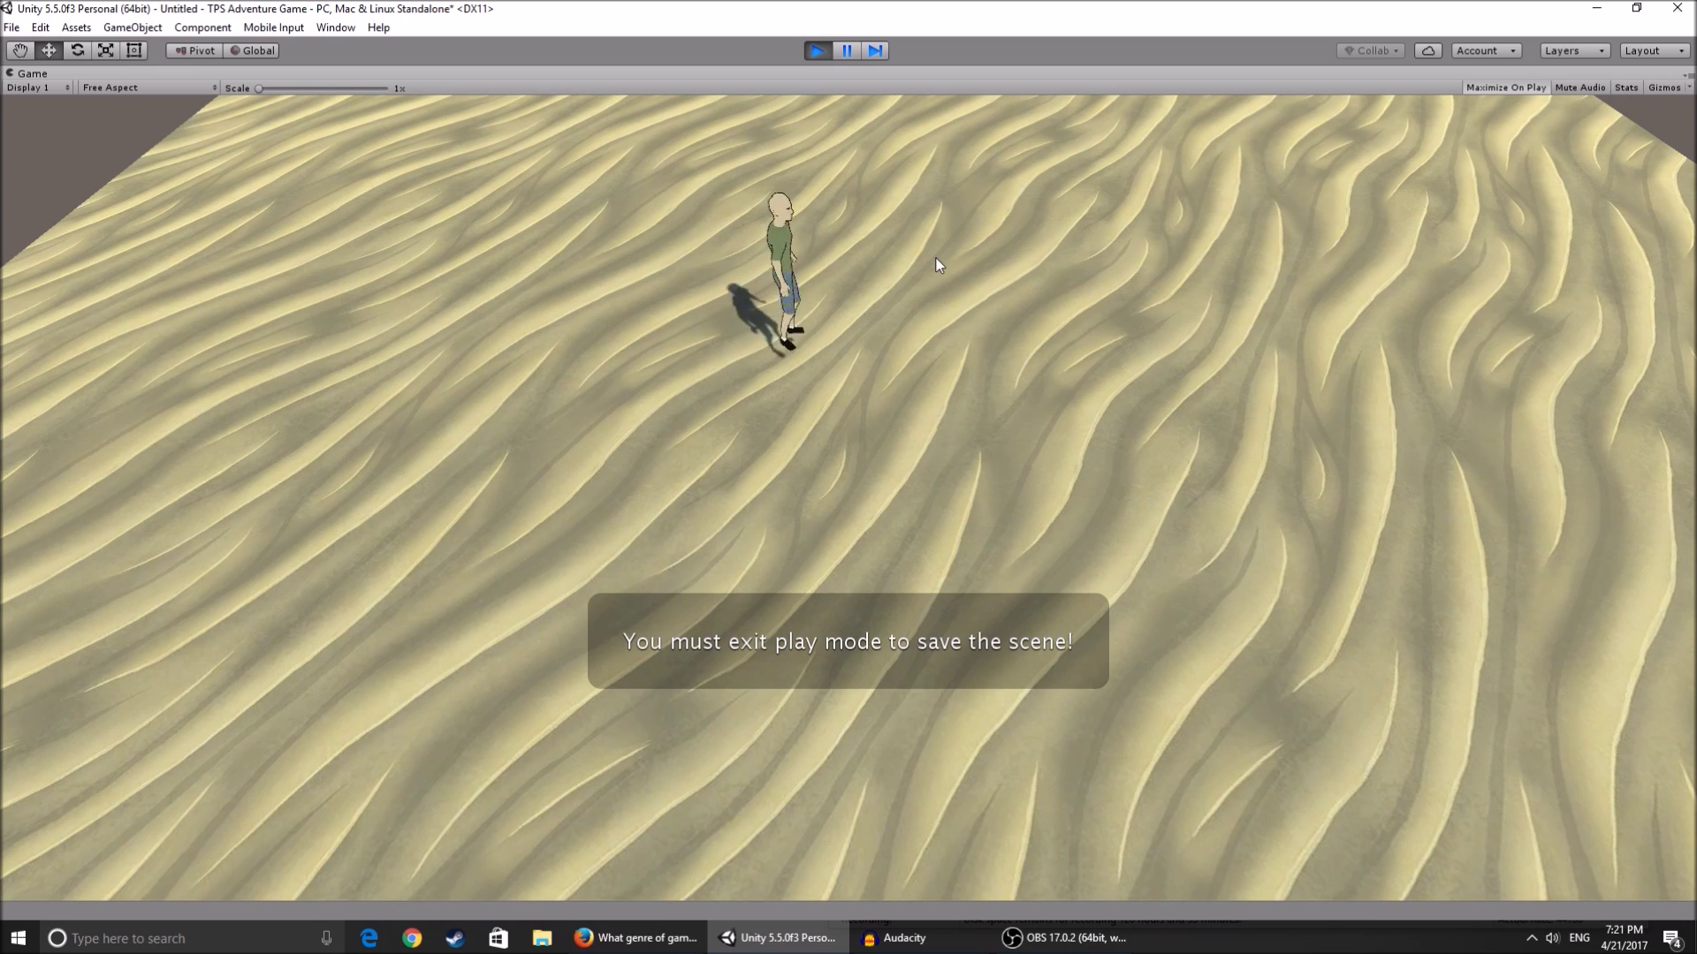
- Test repeated jumps and short turns with the character, and exit play mode
key("space")
key("space")
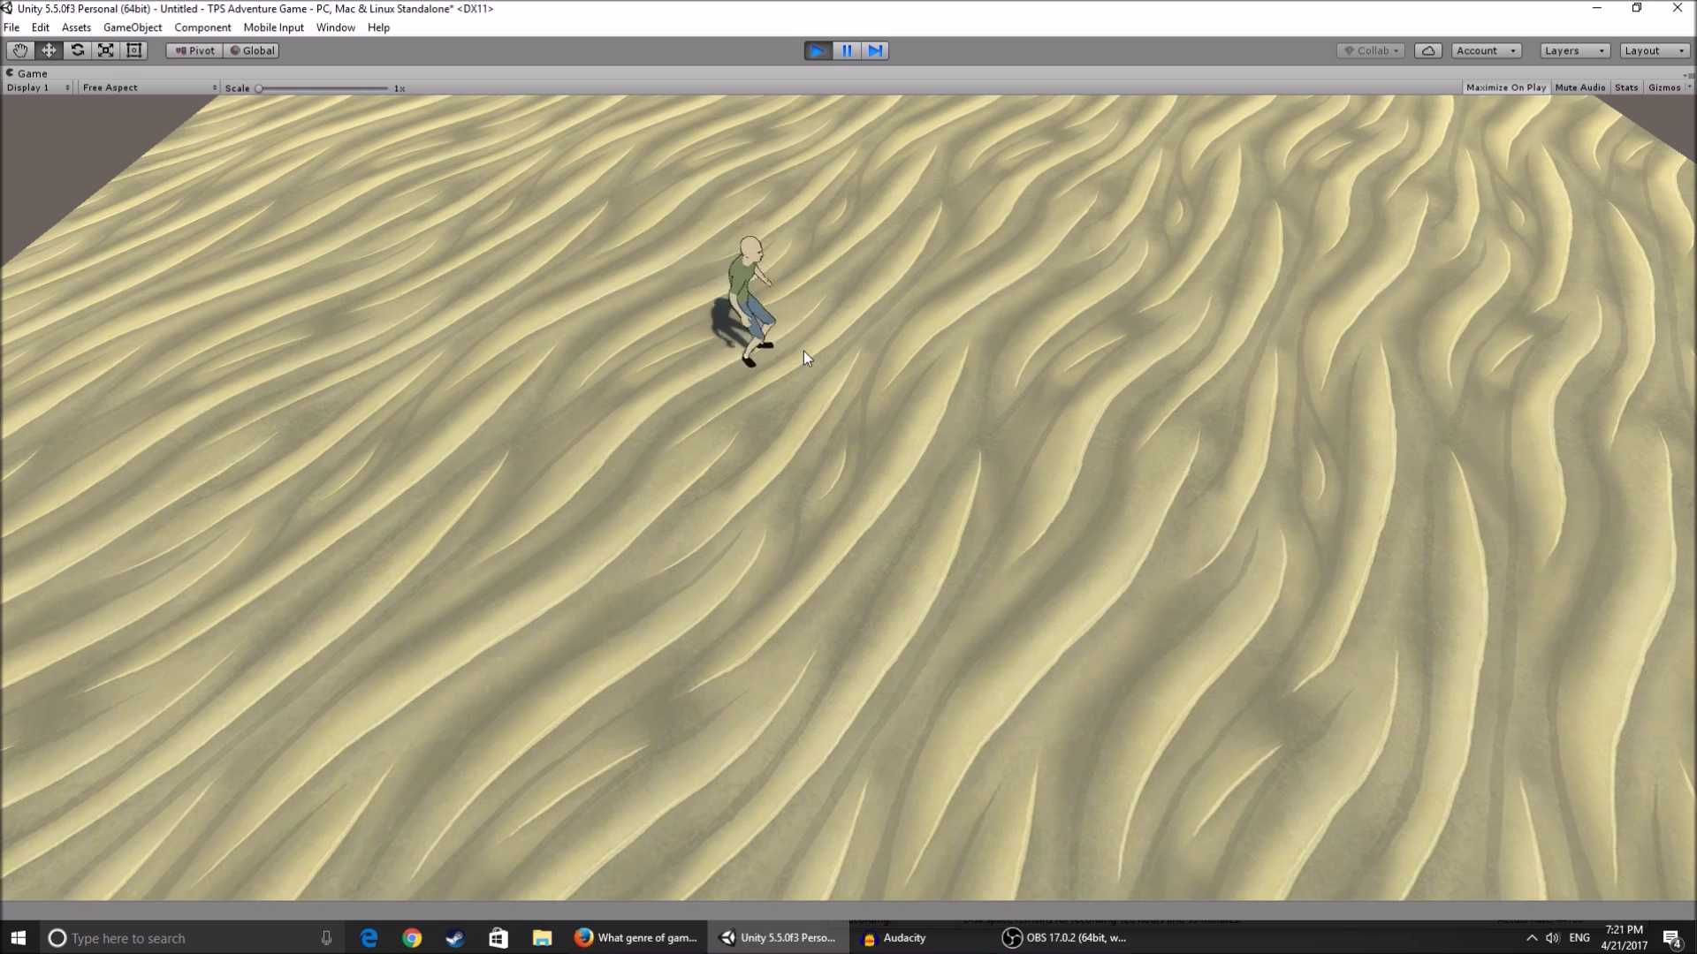
key("space")
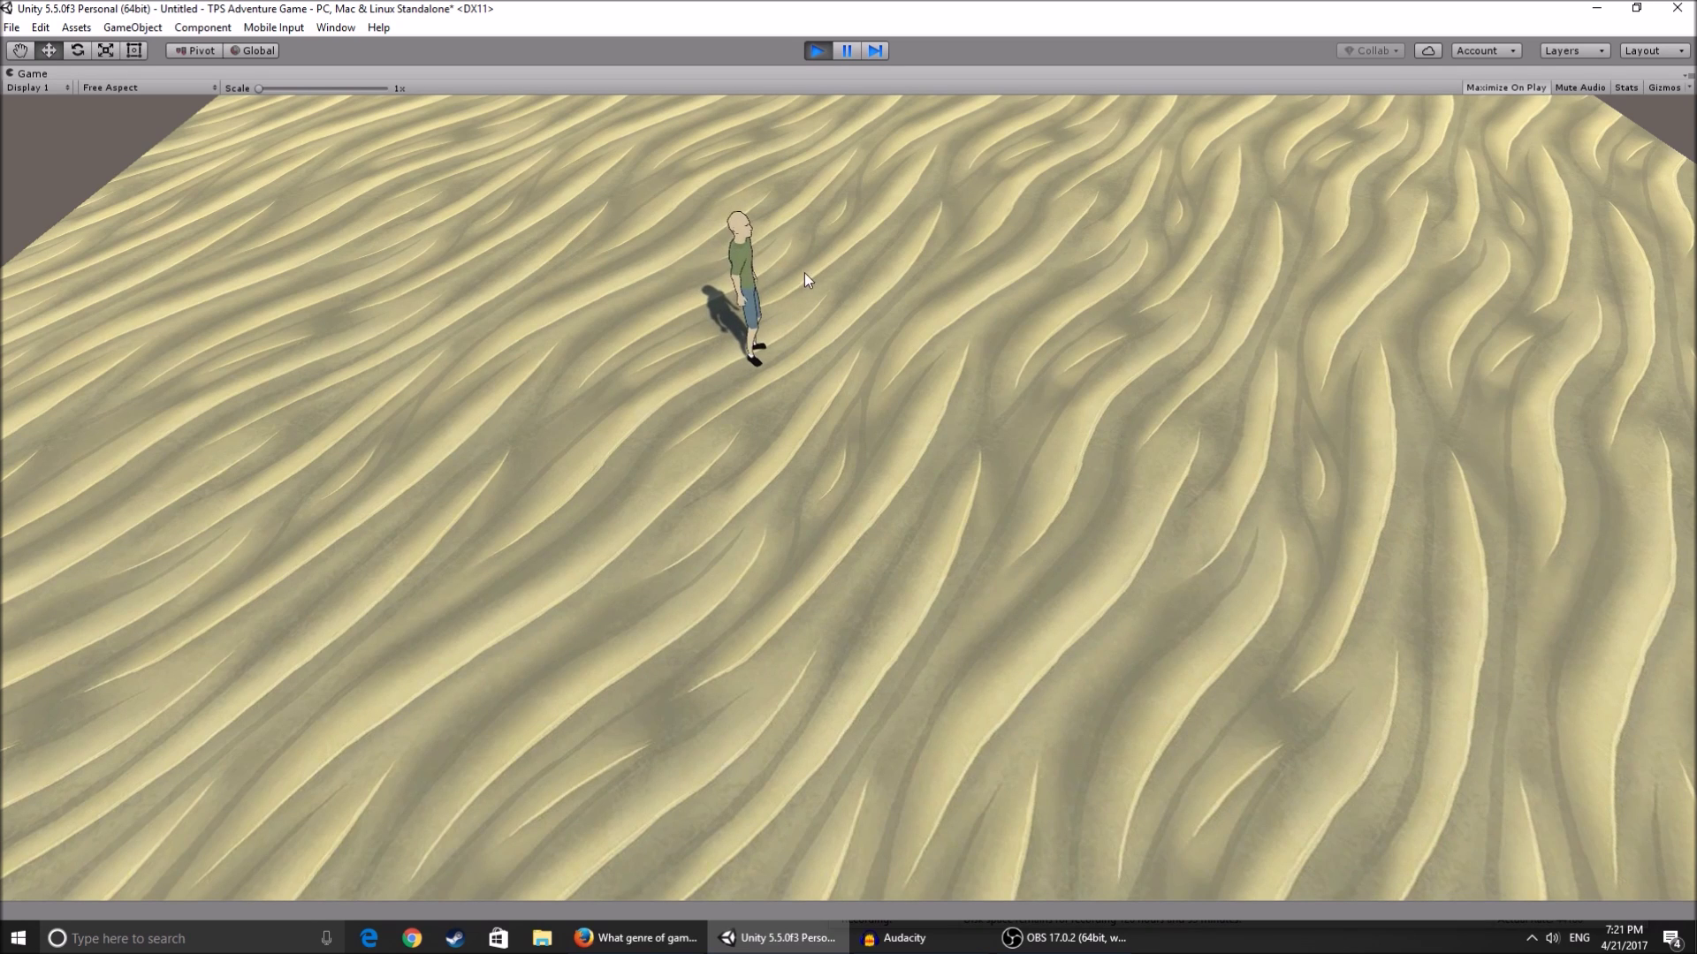
key("d")
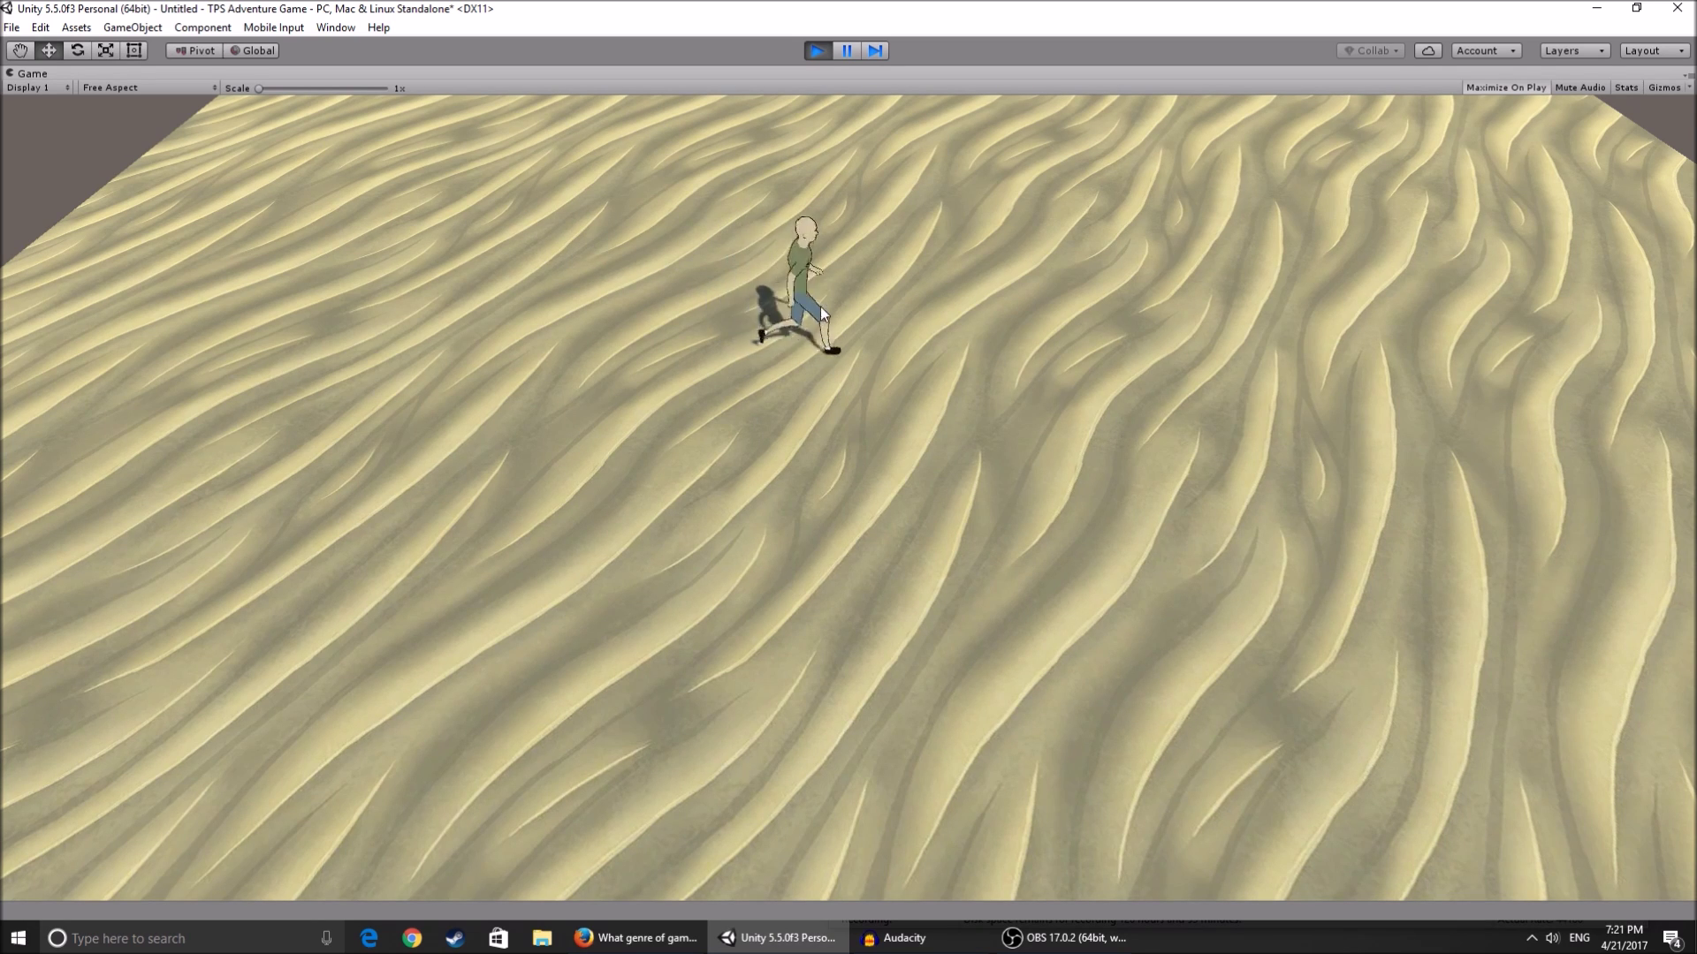
key("w")
key("a")
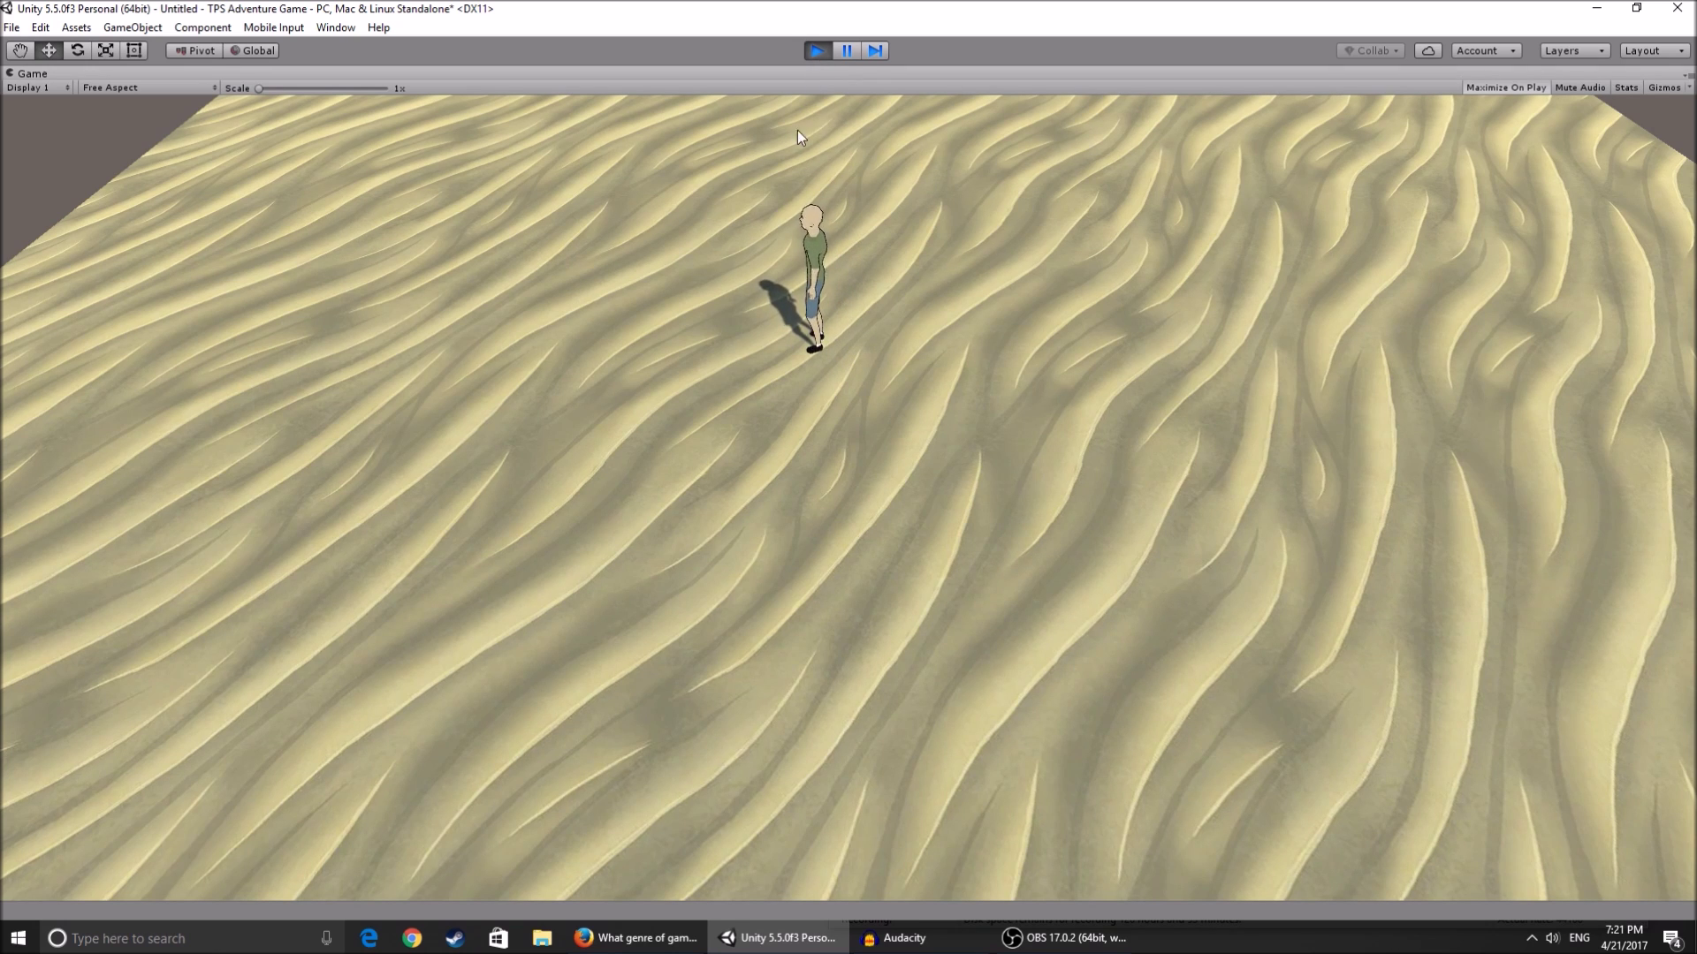
key("ctrl+p")
scroll(796, 248, "up", 2)
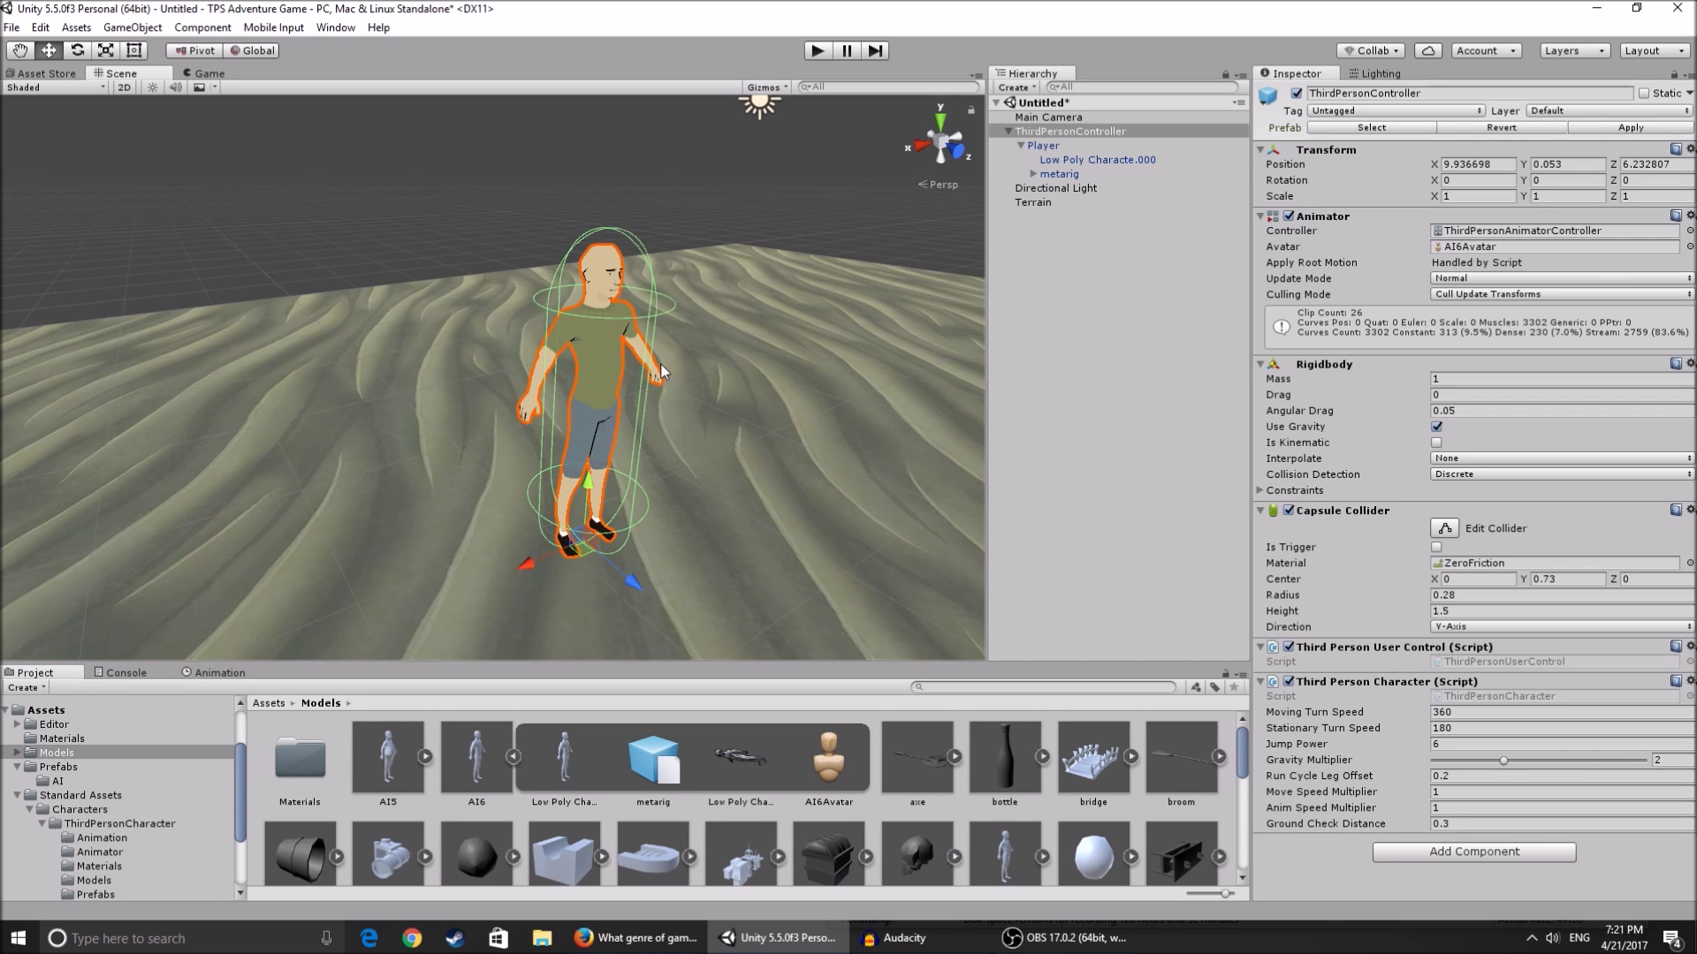
left_click_drag(818, 242, 775, 284, "alt")
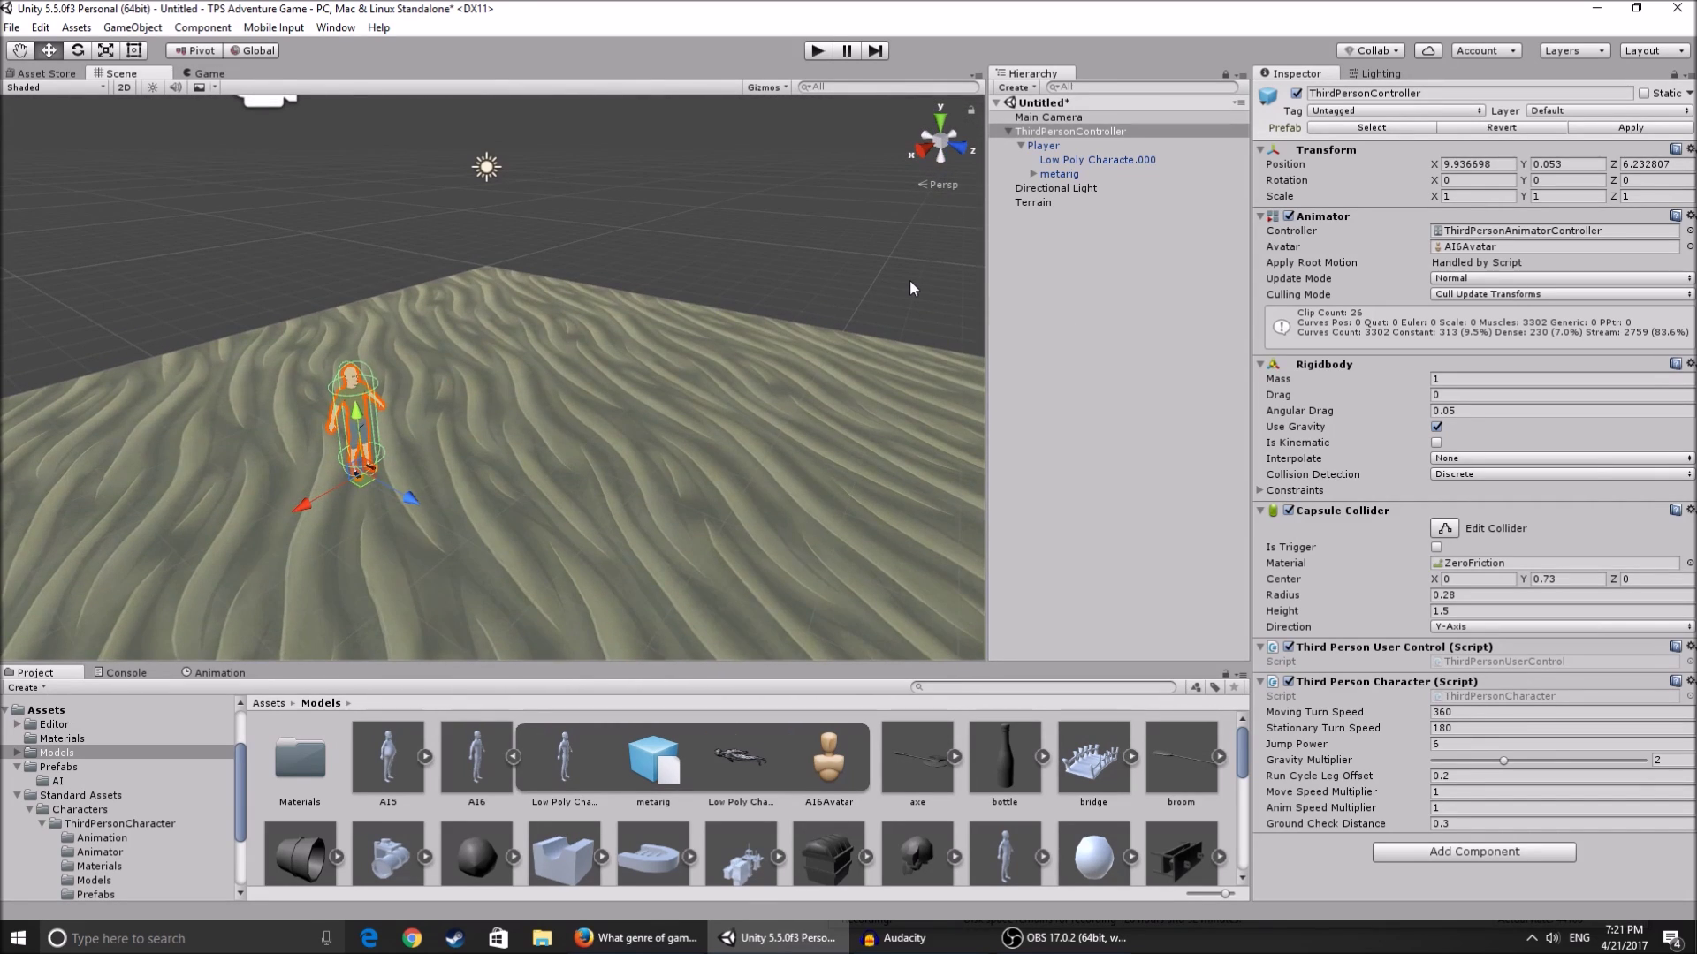